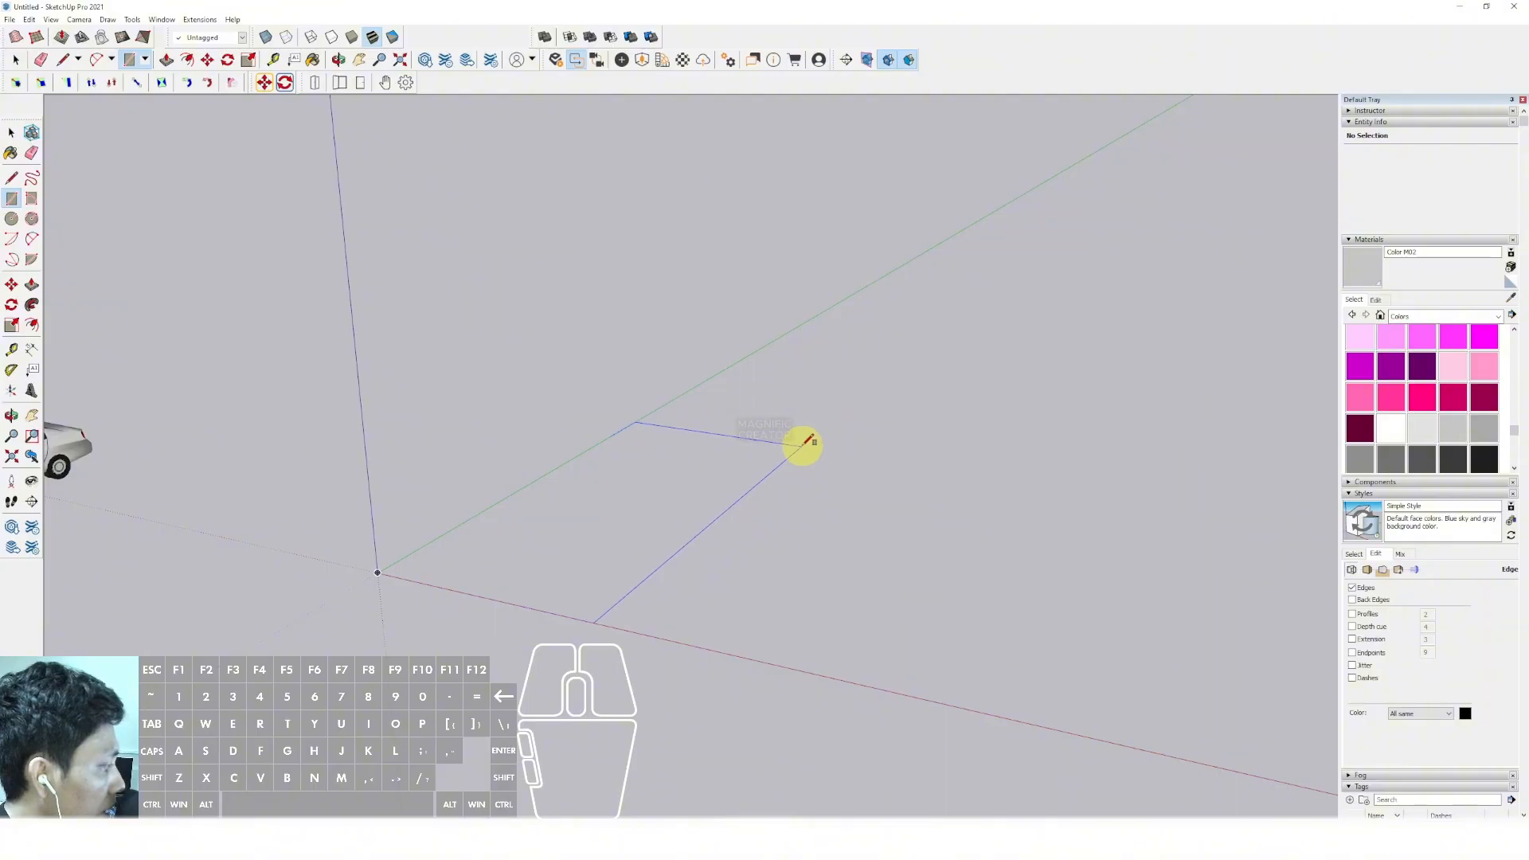
# Draw a ground rectangle from the origin, about 5147 by 11583 mm, and dimension its front and long side edges
pyautogui.click(804, 442)
pyautogui.moveTo(743, 488); pyautogui.dragTo(297, 444, button='middle')
pyautogui.click(31, 350)
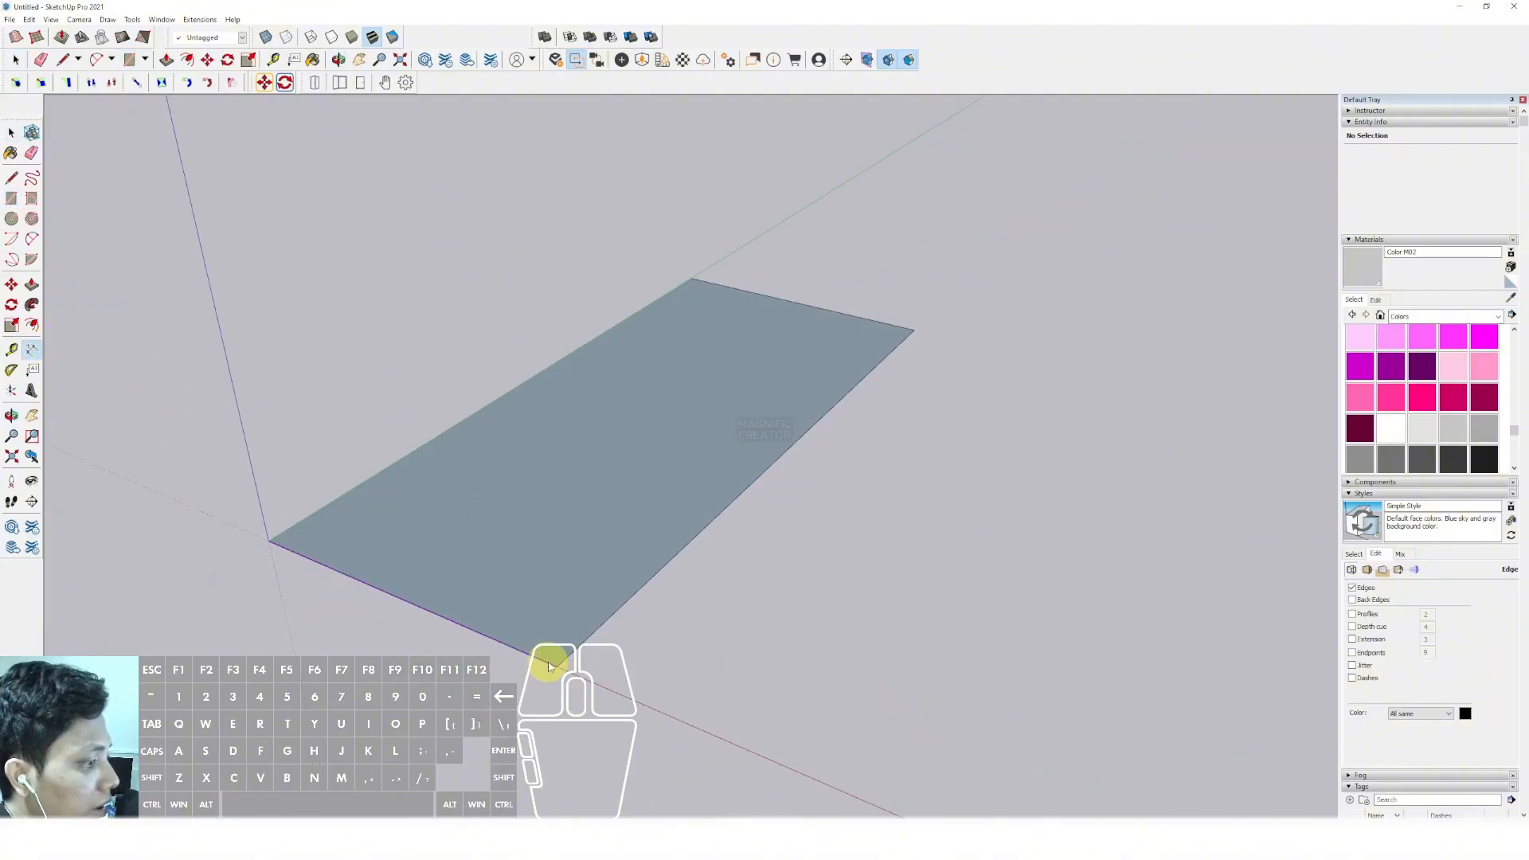
pyautogui.click(270, 542)
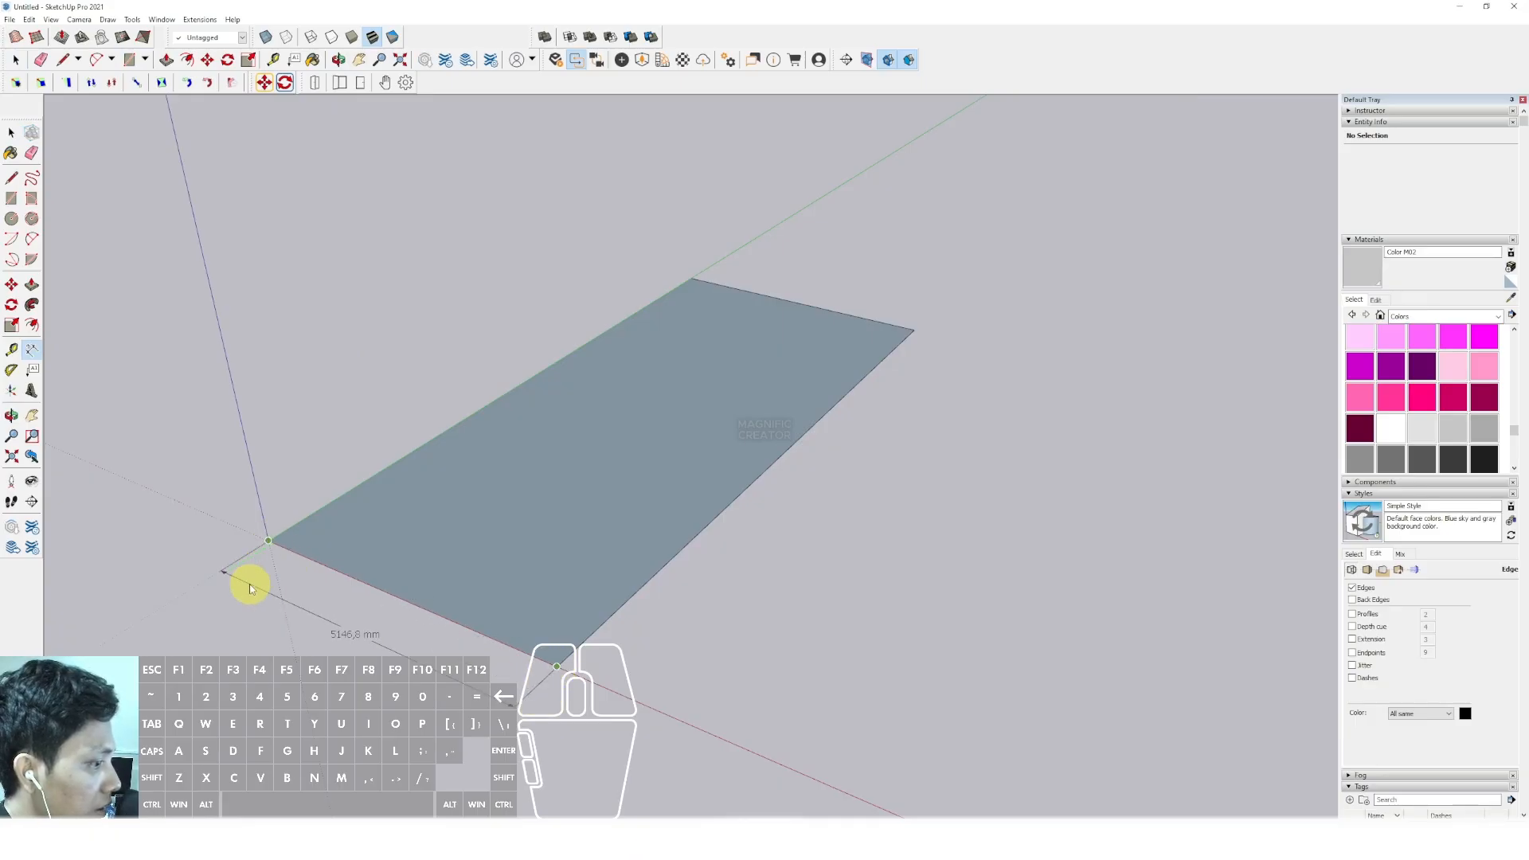
pyautogui.click(913, 333)
pyautogui.click(962, 360)
pyautogui.press('space')
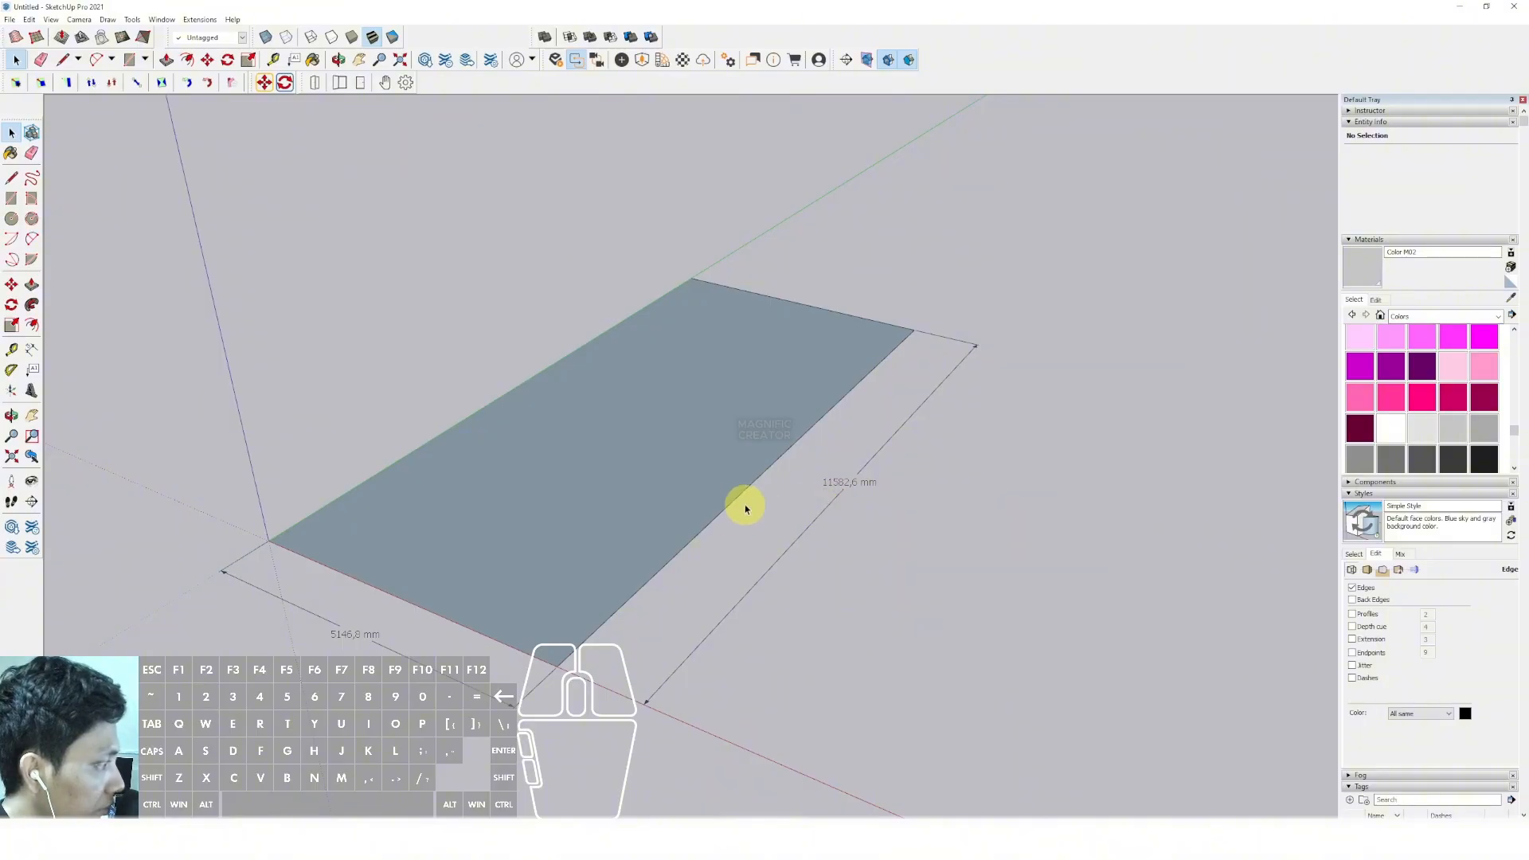
# Push/Pull the ground rectangle upward into a thin floor slab
pyautogui.keyDown('shift'); pyautogui.moveTo(627, 533); pyautogui.dragTo(675, 565, button='middle'); pyautogui.keyUp('shift')
pyautogui.moveTo(802, 661); pyautogui.dragTo(758, 613)
pyautogui.click(536, 582)
pyautogui.scroll(3, 495, 594)
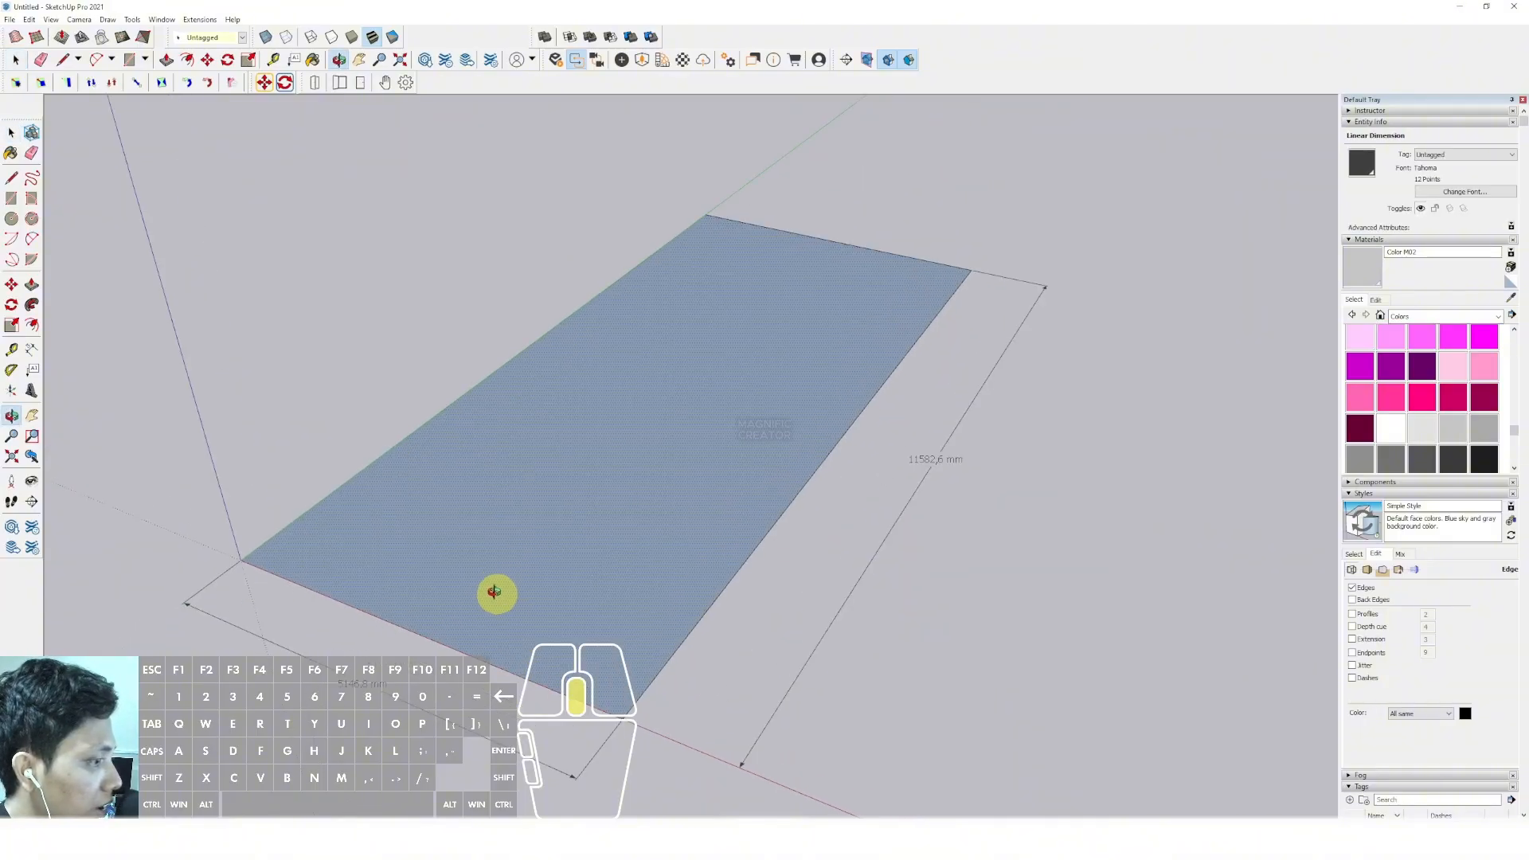
pyautogui.press('p')
pyautogui.click(414, 553)
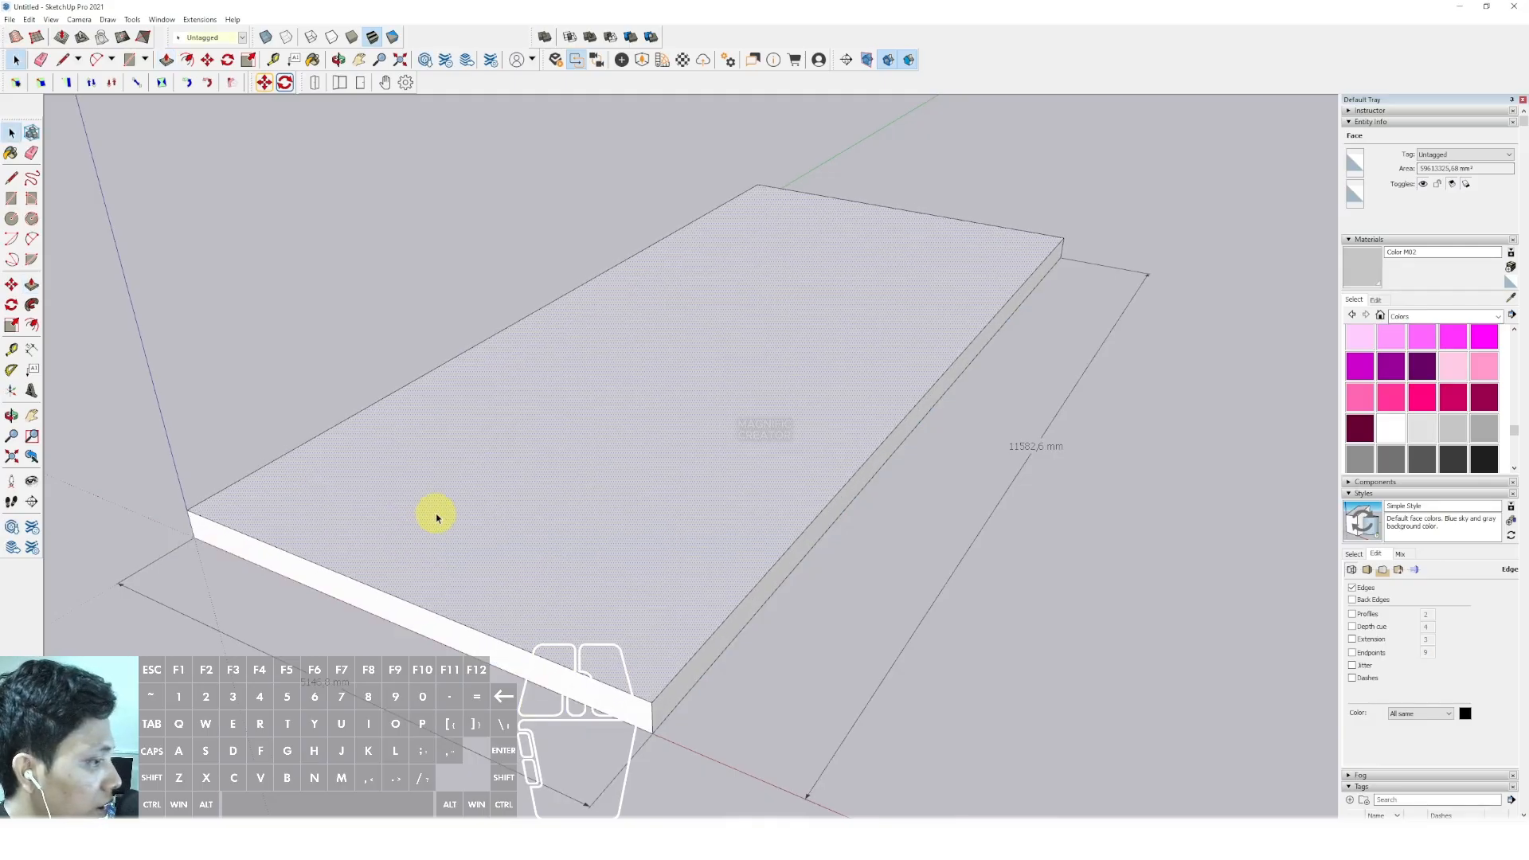
# Select the entire floor slab and make it a group
pyautogui.tripleClick(436, 514)
pyautogui.rightClick(436, 514)
pyautogui.click(475, 617)
pyautogui.moveTo(476, 601); pyautogui.dragTo(552, 567, button='middle')
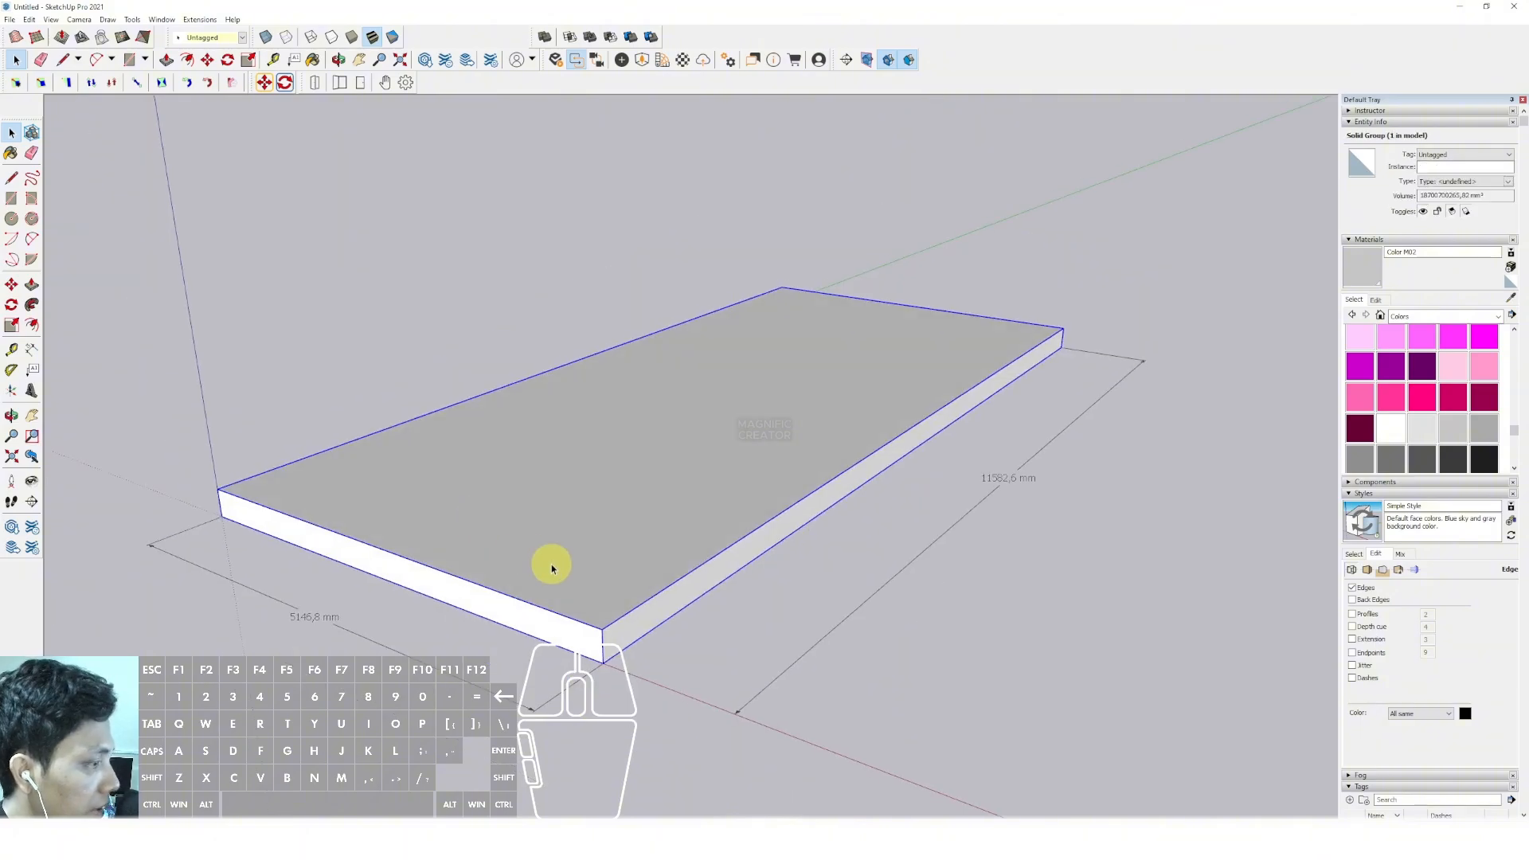
# Copy the floor slab straight up and raise the copy to room height above the original as a roof slab
pyautogui.click(602, 656)
pyautogui.press('ctrl')
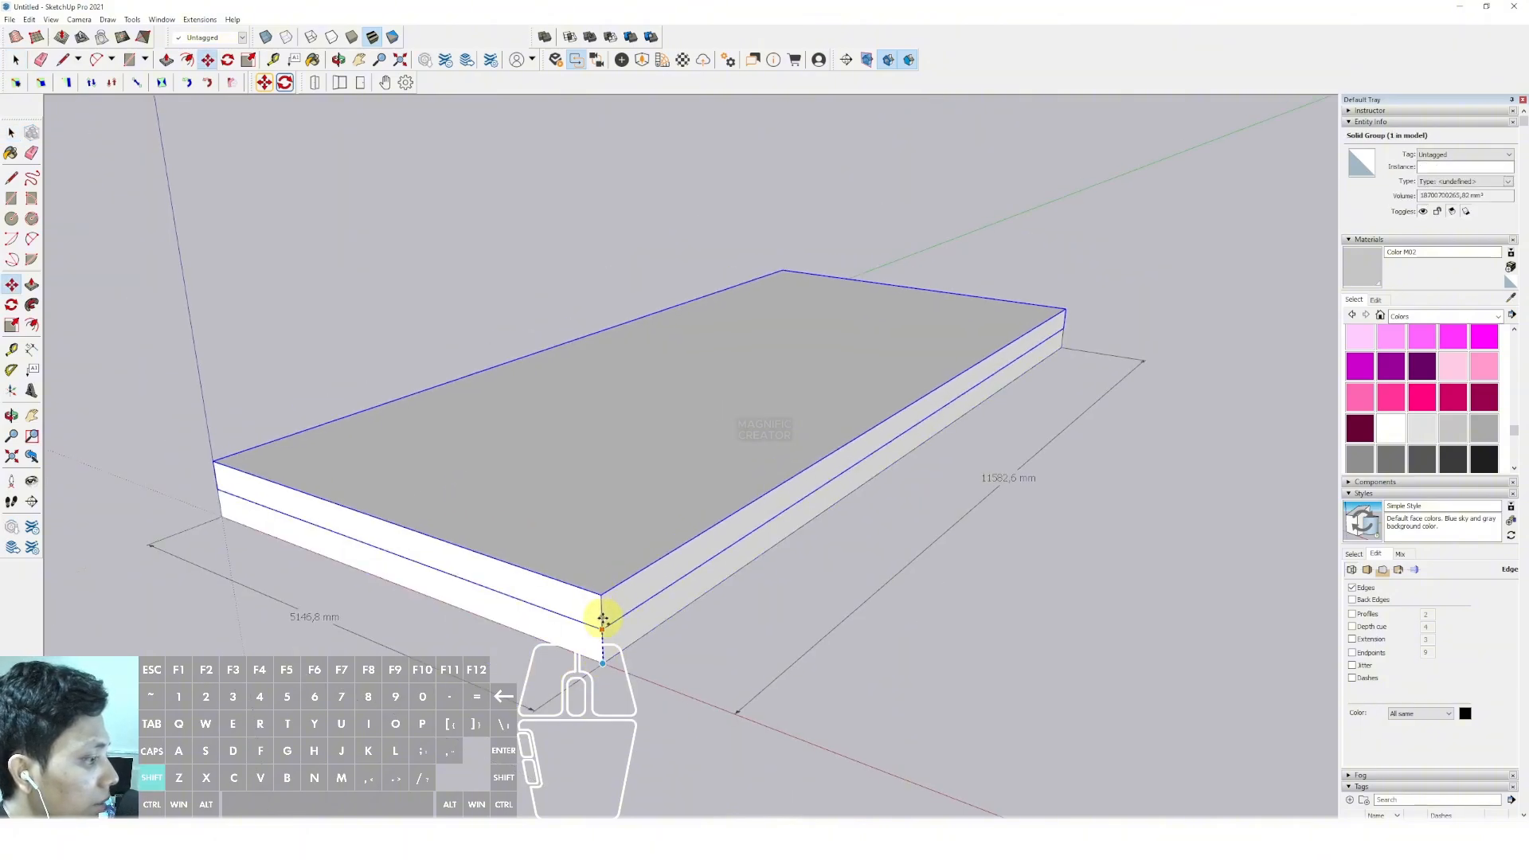
pyautogui.click(598, 621)
pyautogui.scroll(3, 601, 634)
pyautogui.keyDown('shift'); pyautogui.moveTo(601, 635); pyautogui.dragTo(630, 580, button='middle'); pyautogui.keyUp('shift')
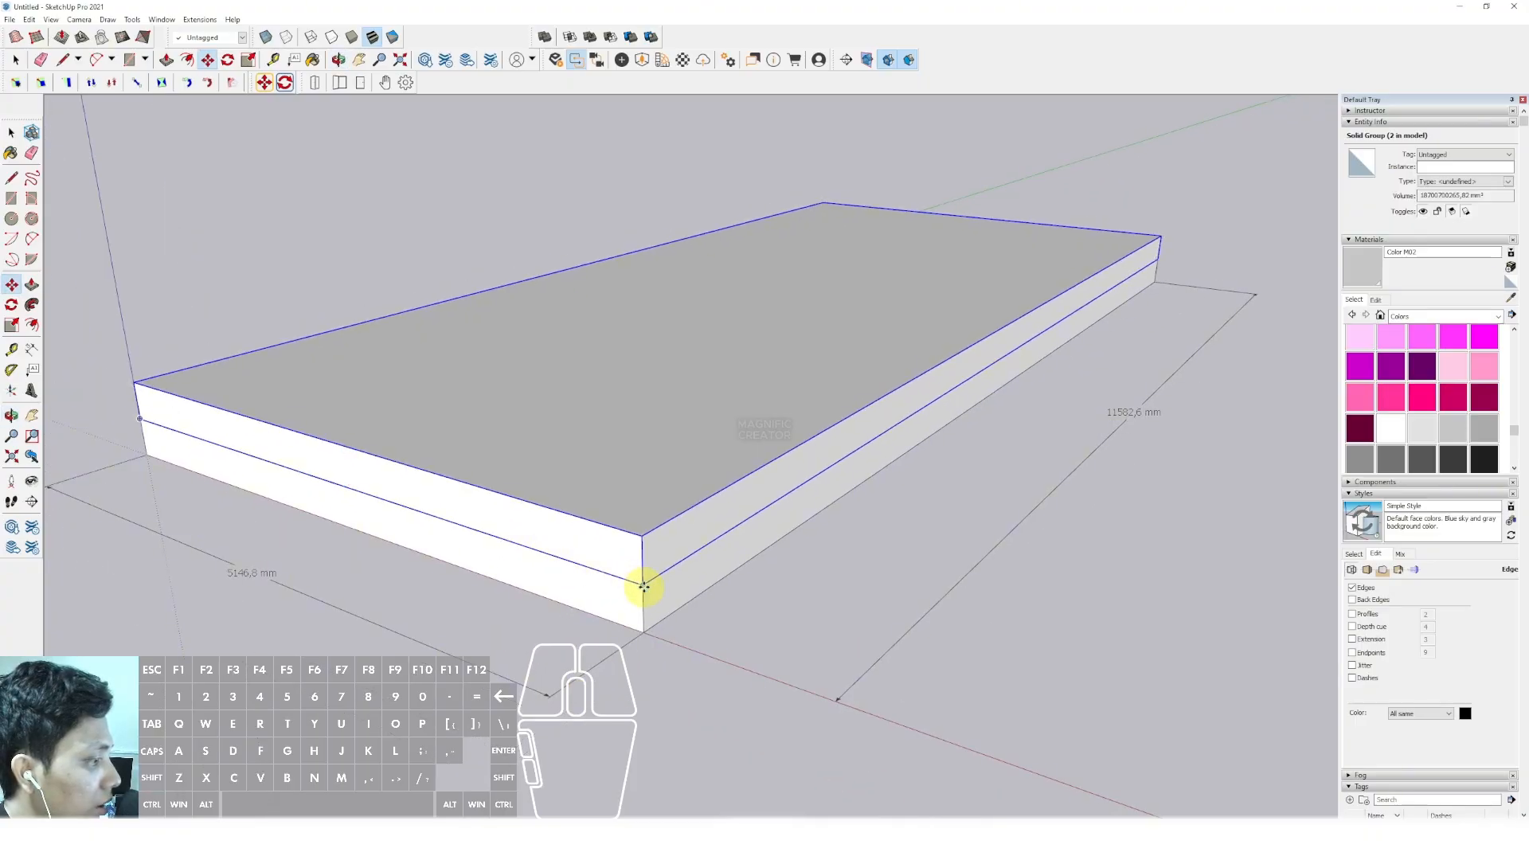
pyautogui.click(643, 587)
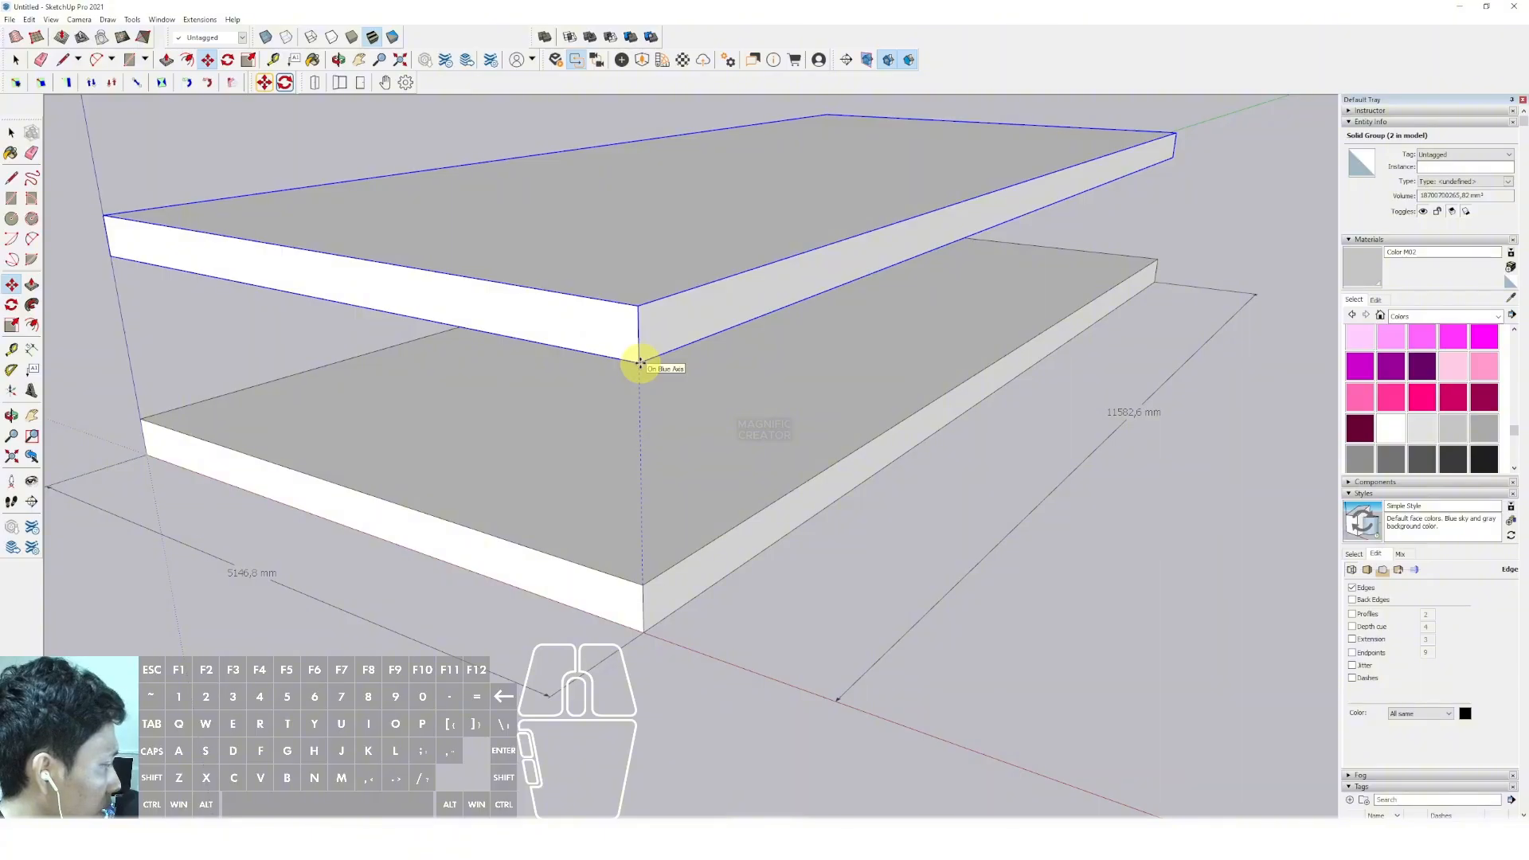
pyautogui.click(640, 363)
pyautogui.press('space')
# Draw a rectangle over the whole top of the floor slab and offset its outline inward by a wall thickness
pyautogui.scroll(-4, 637, 375)
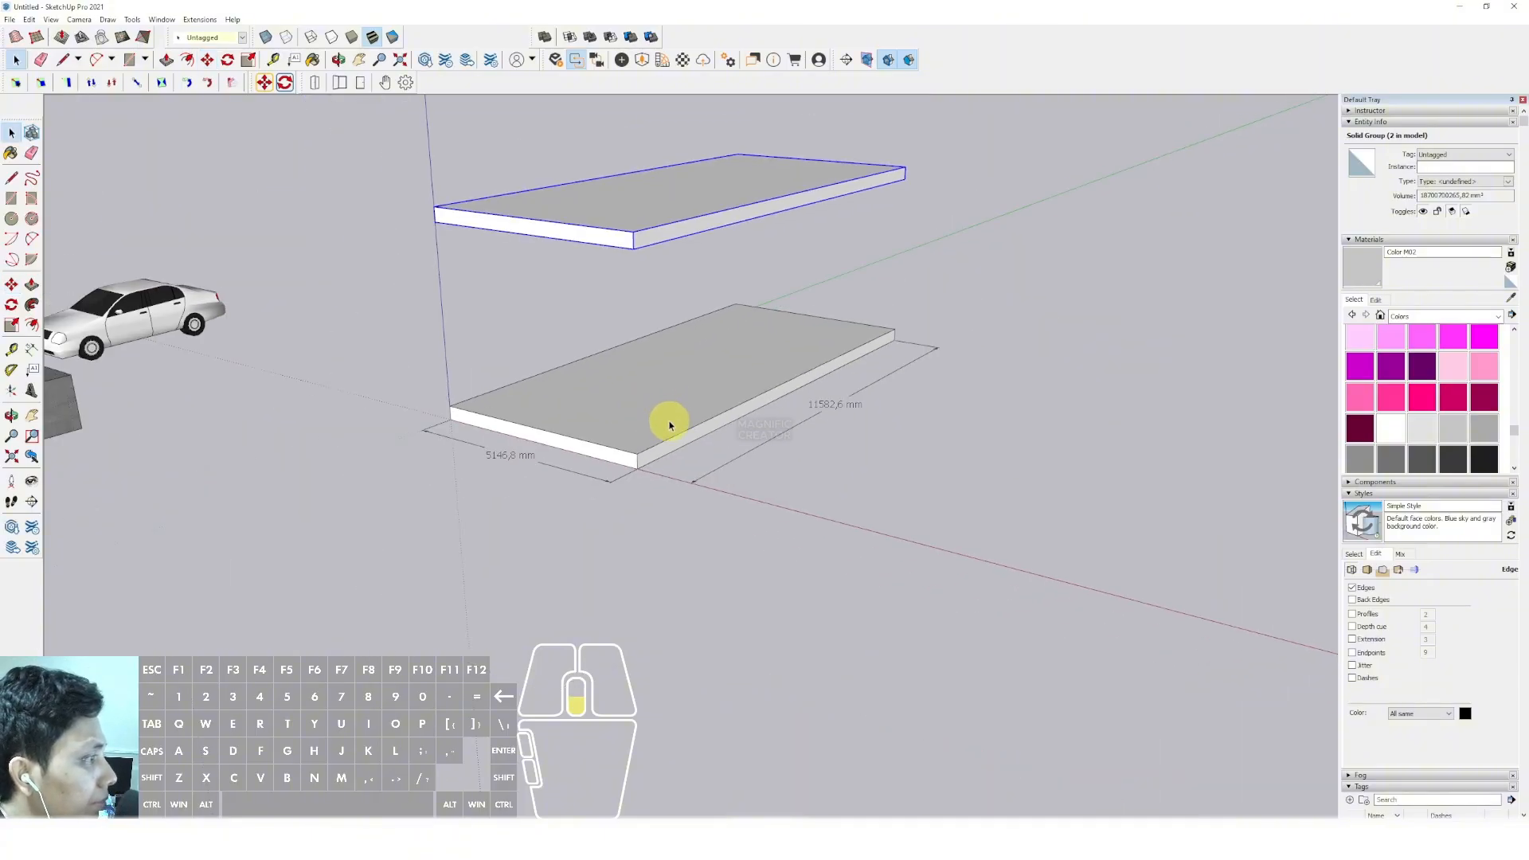
pyautogui.scroll(2, 686, 480)
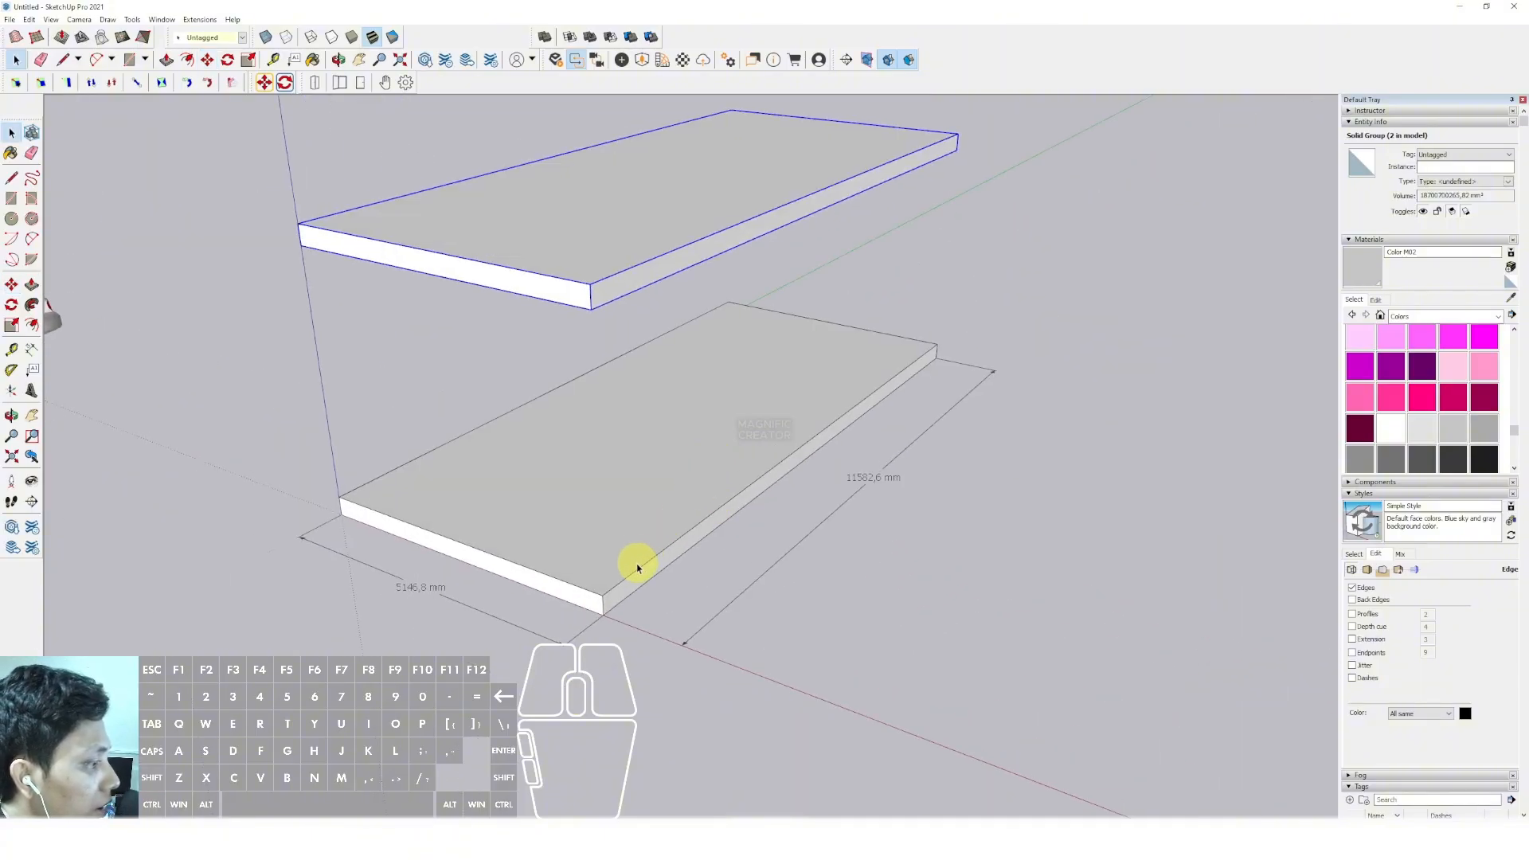
pyautogui.click(602, 594)
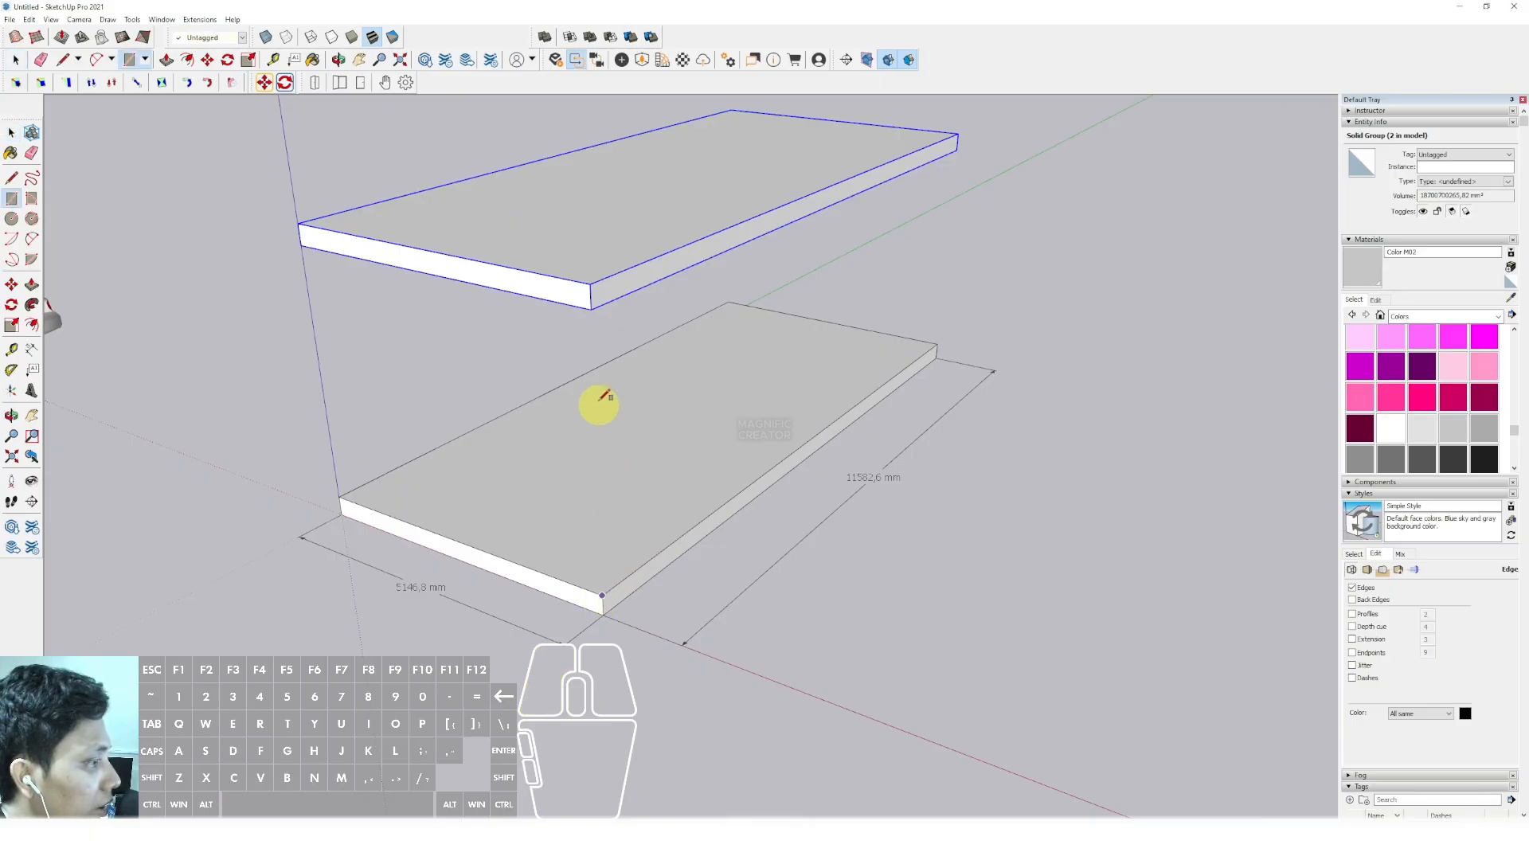
pyautogui.click(716, 304)
pyautogui.scroll(4, 683, 522)
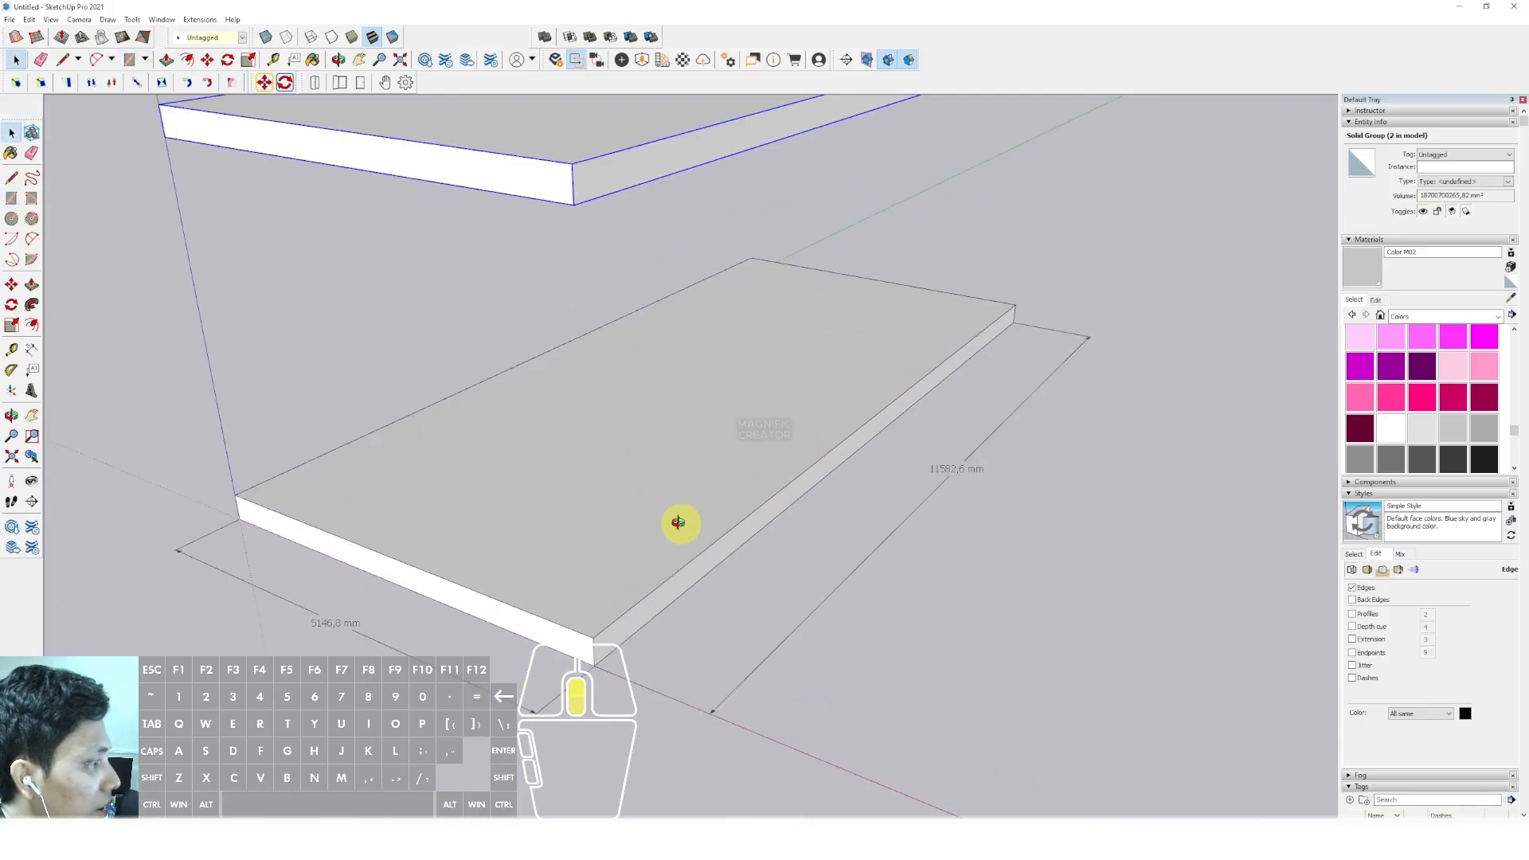
pyautogui.press('f')
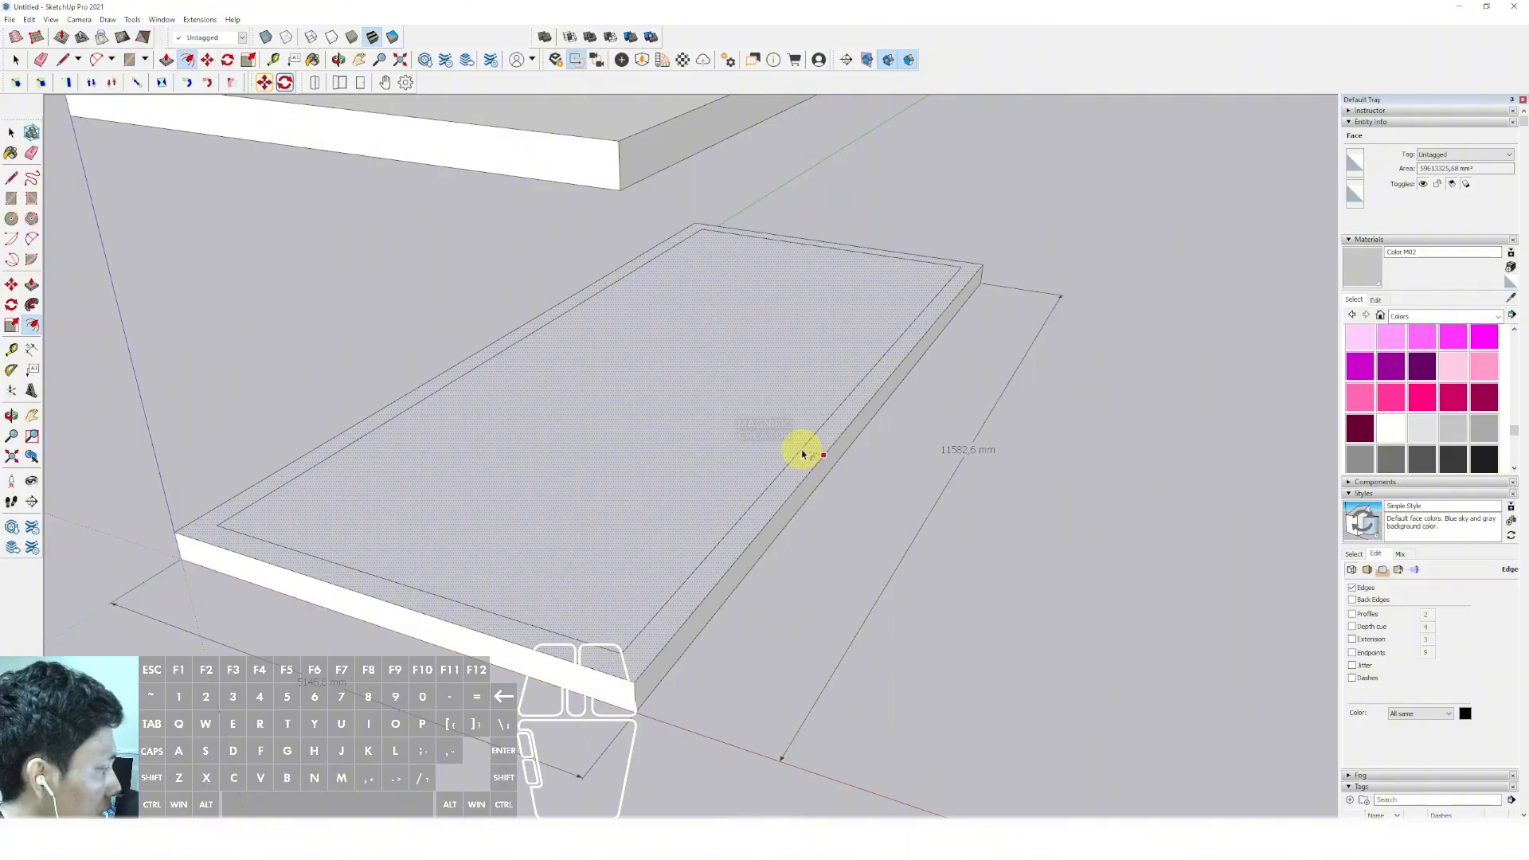
pyautogui.click(802, 451)
pyautogui.press('space')
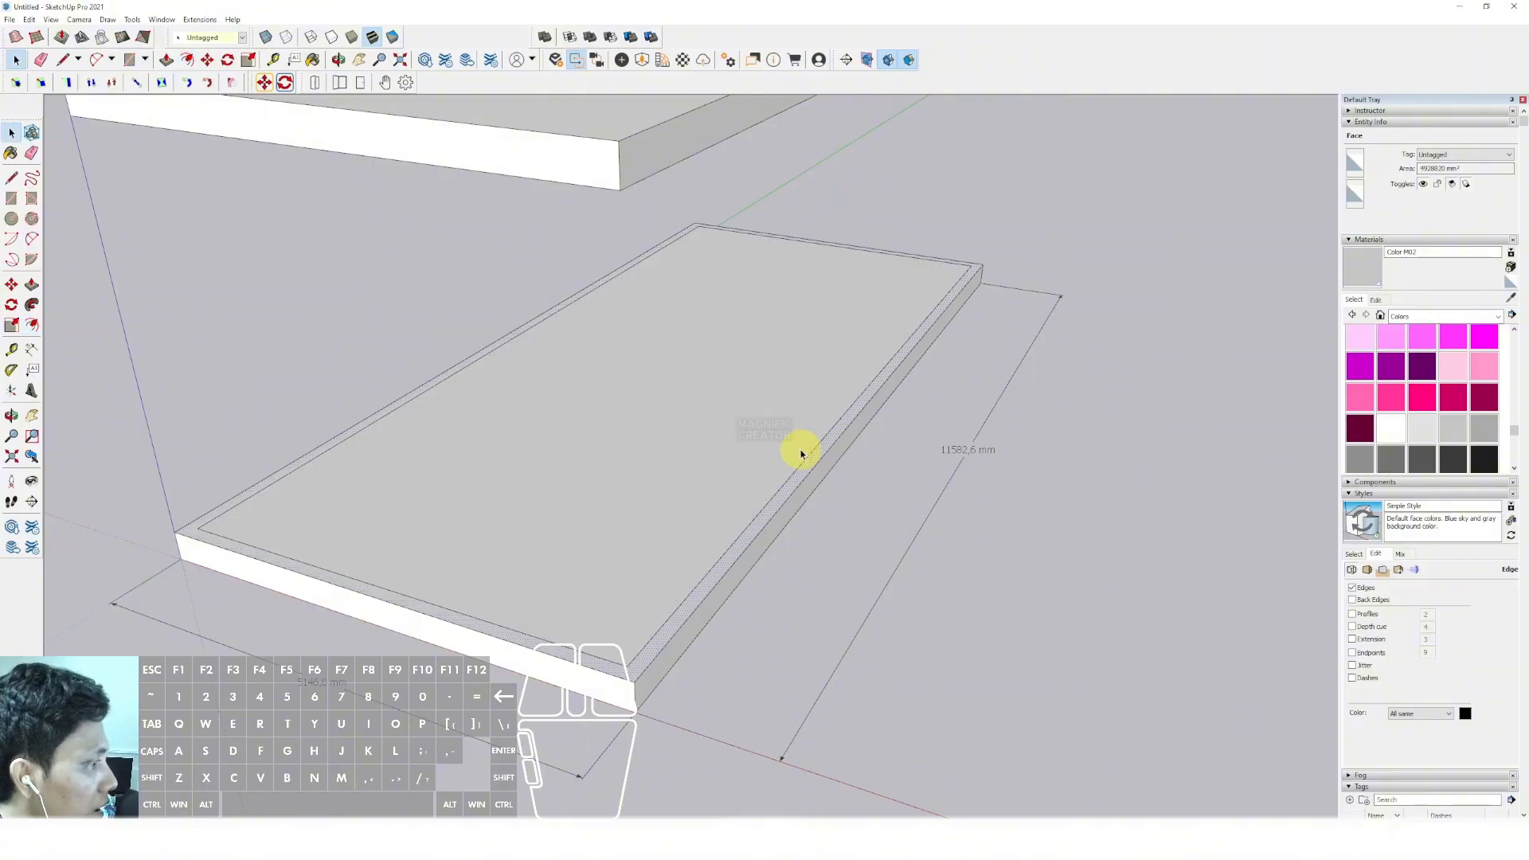
# Erase the inner face of the offset outline and Push/Pull the remaining border up to the roof slab as walls
pyautogui.scroll(2, 665, 447)
pyautogui.rightClick(531, 425)
pyautogui.click(560, 443)
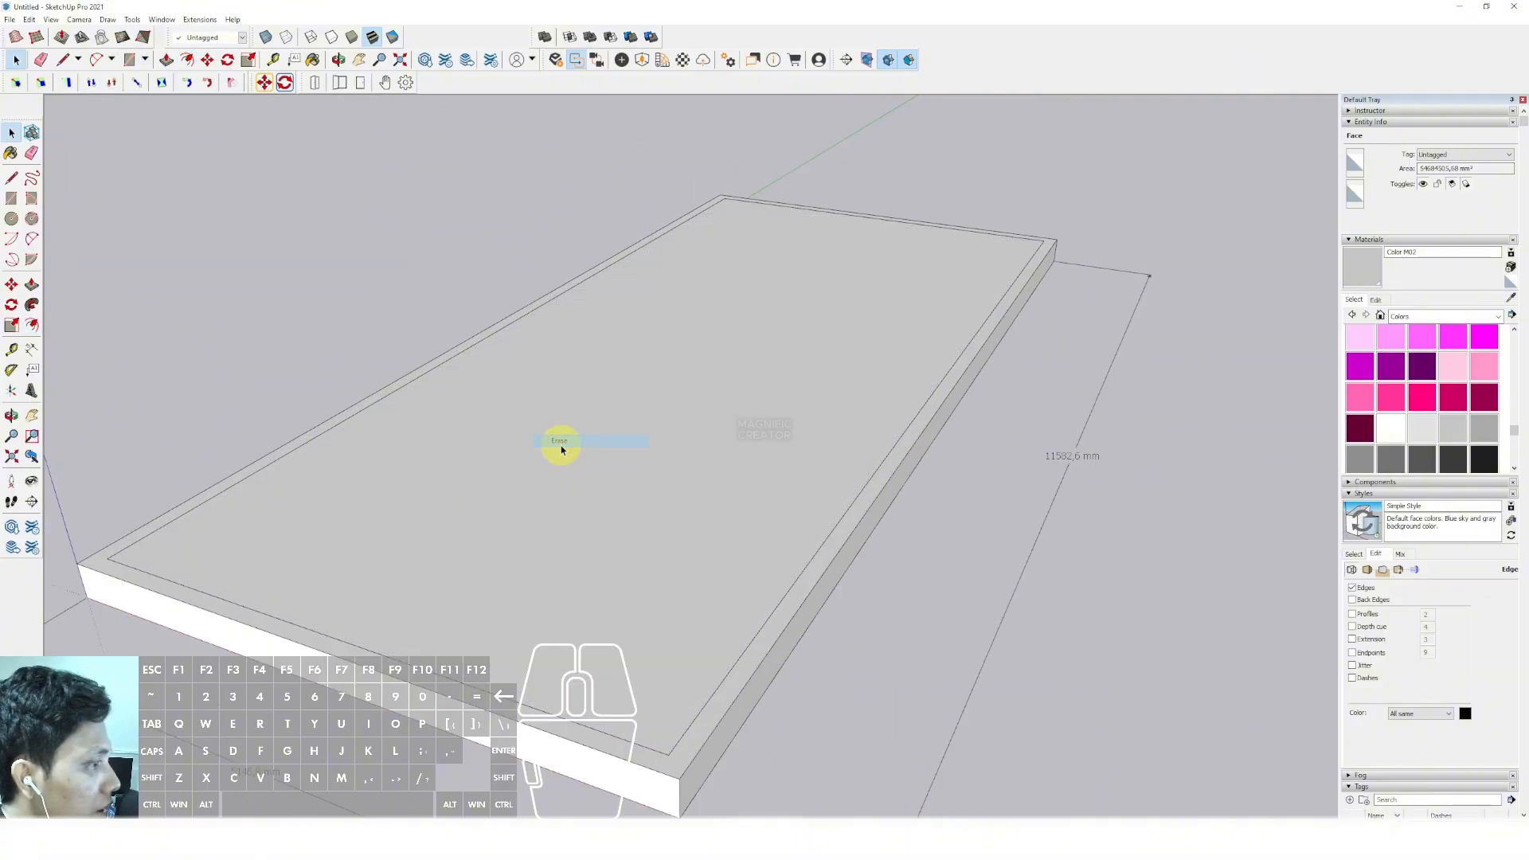
pyautogui.scroll(-2, 560, 446)
pyautogui.scroll(1, 289, 576)
pyautogui.press('p')
pyautogui.click(283, 567)
pyautogui.scroll(-2, 408, 391)
pyautogui.keyDown('shift'); pyautogui.moveTo(431, 329); pyautogui.dragTo(479, 351, button='middle'); pyautogui.keyUp('shift')
pyautogui.click(575, 278)
# Select all of the wall geometry and make it a group
pyautogui.press('space')
pyautogui.tripleClick(550, 332)
pyautogui.rightClick(550, 333)
pyautogui.click(594, 436)
# Inside the wall group, draw a full-height rectangle on the front wall and push it through the wall thickness to cut an opening
pyautogui.scroll(-1, 592, 433)
pyautogui.tripleClick(400, 336)
pyautogui.press('r')
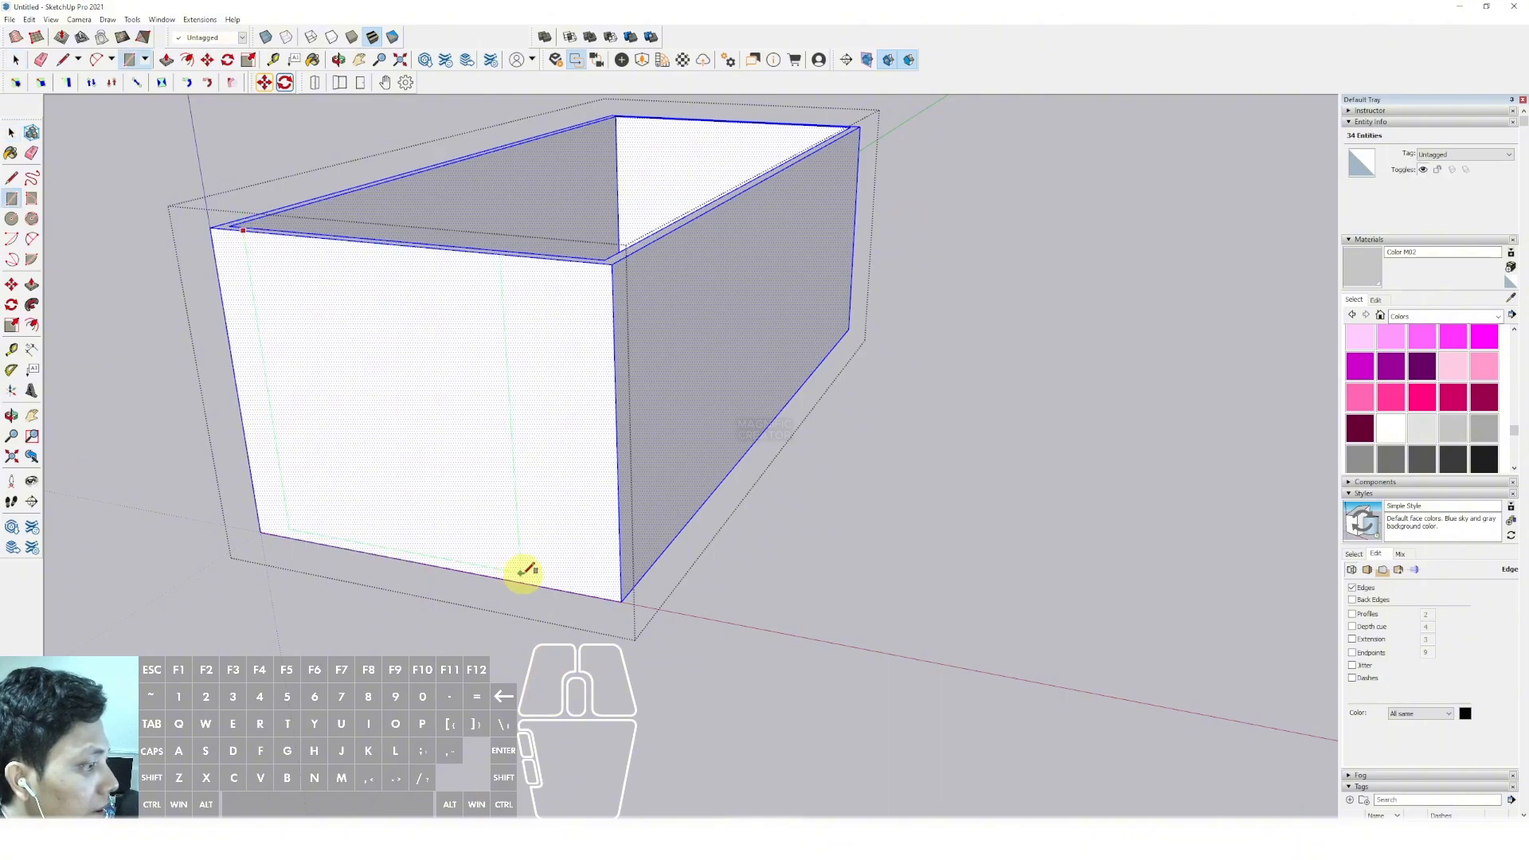
pyautogui.click(561, 590)
pyautogui.press('space')
pyautogui.click(376, 446)
pyautogui.press('p')
pyautogui.click(364, 372)
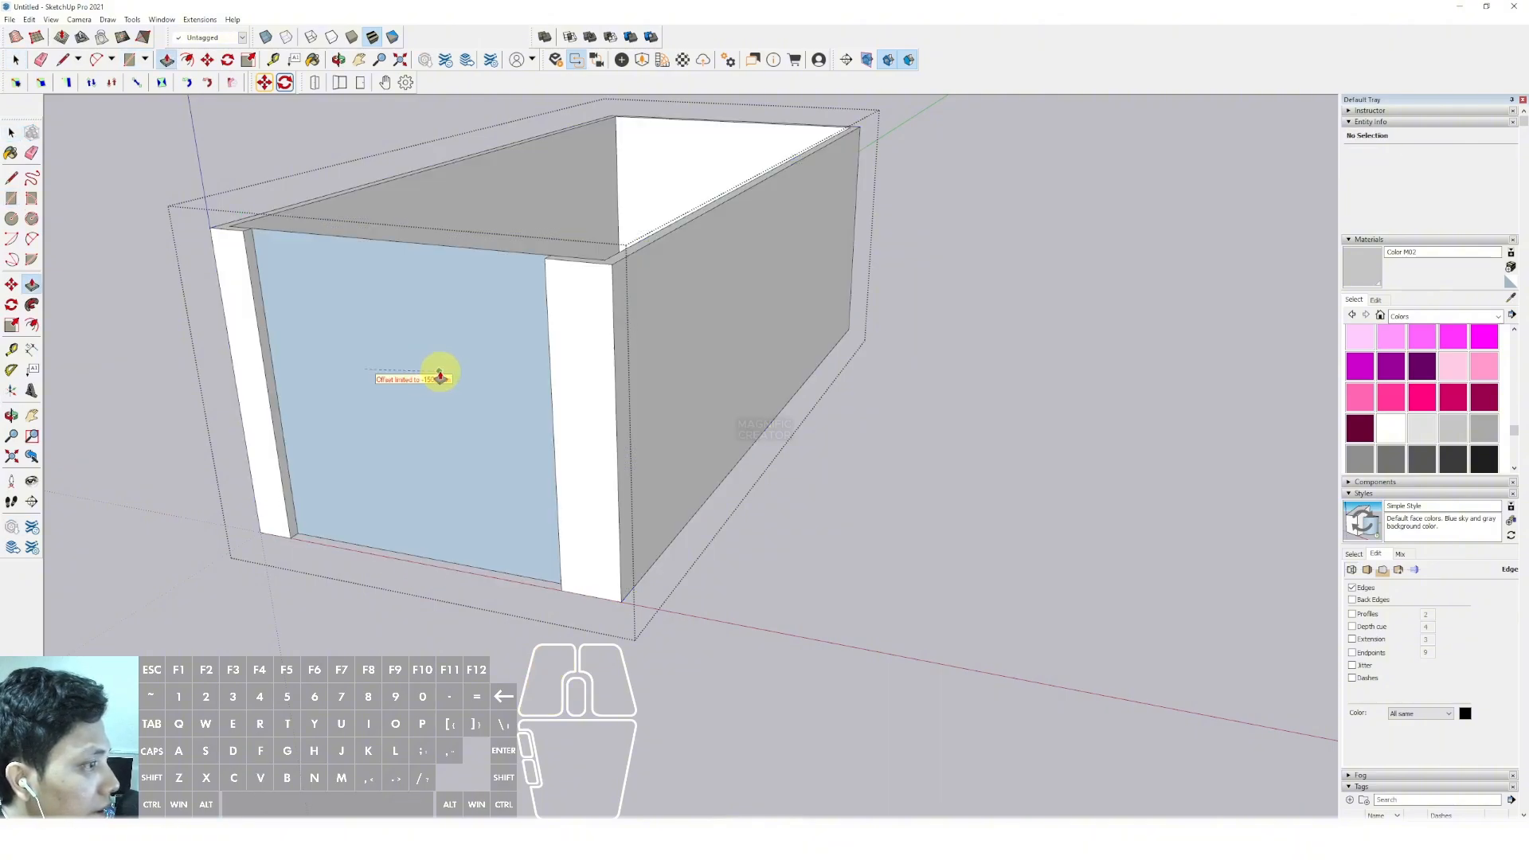
pyautogui.click(480, 359)
pyautogui.press('space')
# Erase the leftover edges across the top and bottom of the front opening and leave the wall group
pyautogui.press('e')
pyautogui.click(468, 250)
pyautogui.scroll(-1, 407, 513)
pyautogui.moveTo(415, 523); pyautogui.dragTo(434, 579)
pyautogui.press('space')
pyautogui.moveTo(689, 421); pyautogui.dragTo(754, 399, button='middle')
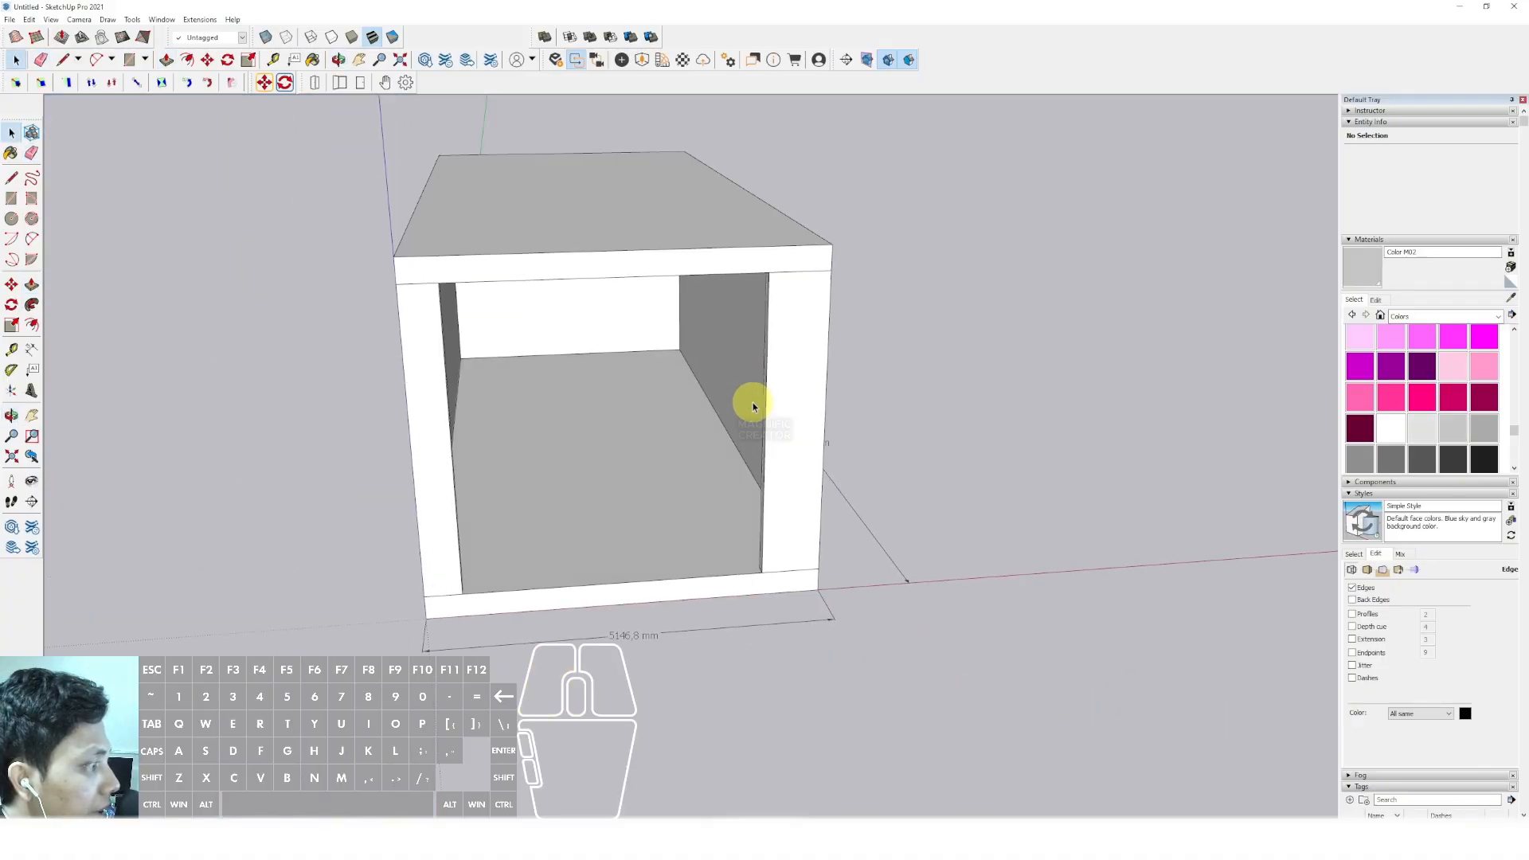
# Draw a full-height rectangle covering the left half of the front opening
pyautogui.scroll(4, 741, 556)
pyautogui.scroll(-4, 741, 556)
pyautogui.moveTo(764, 560); pyautogui.dragTo(298, 398, button='middle')
pyautogui.click(11, 201)
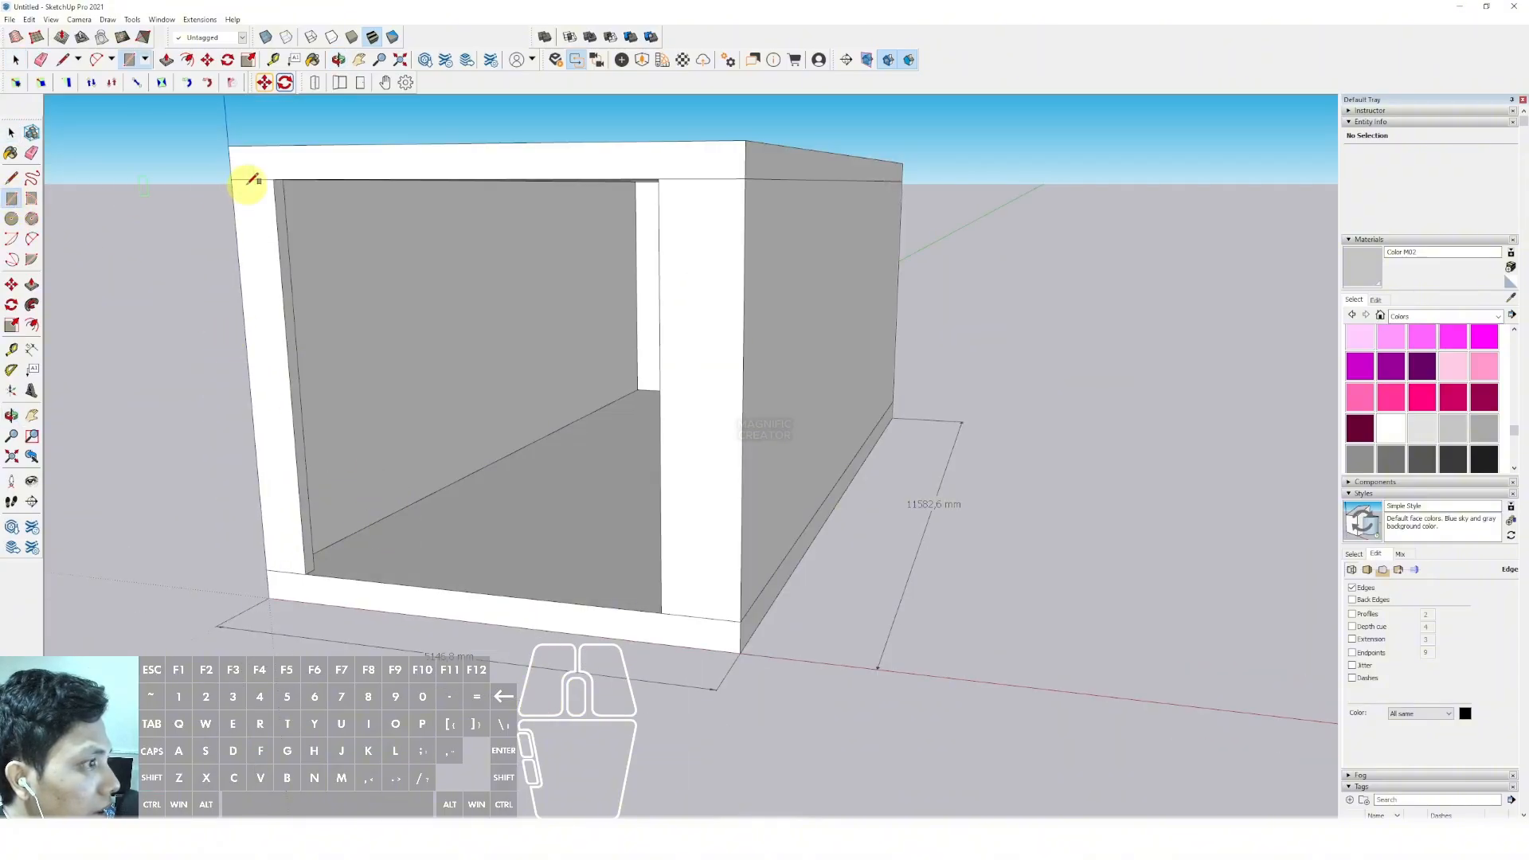
pyautogui.click(475, 591)
pyautogui.moveTo(413, 439)
pyautogui.mouseDown(button='middle')
pyautogui.moveTo(379, 396)
pyautogui.moveTo(409, 441)
pyautogui.mouseUp(button='middle')
pyautogui.press('space')
# Push/Pull the half-opening rectangle into a thin door pane and make it a group
pyautogui.click(382, 394)
pyautogui.scroll(1, 409, 393)
pyautogui.scroll(2, 409, 442)
pyautogui.scroll(2, 403, 341)
pyautogui.press('p')
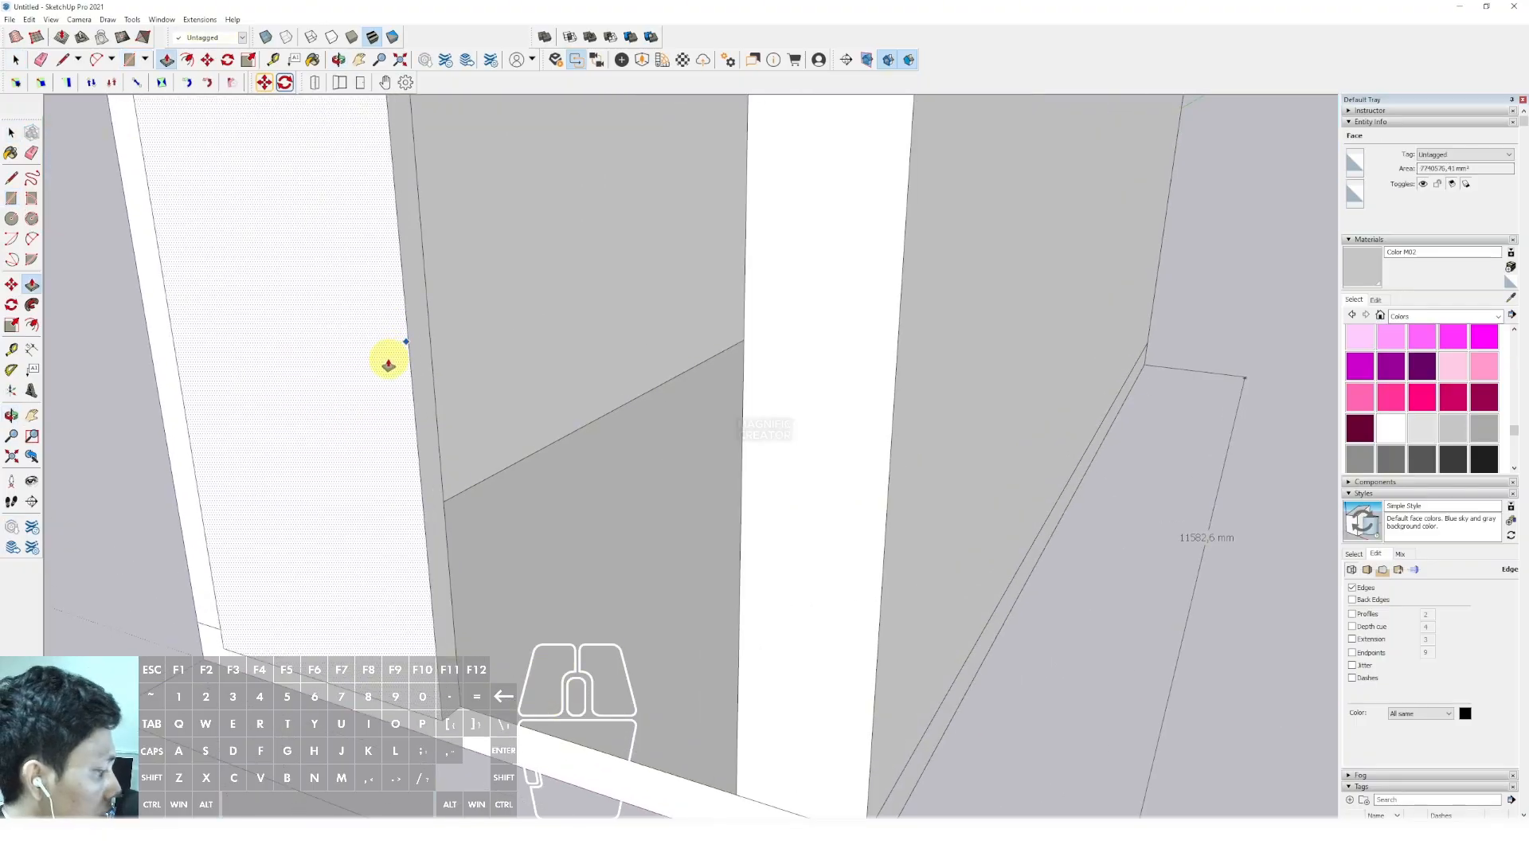
pyautogui.press('Return')
pyautogui.press('space')
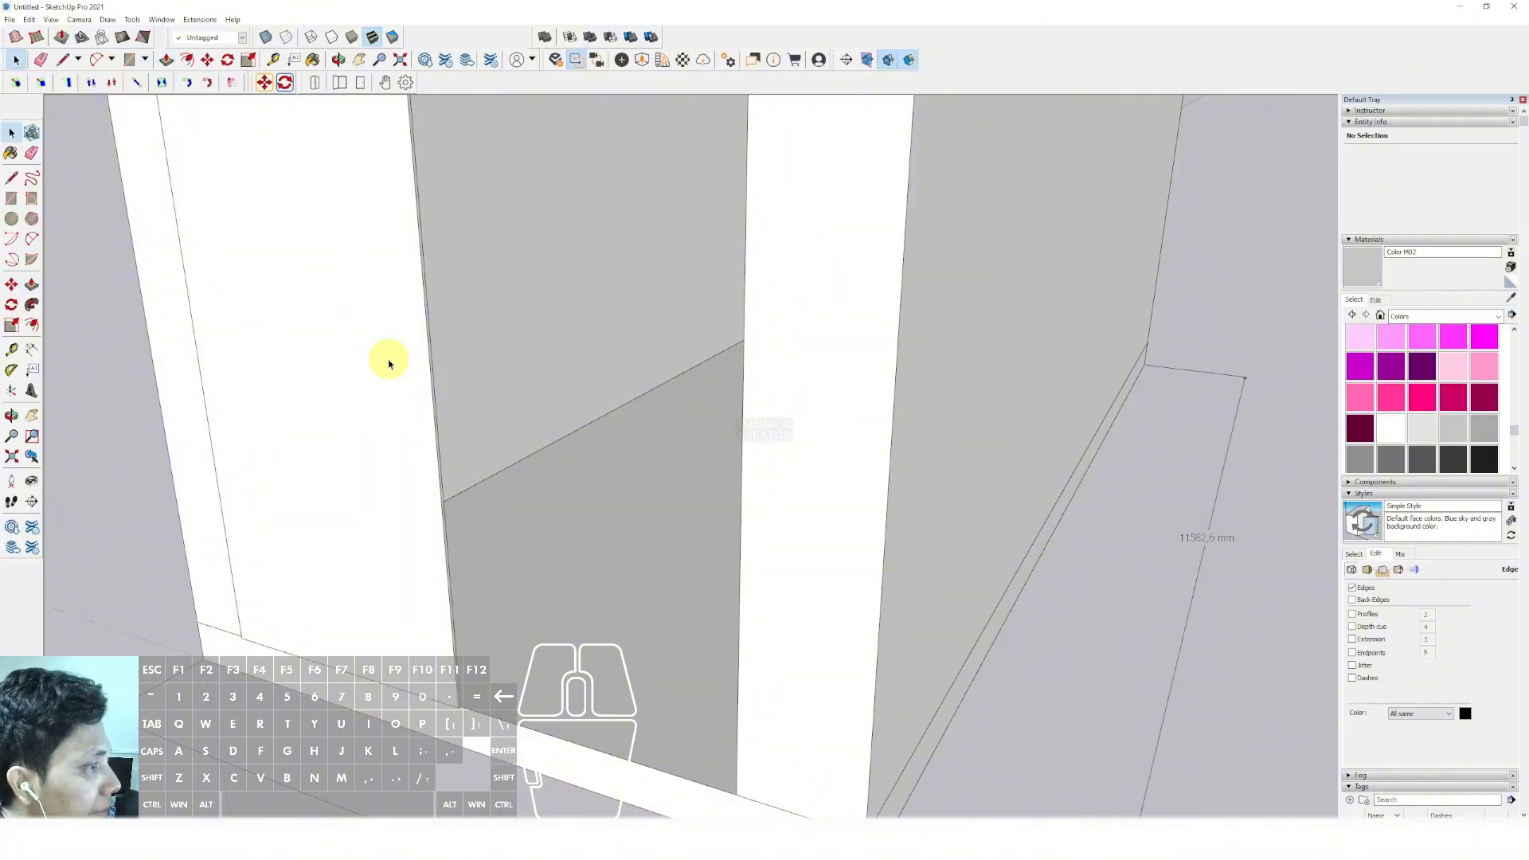
pyautogui.tripleClick(395, 345)
pyautogui.rightClick(402, 344)
pyautogui.click(454, 445)
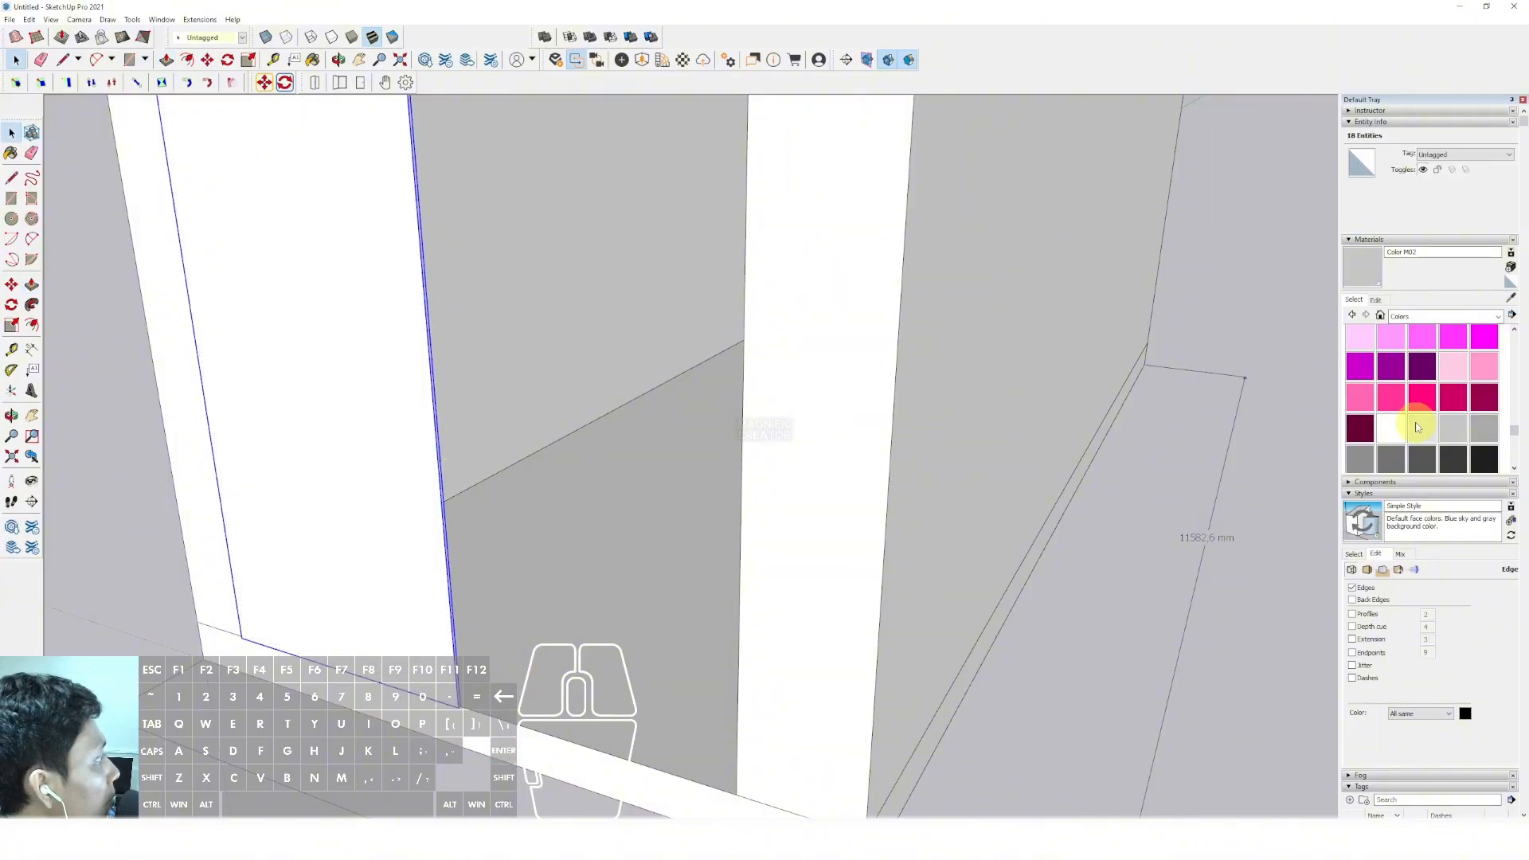
# Apply the Translucent Glass Blue material from Glass and Mirrors to the pane group
pyautogui.click(1479, 317)
pyautogui.click(1419, 378)
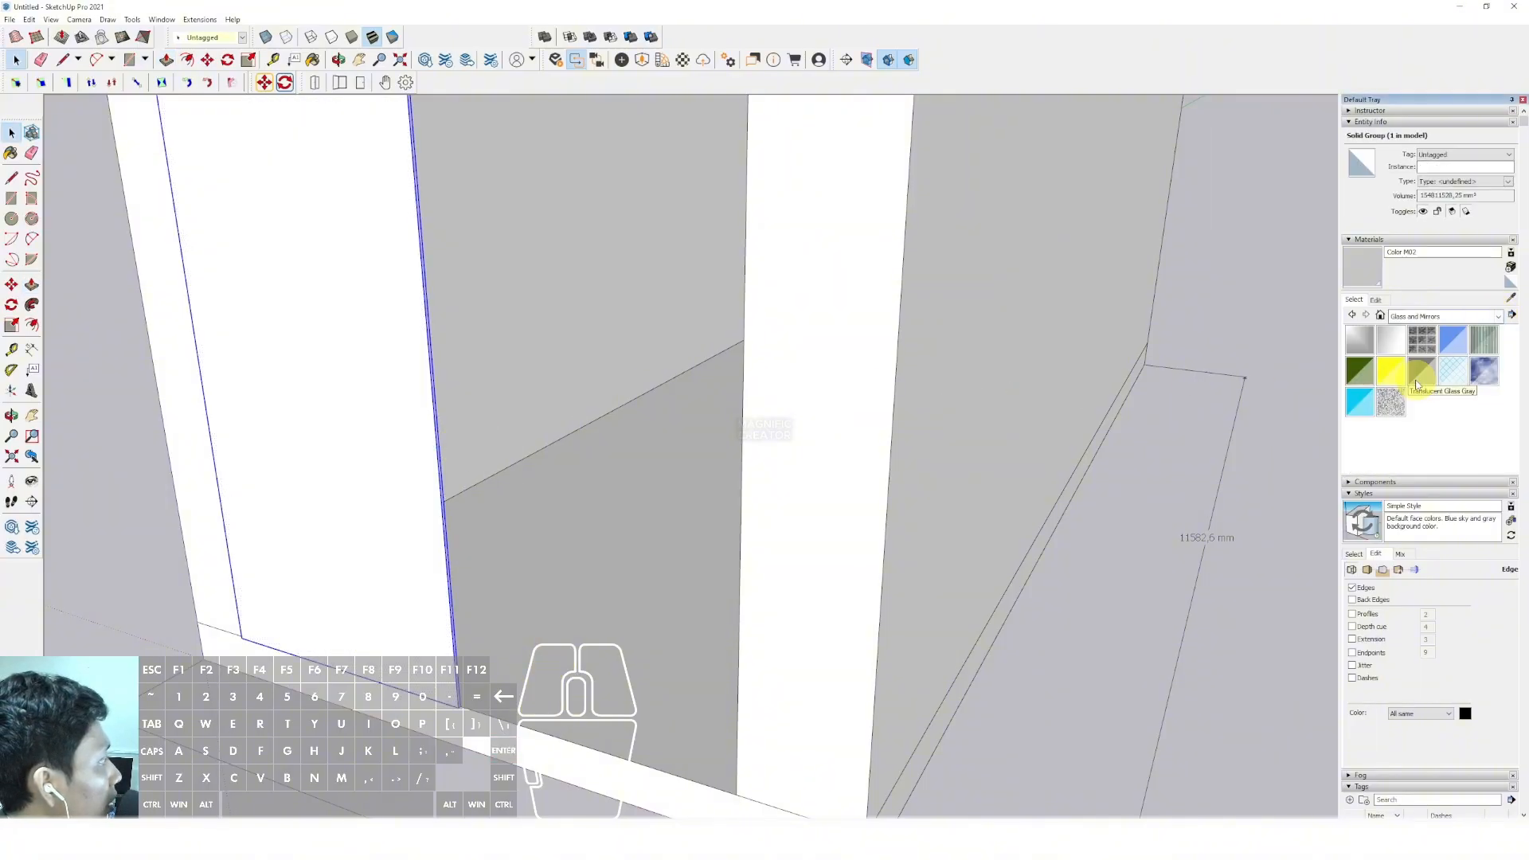
pyautogui.click(1452, 342)
pyautogui.click(416, 549)
pyautogui.press('space')
pyautogui.scroll(-3, 413, 559)
pyautogui.moveTo(416, 563); pyautogui.dragTo(461, 569, button='middle')
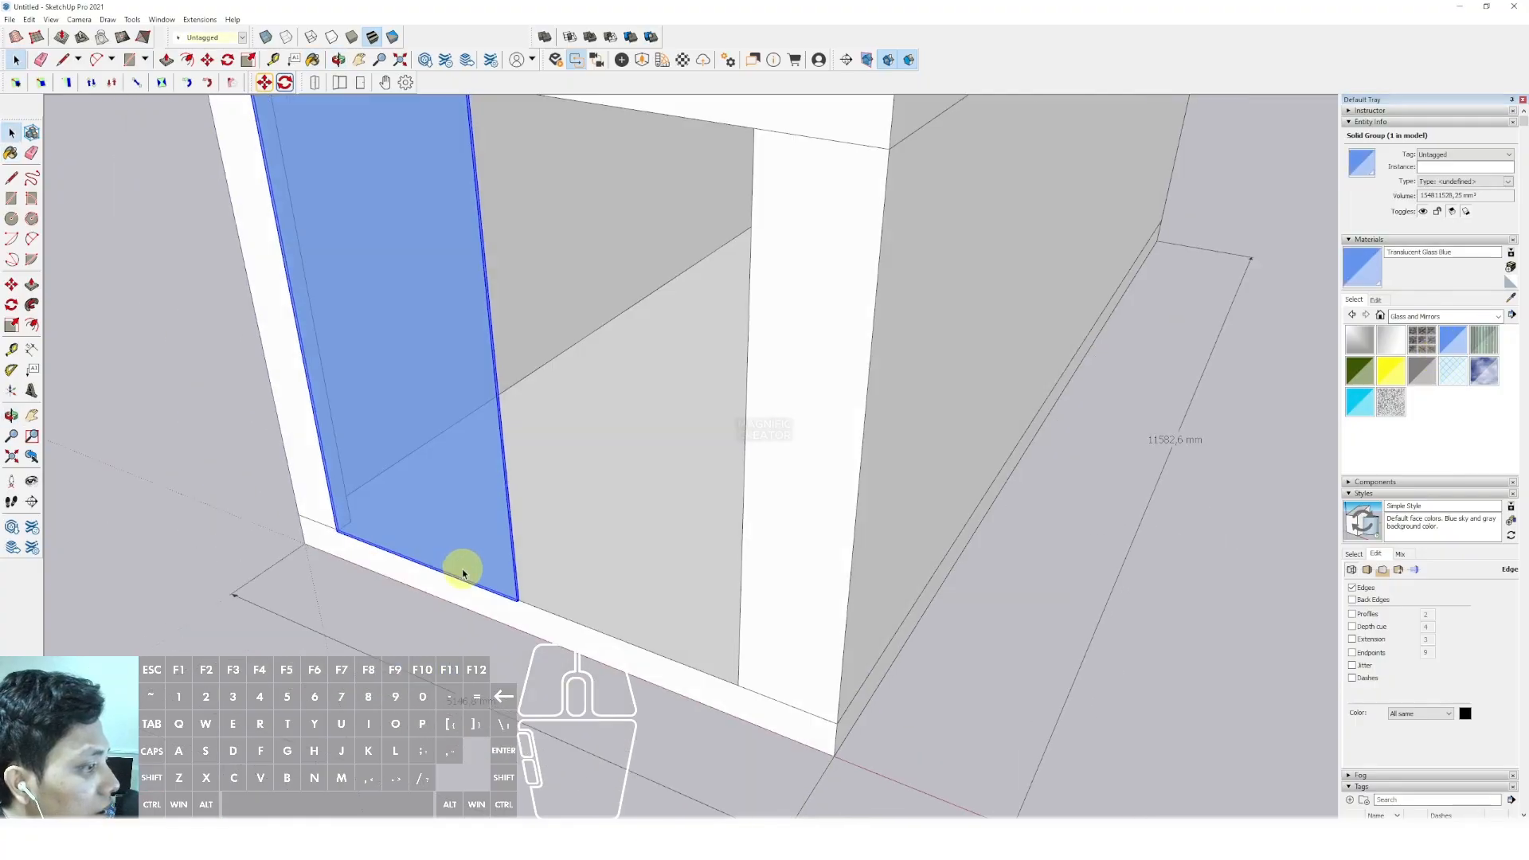
# Move the glass pane slightly inward from the outer face of the front wall
pyautogui.scroll(3, 482, 579)
pyautogui.scroll(3, 550, 618)
pyautogui.press('m')
pyautogui.click(577, 613)
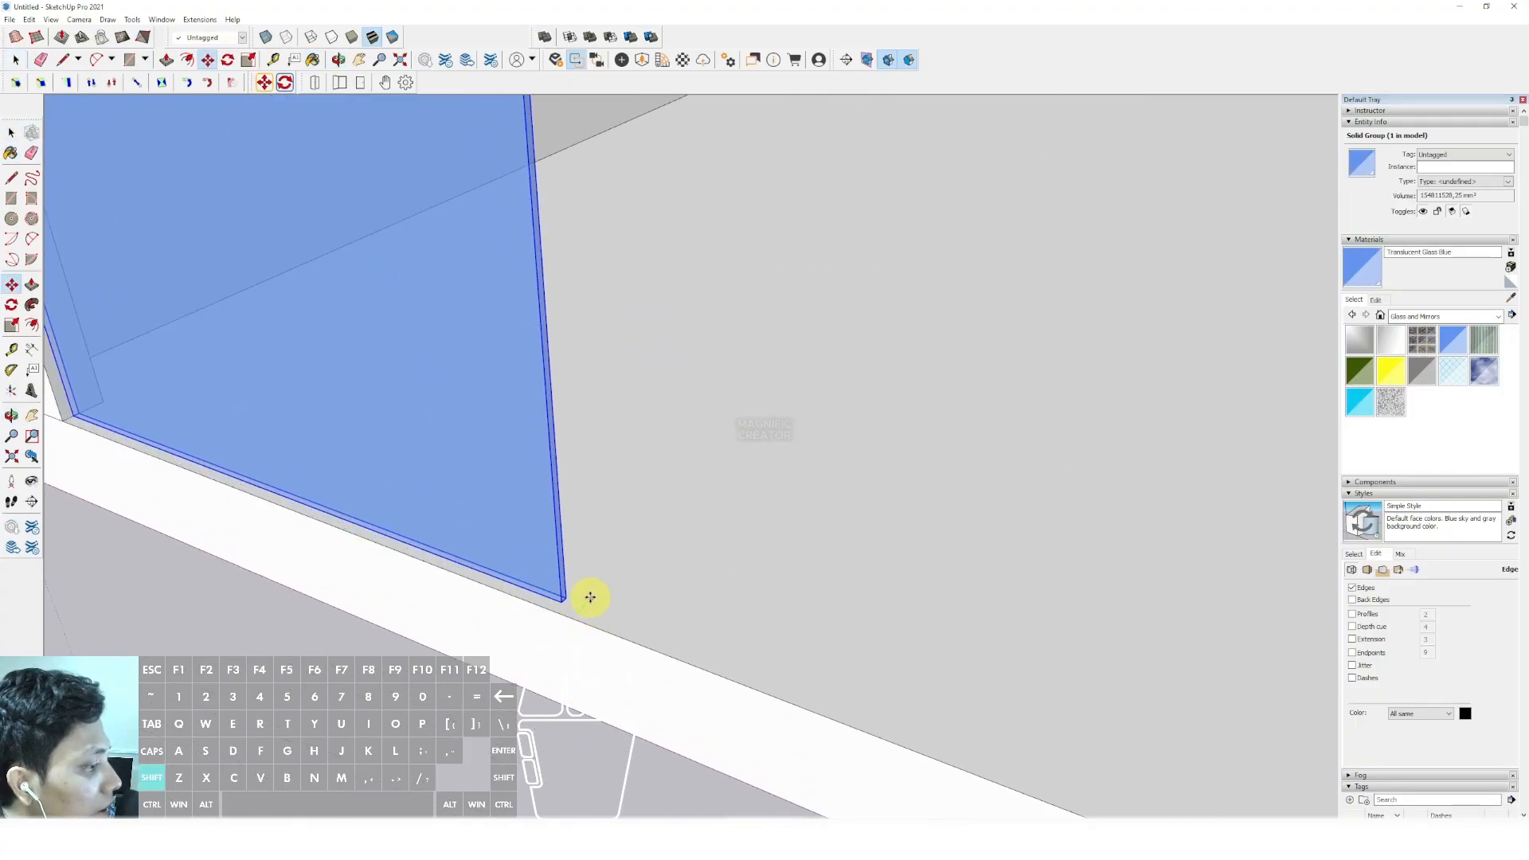
pyautogui.keyDown('shift'); pyautogui.click(596, 593); pyautogui.keyUp('shift')
pyautogui.press('space')
pyautogui.scroll(-3, 648, 581)
# Reduce the blue glass material's opacity and raise its lightness to 83
pyautogui.click(1375, 300)
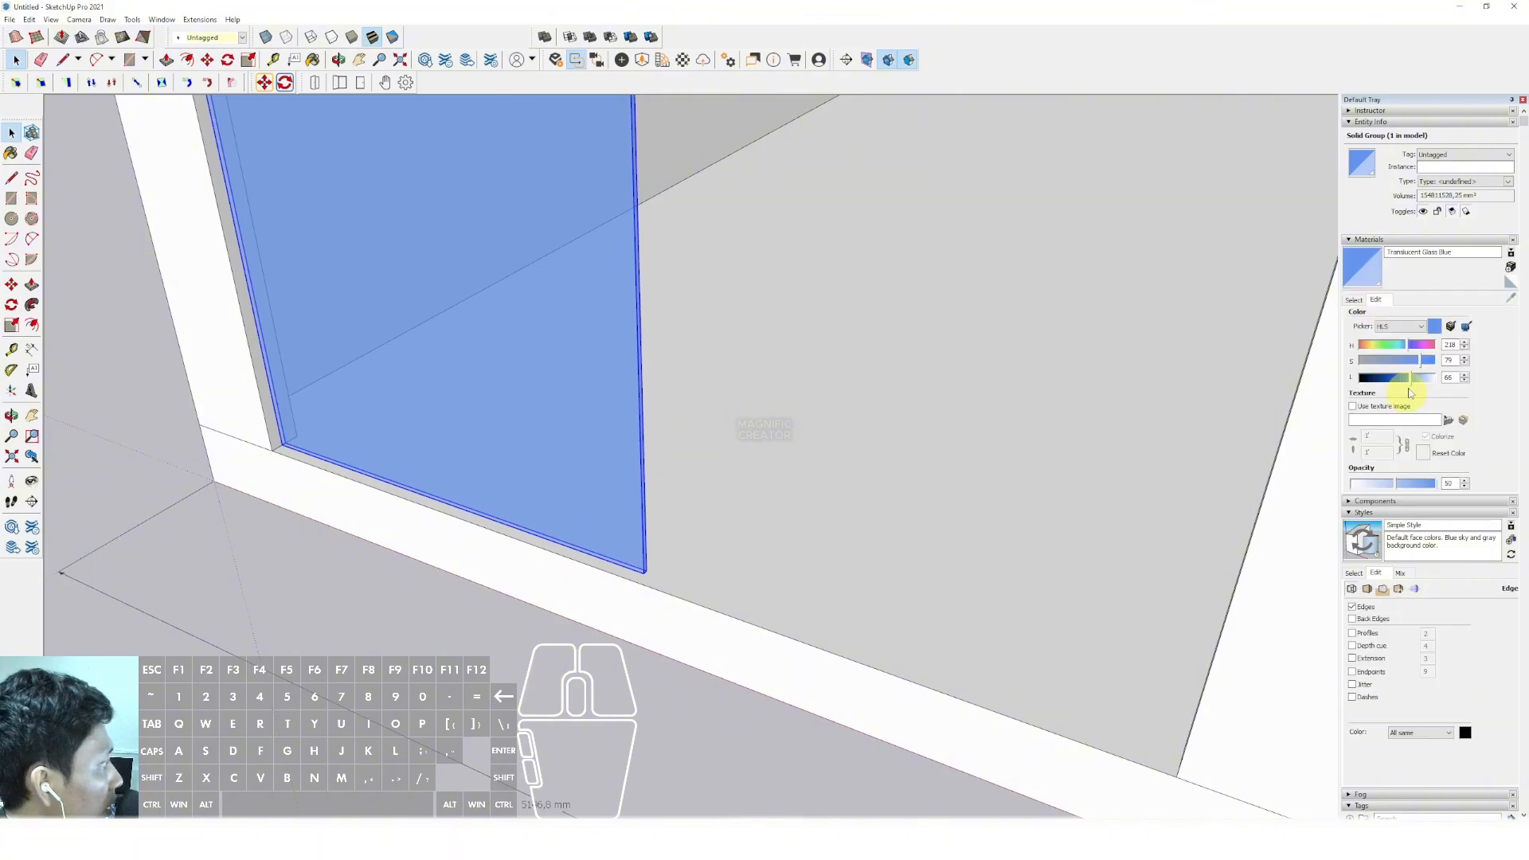
pyautogui.moveTo(1383, 484); pyautogui.dragTo(1375, 484)
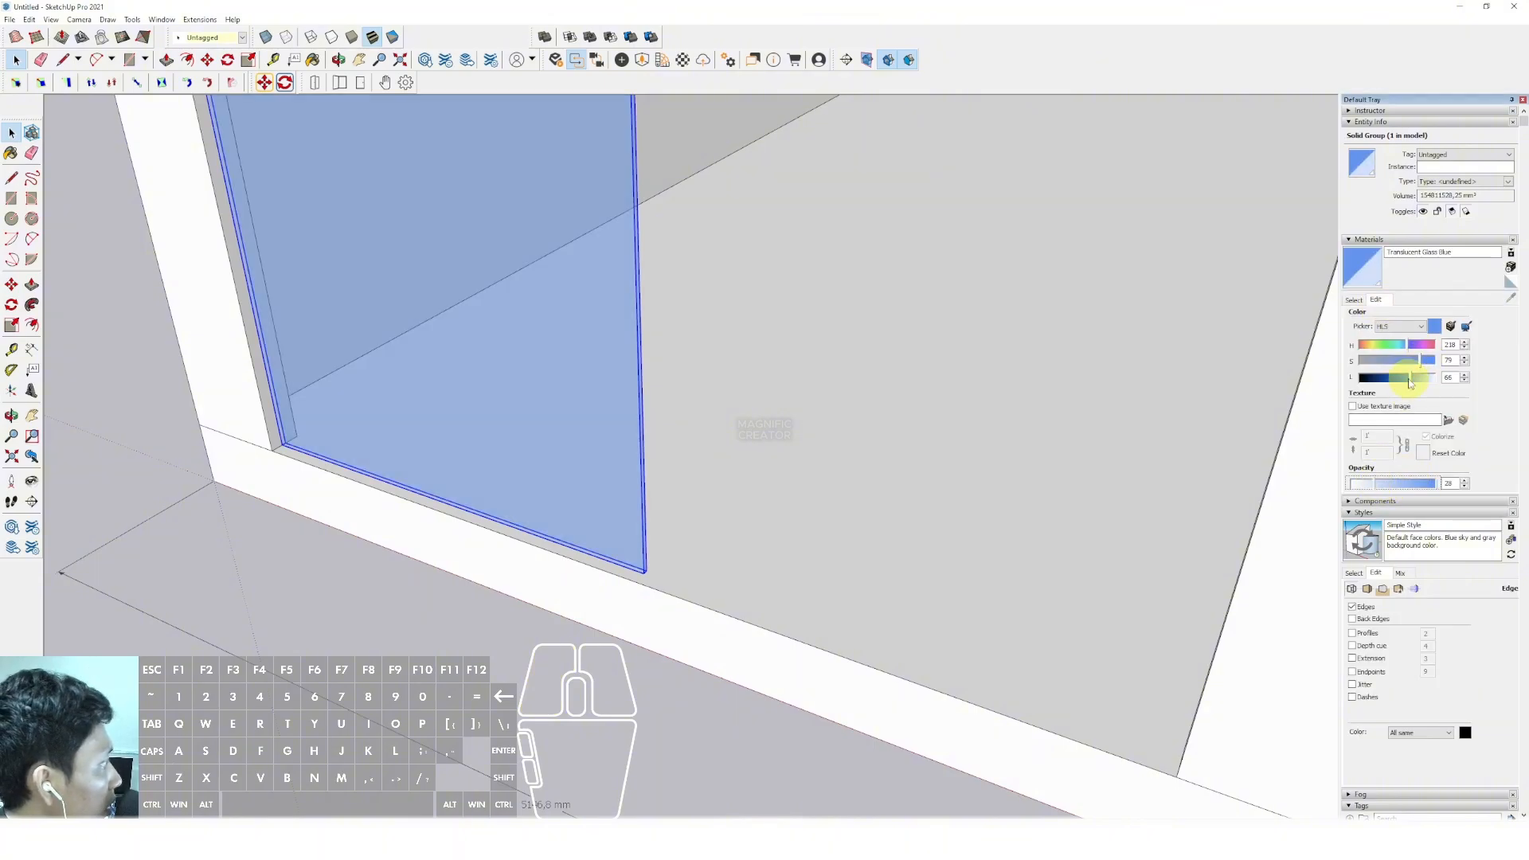
pyautogui.moveTo(1409, 380); pyautogui.dragTo(1422, 381)
pyautogui.scroll(-9, 707, 446)
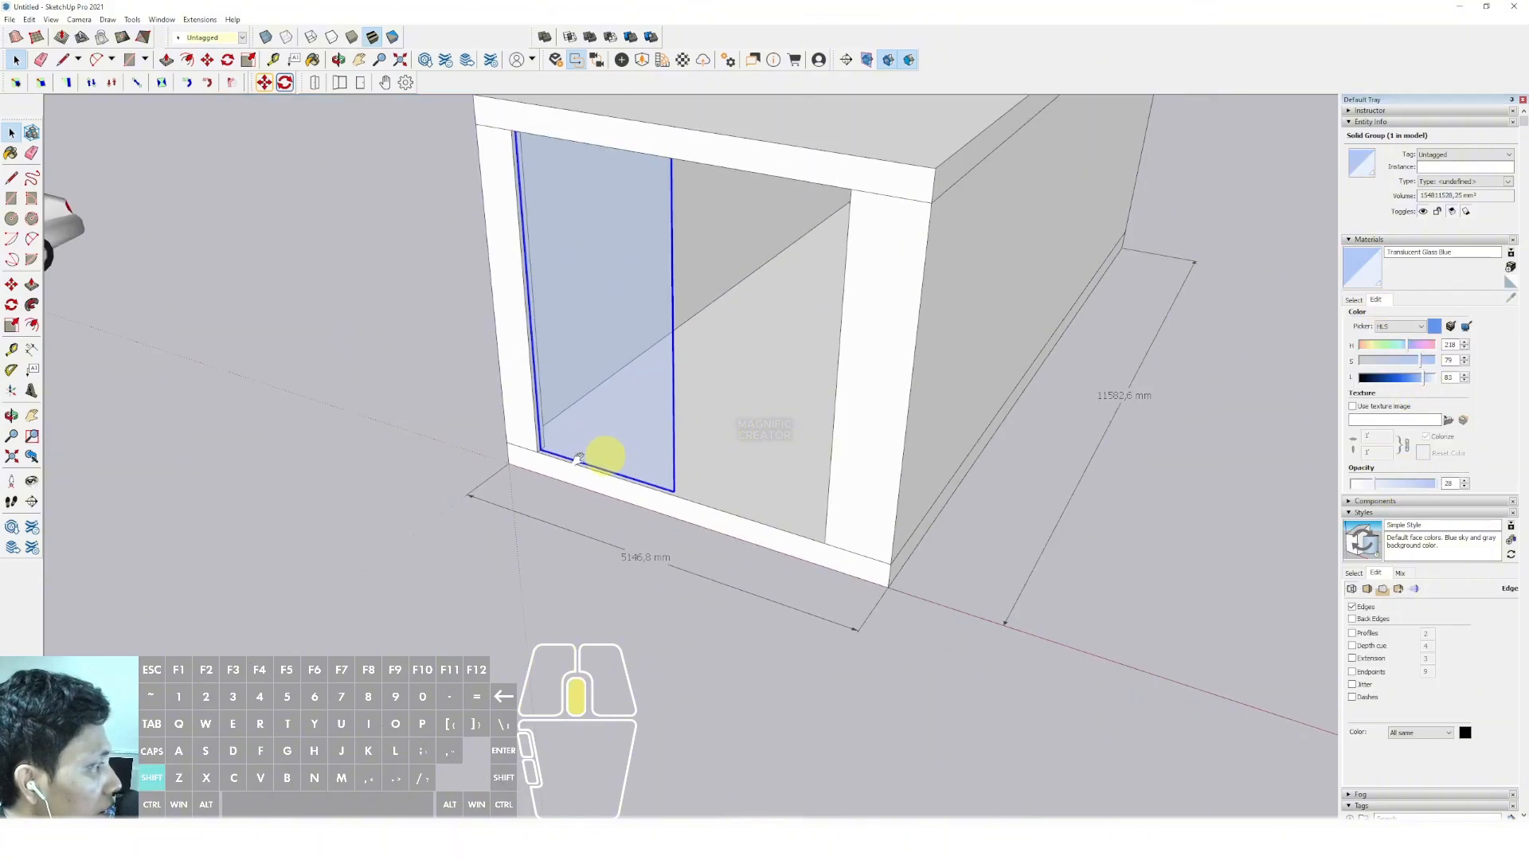
# Copy the glass pane sideways along the red axis to fill the right half of the front opening
pyautogui.moveTo(583, 457); pyautogui.dragTo(660, 536, button='middle')
pyautogui.scroll(4, 663, 516)
pyautogui.press('m')
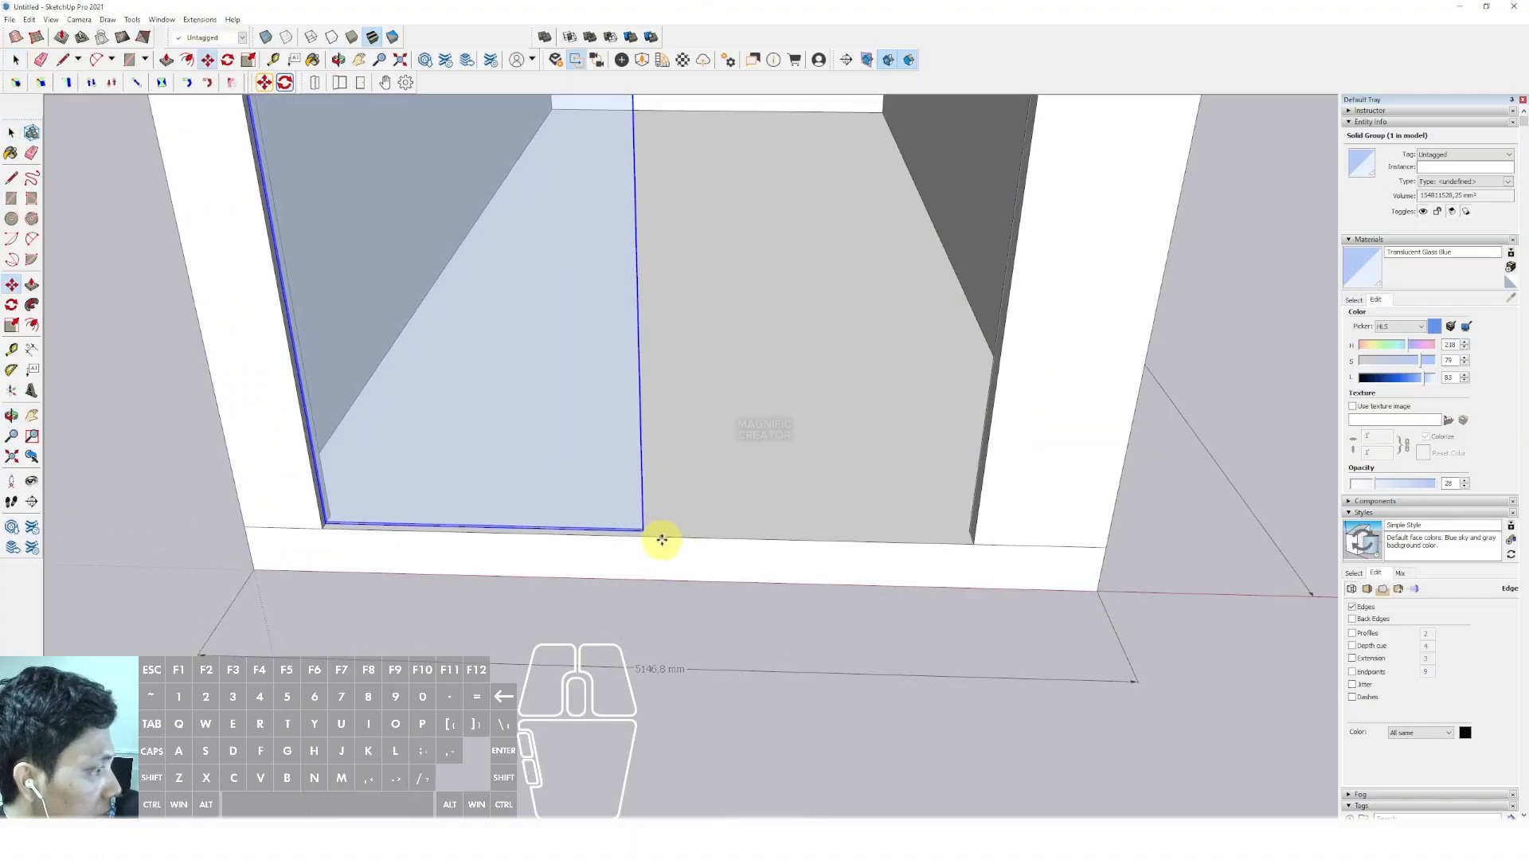
pyautogui.click(643, 530)
pyautogui.press('ctrl')
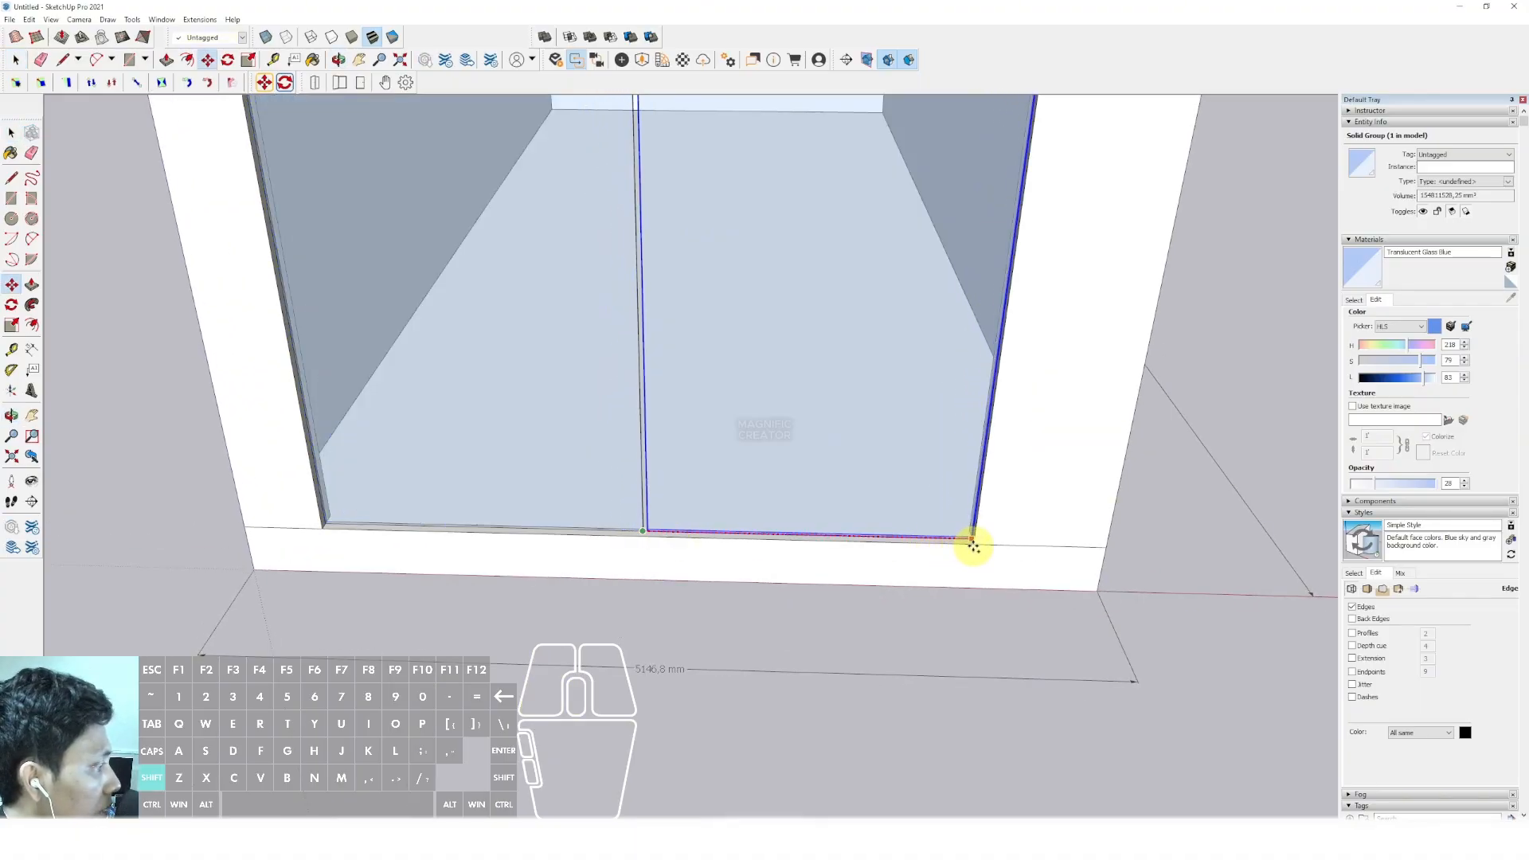
pyautogui.click(905, 544)
pyautogui.scroll(-5, 809, 498)
pyautogui.moveTo(809, 499); pyautogui.dragTo(777, 434, button='middle')
pyautogui.press('space')
# Move the second glass pane so its inner edge meets the first pane at the middle of the opening
pyautogui.scroll(3, 635, 522)
pyautogui.click(611, 500)
pyautogui.scroll(5, 776, 535)
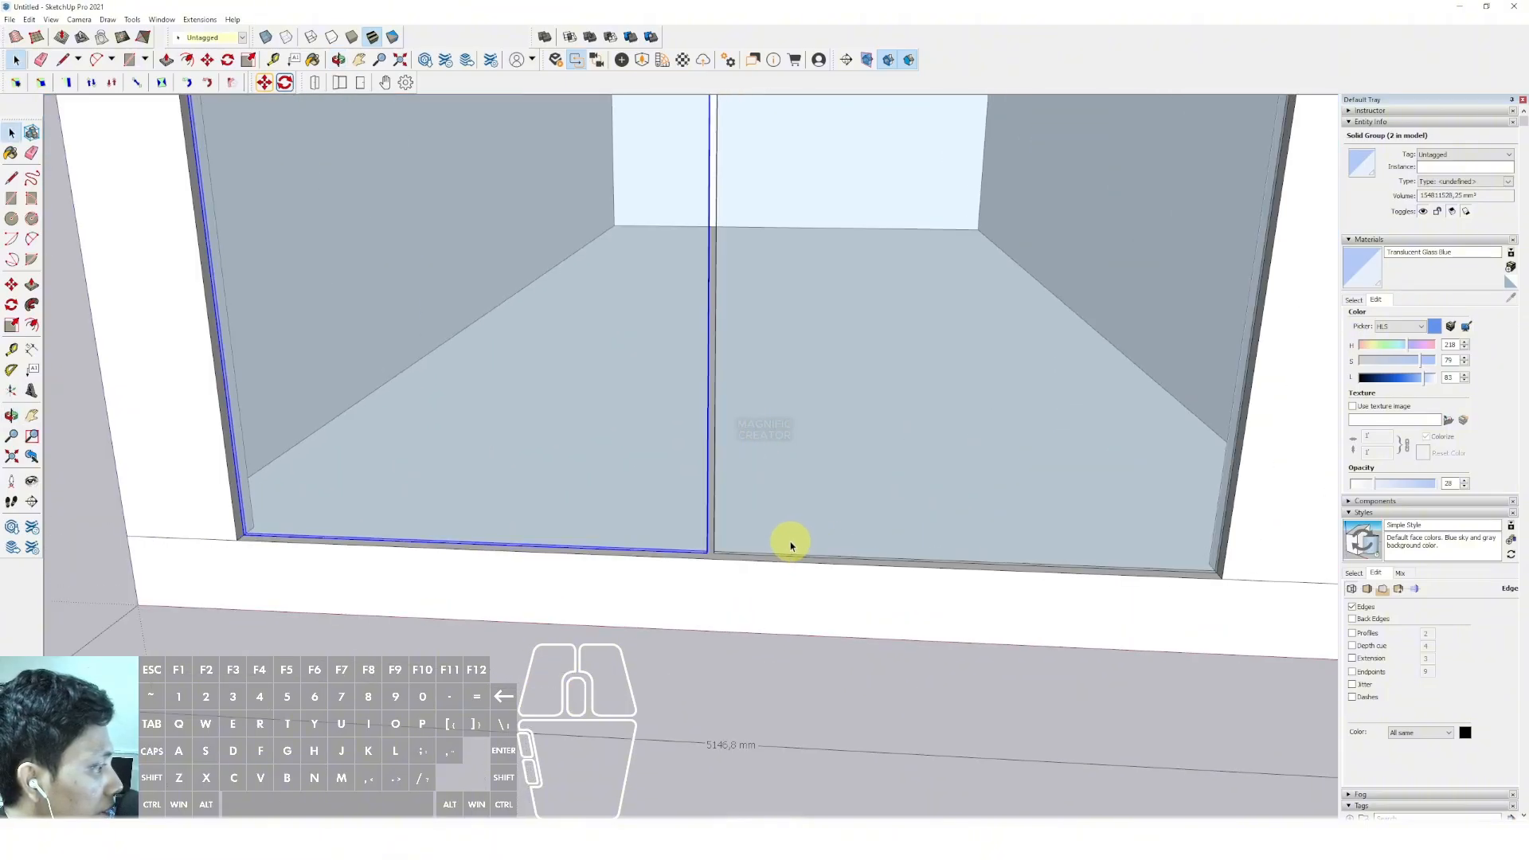
pyautogui.click(748, 542)
pyautogui.scroll(4, 740, 545)
pyautogui.scroll(2, 740, 544)
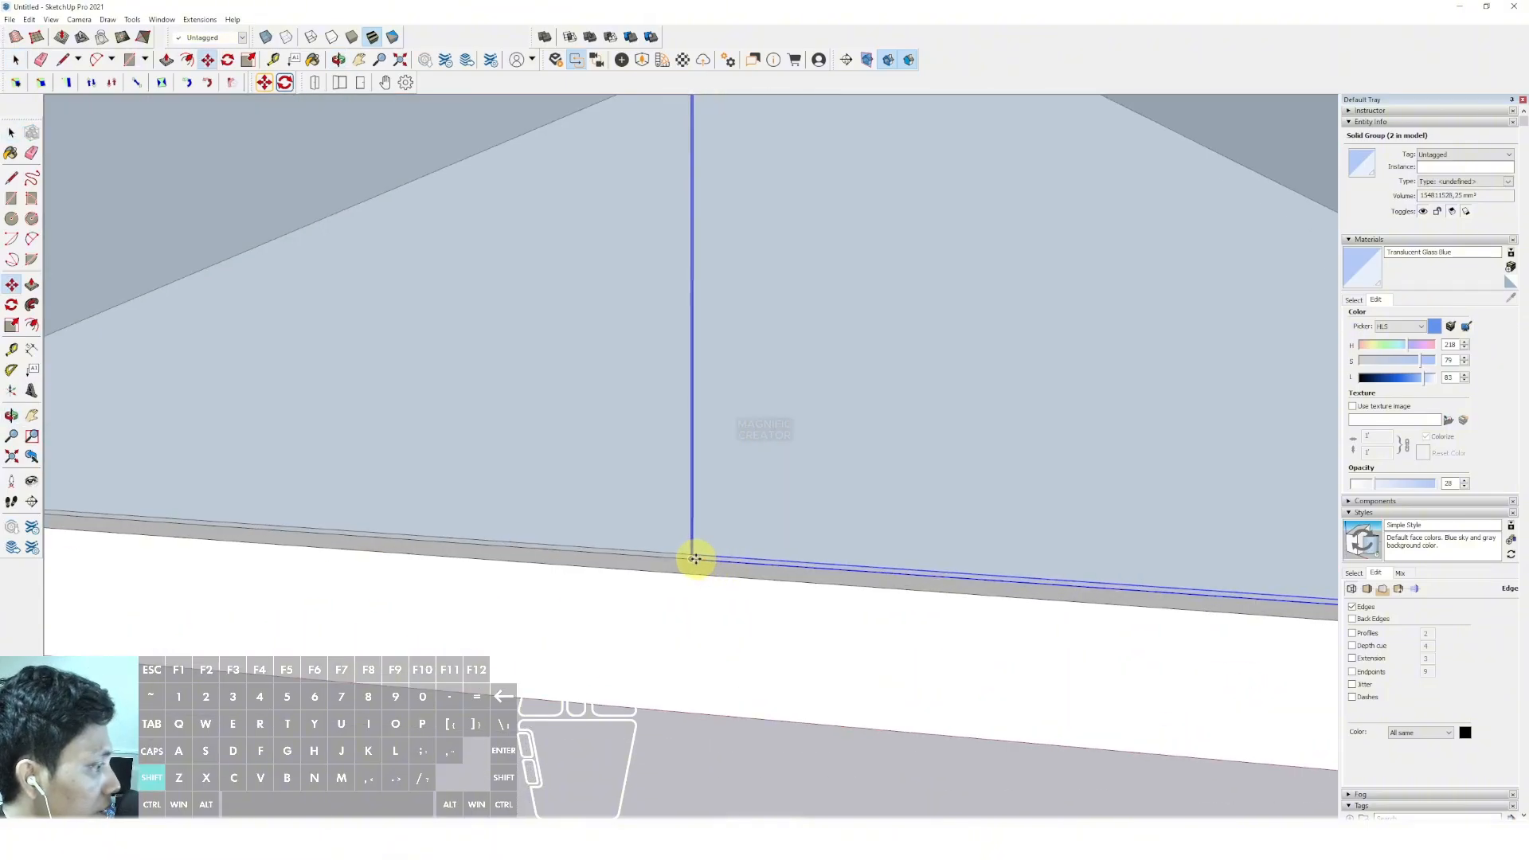
pyautogui.press('space')
# Push/Pull the right jamb of the front wall opening to meet the outer edge of the glass pane
pyautogui.scroll(-6, 685, 549)
pyautogui.scroll(3, 965, 534)
pyautogui.scroll(4, 924, 561)
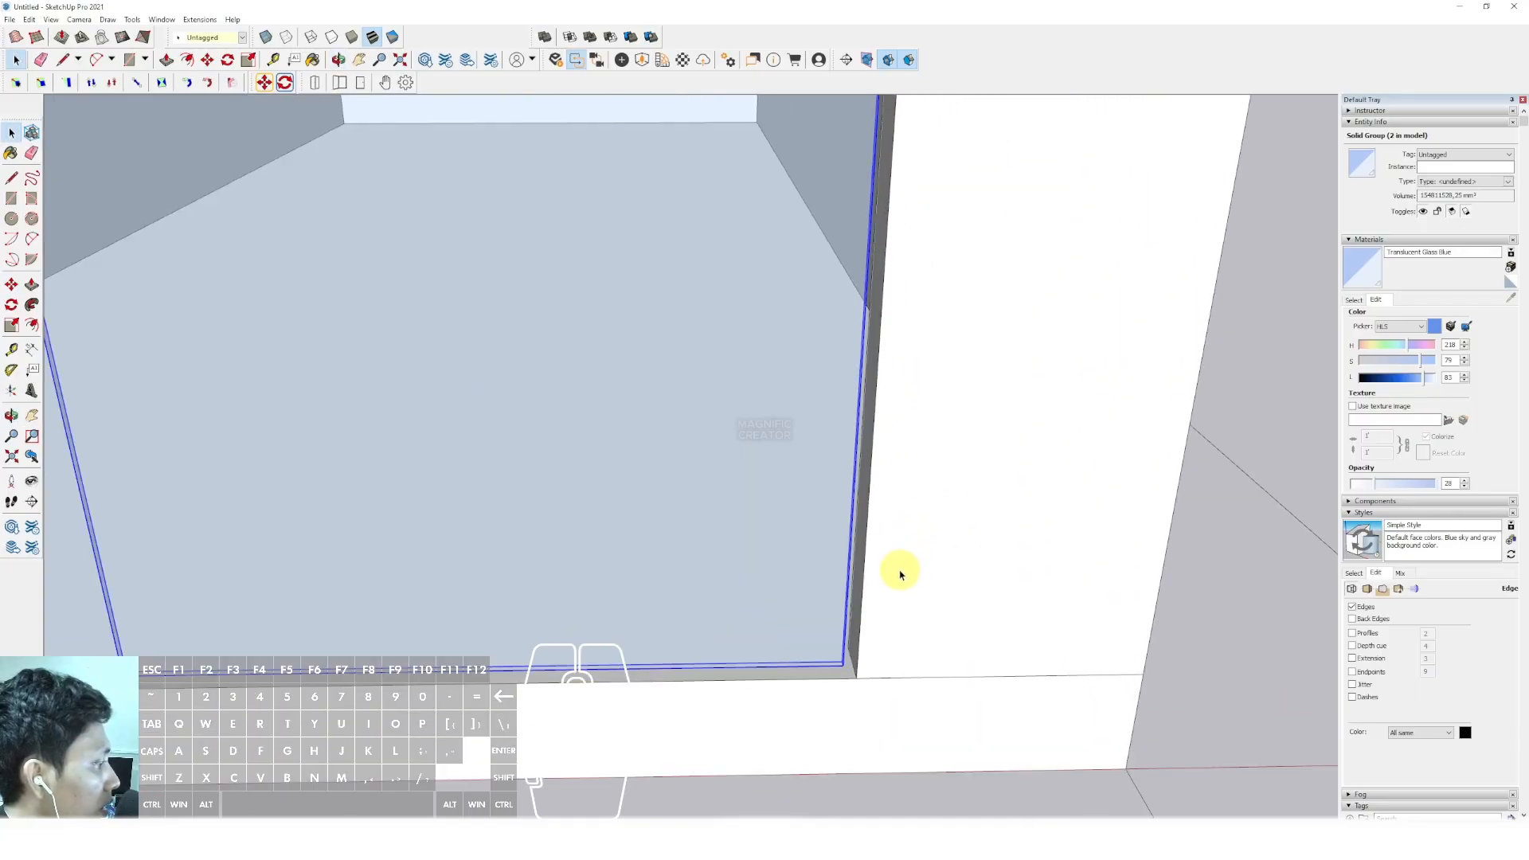
pyautogui.tripleClick(893, 580)
pyautogui.scroll(3, 874, 597)
pyautogui.press('p')
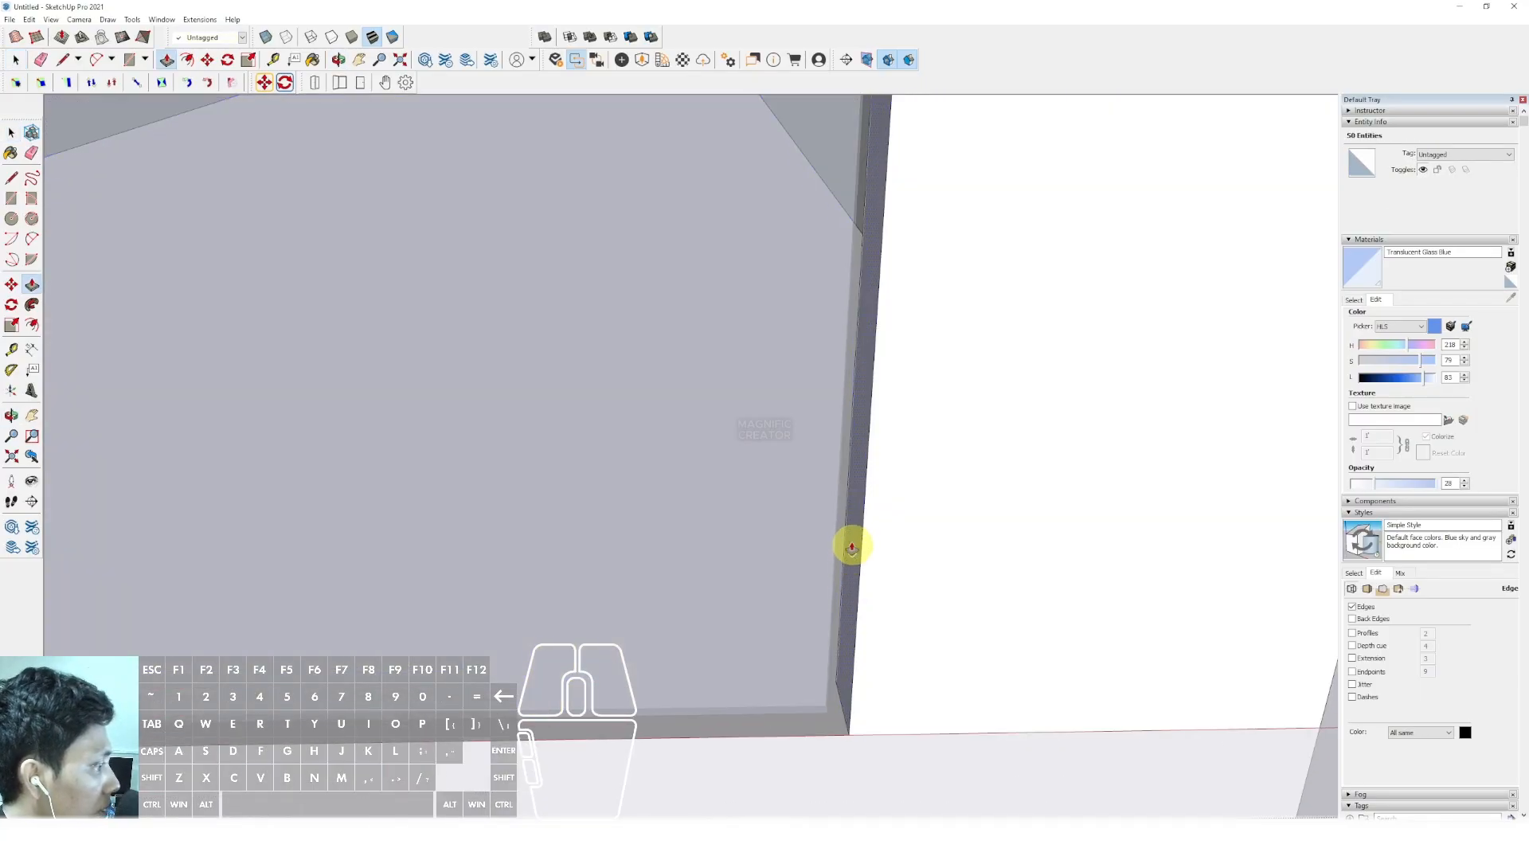
pyautogui.click(850, 548)
pyautogui.click(840, 521)
pyautogui.press('space')
pyautogui.scroll(-4, 839, 519)
pyautogui.scroll(-5, 703, 470)
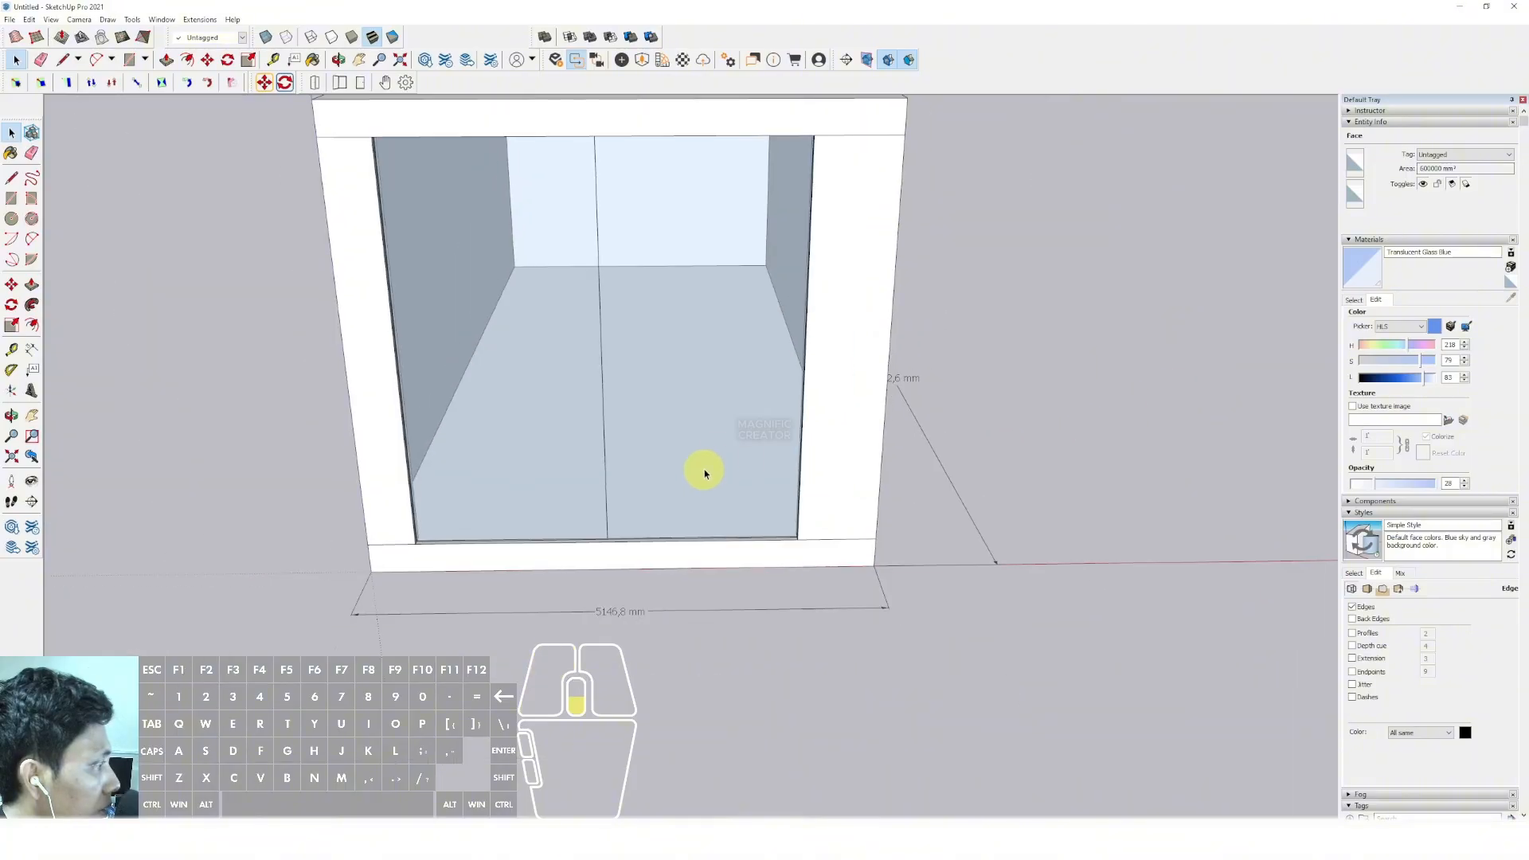
# Draw a small rectangle at the upper-left corner of the glass doors, extrude it into a thin bracket and group it
pyautogui.moveTo(703, 471); pyautogui.dragTo(922, 331, button='middle')
pyautogui.scroll(3, 937, 222)
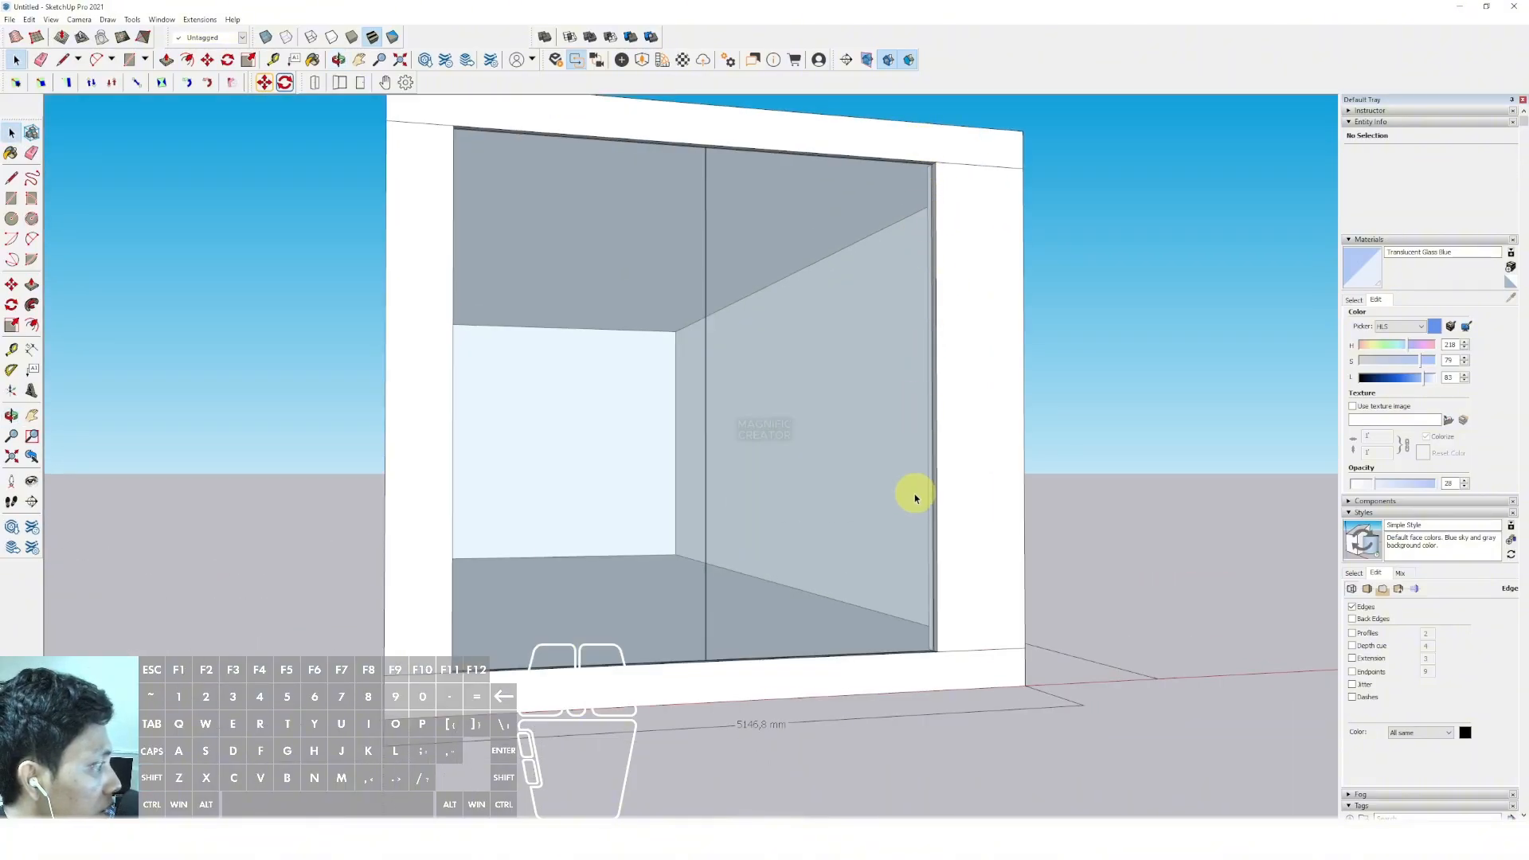
pyautogui.scroll(2, 914, 499)
pyautogui.scroll(-5, 925, 508)
pyautogui.moveTo(689, 454); pyautogui.dragTo(456, 257, button='middle')
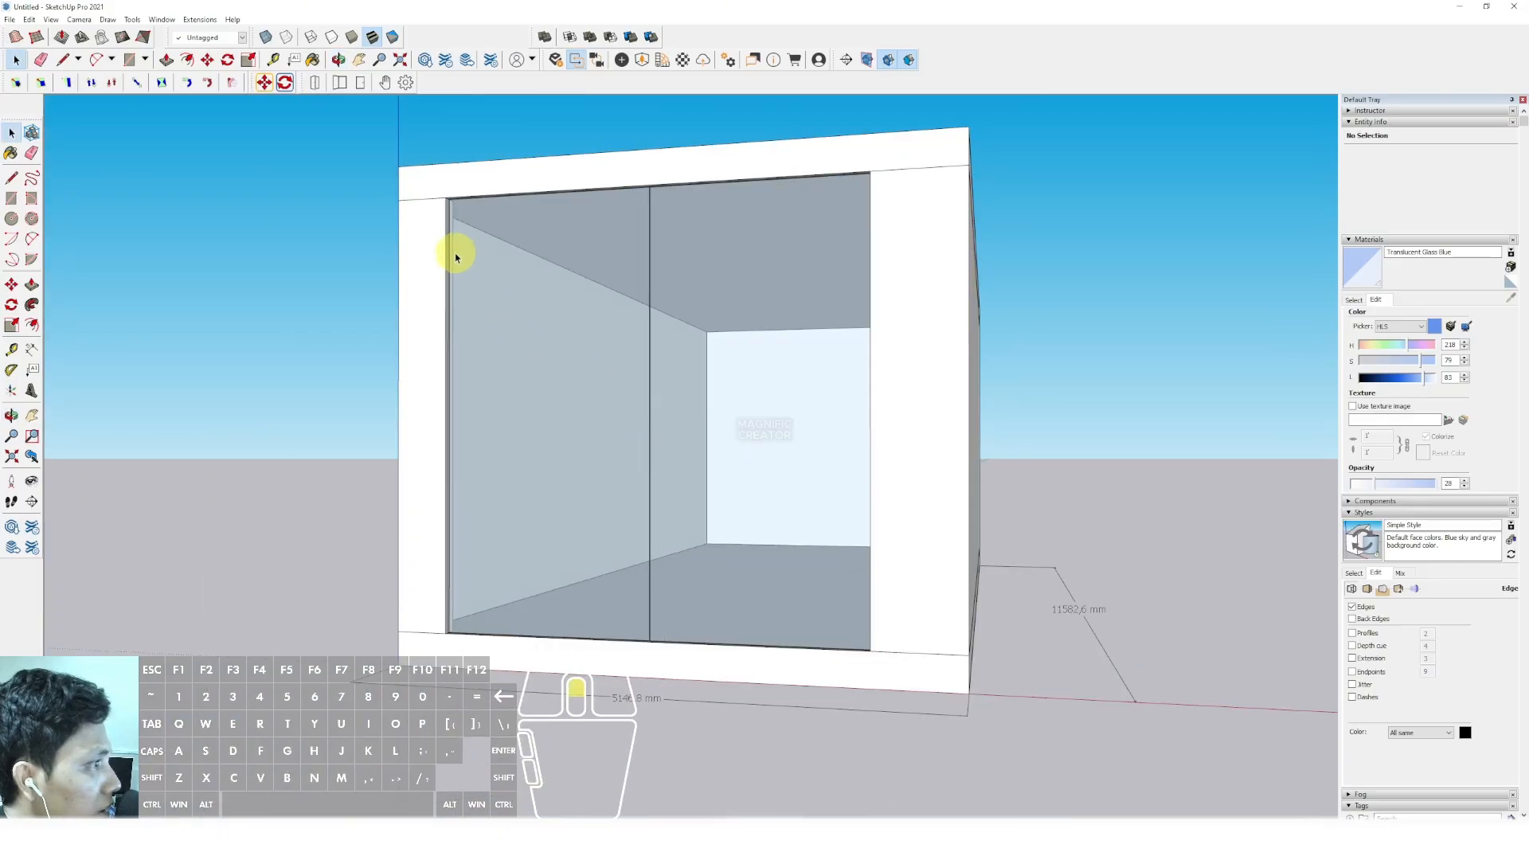
pyautogui.scroll(5, 456, 256)
pyautogui.press('r')
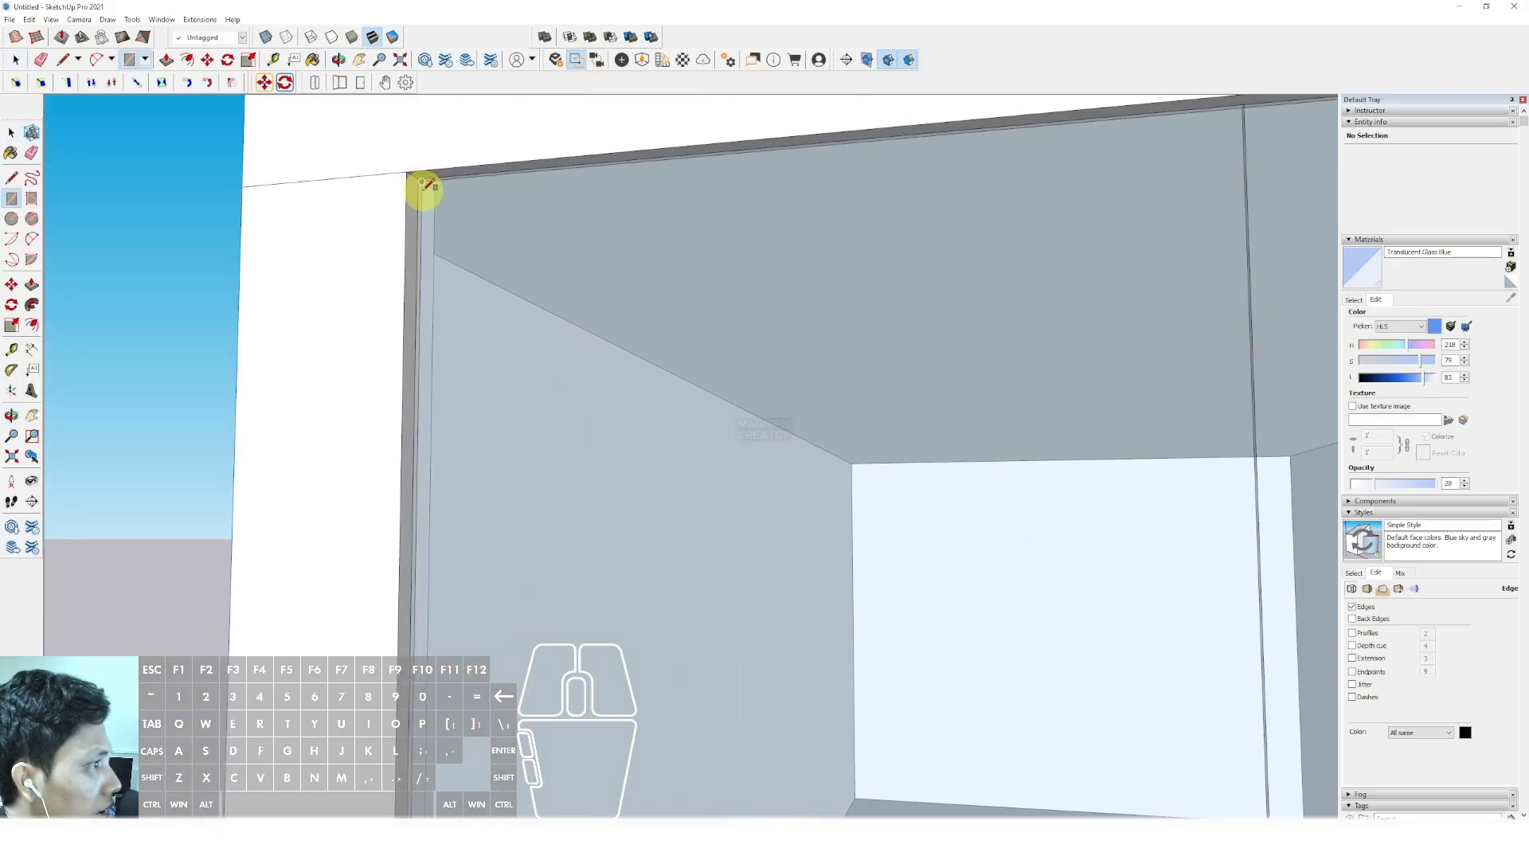
pyautogui.scroll(1, 422, 181)
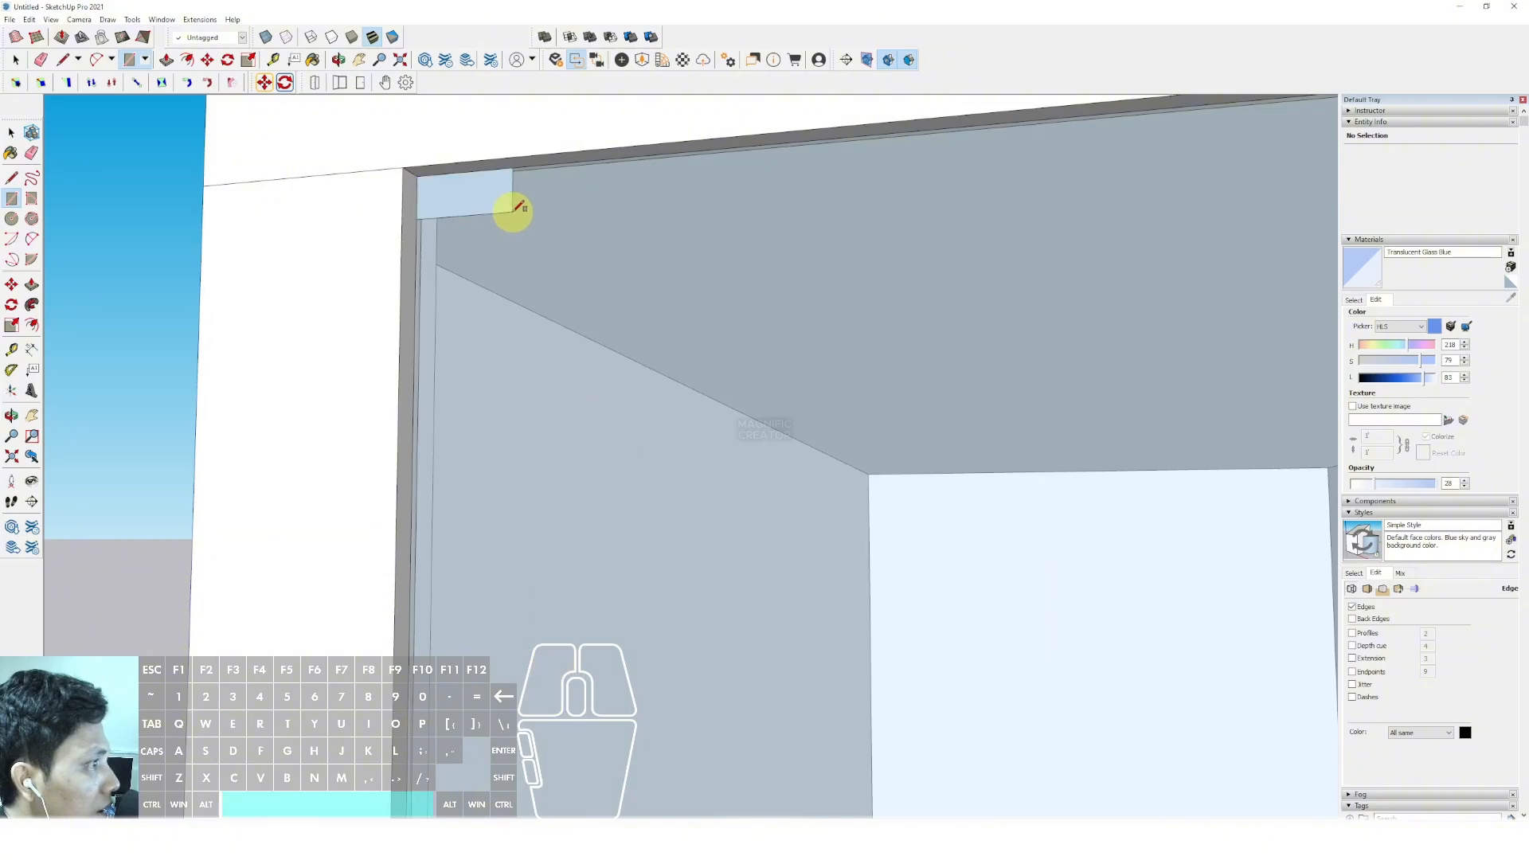
pyautogui.click(495, 184)
pyautogui.press('space')
pyautogui.click(490, 182)
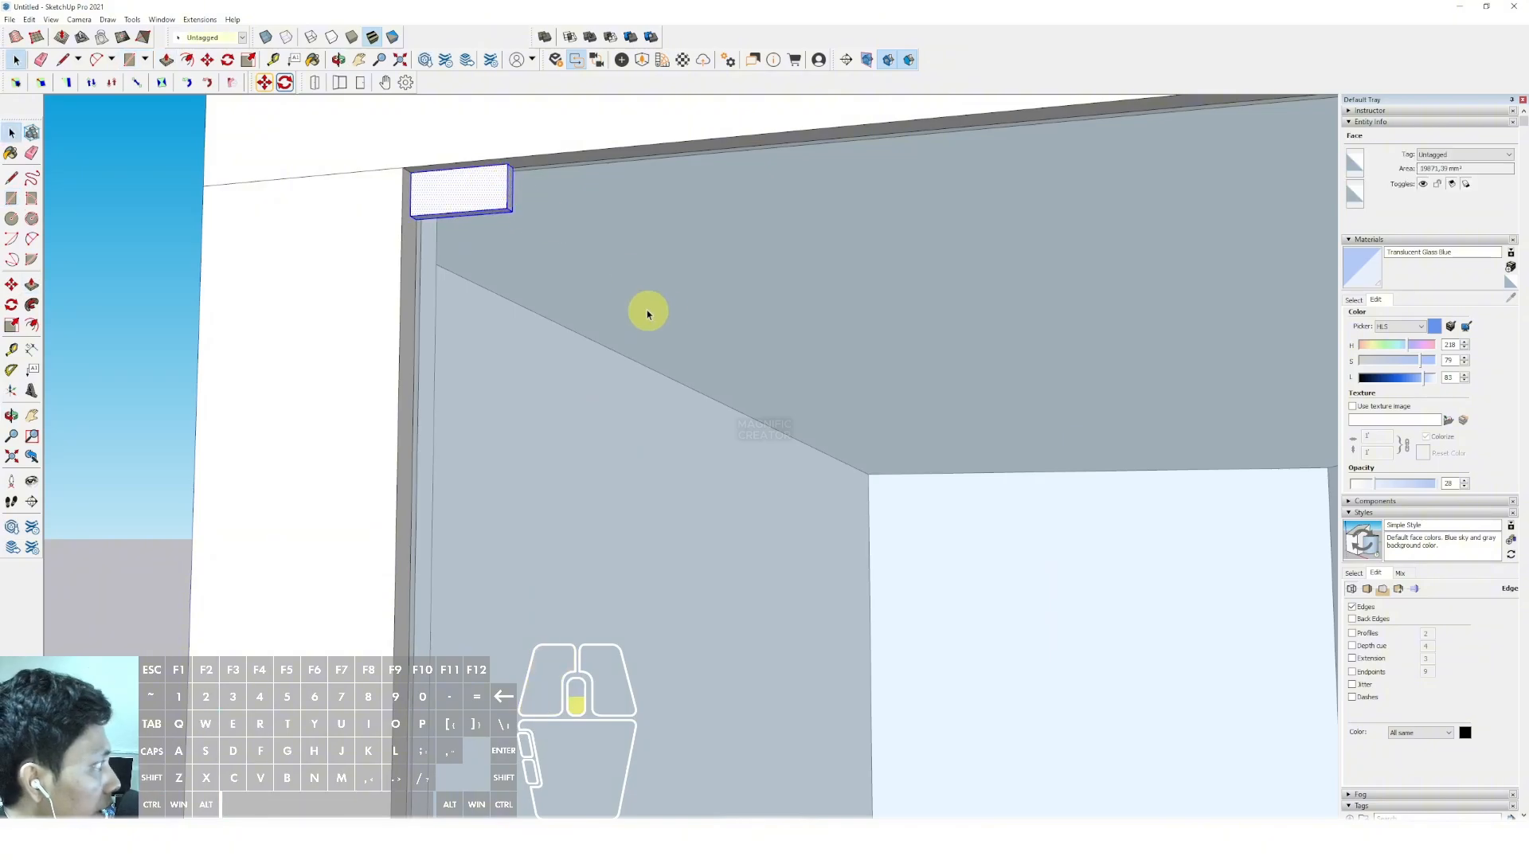
pyautogui.scroll(-3, 647, 313)
# Paint the corner bracket with the Steel Brushed Stainless material from the Metal collection
pyautogui.click(1354, 301)
pyautogui.click(1497, 317)
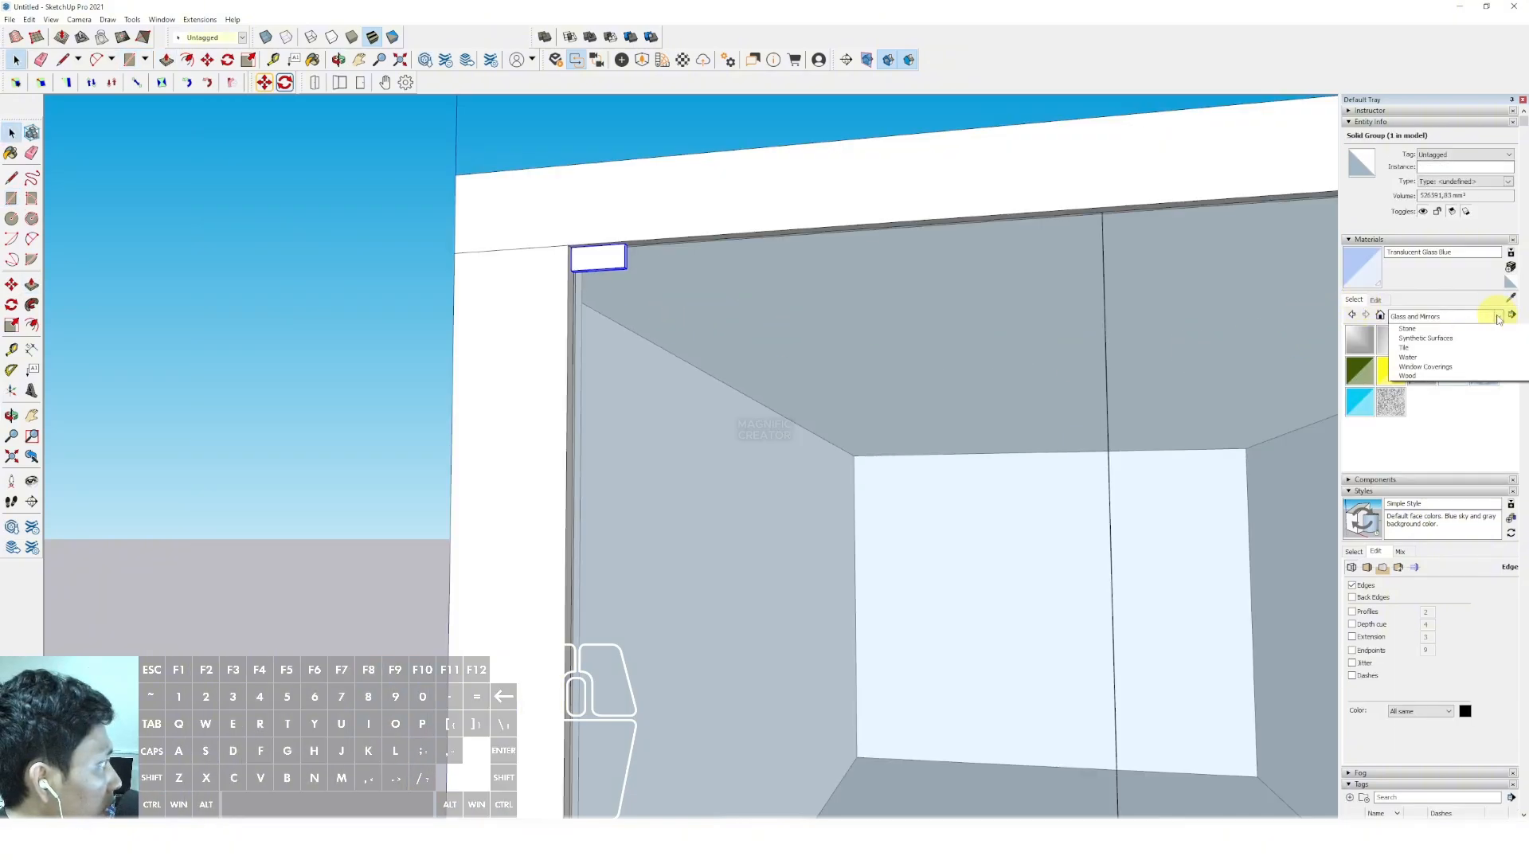
pyautogui.scroll(3, 1433, 350)
pyautogui.click(1425, 386)
pyautogui.click(1360, 402)
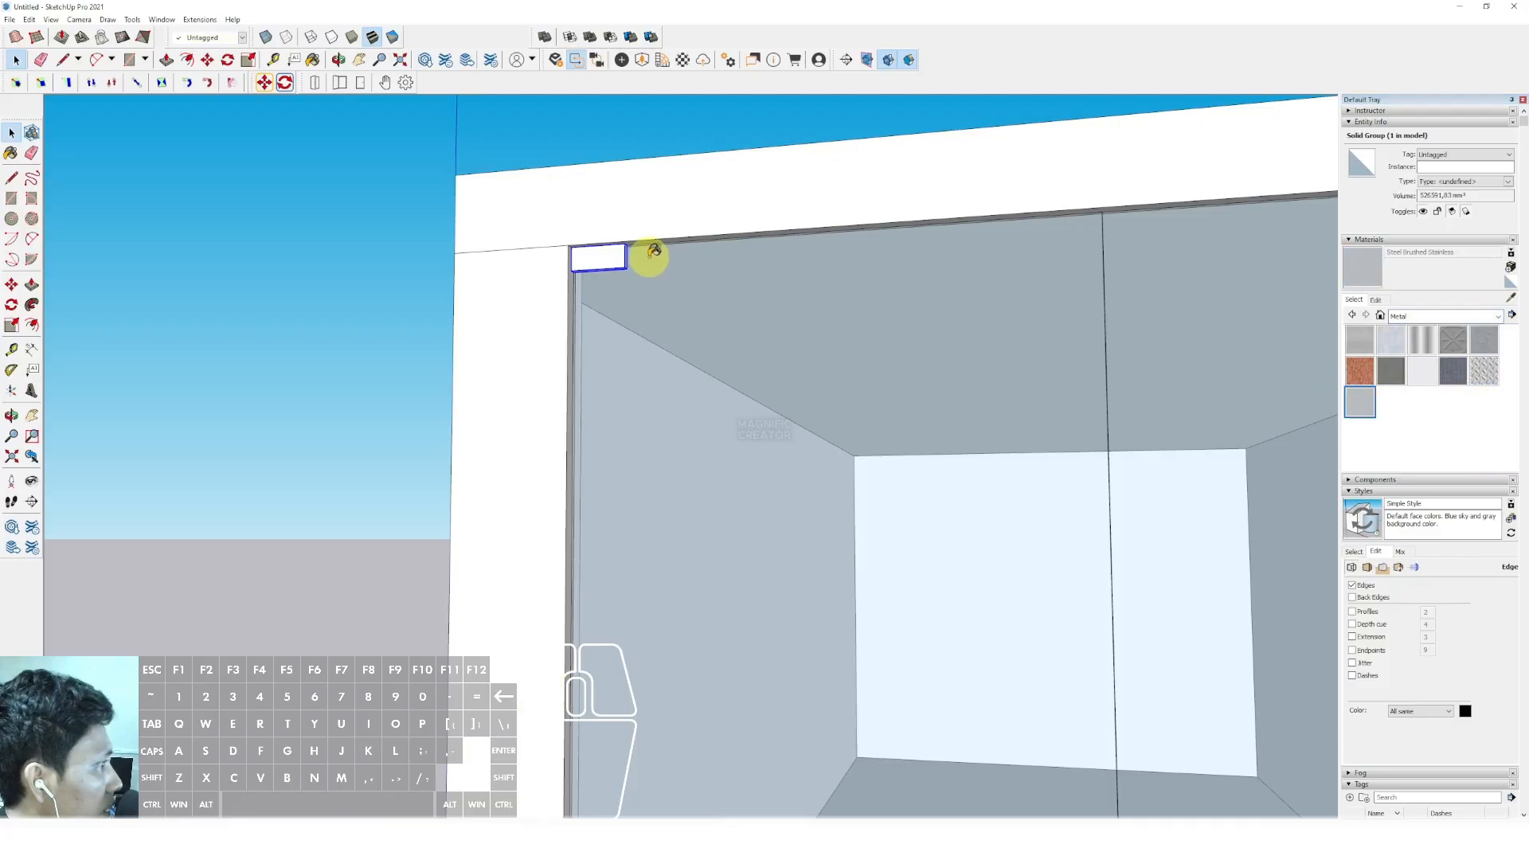
pyautogui.click(612, 261)
# Copy the steel bracket horizontally to the upper-right corner of the glass doors
pyautogui.scroll(-5, 612, 267)
pyautogui.moveTo(618, 307); pyautogui.dragTo(788, 321, button='middle')
pyautogui.scroll(4, 711, 297)
pyautogui.press('space')
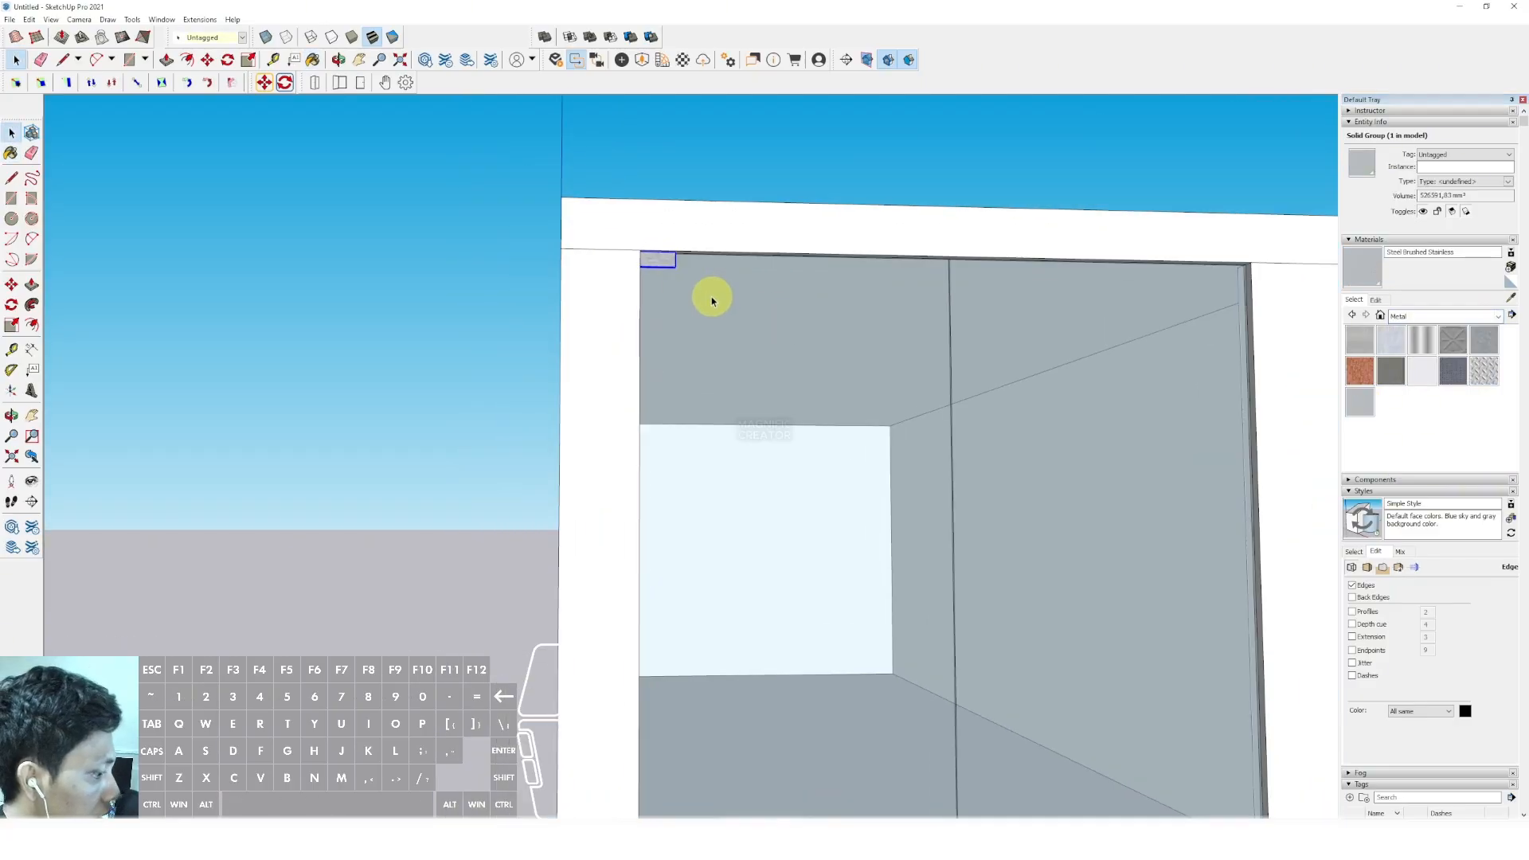
pyautogui.press('m')
pyautogui.click(659, 256)
pyautogui.keyDown('shift'); pyautogui.scroll(-2, 805, 260); pyautogui.keyUp('shift')
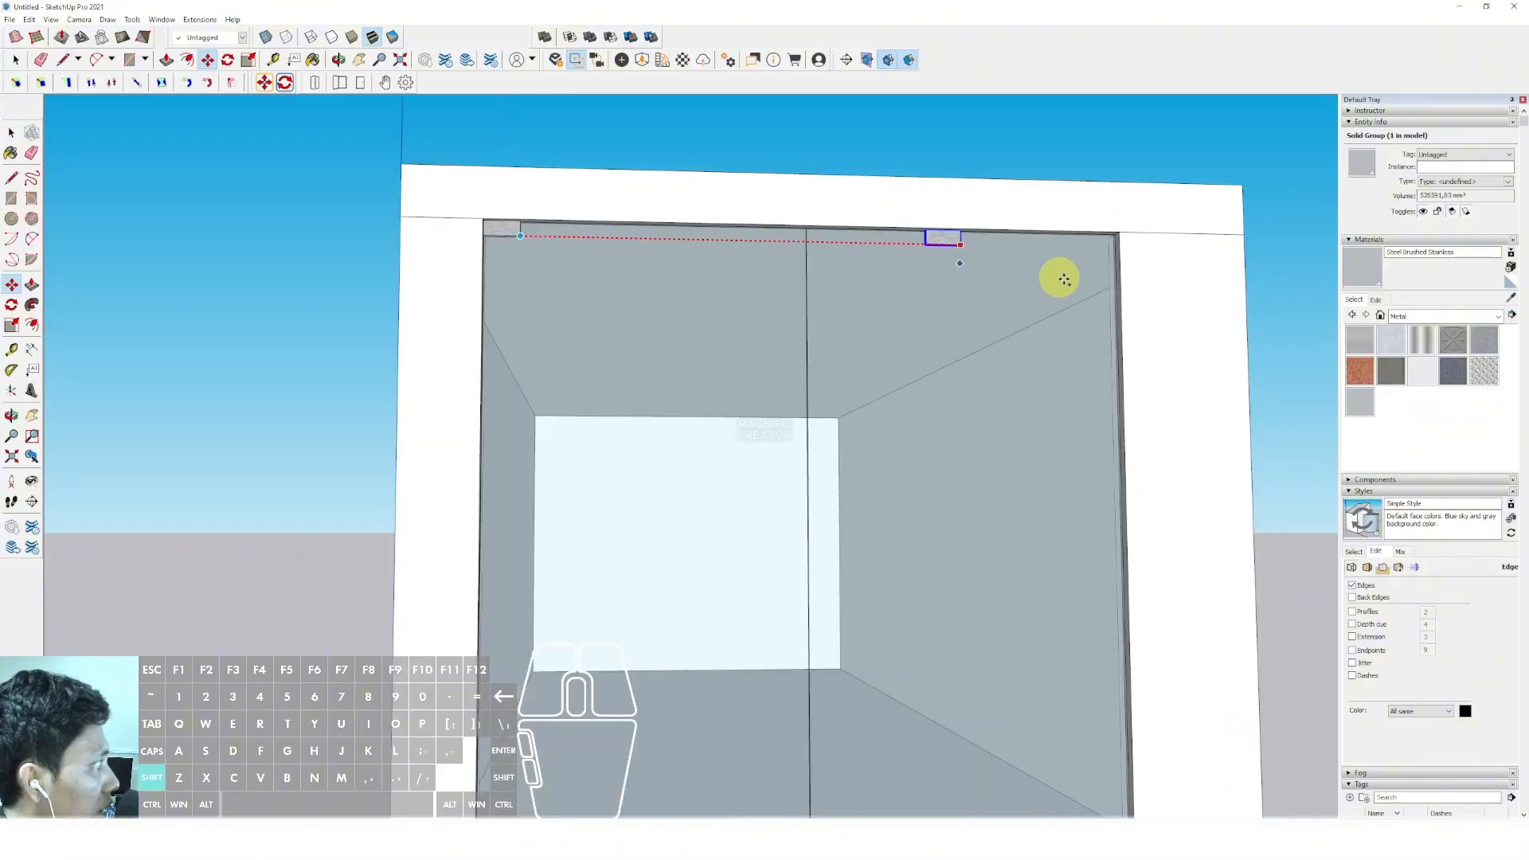
pyautogui.click(1114, 269)
pyautogui.press('space')
# Copy both upper brackets straight down to the lower corners of the glass doors
pyautogui.moveTo(1115, 270); pyautogui.dragTo(598, 275, button='middle')
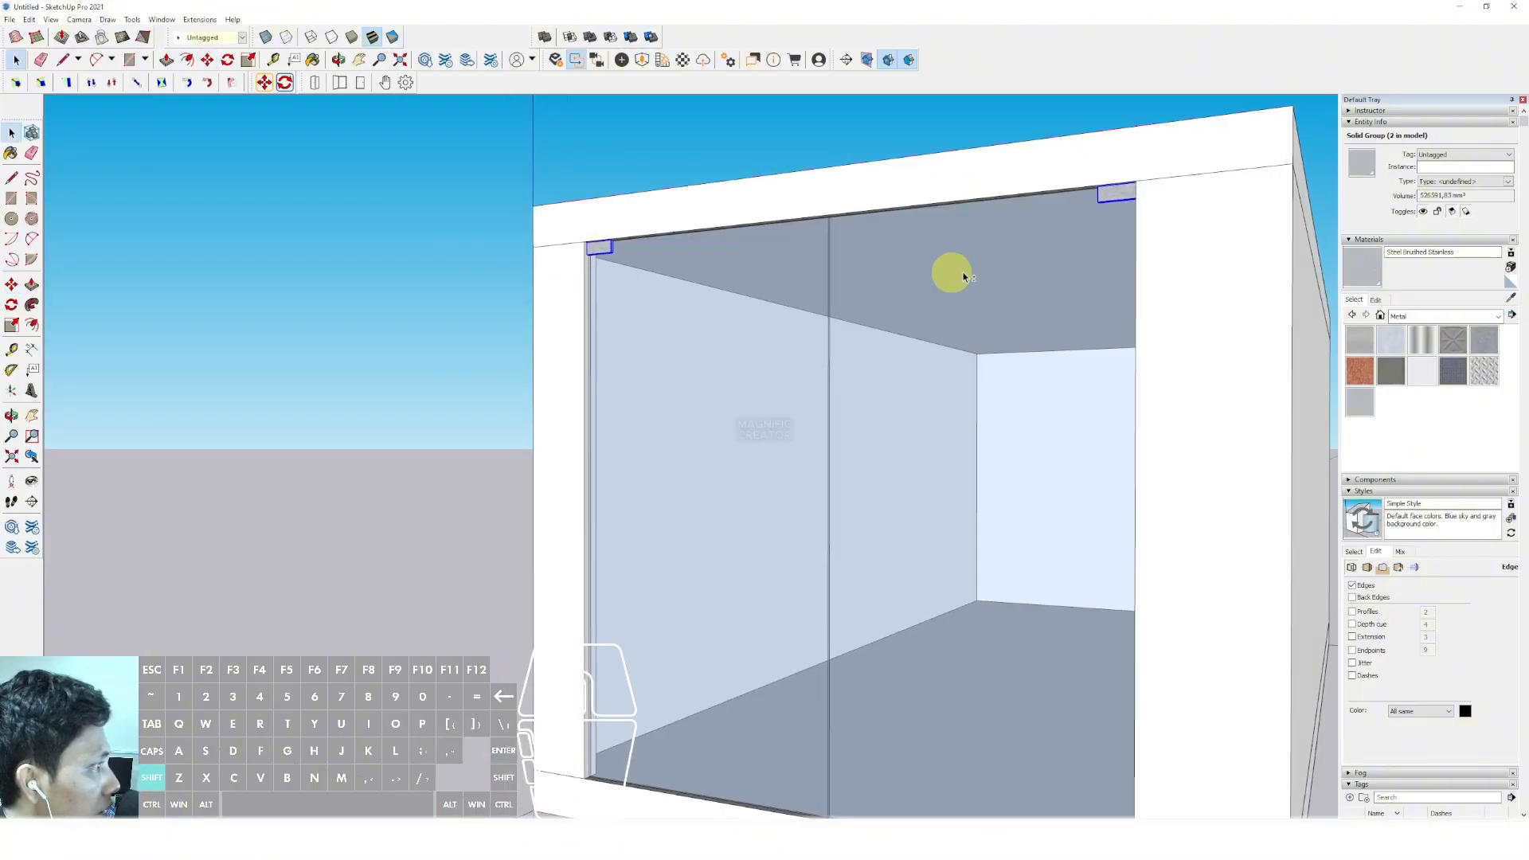
pyautogui.scroll(-2, 1109, 204)
pyautogui.scroll(4, 892, 271)
pyautogui.click(1000, 143)
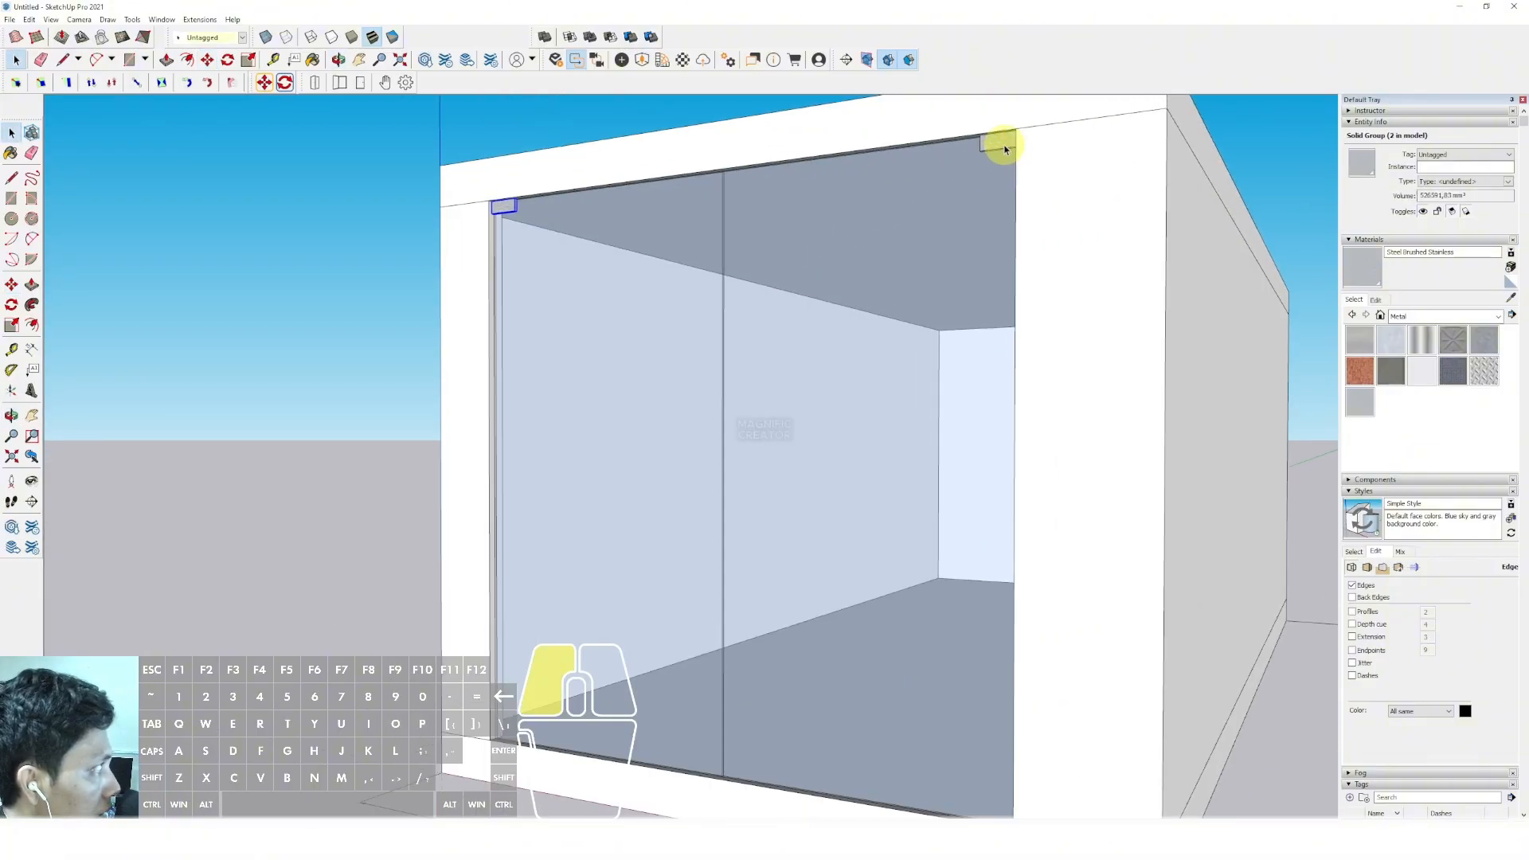
pyautogui.keyDown('shift'); pyautogui.click(512, 214); pyautogui.keyUp('shift')
pyautogui.scroll(1, 514, 213)
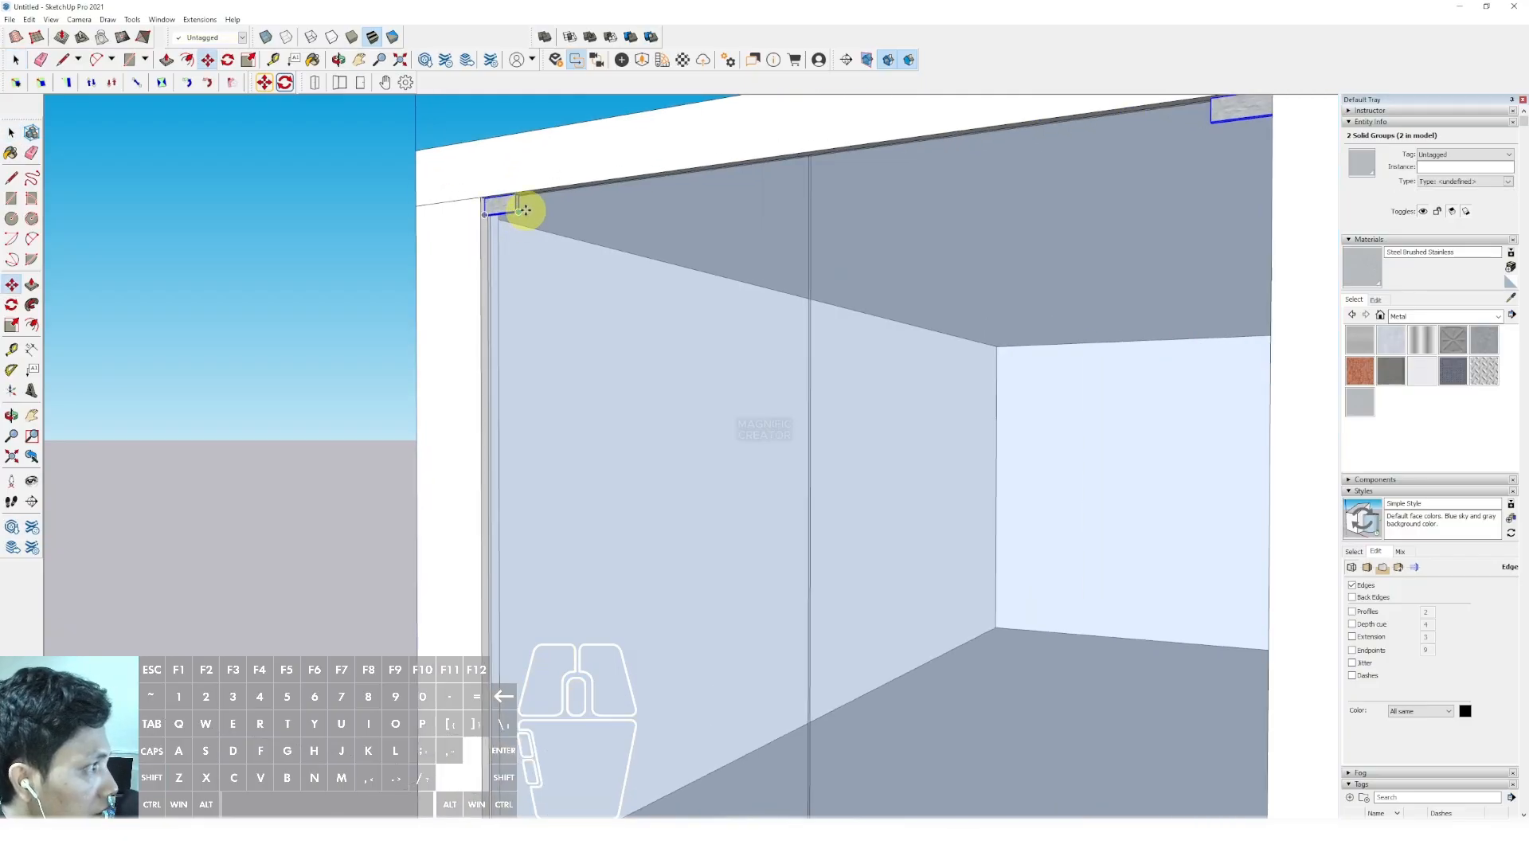
pyautogui.click(525, 210)
pyautogui.keyDown('shift'); pyautogui.scroll(-3, 528, 279); pyautogui.keyUp('shift')
pyautogui.keyDown('shift'); pyautogui.scroll(1, 721, 665); pyautogui.keyUp('shift')
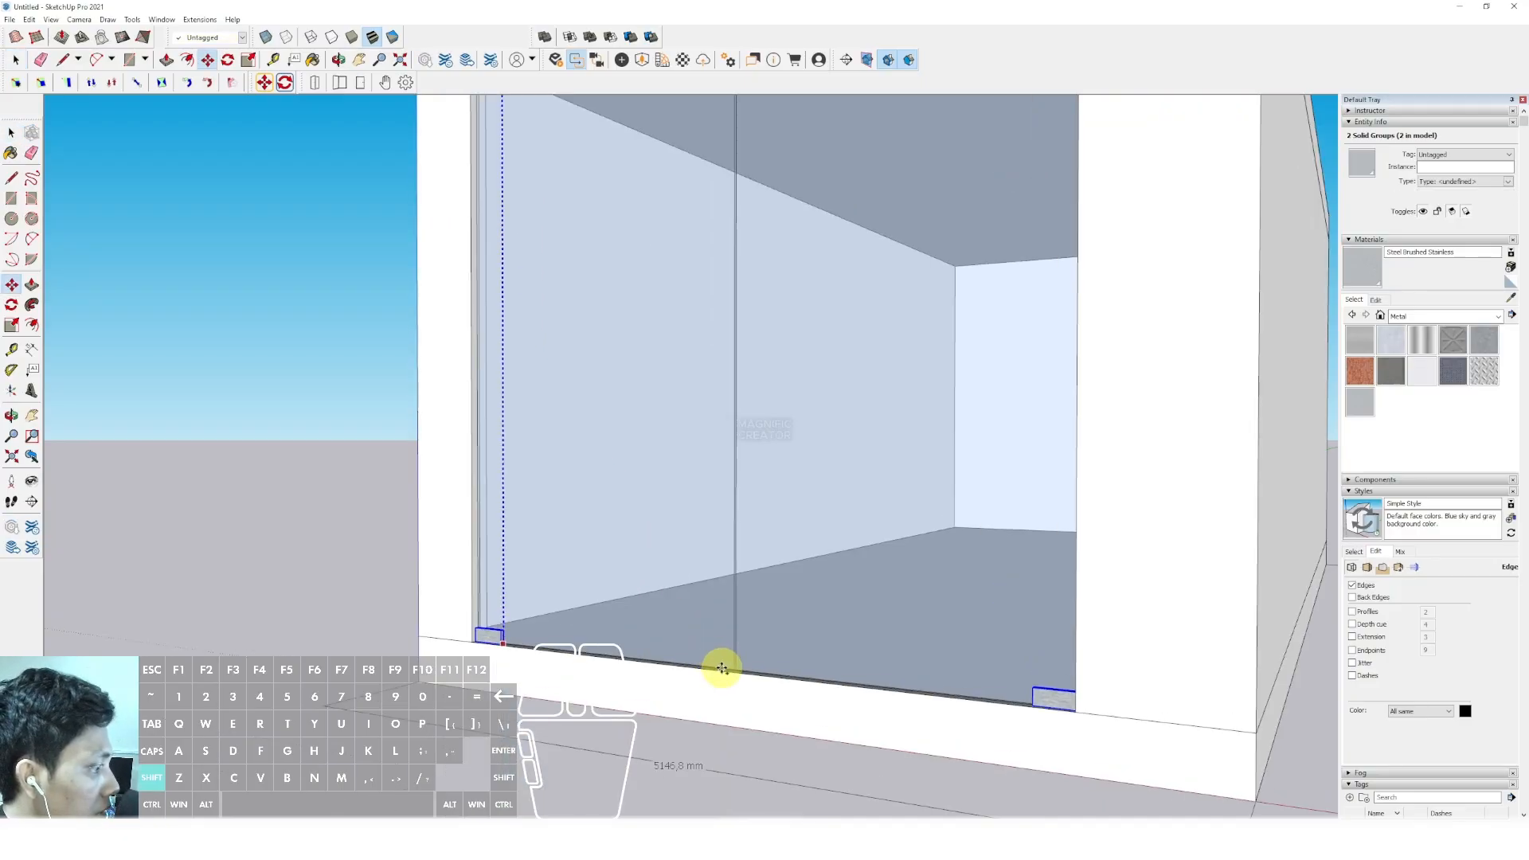
pyautogui.click(724, 671)
pyautogui.scroll(-2, 724, 672)
pyautogui.press('space')
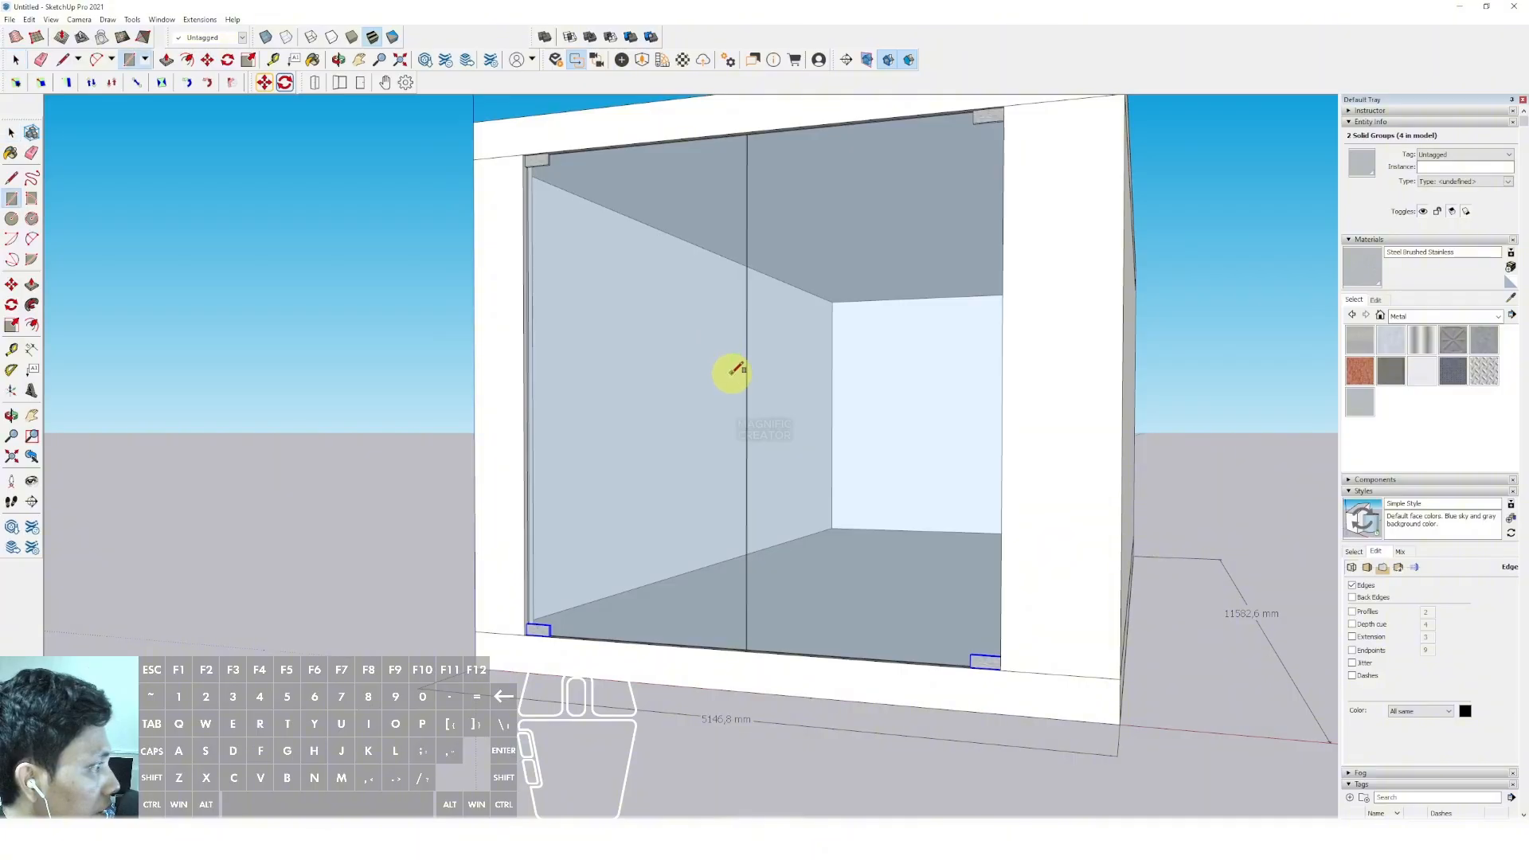
# Draw a tall, narrow rectangle on the left glass pane beside the center joint and extrude it outward as a door handle
pyautogui.scroll(1, 730, 518)
pyautogui.moveTo(731, 426); pyautogui.dragTo(696, 488, button='middle')
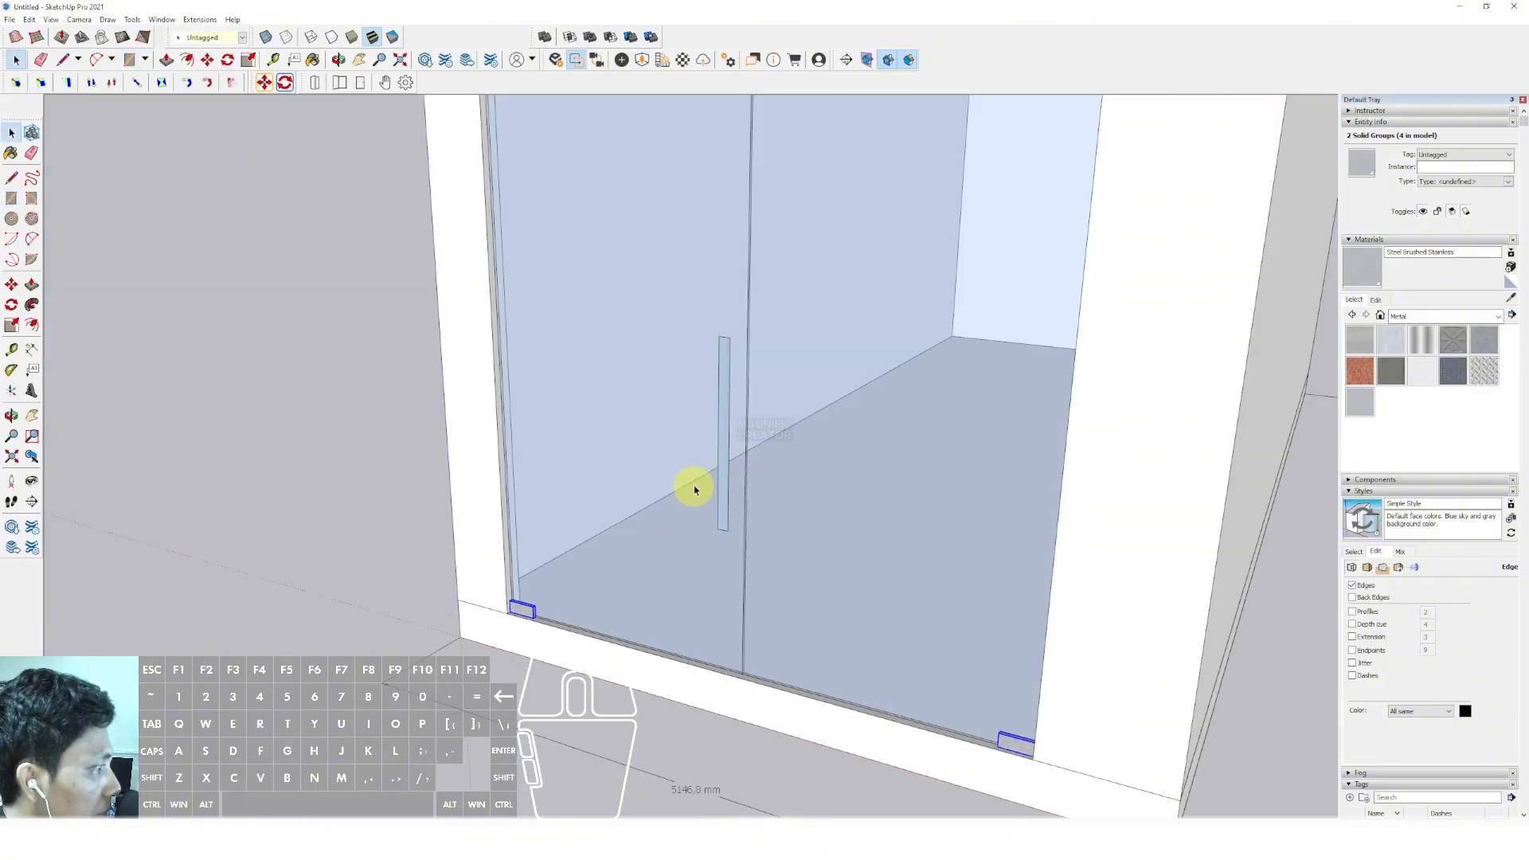
pyautogui.scroll(1, 696, 488)
pyautogui.press('space')
pyautogui.click(727, 416)
pyautogui.press('p')
pyautogui.click(727, 418)
pyautogui.scroll(2, 717, 422)
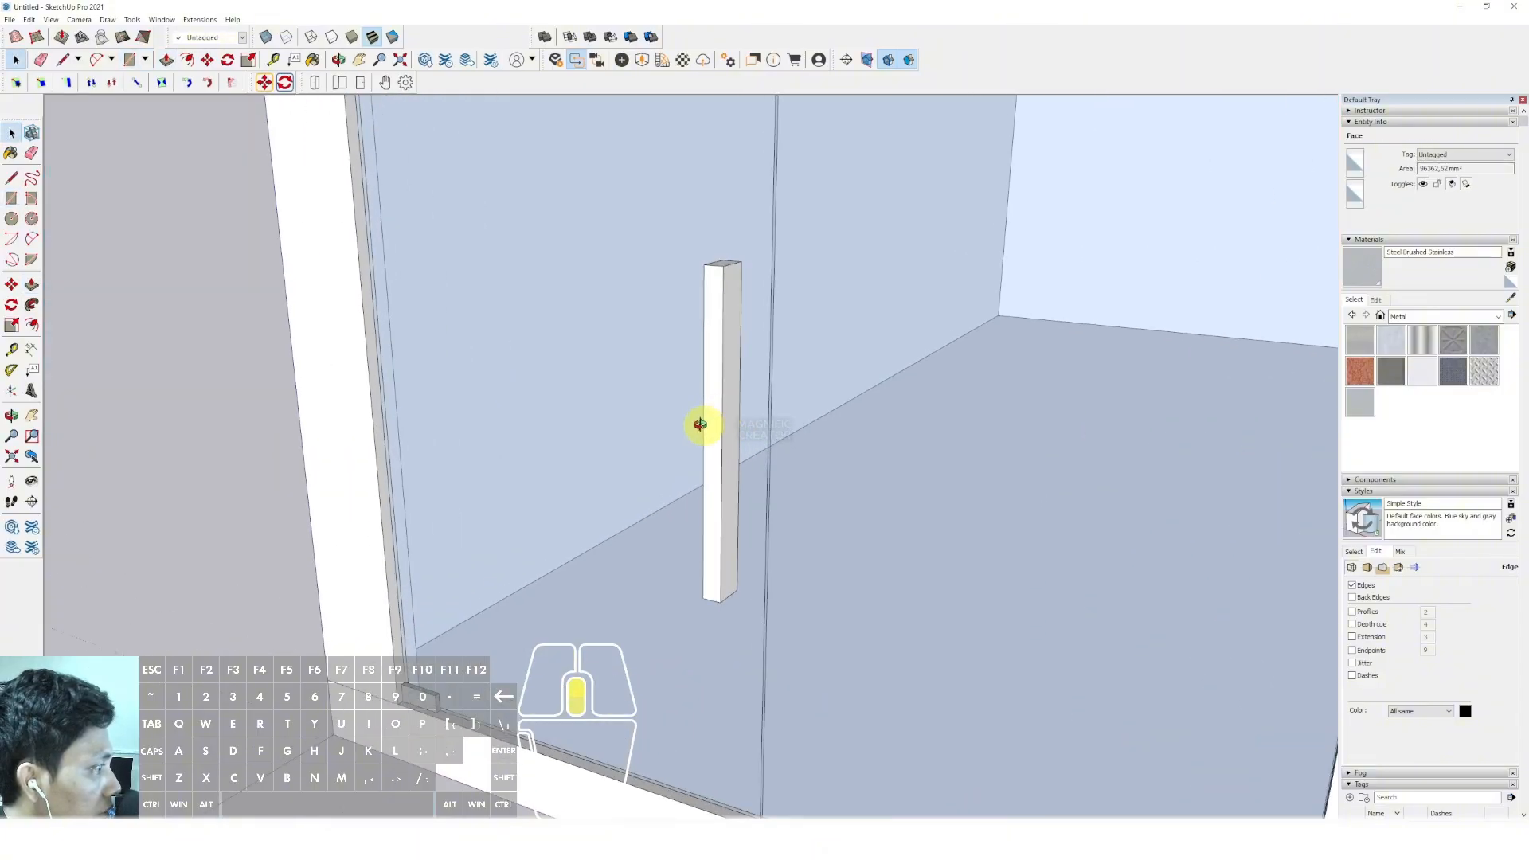
# Draw a narrow rectangle on the side of the handle and push it through to cut out the grip opening
pyautogui.press('r')
pyautogui.click(731, 576)
pyautogui.scroll(2, 729, 326)
pyautogui.click(719, 306)
pyautogui.press('space')
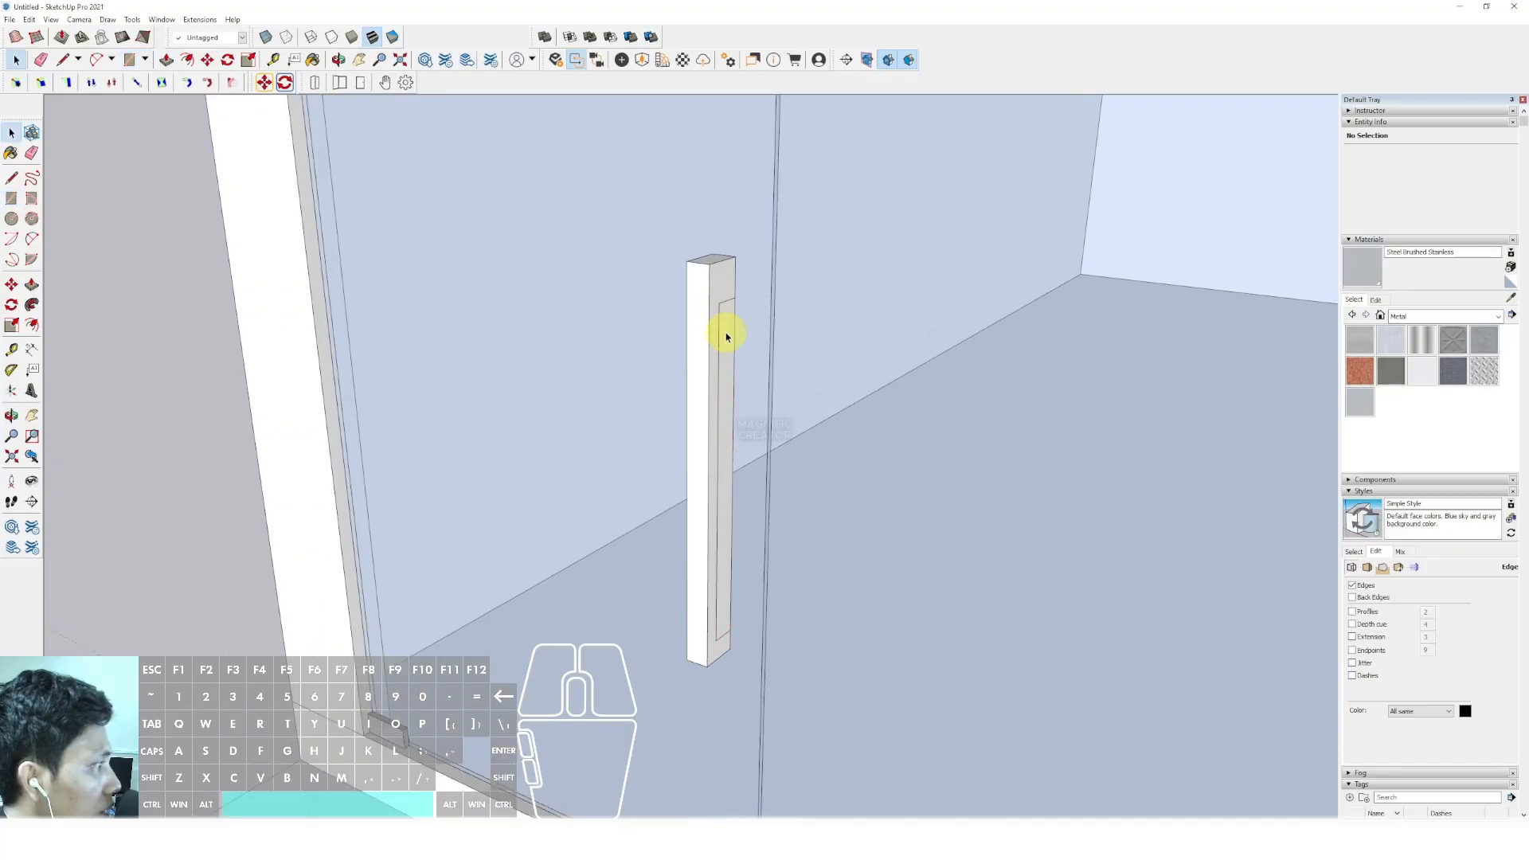
pyautogui.press('v')
pyautogui.click(719, 299)
pyautogui.click(688, 263)
pyautogui.press('space')
# Group the door handle and paint it with Steel Brushed Stainless
pyautogui.tripleClick(708, 276)
pyautogui.hotkey('shift', 'w')
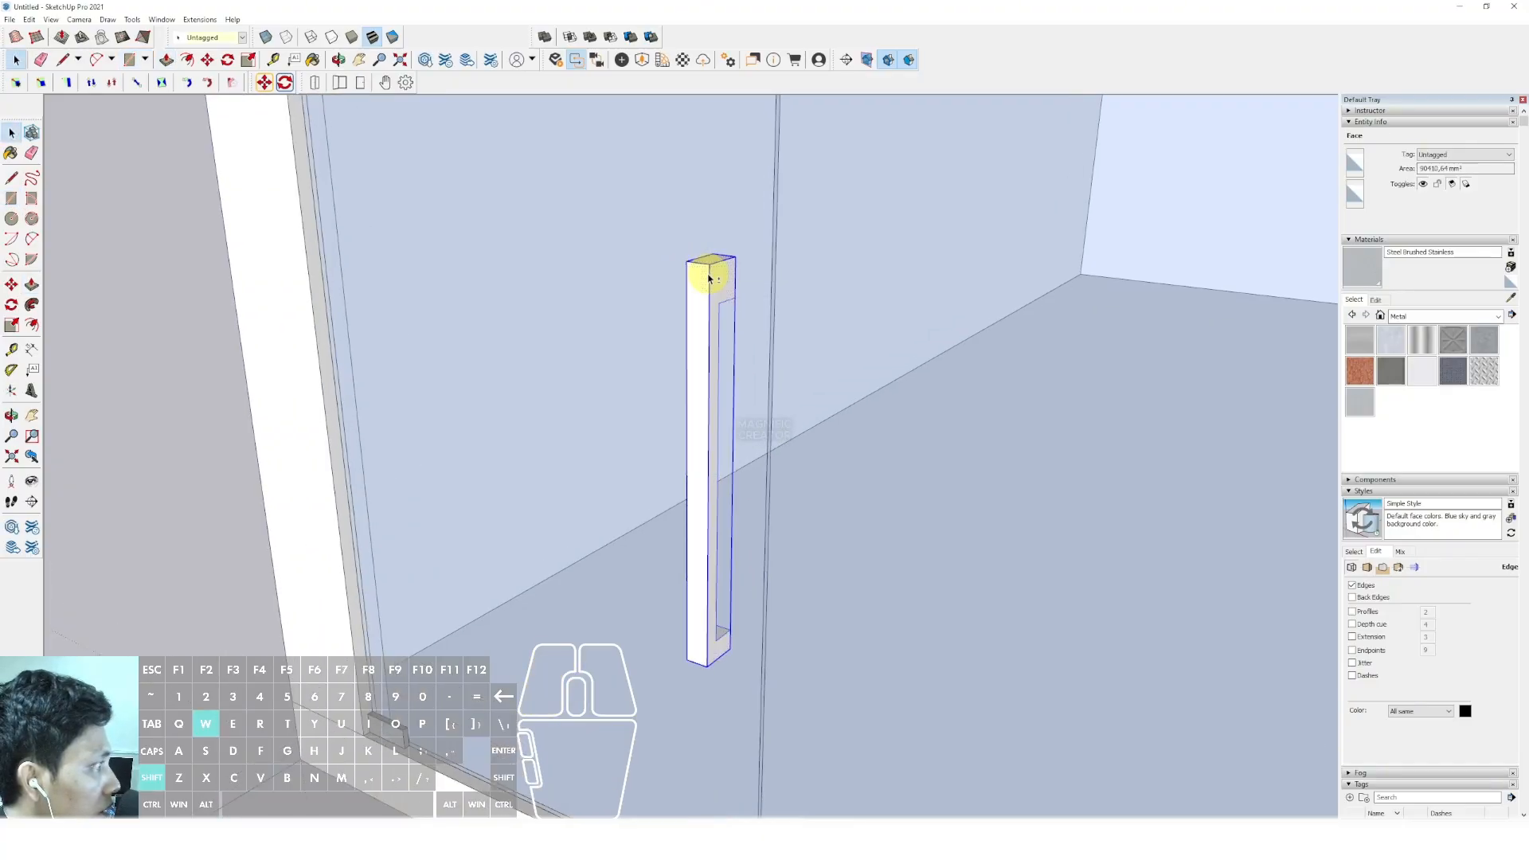
pyautogui.click(1360, 267)
pyautogui.click(704, 368)
# Copy the steel handle sideways onto the right glass pane, on the other side of the center joint
pyautogui.scroll(-2, 706, 367)
pyautogui.moveTo(720, 368); pyautogui.dragTo(939, 351, button='middle')
pyautogui.press('m')
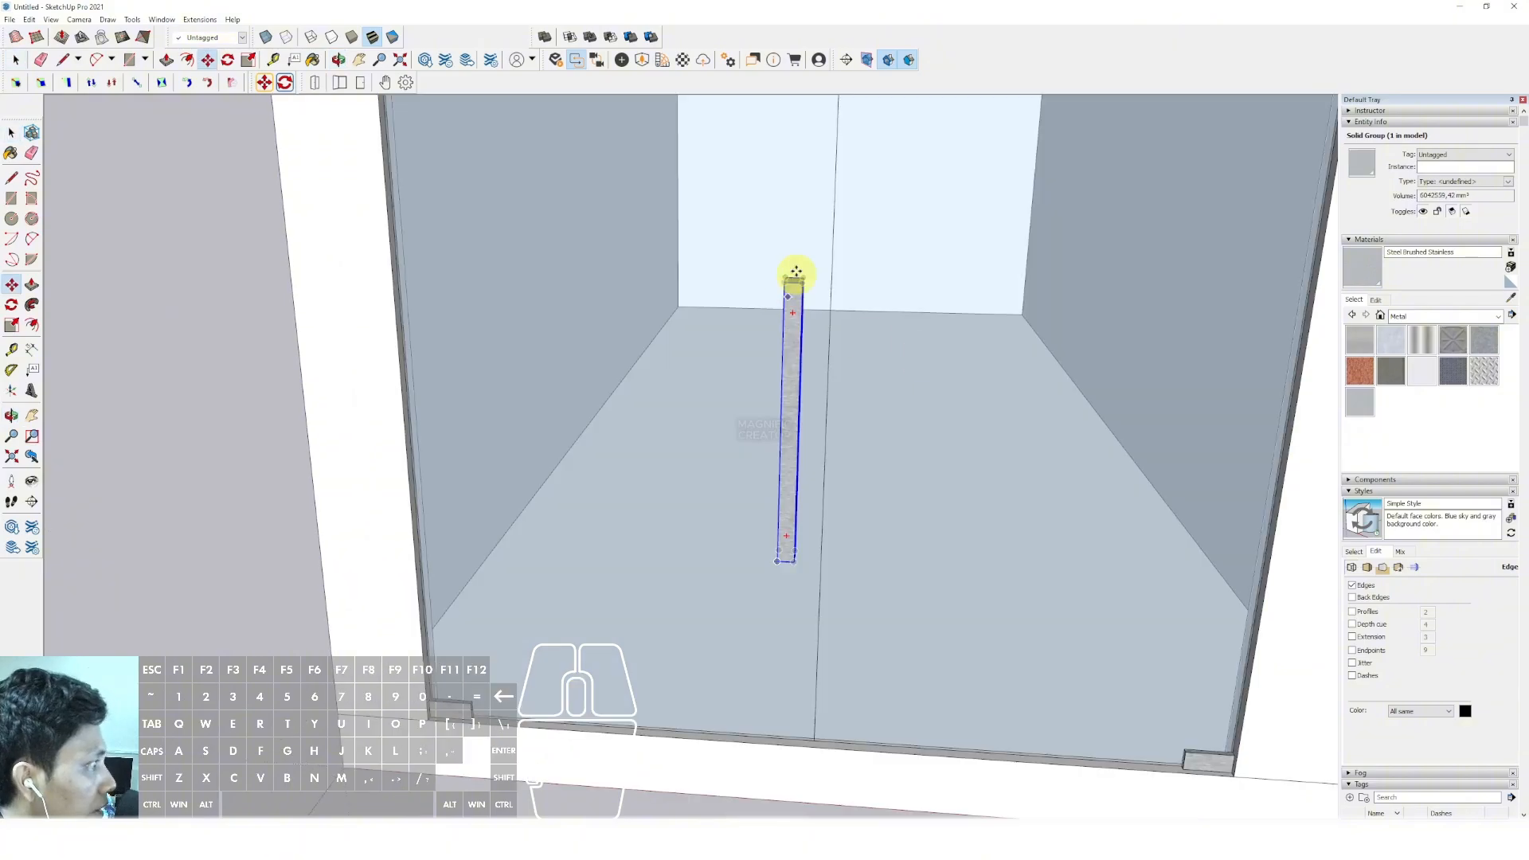
pyautogui.click(799, 263)
pyautogui.press('ctrl')
pyautogui.keyDown('shift'); pyautogui.click(878, 264); pyautogui.keyUp('shift')
pyautogui.scroll(-4, 777, 471)
pyautogui.moveTo(778, 470); pyautogui.dragTo(757, 399, button='middle')
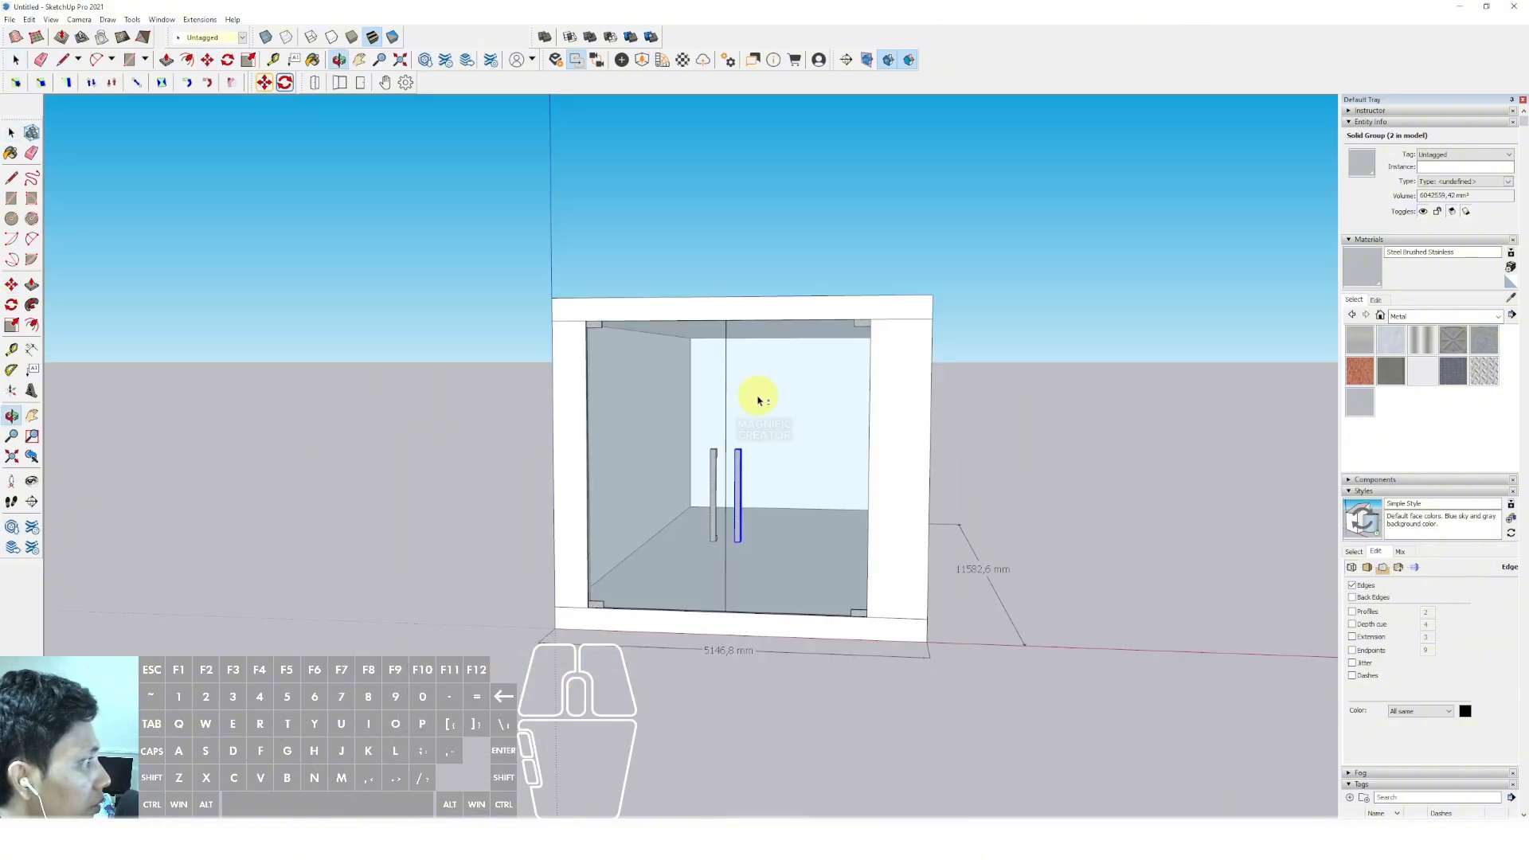
# Extrude the narrow strip above the front wall upward into a tall facade panel and group it
pyautogui.moveTo(864, 327); pyautogui.dragTo(495, 375, button='middle')
pyautogui.scroll(1, 798, 418)
pyautogui.press('space')
pyautogui.press('p')
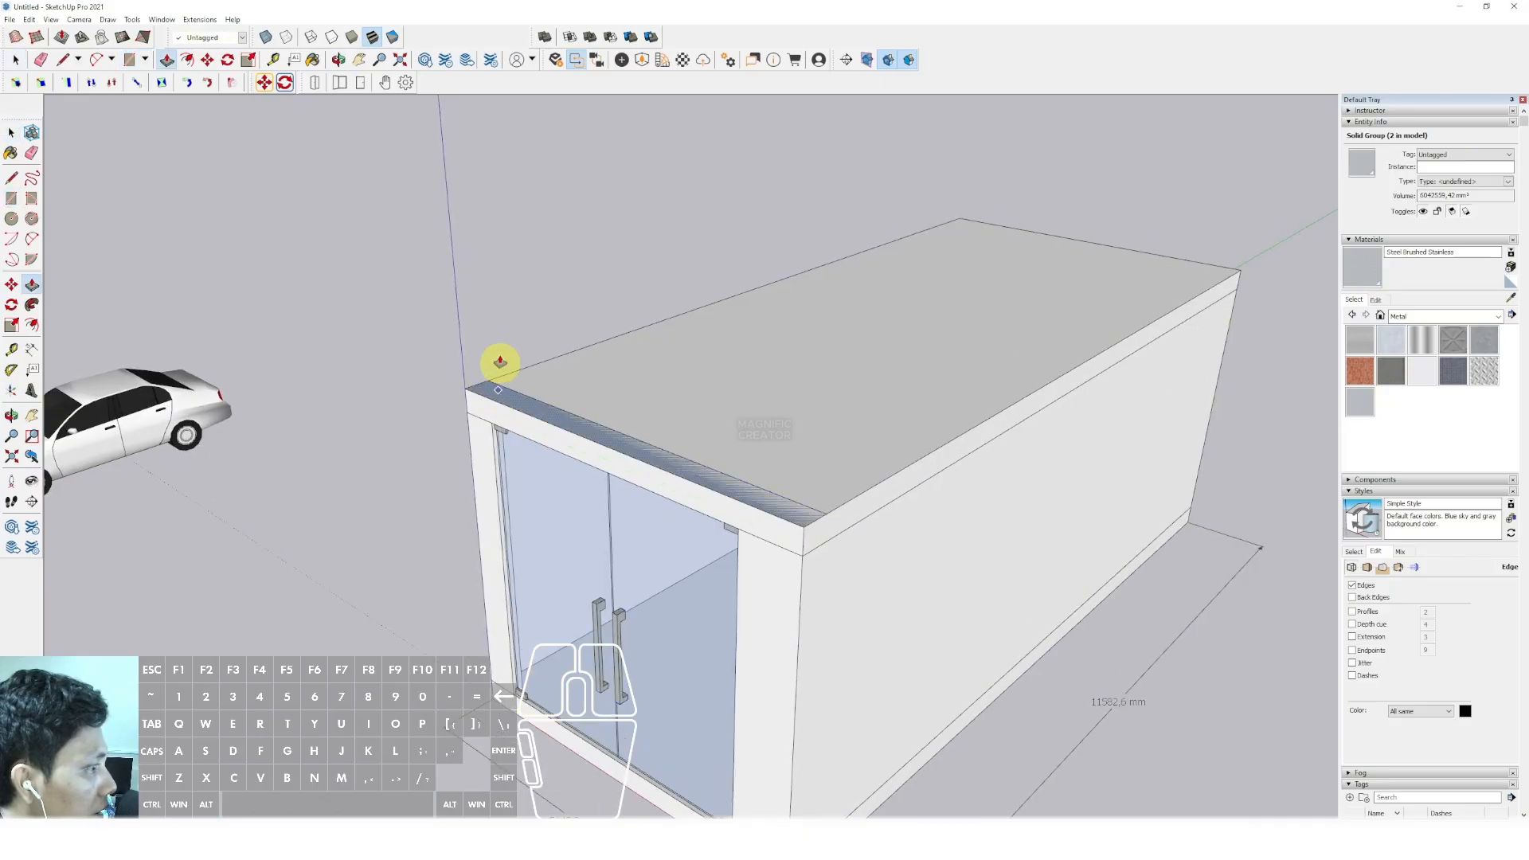
pyautogui.click(498, 389)
pyautogui.scroll(-2, 512, 301)
pyautogui.click(512, 171)
pyautogui.press('space')
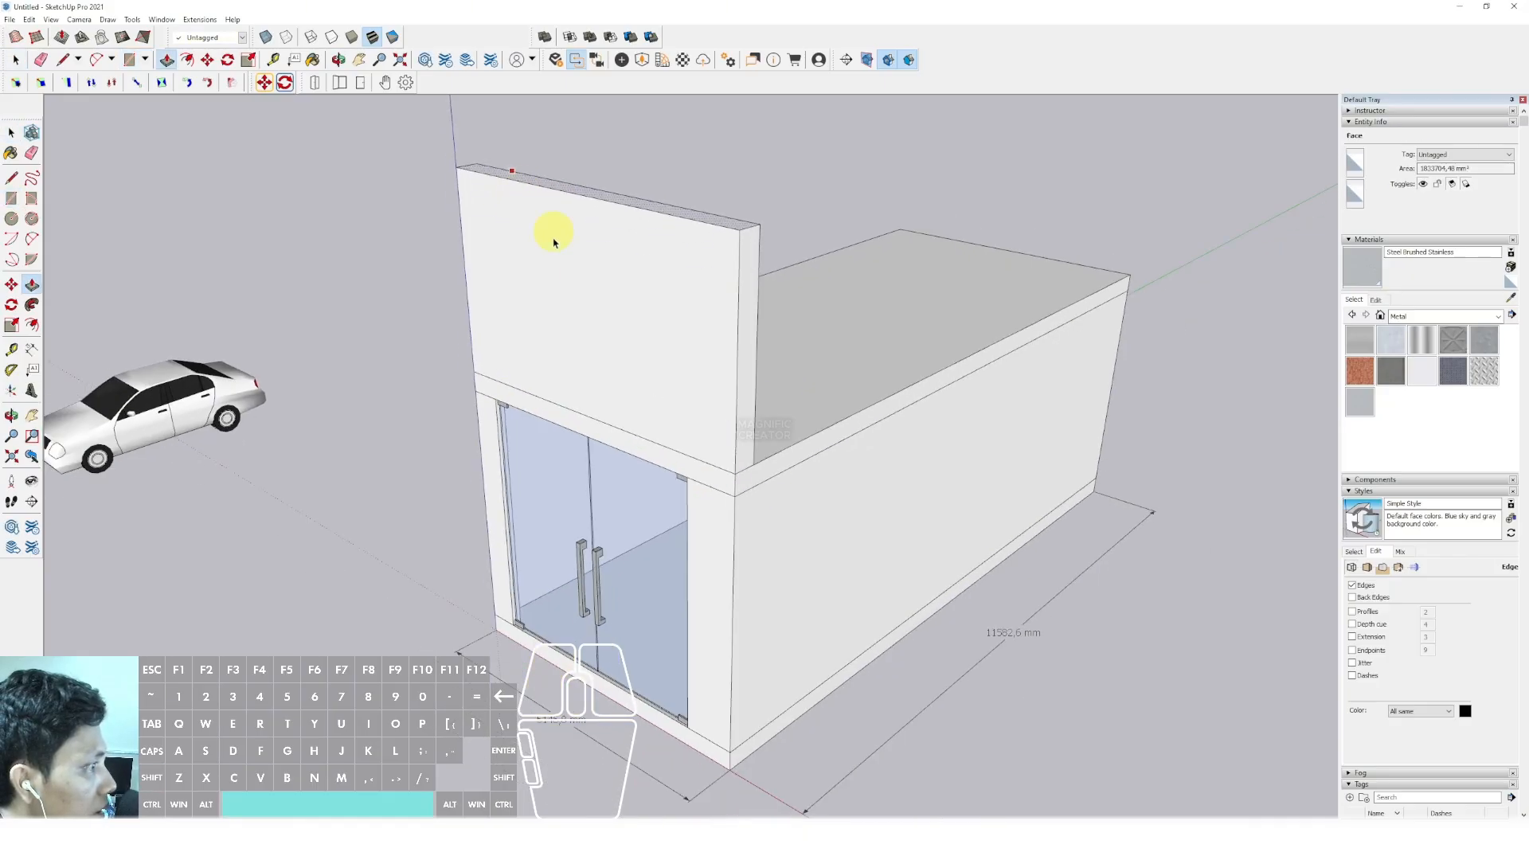
pyautogui.click(555, 243)
pyautogui.moveTo(587, 280)
pyautogui.mouseDown(button='middle')
pyautogui.moveTo(758, 304)
pyautogui.moveTo(872, 285)
pyautogui.moveTo(812, 358)
pyautogui.moveTo(599, 263)
pyautogui.mouseUp(button='middle')
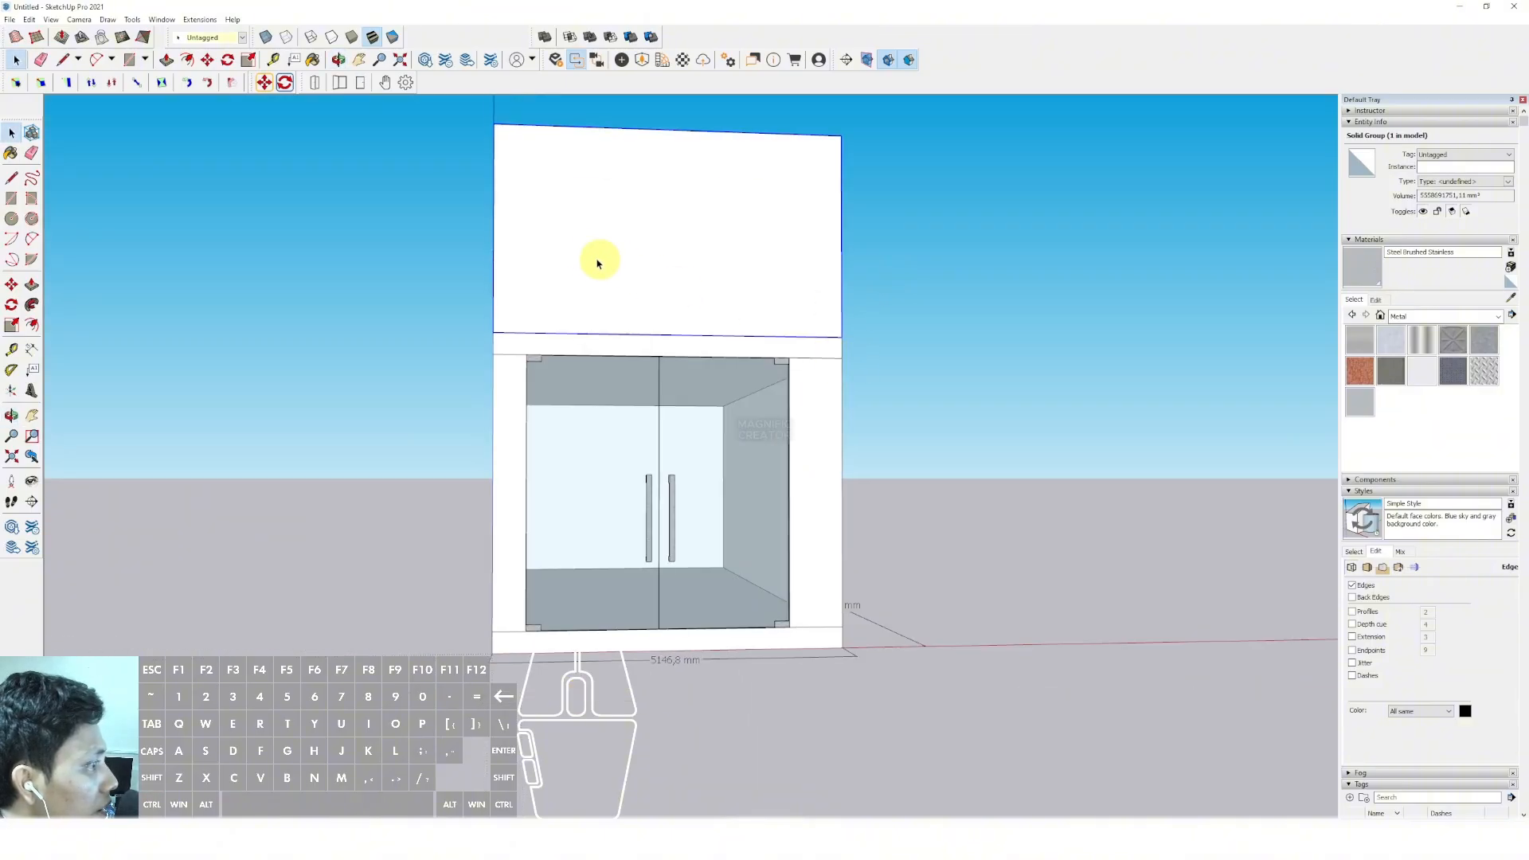
# Draw rectangles over the facade panel with its beam and over the right column, then erase their dividing edge to form one face
pyautogui.click(494, 123)
pyautogui.moveTo(705, 238); pyautogui.dragTo(792, 250, button='middle')
pyautogui.press('shift')
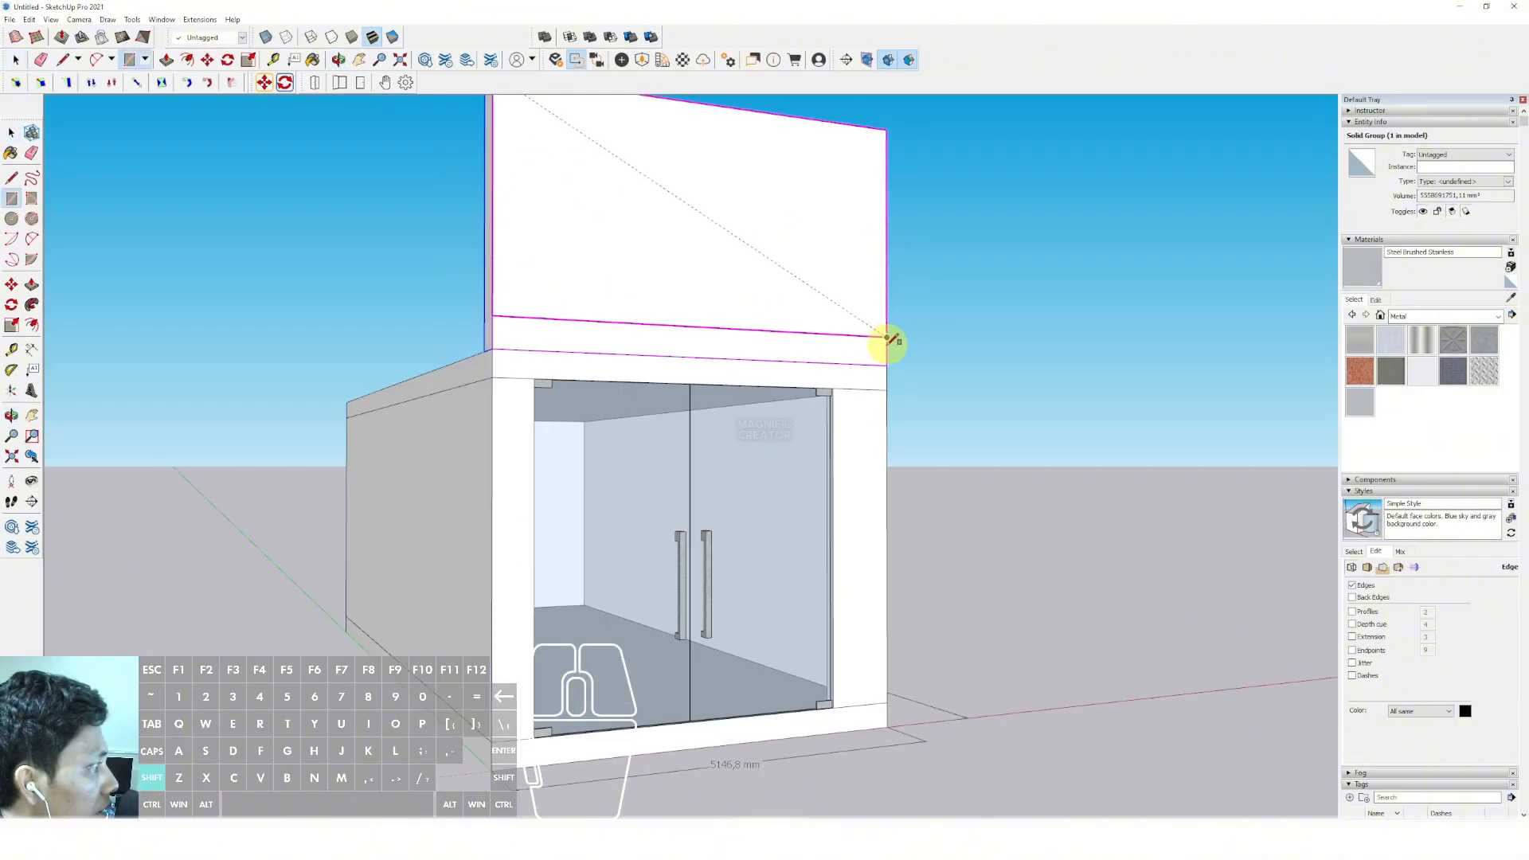
pyautogui.click(888, 387)
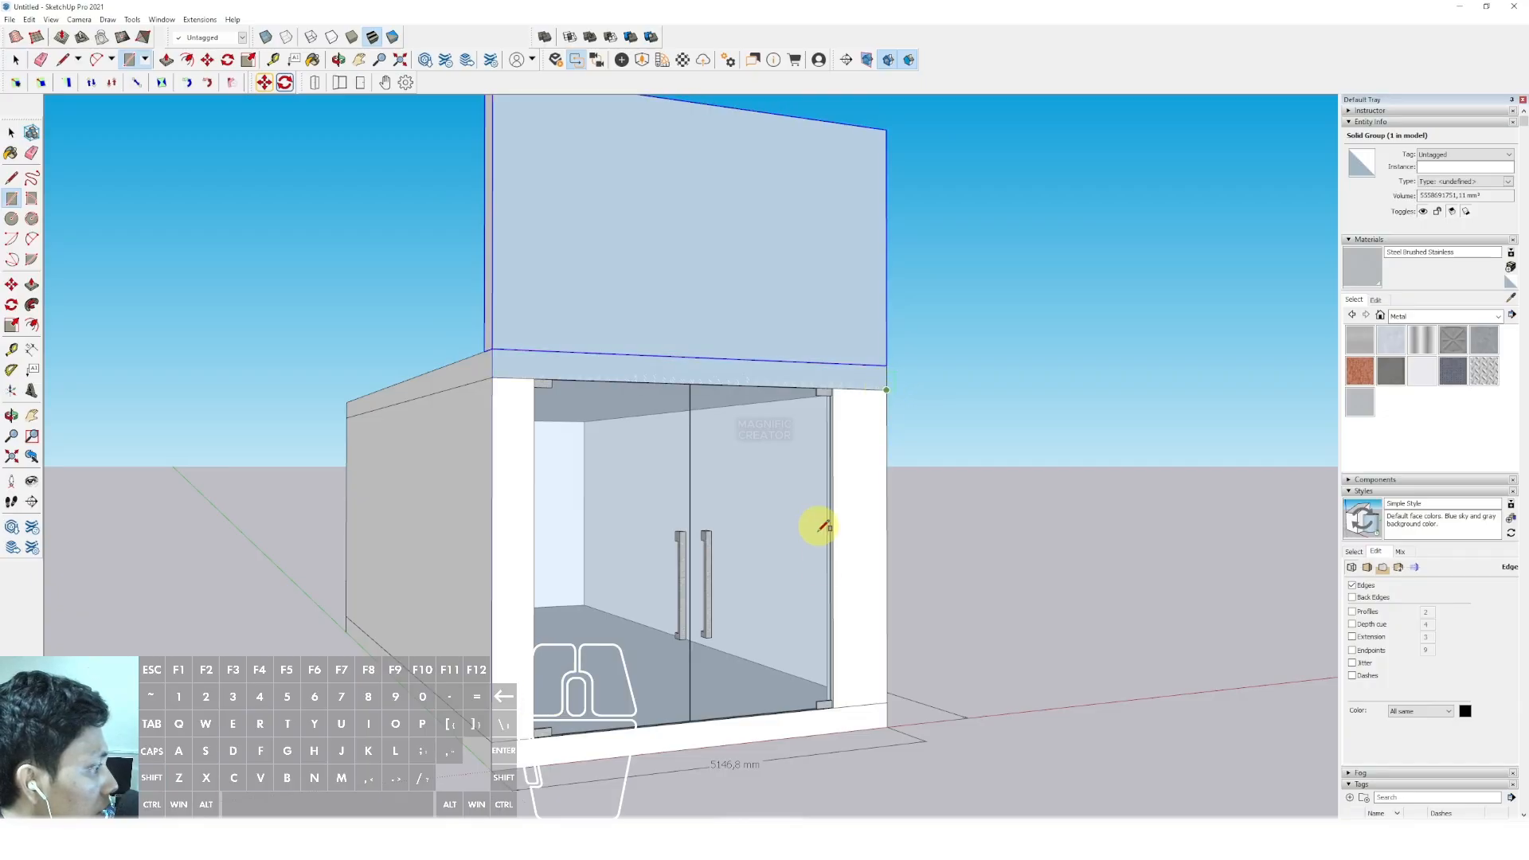
pyautogui.click(829, 732)
pyautogui.press('space')
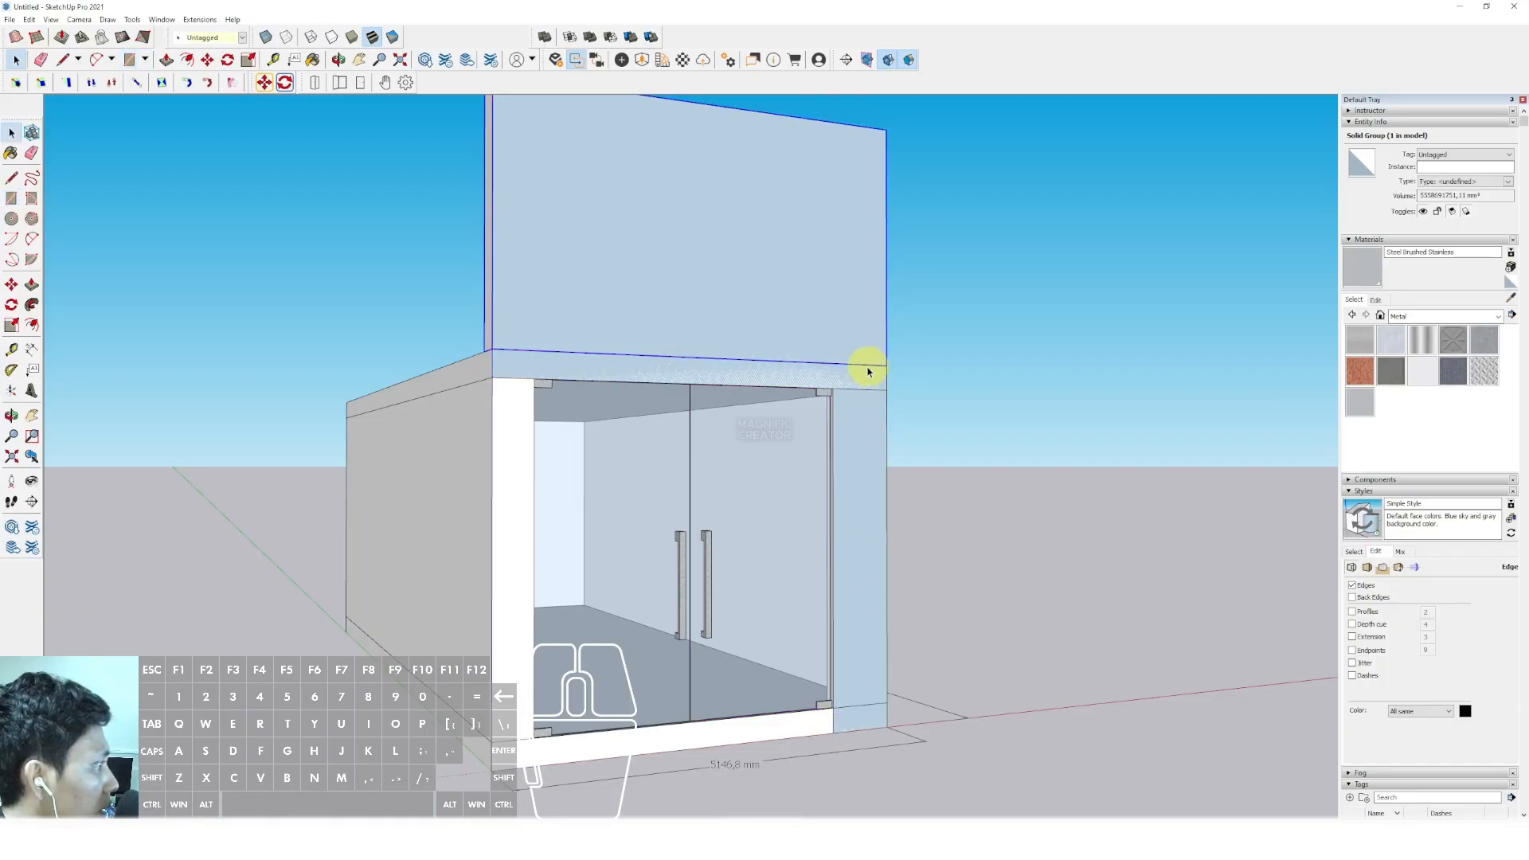
pyautogui.click(875, 339)
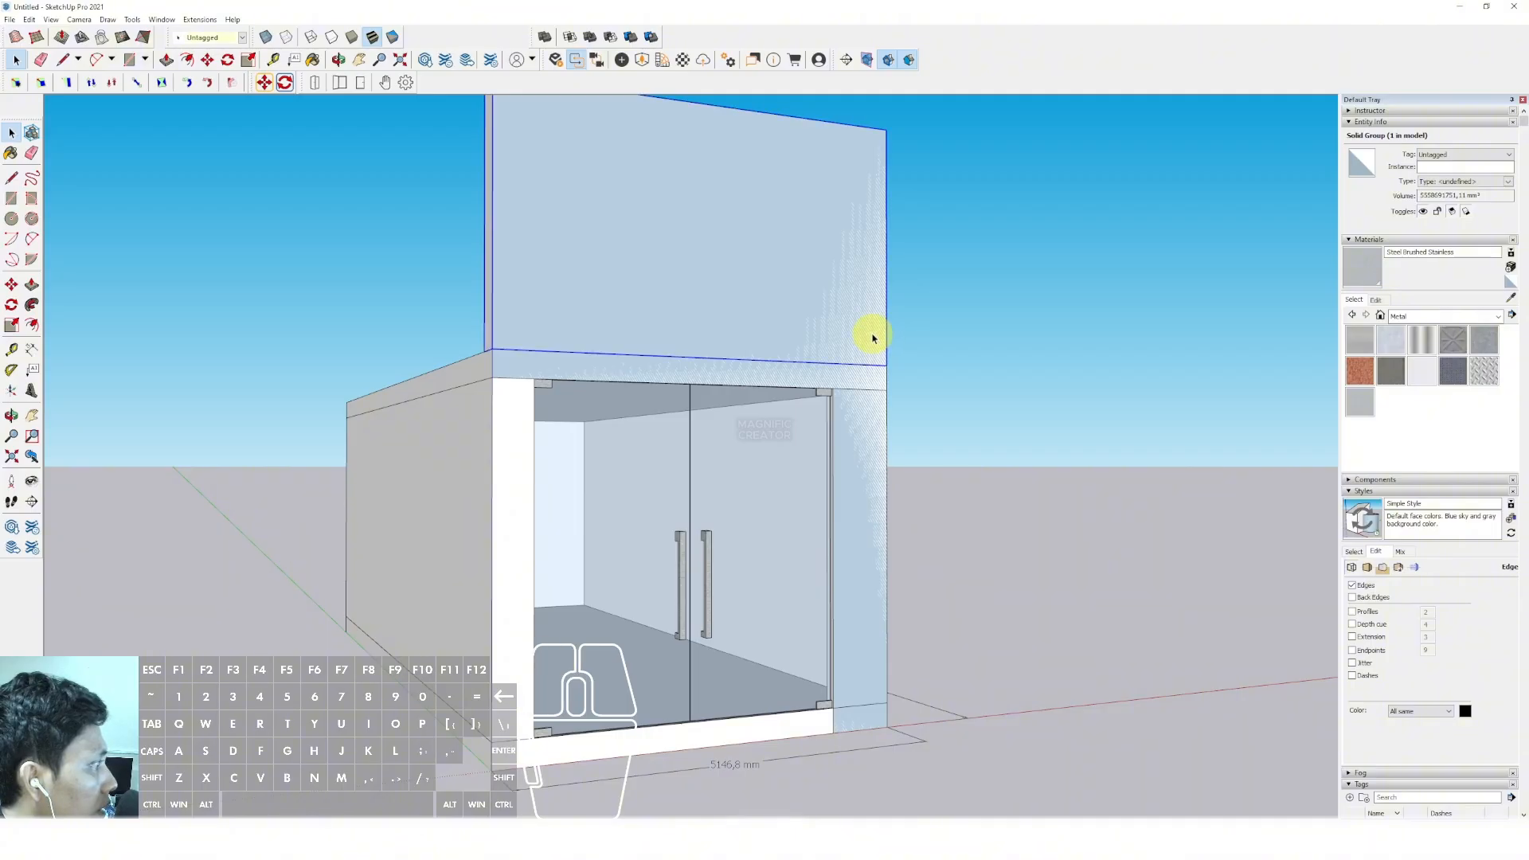
# Push/Pull the combined facade and right column face outward to give the front frame depth
pyautogui.moveTo(874, 338); pyautogui.dragTo(902, 305, button='middle')
pyautogui.press('p')
pyautogui.click(883, 271)
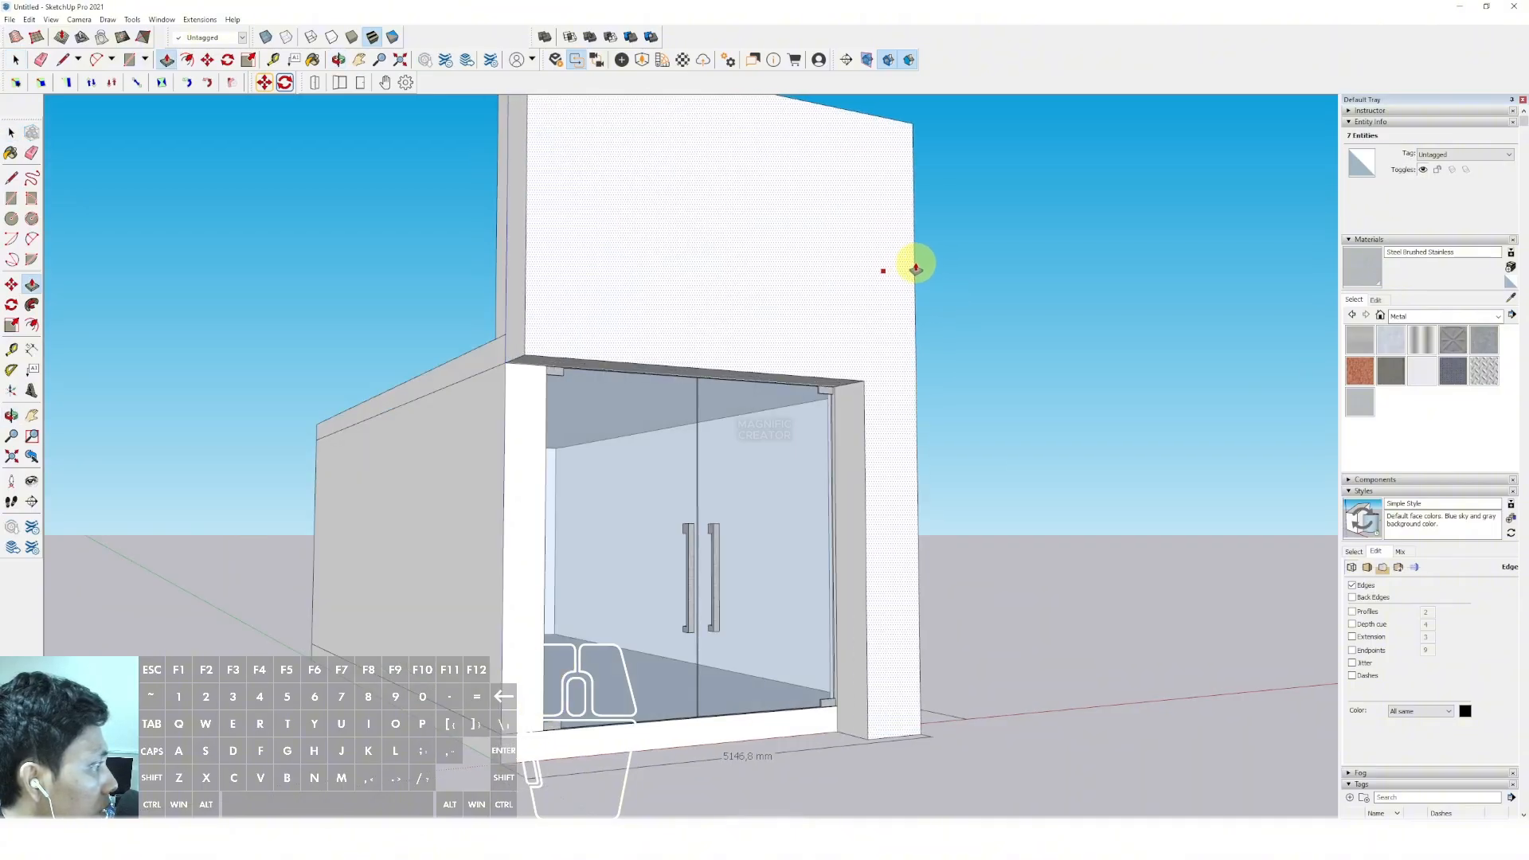
pyautogui.click(920, 263)
pyautogui.press('space')
pyautogui.scroll(-1, 707, 389)
pyautogui.moveTo(707, 389); pyautogui.dragTo(558, 341, button='middle')
pyautogui.scroll(2, 552, 345)
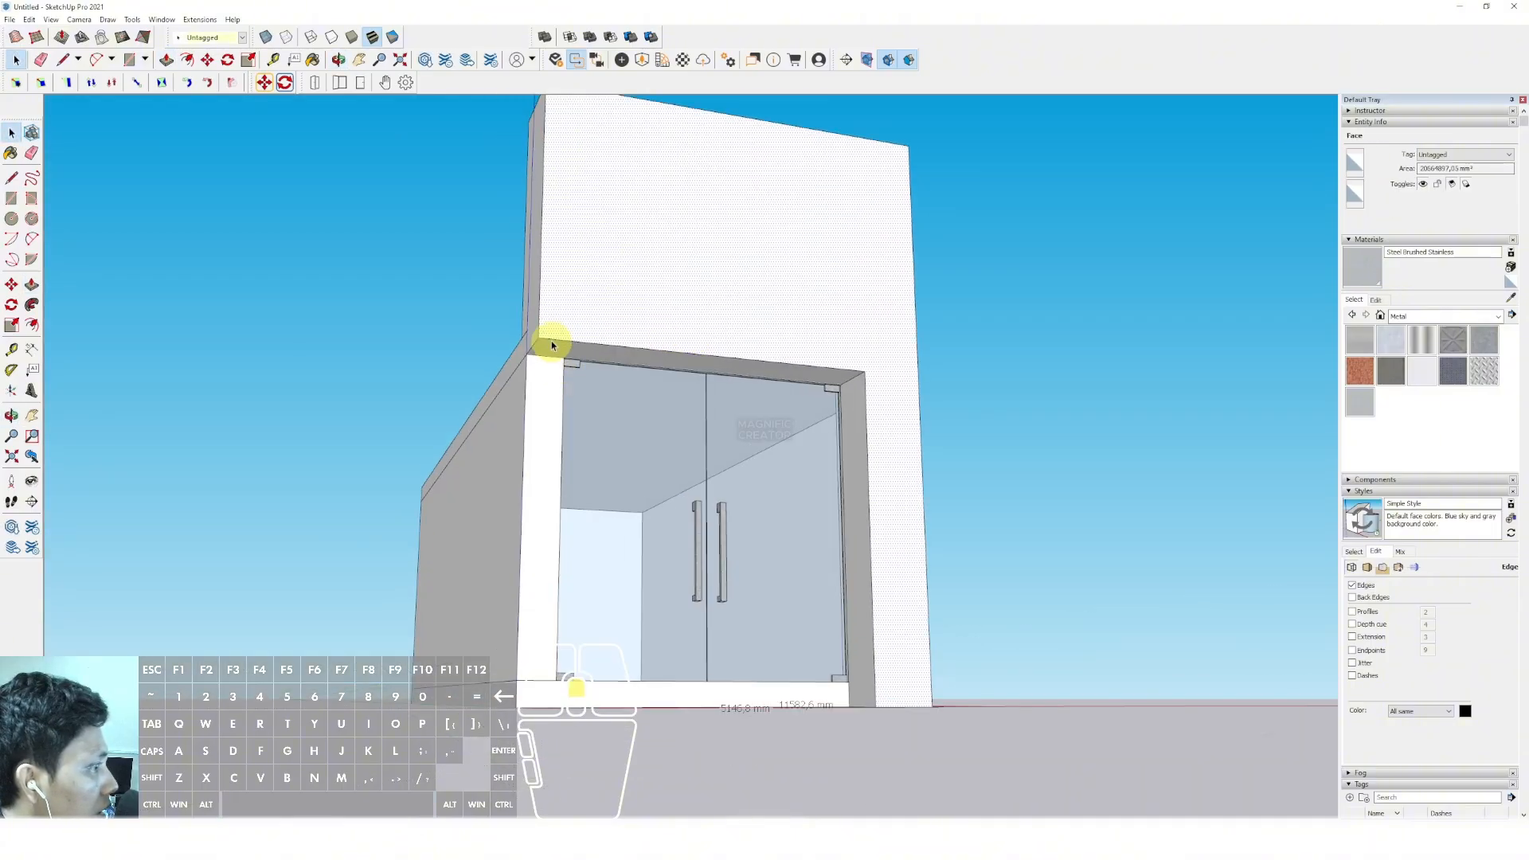
# Draw a column-wide rectangle on the underside of the facade's left end and extrude it down to the ground as the left column
pyautogui.press('r')
pyautogui.click(536, 333)
pyautogui.scroll(4, 545, 360)
pyautogui.scroll(1, 557, 356)
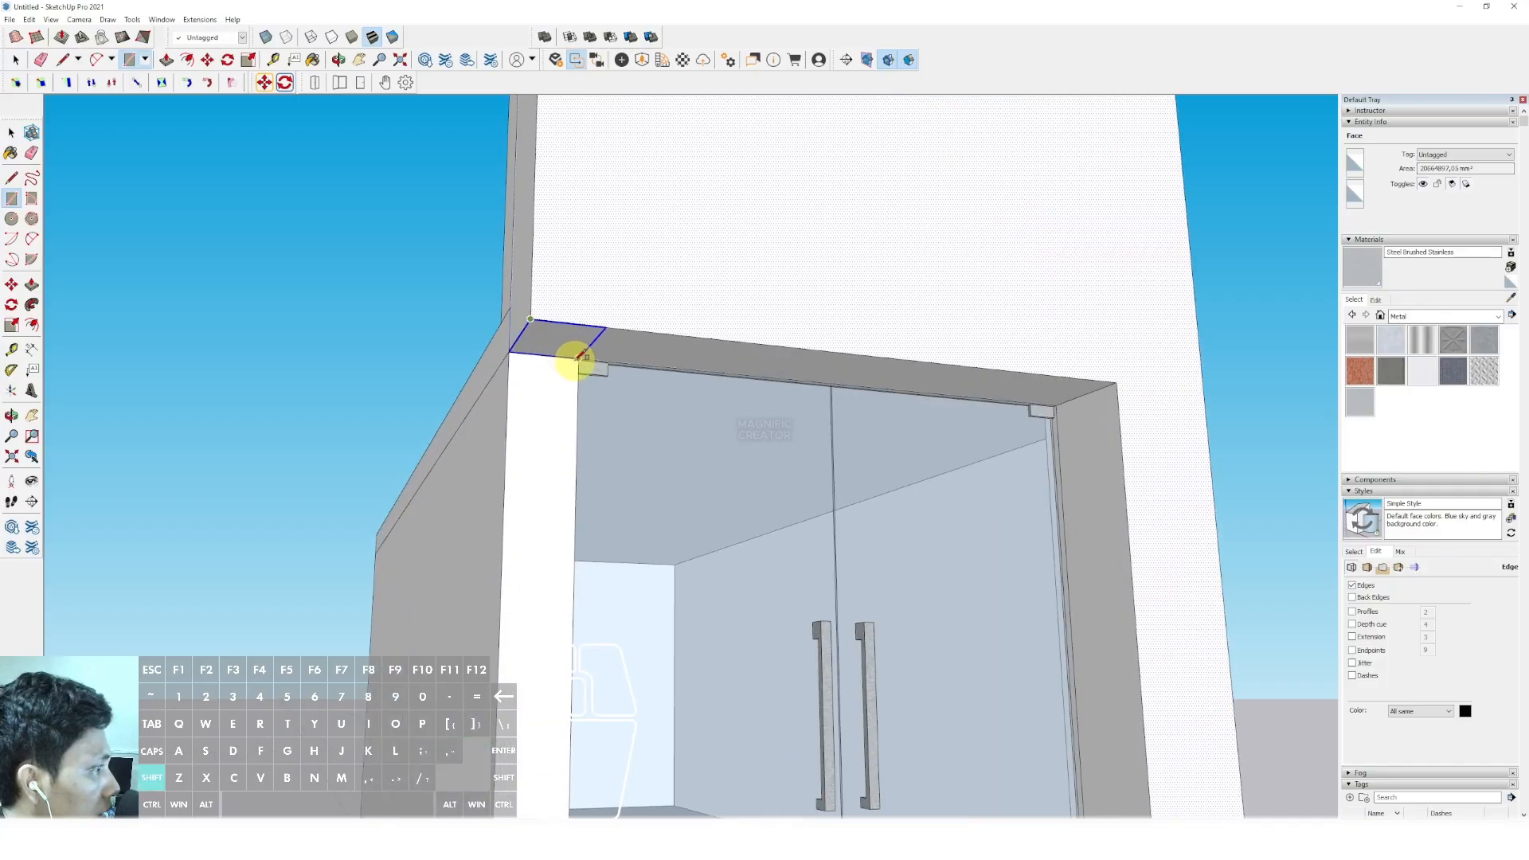
pyautogui.click(575, 361)
pyautogui.press('space')
pyautogui.click(562, 343)
pyautogui.press('p')
pyautogui.click(563, 344)
pyautogui.scroll(-4, 571, 467)
pyautogui.keyDown('shift'); pyautogui.moveTo(571, 468); pyautogui.dragTo(522, 368, button='middle'); pyautogui.keyUp('shift')
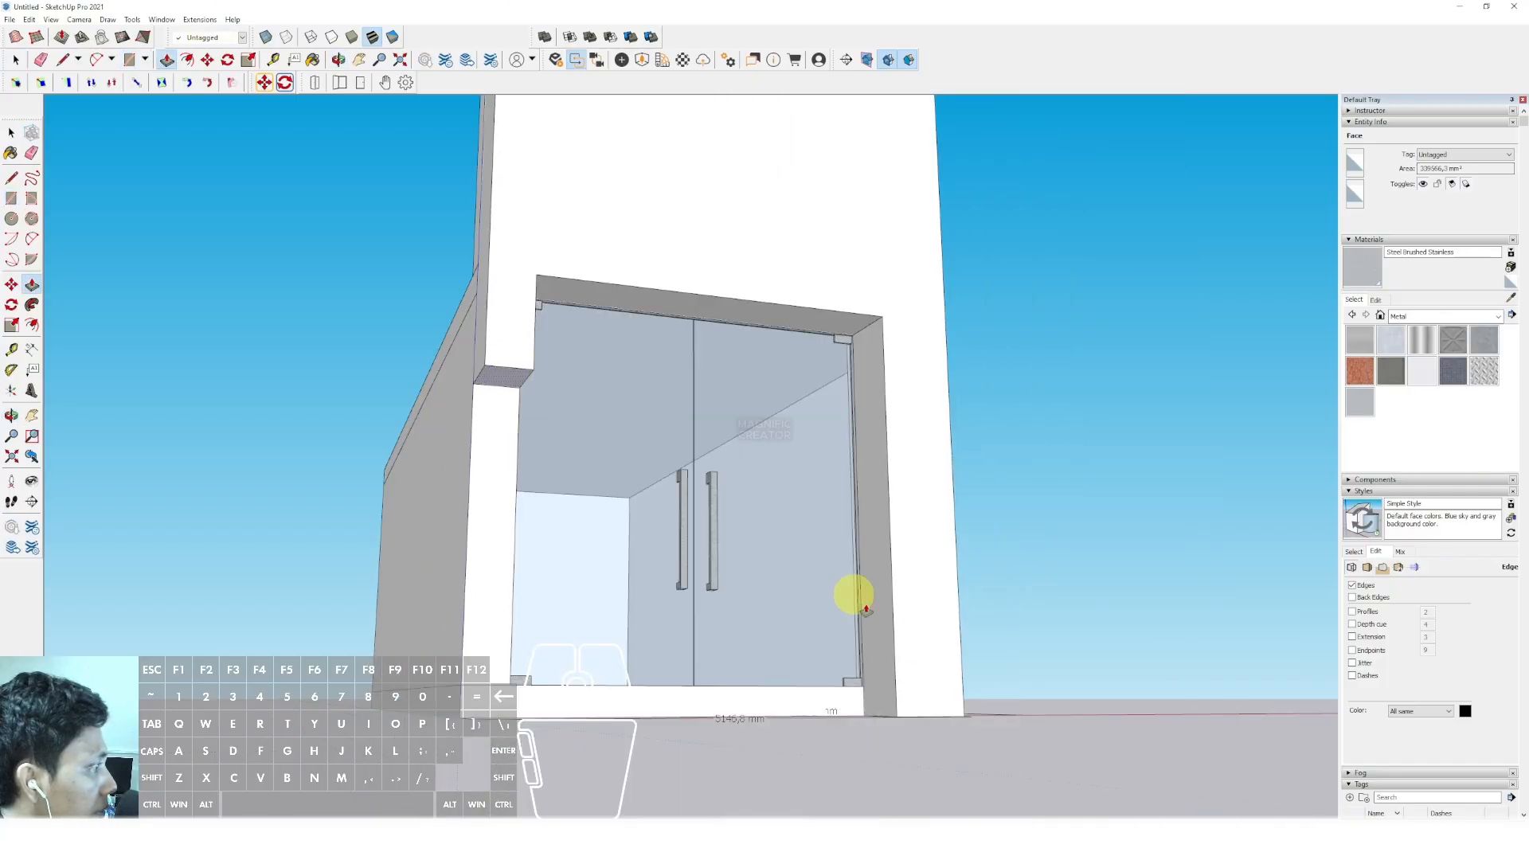
pyautogui.click(957, 725)
pyautogui.scroll(-5, 586, 529)
pyautogui.press('space')
pyautogui.click(737, 287)
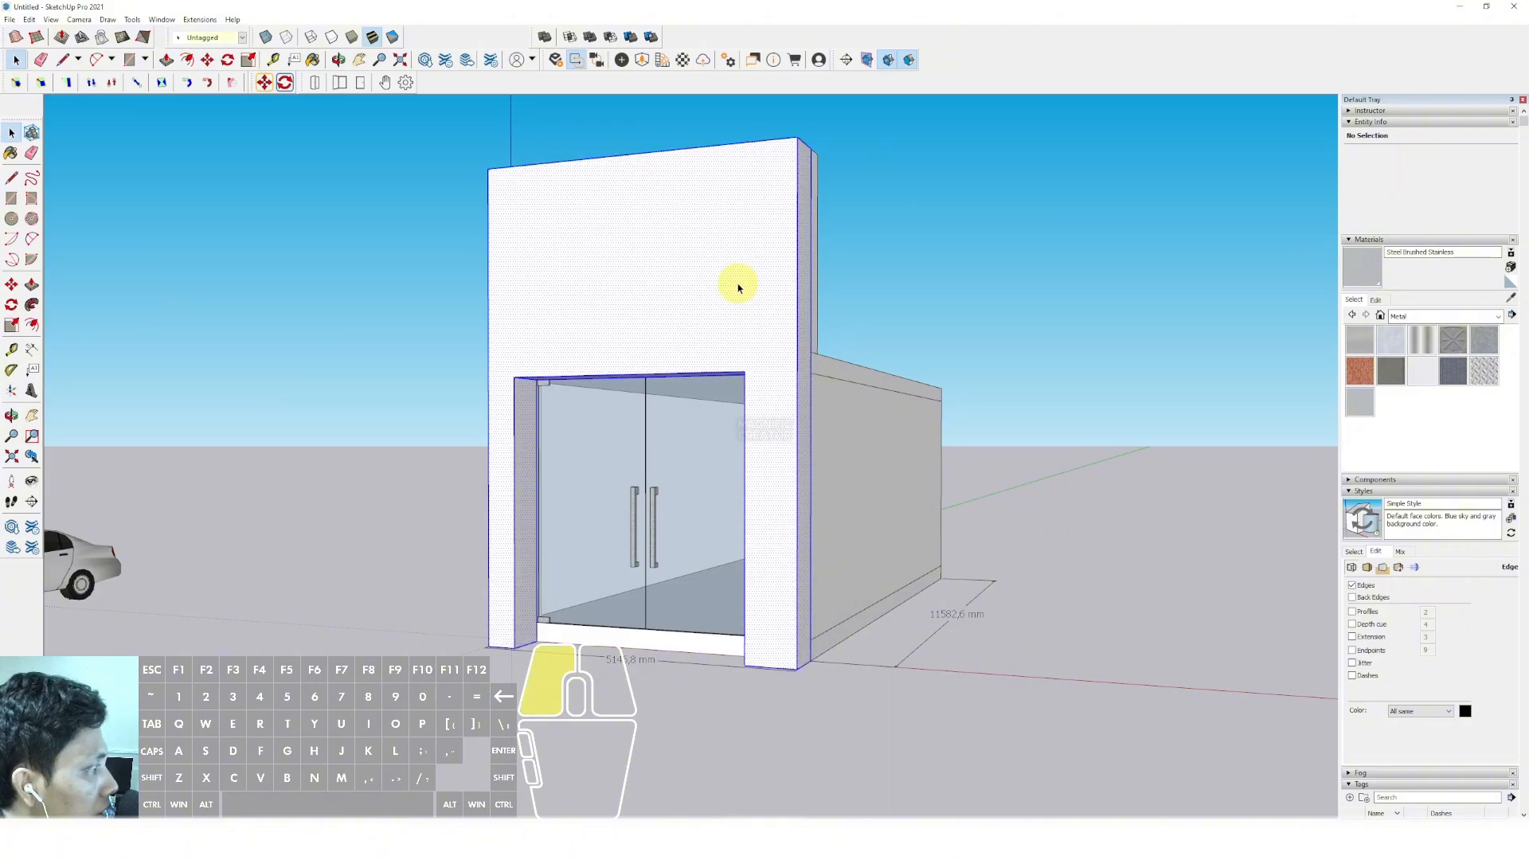
# Group the front frame, then draw a wall-thick strip along the roof's side edge and extrude it up to the facade's top
pyautogui.hotkey('ctrl', 'g')
pyautogui.scroll(-1, 613, 452)
pyautogui.moveTo(626, 450); pyautogui.dragTo(634, 506, button='middle')
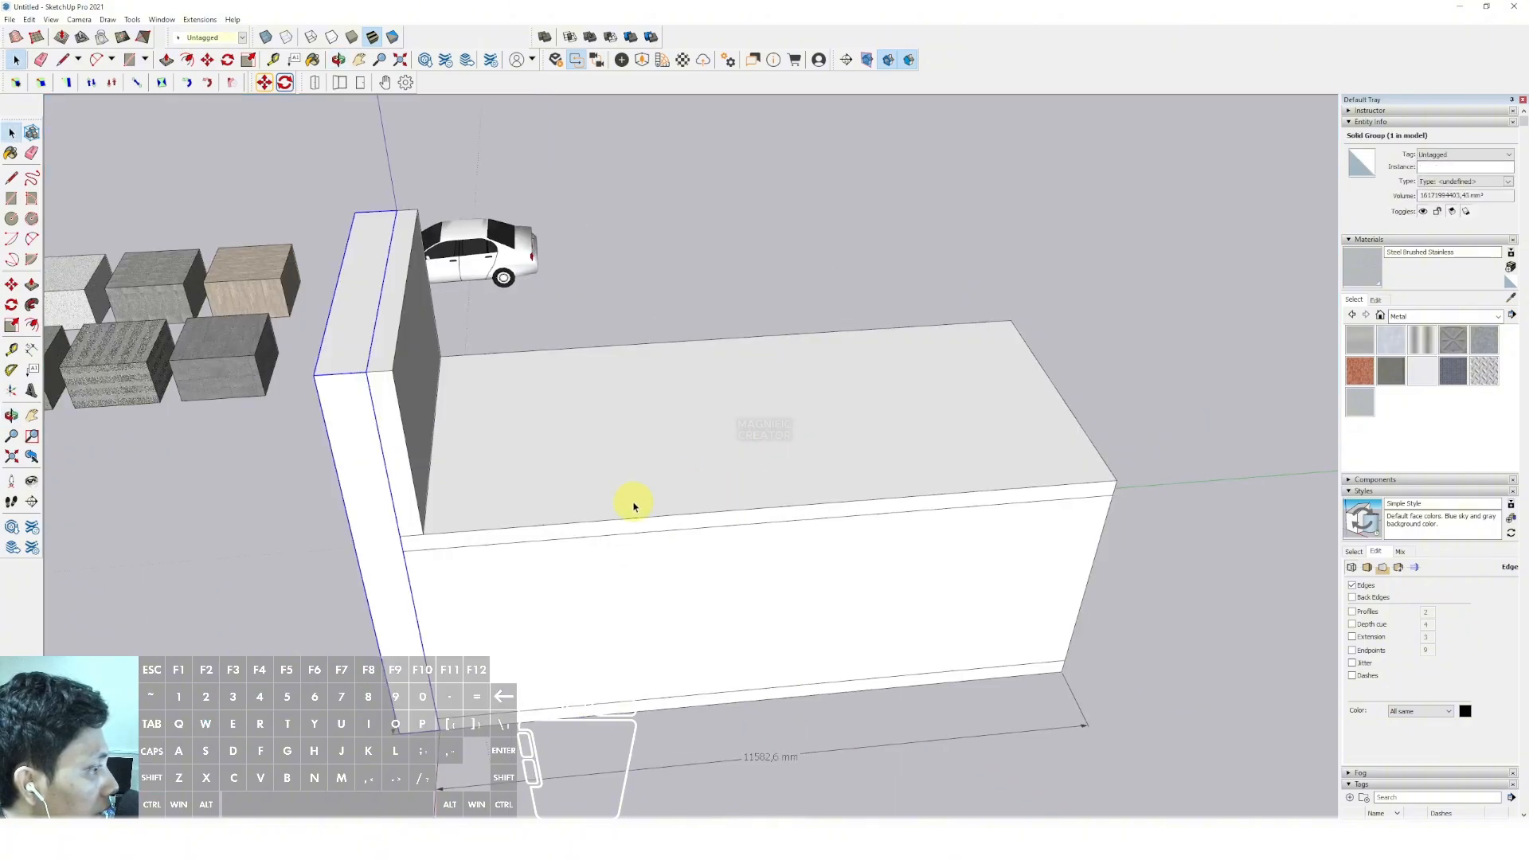
pyautogui.scroll(3, 437, 505)
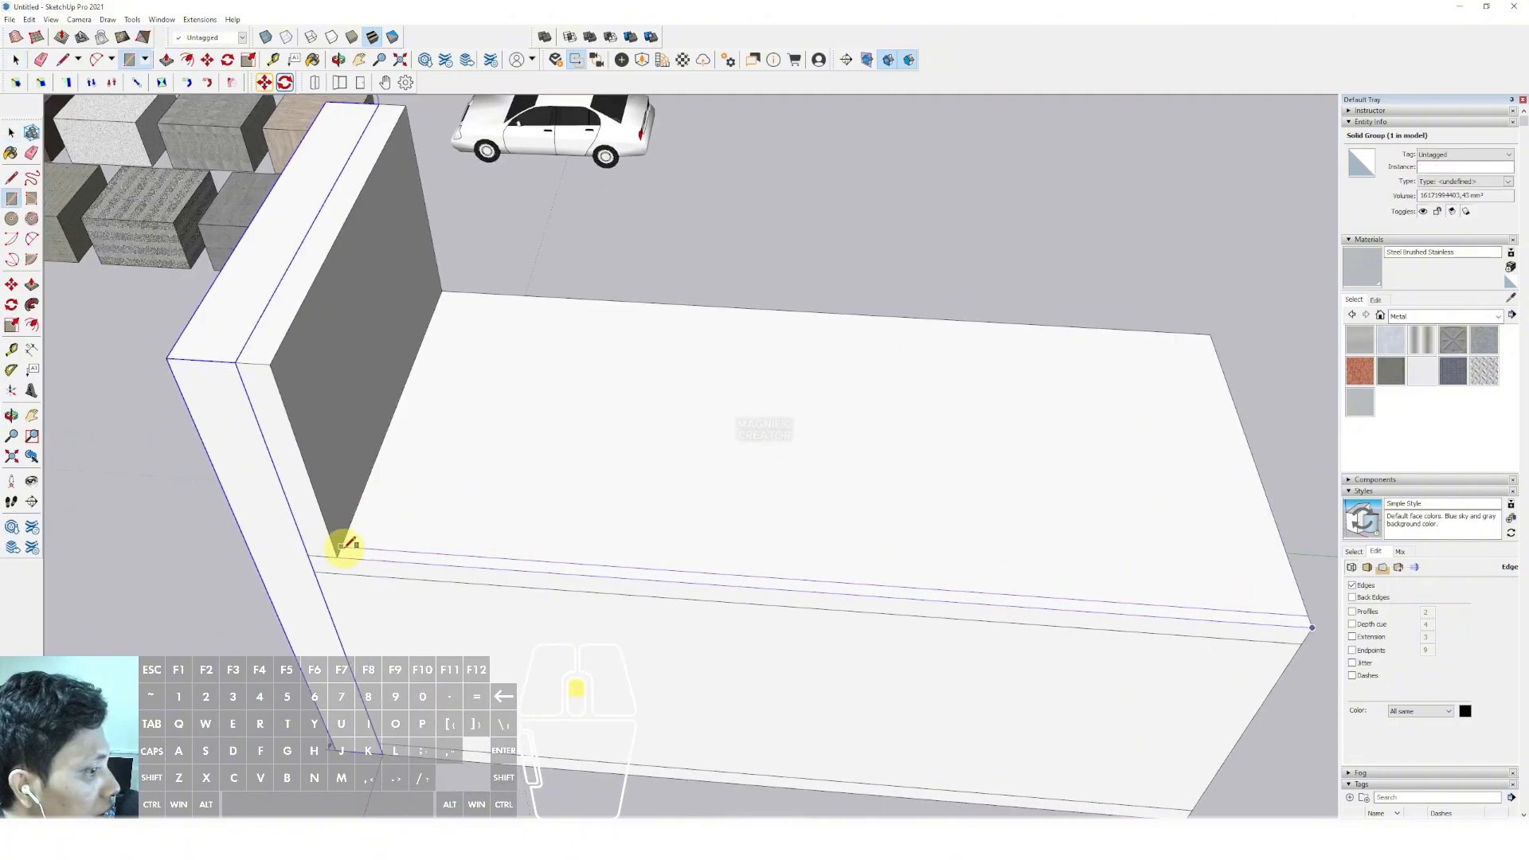
pyautogui.click(343, 544)
pyautogui.press('space')
pyautogui.press('p')
pyautogui.click(347, 548)
pyautogui.click(273, 342)
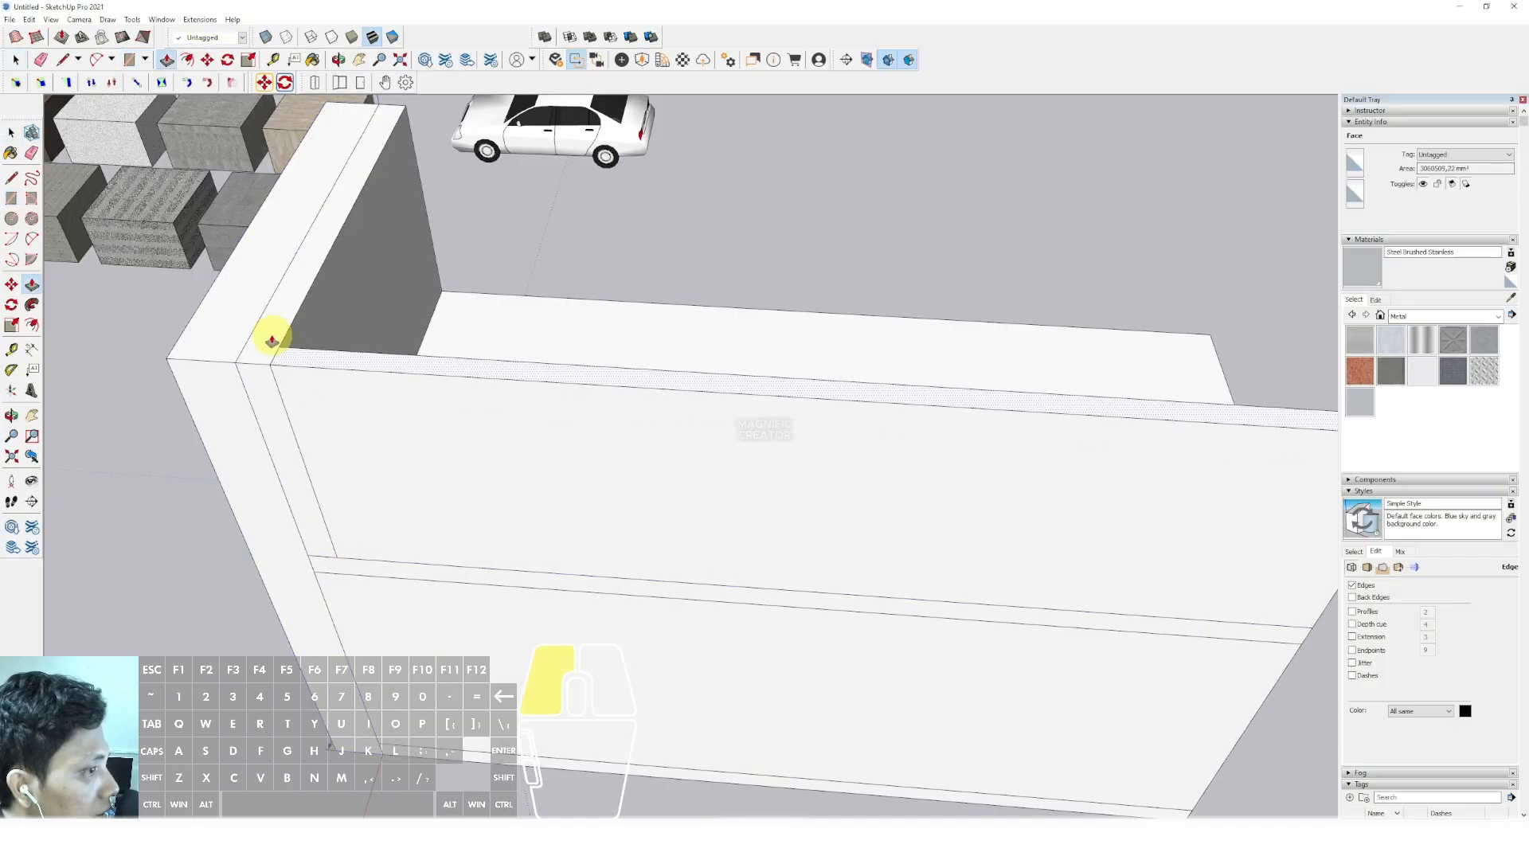
# Group the new side parapet wall and copy it to the opposite long side of the roof
pyautogui.press('space')
pyautogui.click(313, 388)
pyautogui.tripleClick(314, 389)
pyautogui.hotkey('ctrl', 'g')
pyautogui.scroll(-1, 317, 390)
pyautogui.keyDown('shift'); pyautogui.moveTo(318, 390); pyautogui.dragTo(471, 512, button='middle'); pyautogui.keyUp('shift')
pyautogui.scroll(1, 470, 495)
pyautogui.press('m')
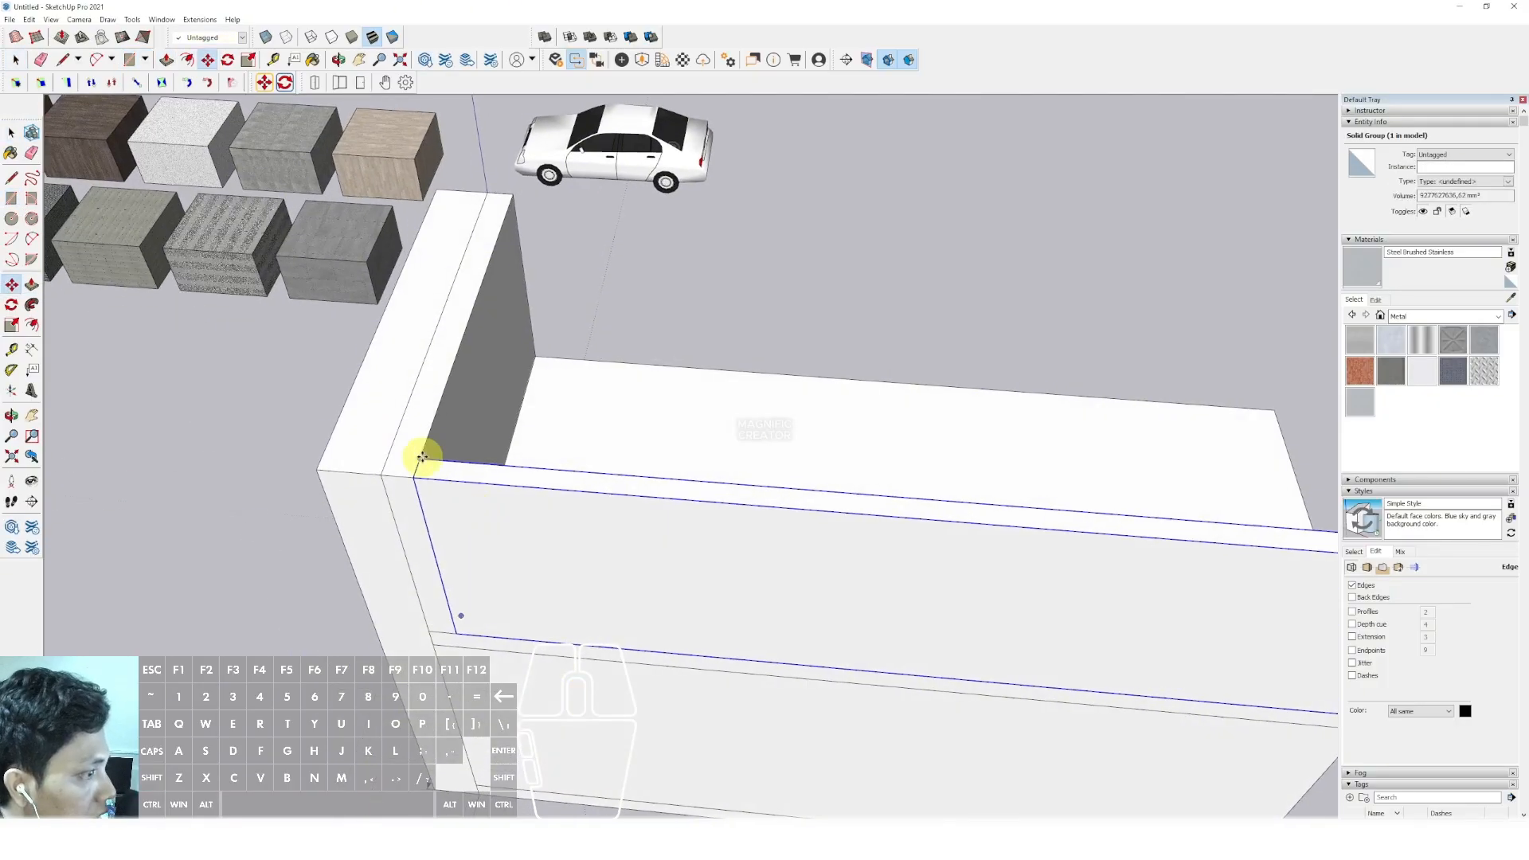
pyautogui.click(433, 394)
pyautogui.click(507, 203)
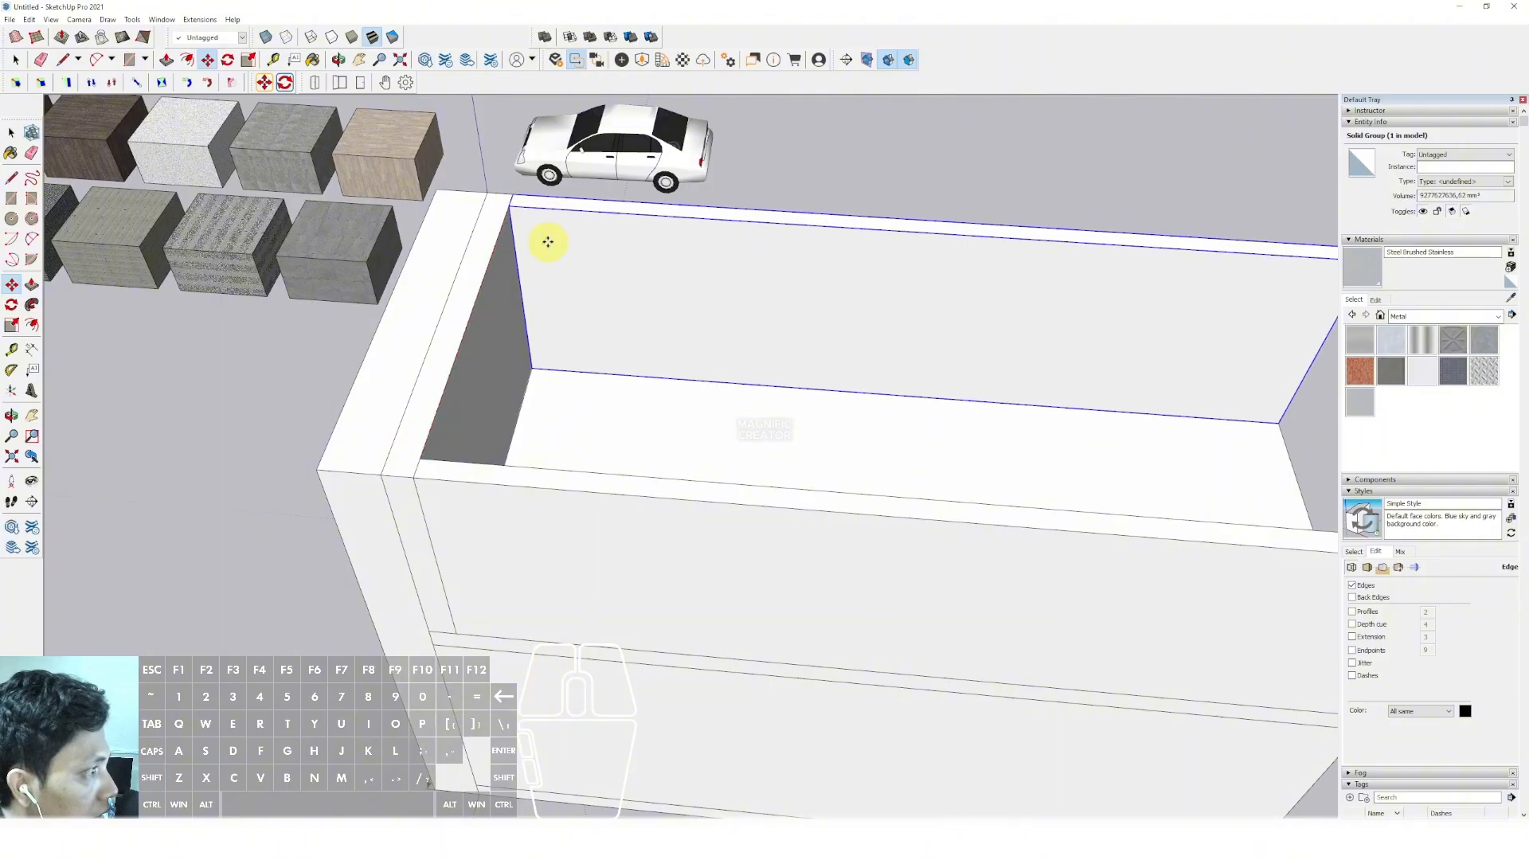
# Draw a rectangle on the facade's back between the parapets and extrude it rearward, stopping short of the building's rear edge
pyautogui.moveTo(546, 239)
pyautogui.mouseDown(button='middle')
pyautogui.moveTo(390, 340)
pyautogui.moveTo(607, 369)
pyautogui.moveTo(532, 273)
pyautogui.moveTo(550, 225)
pyautogui.mouseUp(button='middle')
pyautogui.press('r')
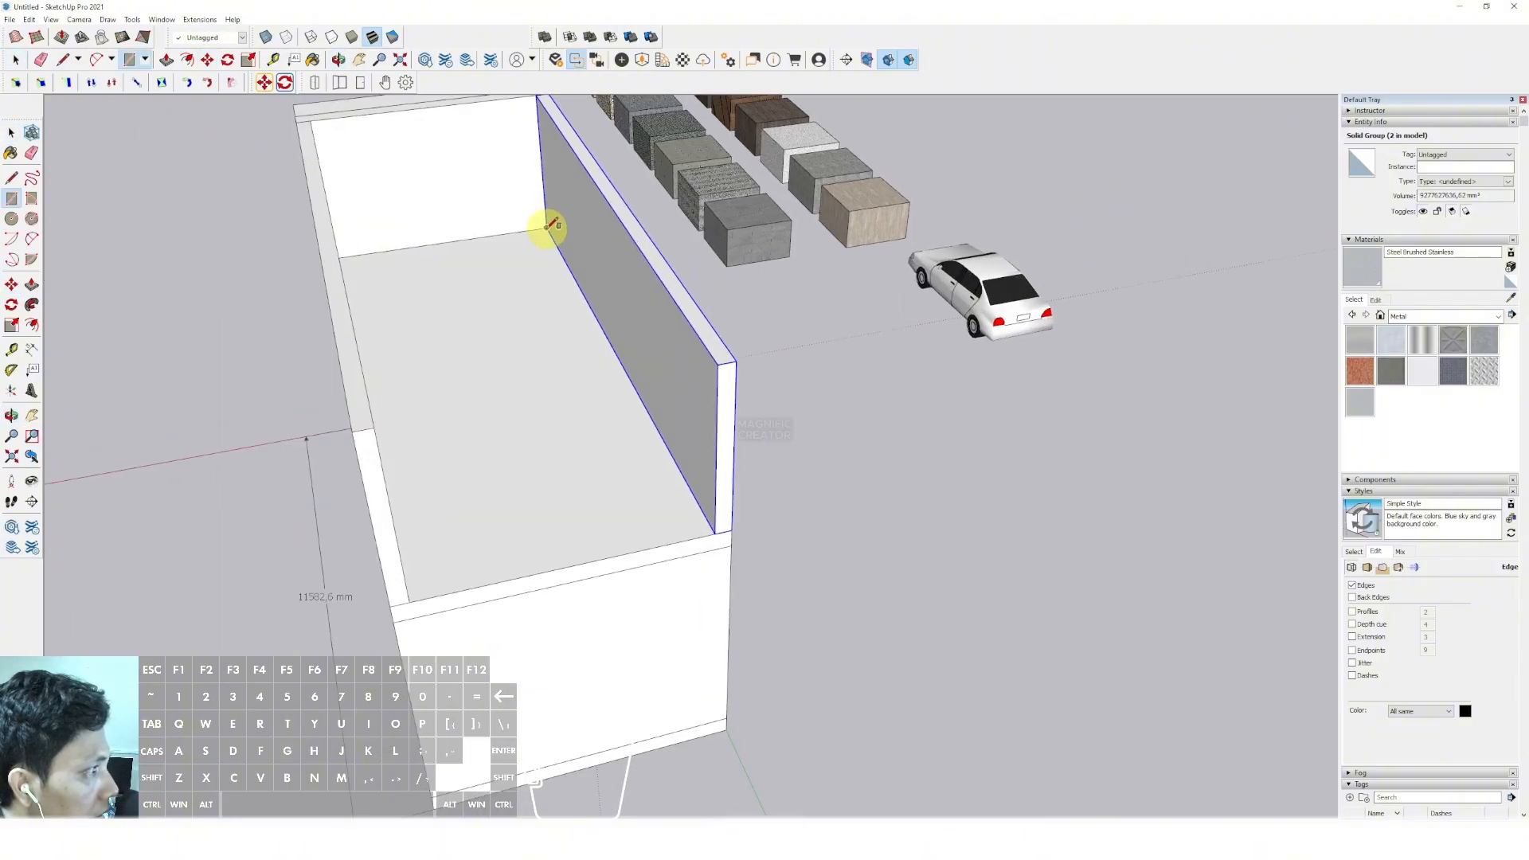
pyautogui.moveTo(378, 154); pyautogui.dragTo(382, 191, button='middle')
pyautogui.click(546, 268)
pyautogui.click(311, 168)
pyautogui.press('space')
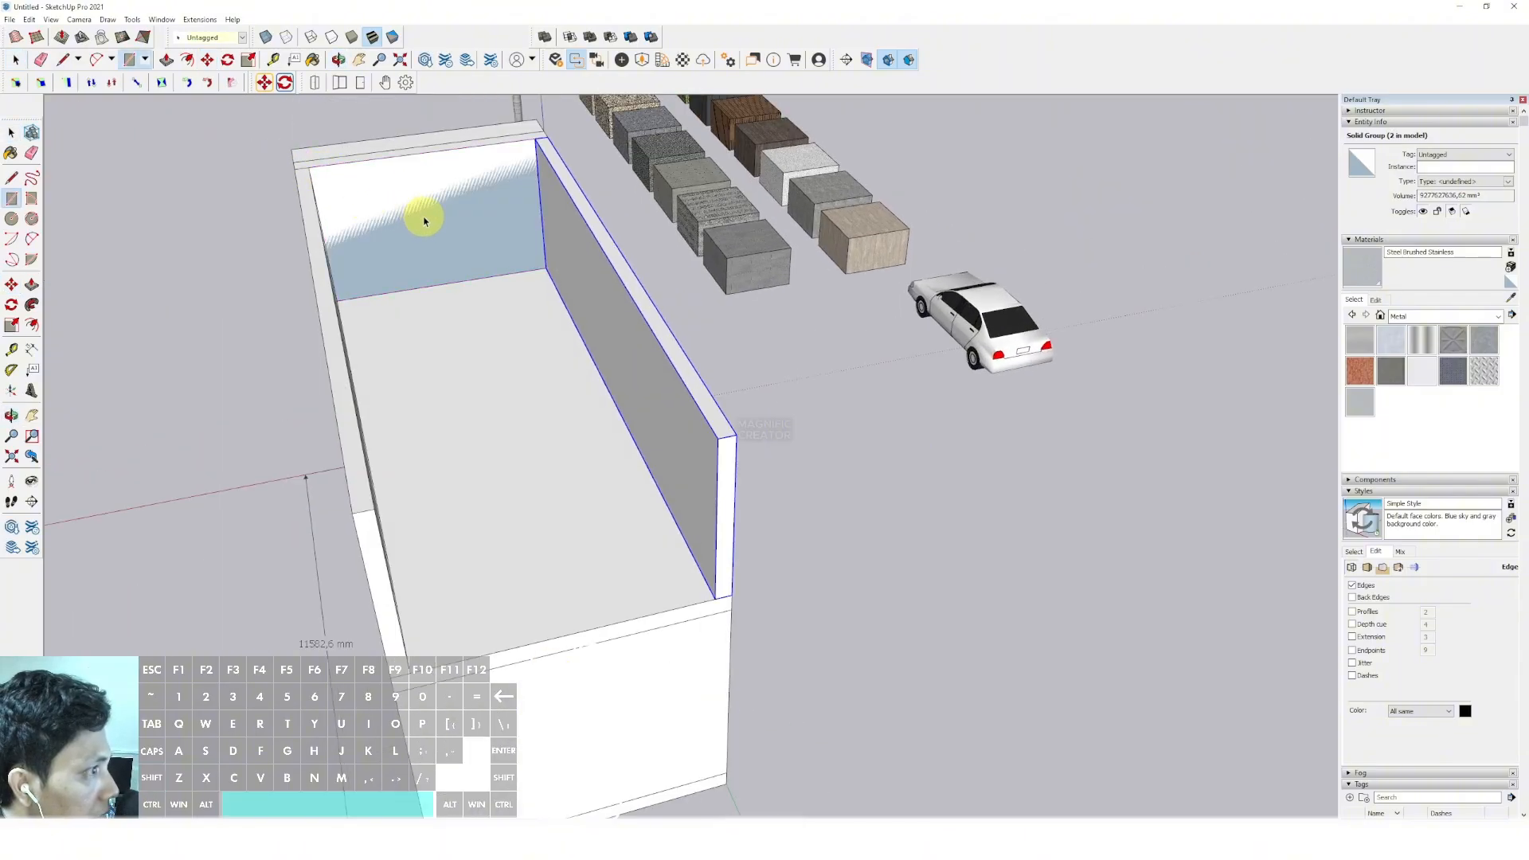
pyautogui.click(461, 183)
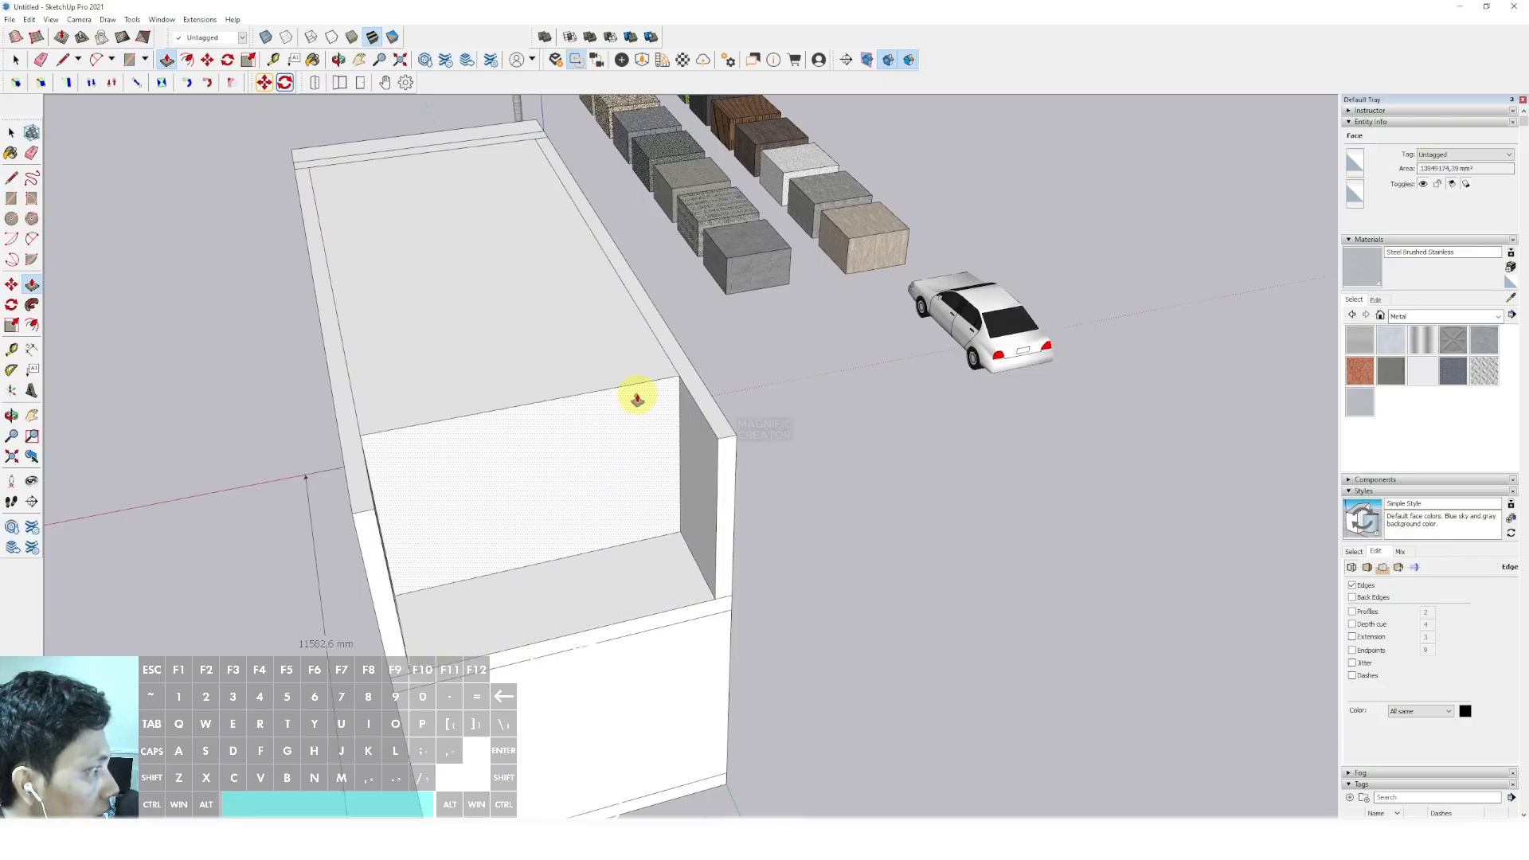
pyautogui.click(649, 387)
# Move the roof block's rear top edge down to slope the roof toward the back
pyautogui.press('space')
pyautogui.click(655, 383)
pyautogui.press('m')
pyautogui.click(665, 385)
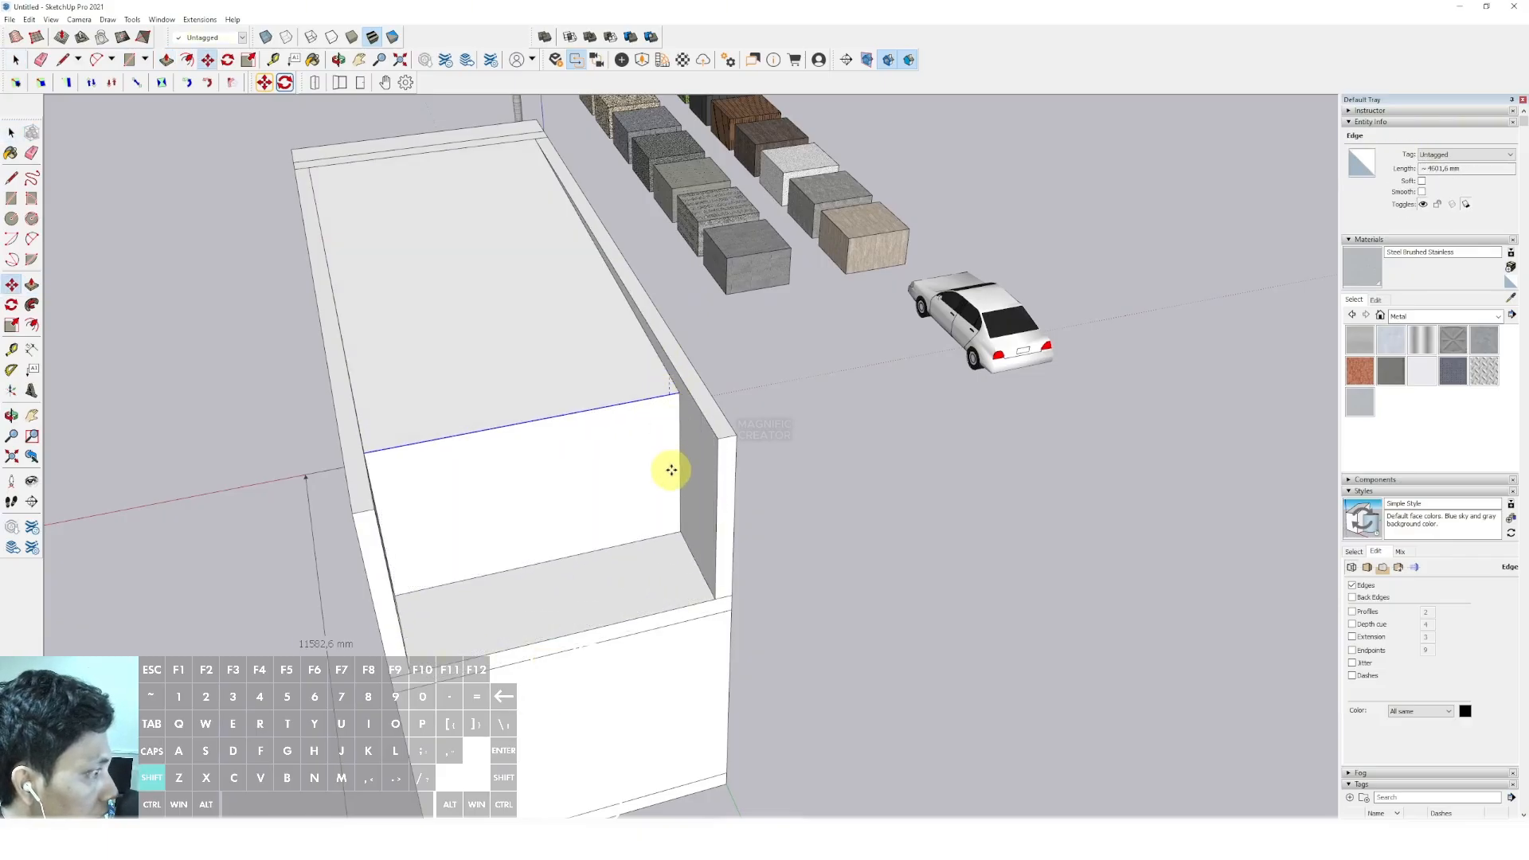
pyautogui.moveTo(703, 592); pyautogui.dragTo(245, 610, button='middle')
# Extrude a narrow strip along the roof slab's rear edge into a low parapet between the side walls
pyautogui.press('space')
pyautogui.press('v')
pyautogui.click(257, 615)
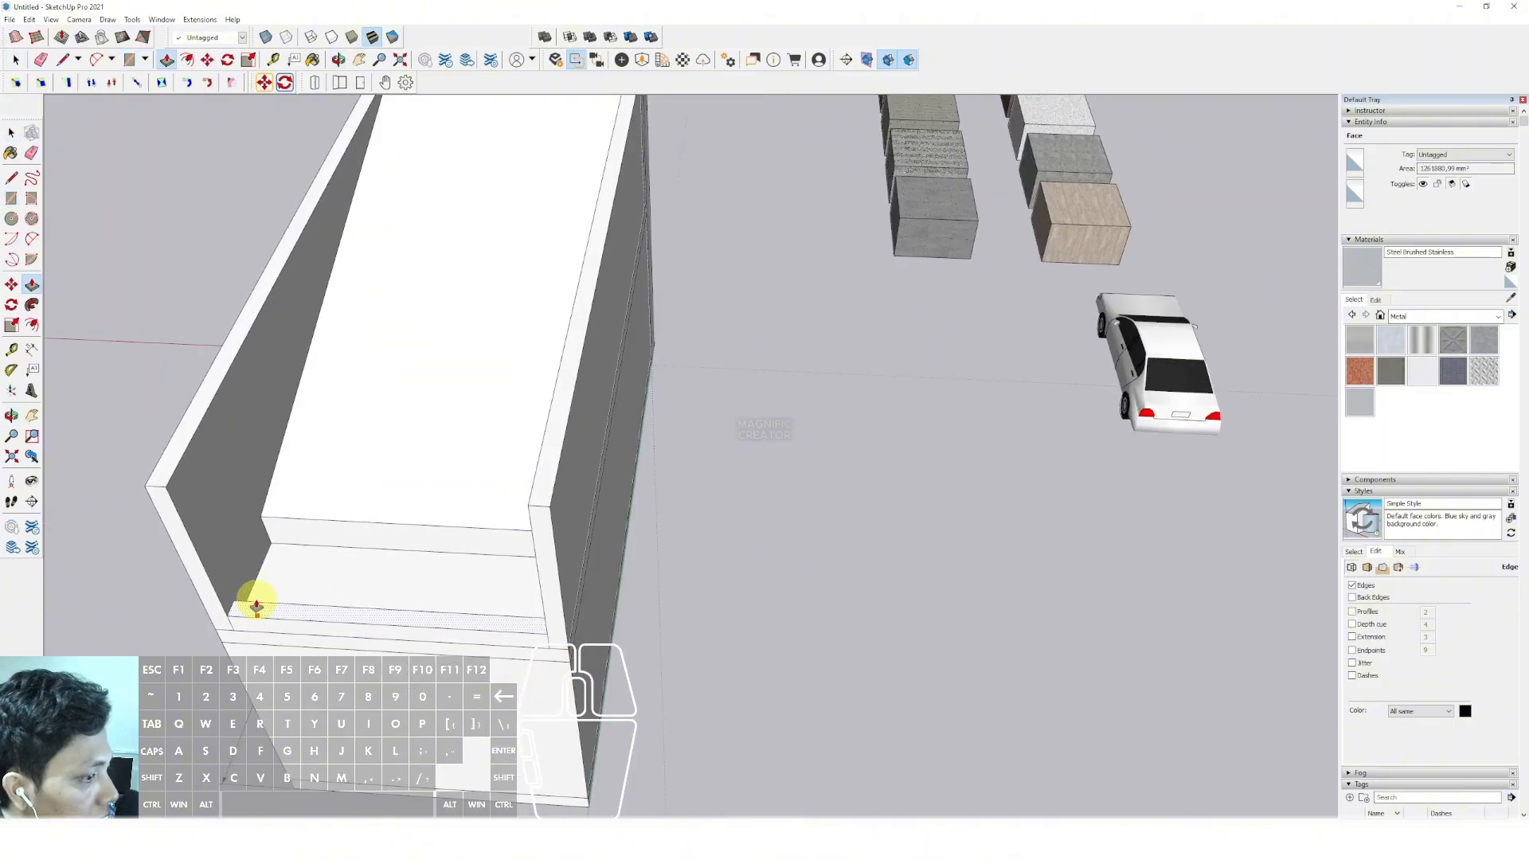
pyautogui.moveTo(280, 557); pyautogui.dragTo(288, 603)
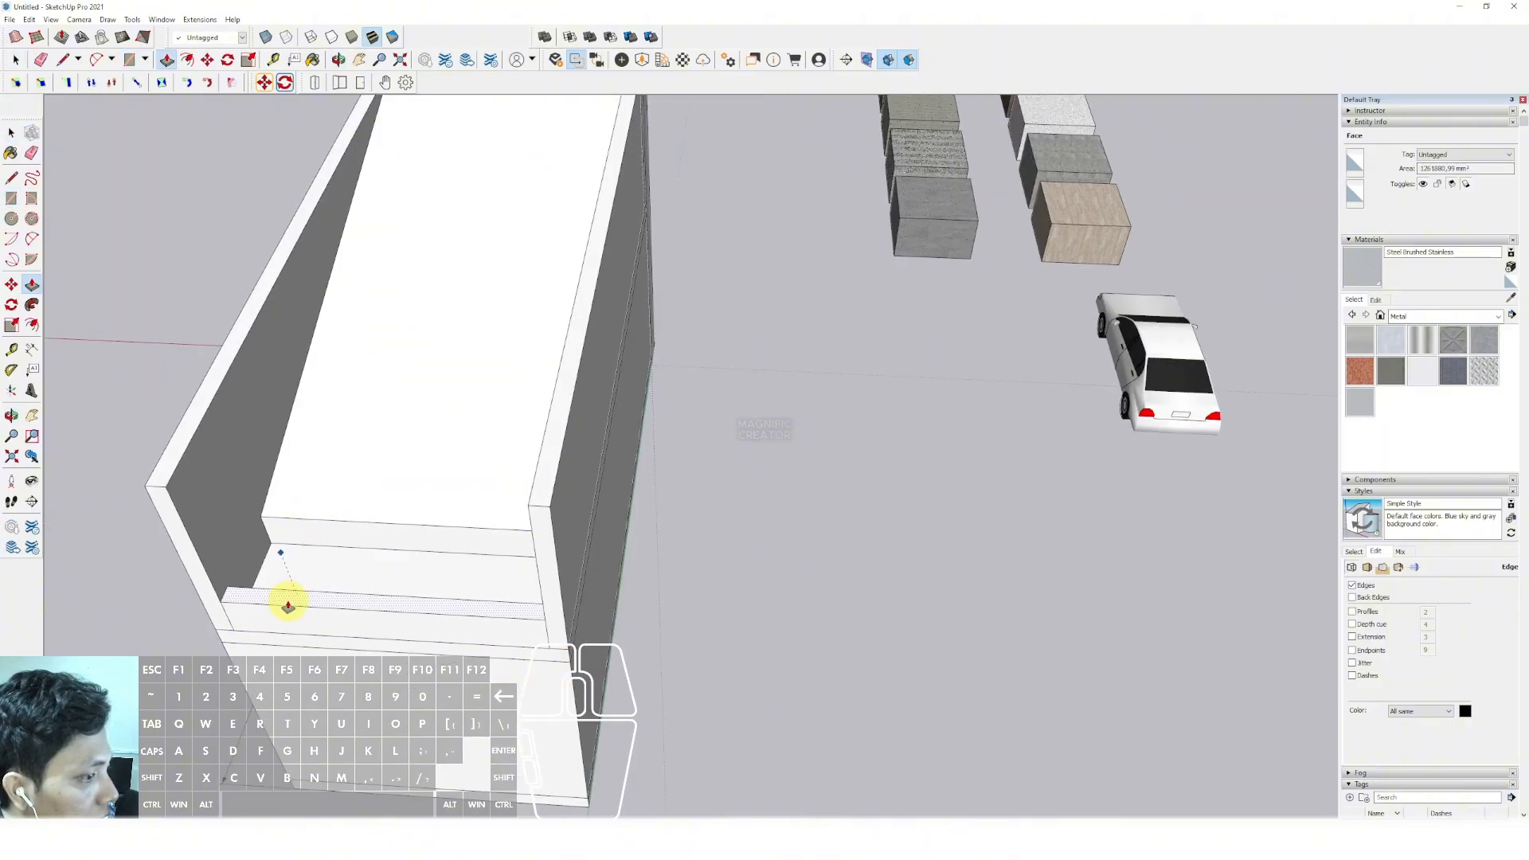
pyautogui.press('space')
pyautogui.click(288, 605)
pyautogui.moveTo(354, 575); pyautogui.dragTo(916, 478, button='middle')
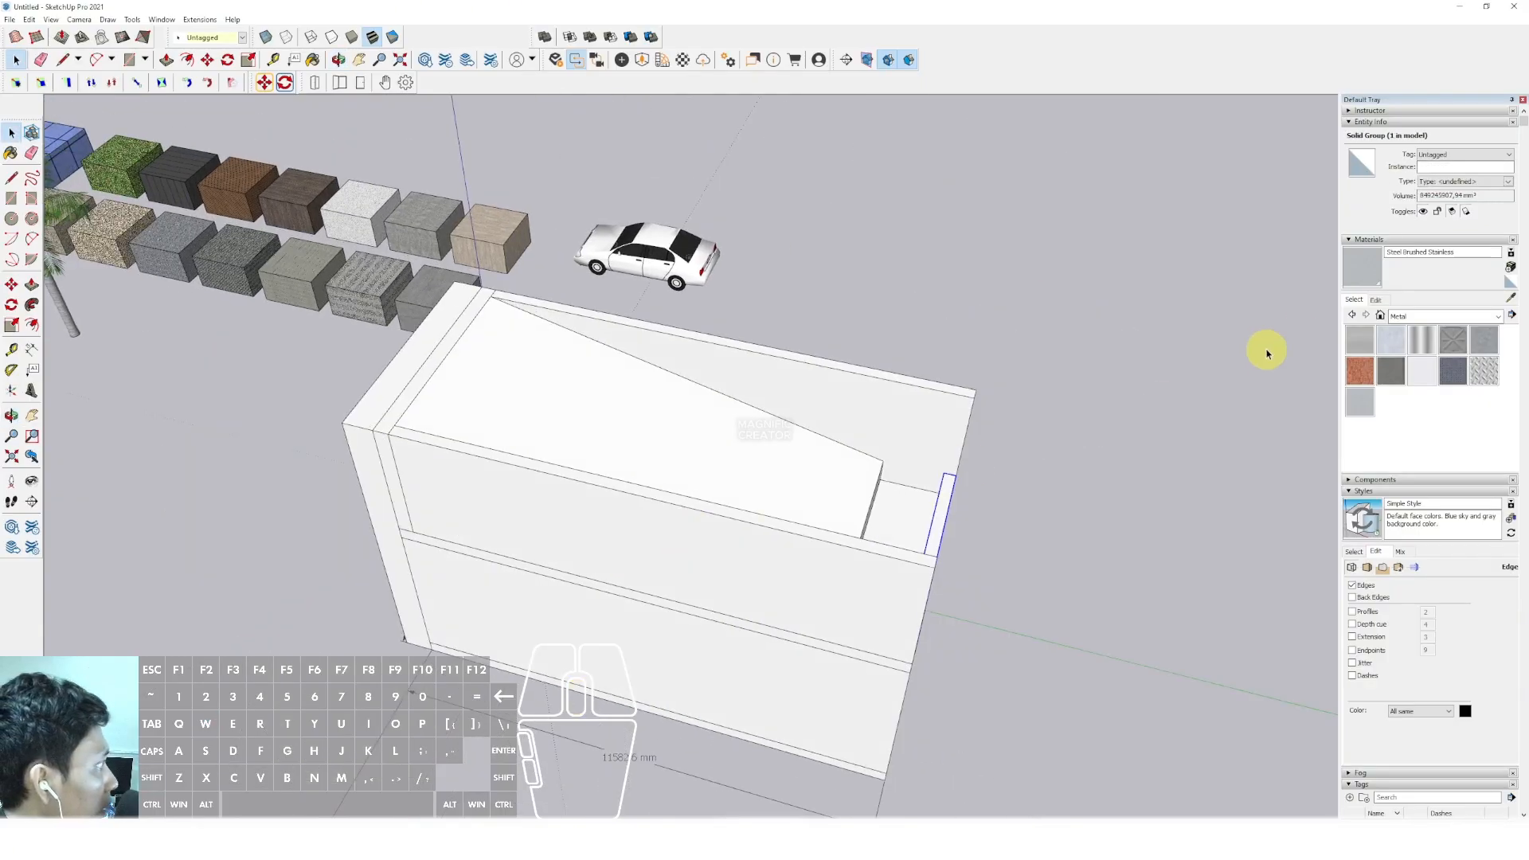
# Sample the dark Roofing Metal Standing Seam material from its sample block and paint the sloped roof face with it
pyautogui.click(1497, 316)
pyautogui.click(1136, 367)
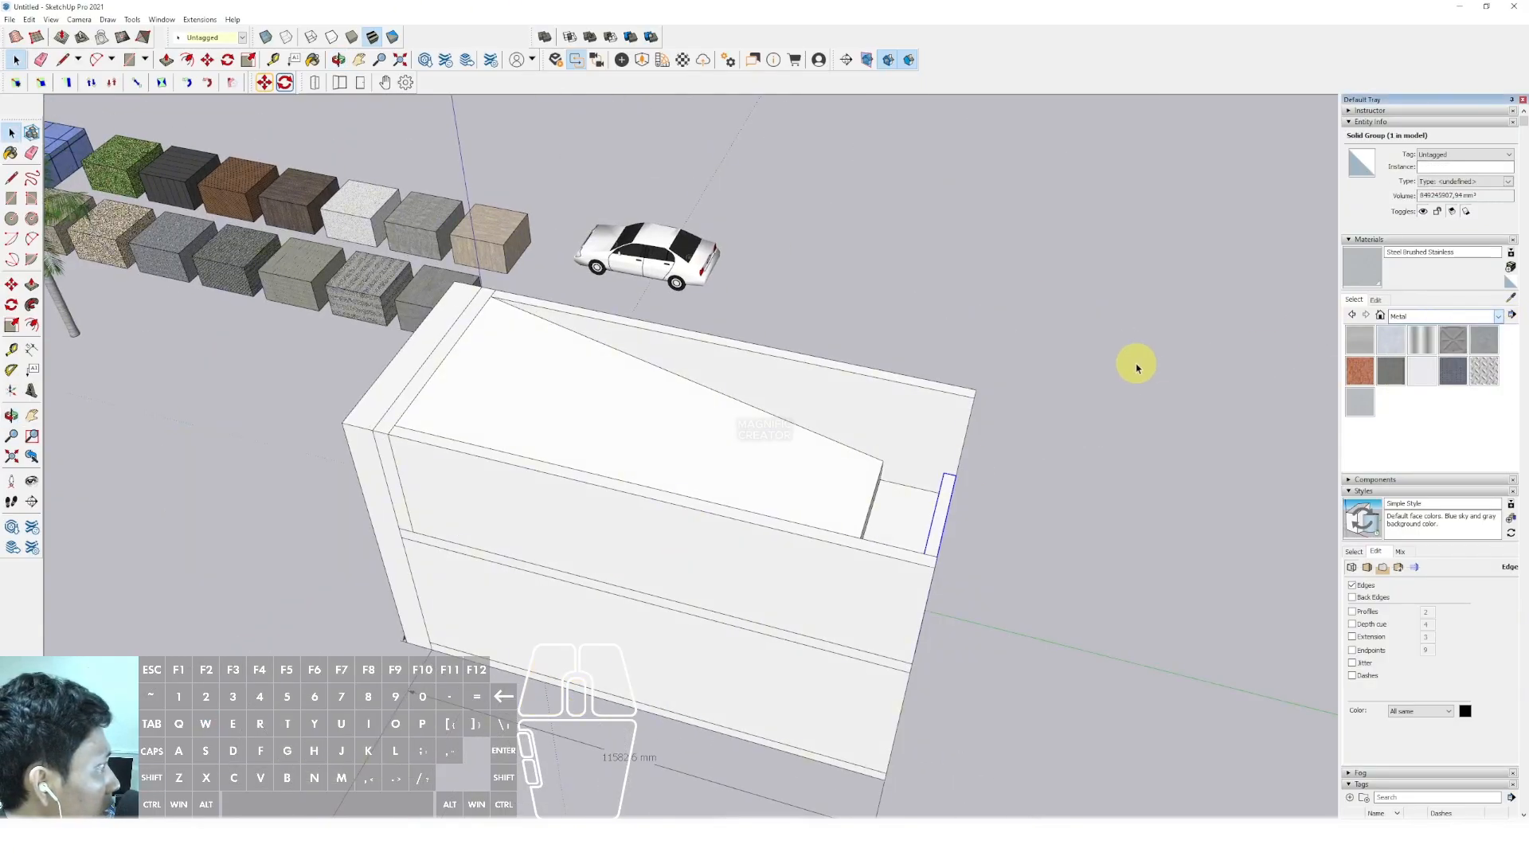
pyautogui.click(406, 229)
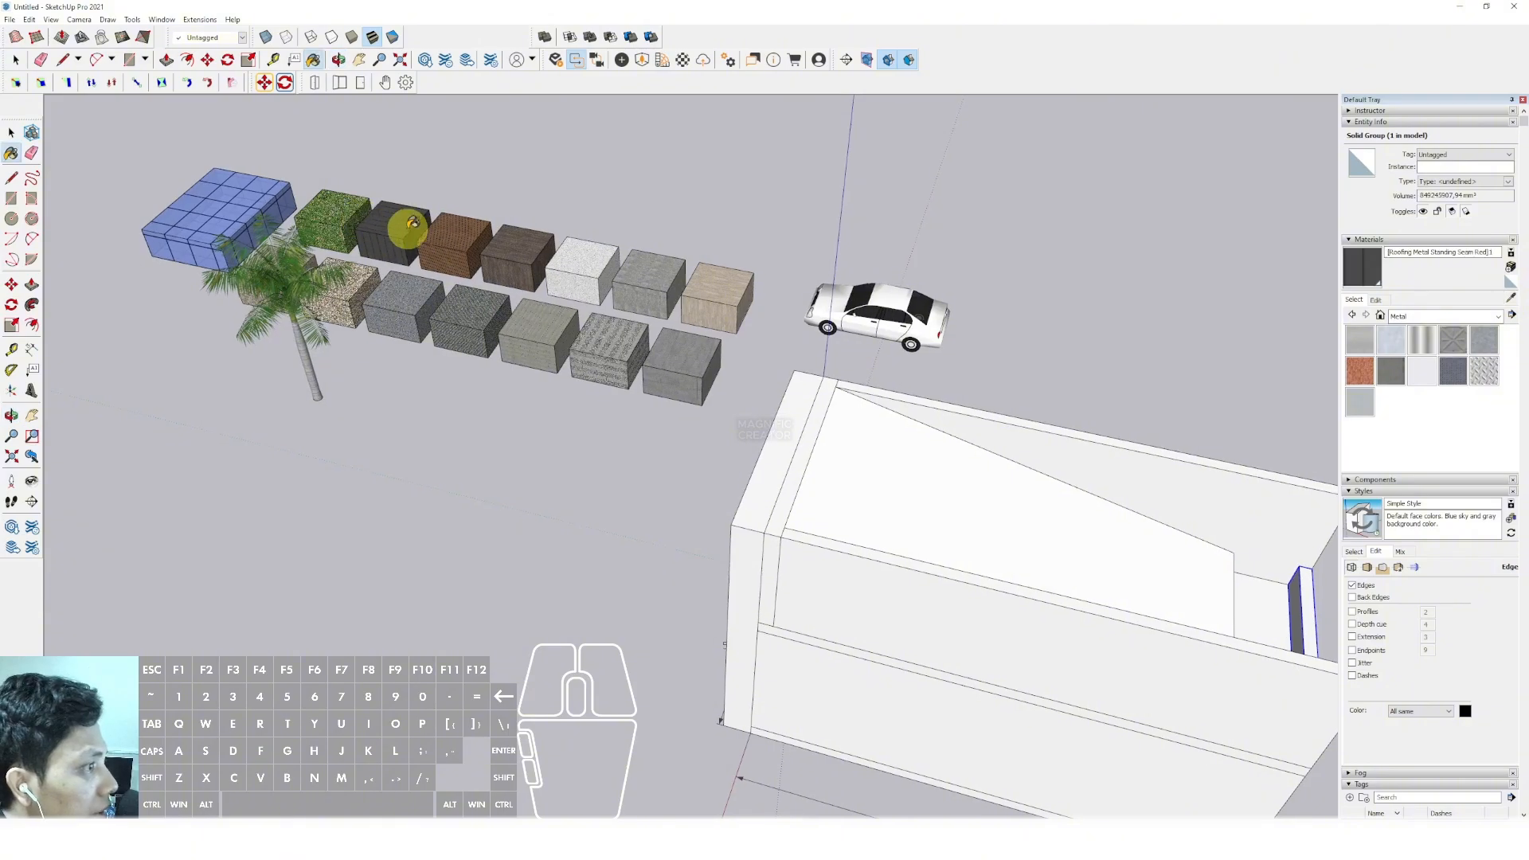
pyautogui.scroll(-2, 406, 229)
pyautogui.click(816, 420)
pyautogui.moveTo(940, 434)
pyautogui.mouseDown(button='middle')
pyautogui.moveTo(1085, 453)
pyautogui.moveTo(1139, 434)
pyautogui.mouseUp(button='middle')
pyautogui.moveTo(1138, 434)
pyautogui.keyDown('shift'); pyautogui.mouseDown(button='middle')
pyautogui.moveTo(817, 424)
pyautogui.moveTo(842, 279)
pyautogui.moveTo(1000, 266)
pyautogui.mouseUp(button='middle'); pyautogui.keyUp('shift')
pyautogui.scroll(2, 1000, 266)
# Try painting the flat slab behind the sloped roof with Polished Concrete New from Asphalt and Concrete, and undo the fill
pyautogui.click(1497, 316)
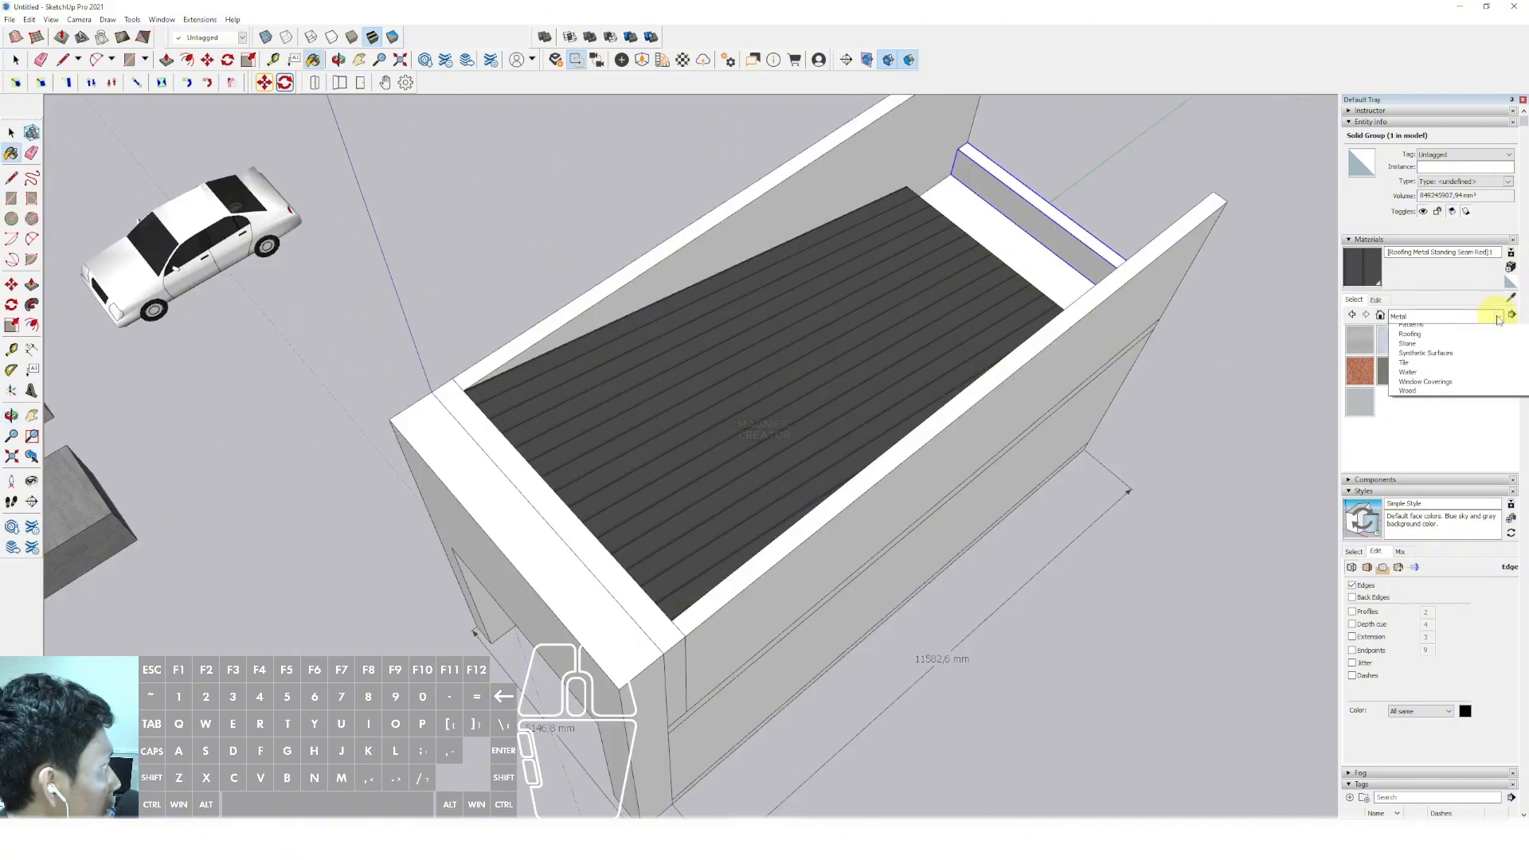
pyautogui.click(1444, 345)
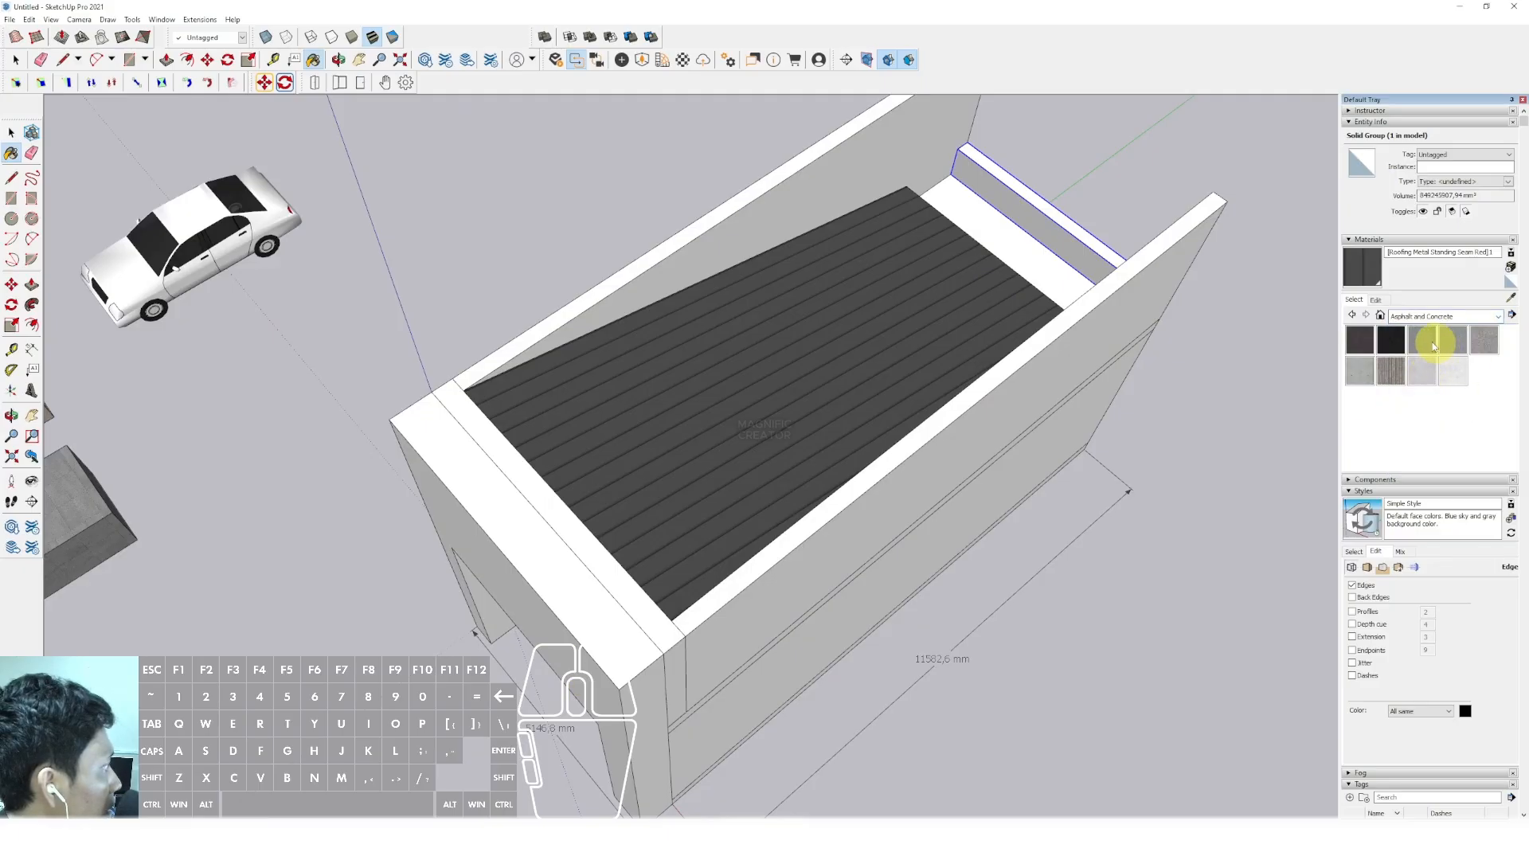
pyautogui.scroll(1, 1059, 261)
pyautogui.click(1010, 239)
pyautogui.scroll(-2, 1016, 240)
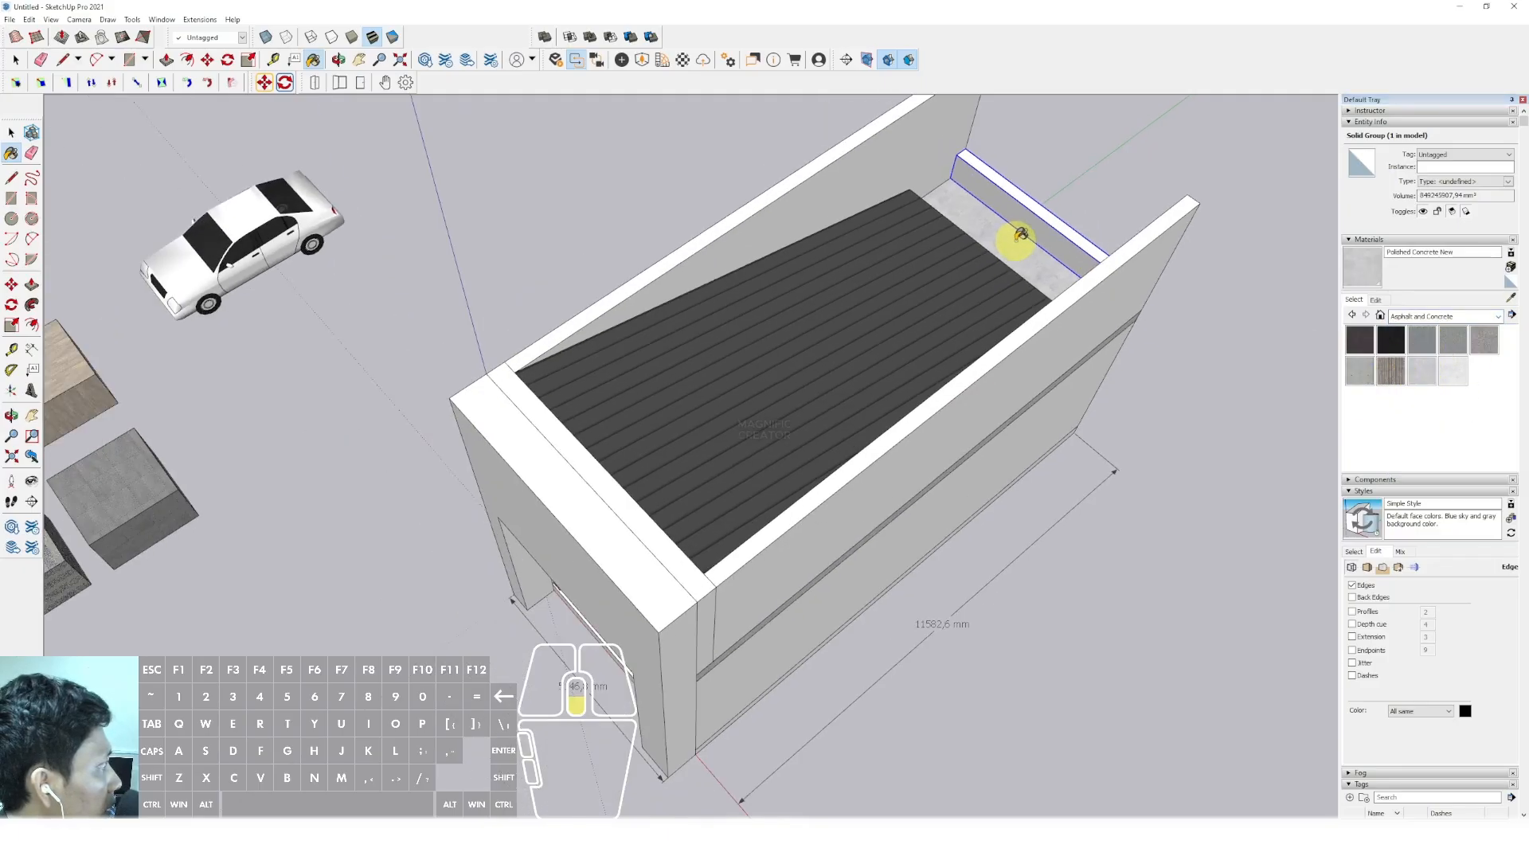
pyautogui.hotkey('ctrl', 'z')
# Open the roof slab group for editing and draw a line across its top face to separate the exposed rear strip
pyautogui.press('space')
pyautogui.scroll(2, 1015, 248)
pyautogui.moveTo(983, 261)
pyautogui.mouseDown(button='middle')
pyautogui.moveTo(778, 359)
pyautogui.moveTo(621, 348)
pyautogui.mouseUp(button='middle')
pyautogui.scroll(2, 922, 377)
pyautogui.tripleClick(952, 331)
pyautogui.click(996, 328)
pyautogui.scroll(-4, 996, 328)
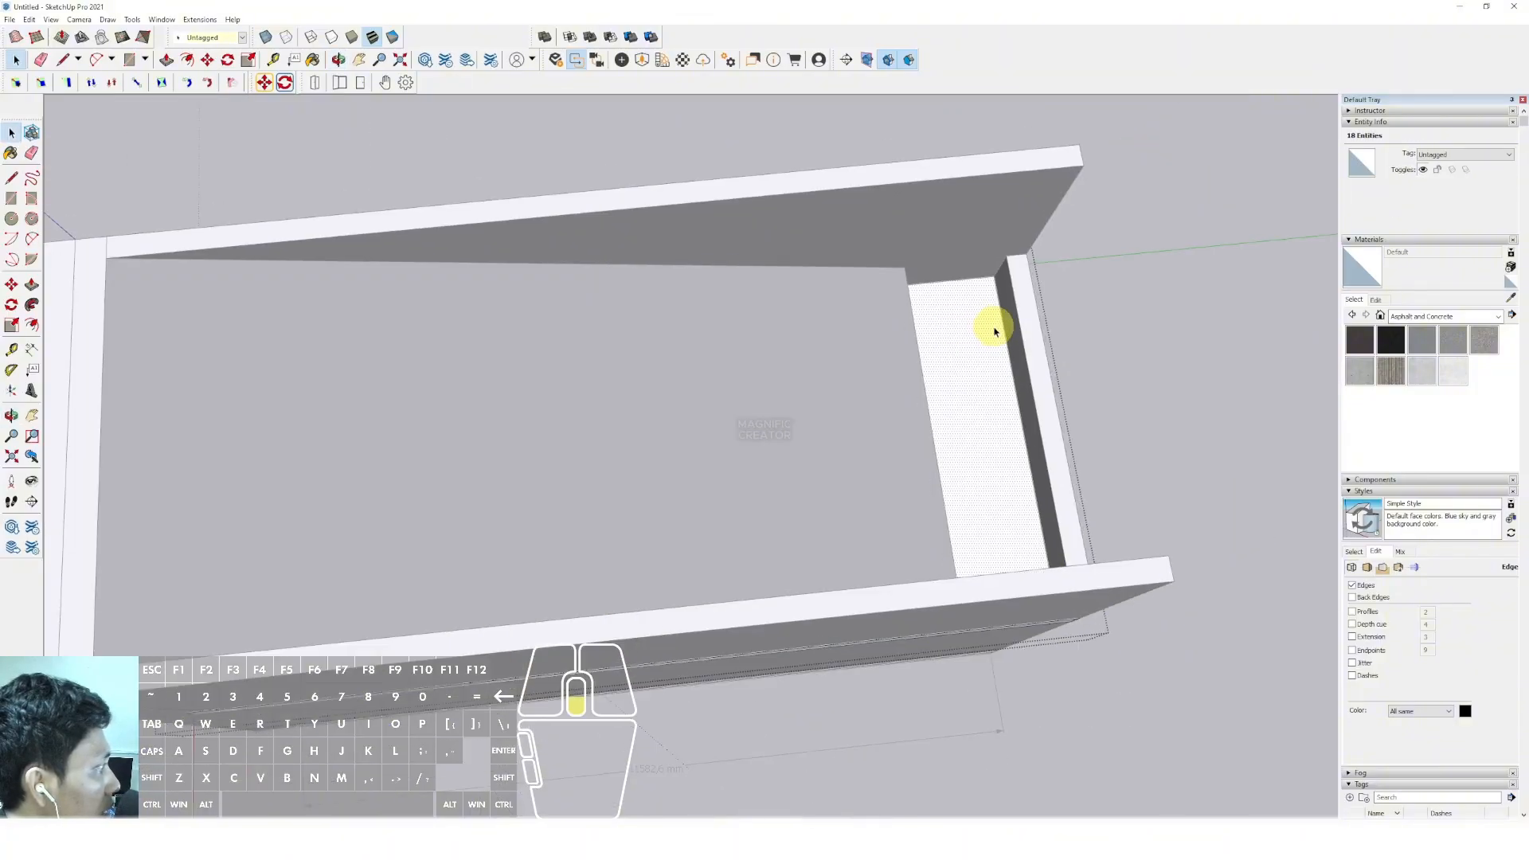
pyautogui.click(1196, 339)
pyautogui.scroll(-2, 973, 396)
pyautogui.scroll(3, 1013, 385)
pyautogui.keyDown('shift'); pyautogui.moveTo(944, 426); pyautogui.dragTo(775, 406, button='middle'); pyautogui.keyUp('shift')
pyautogui.tripleClick(802, 459)
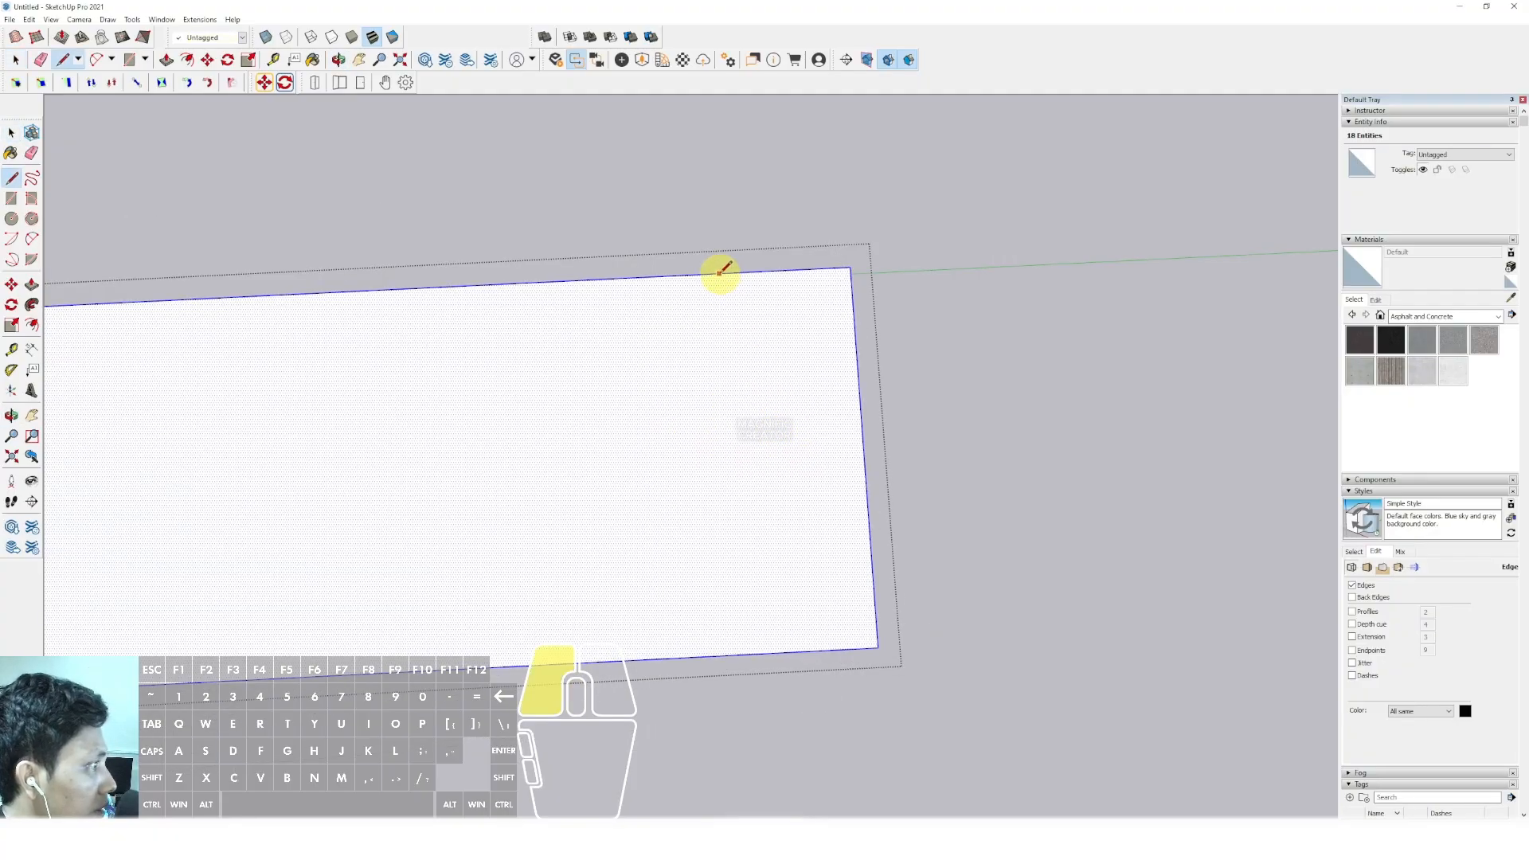
pyautogui.click(748, 652)
pyautogui.press('space')
pyautogui.scroll(-2, 788, 509)
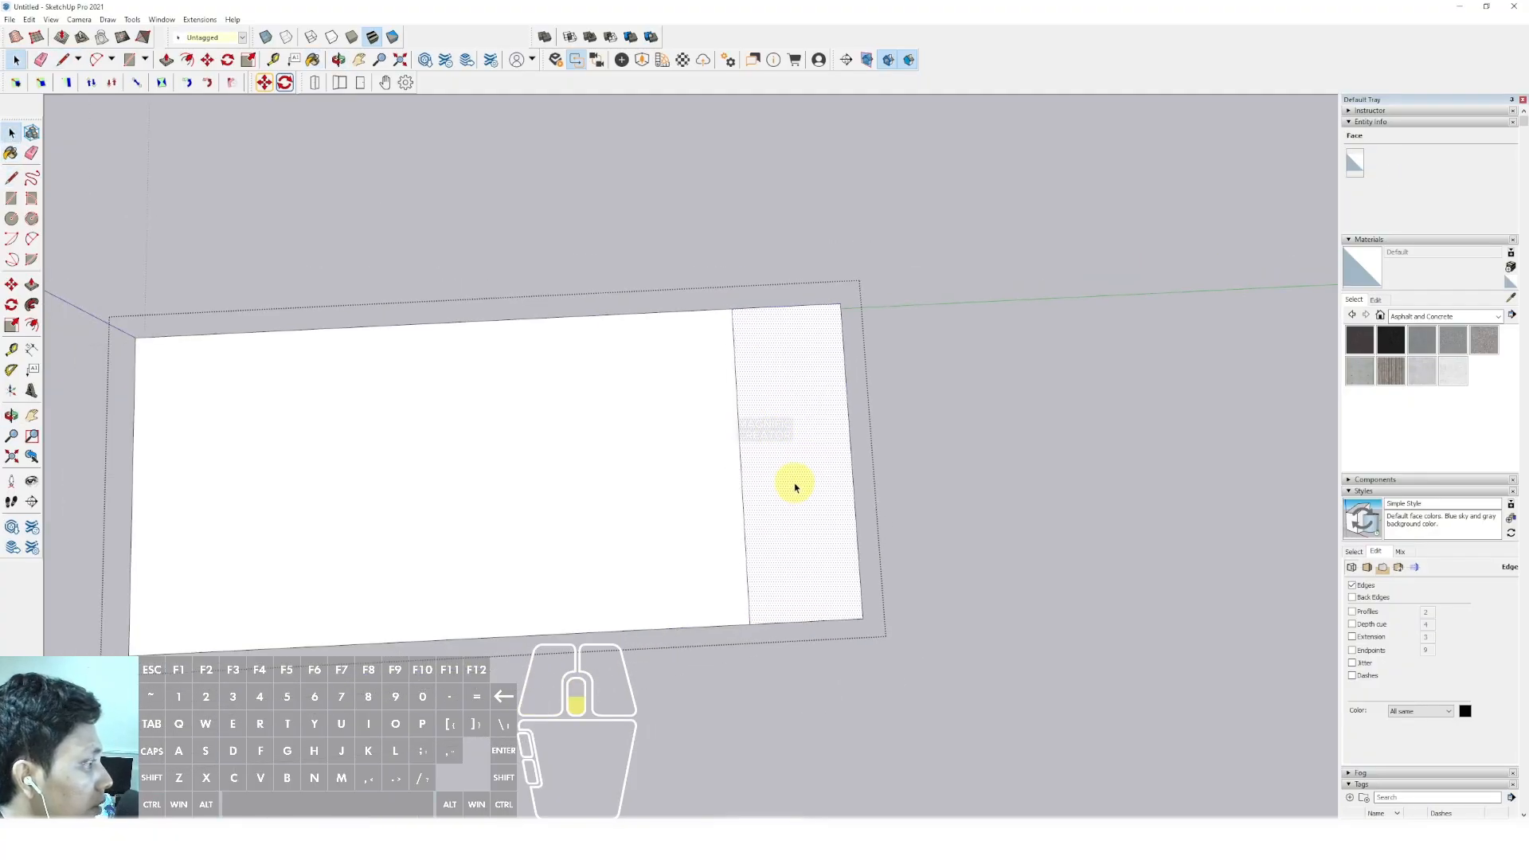
# Paint the slab's rear strip with Polished Concrete New and leave the group
pyautogui.click(791, 485)
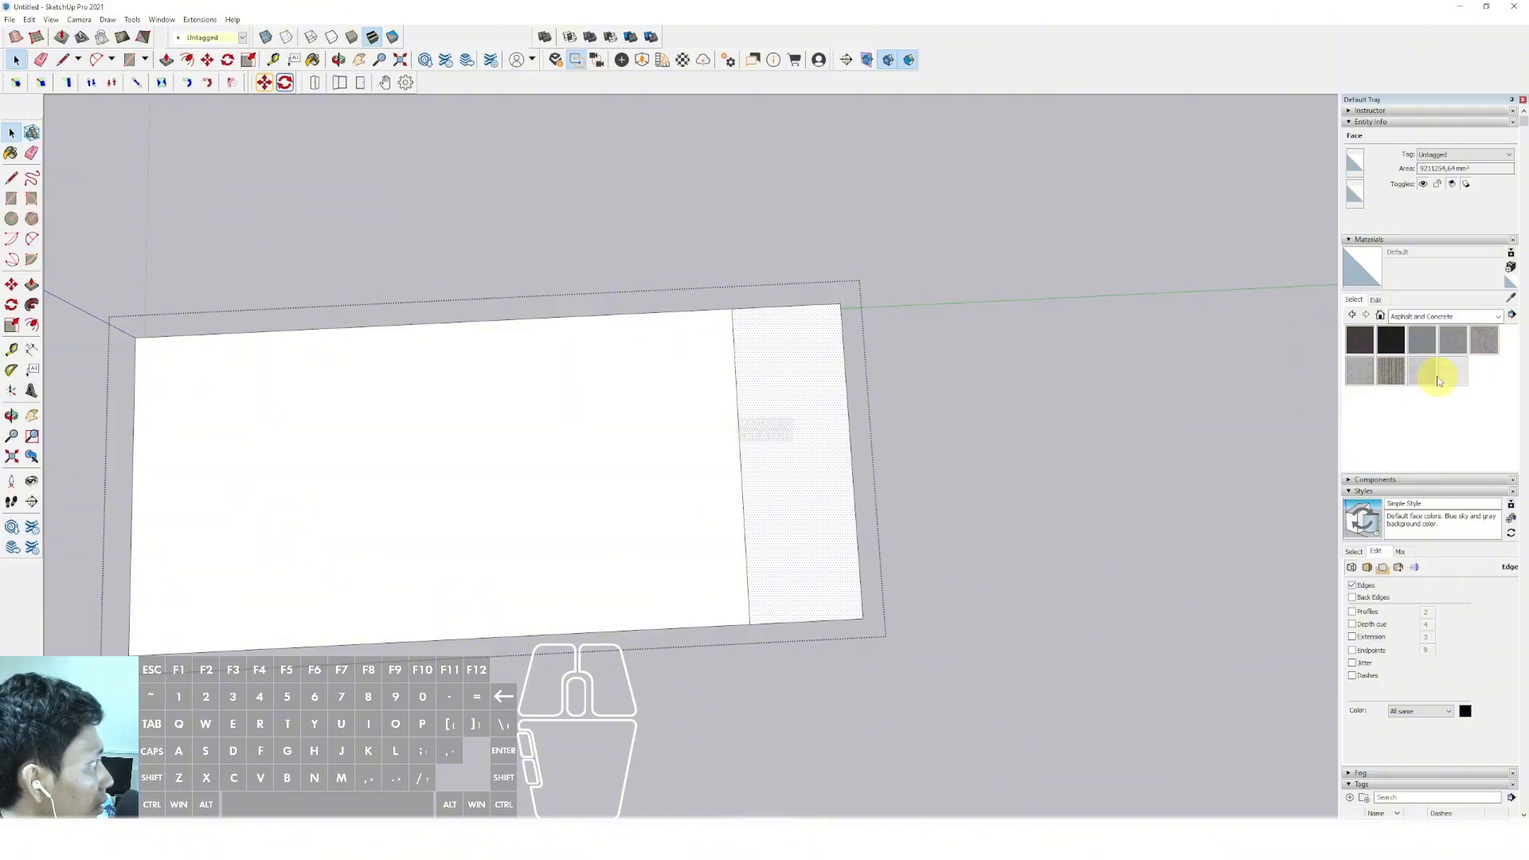
pyautogui.click(784, 434)
pyautogui.press('space')
pyautogui.click(768, 215)
pyautogui.scroll(-3, 723, 372)
pyautogui.moveTo(723, 372); pyautogui.dragTo(1181, 137, button='middle')
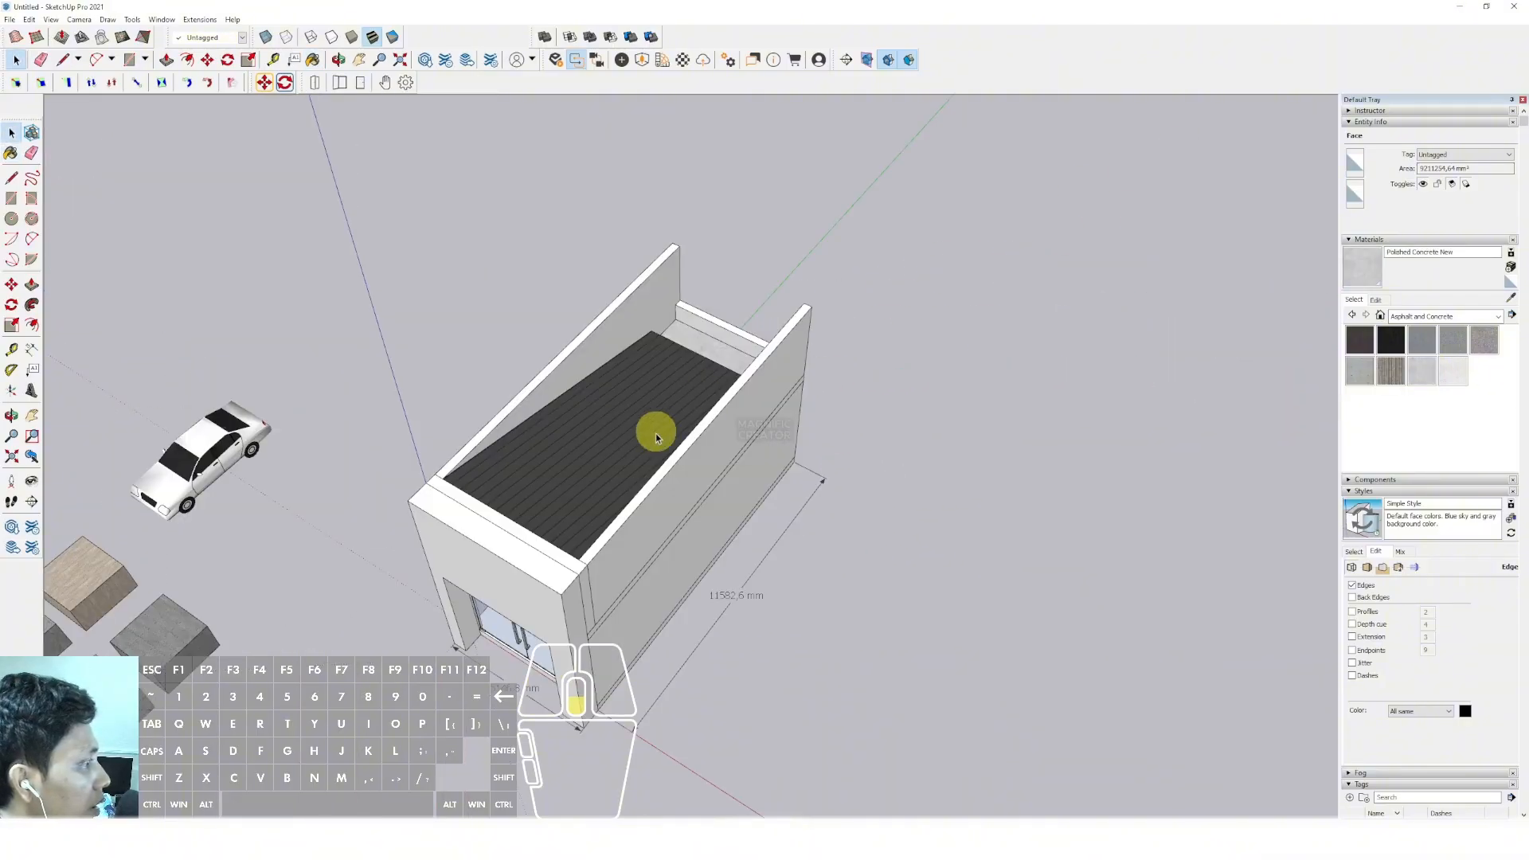
# Open the front frame group and draw a horizontal joint line from the opening's upper right corner to the outer edge
pyautogui.moveTo(655, 432); pyautogui.dragTo(764, 350, button='middle')
pyautogui.scroll(1, 575, 568)
pyautogui.moveTo(575, 568); pyautogui.dragTo(745, 228, button='middle')
pyautogui.scroll(3, 683, 459)
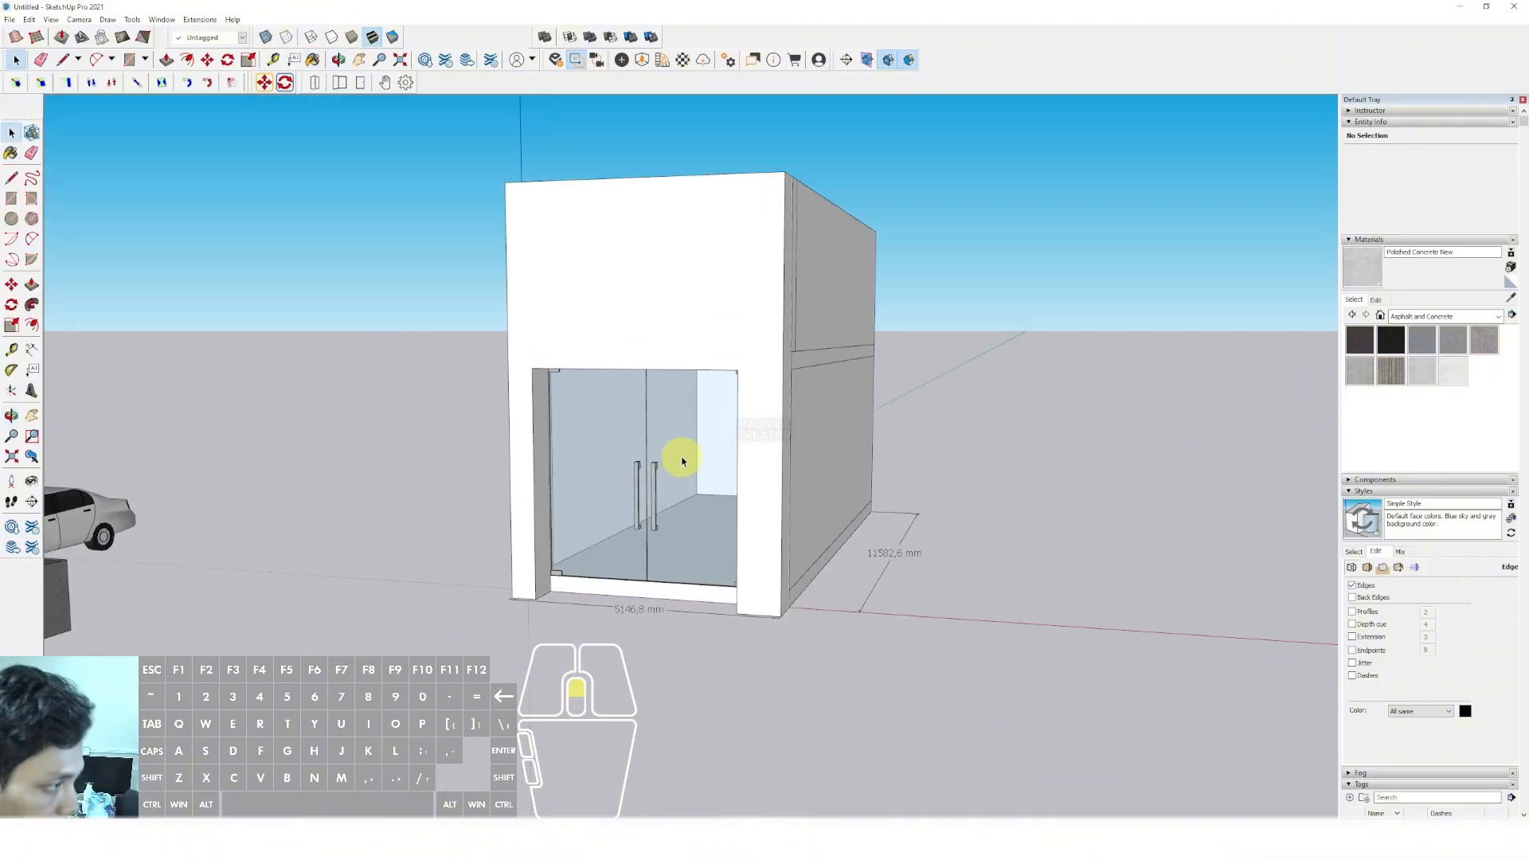
pyautogui.moveTo(683, 460); pyautogui.dragTo(774, 337, button='middle')
pyautogui.keyDown('shift'); pyautogui.moveTo(775, 337); pyautogui.dragTo(720, 334, button='middle'); pyautogui.keyUp('shift')
pyautogui.scroll(1, 720, 334)
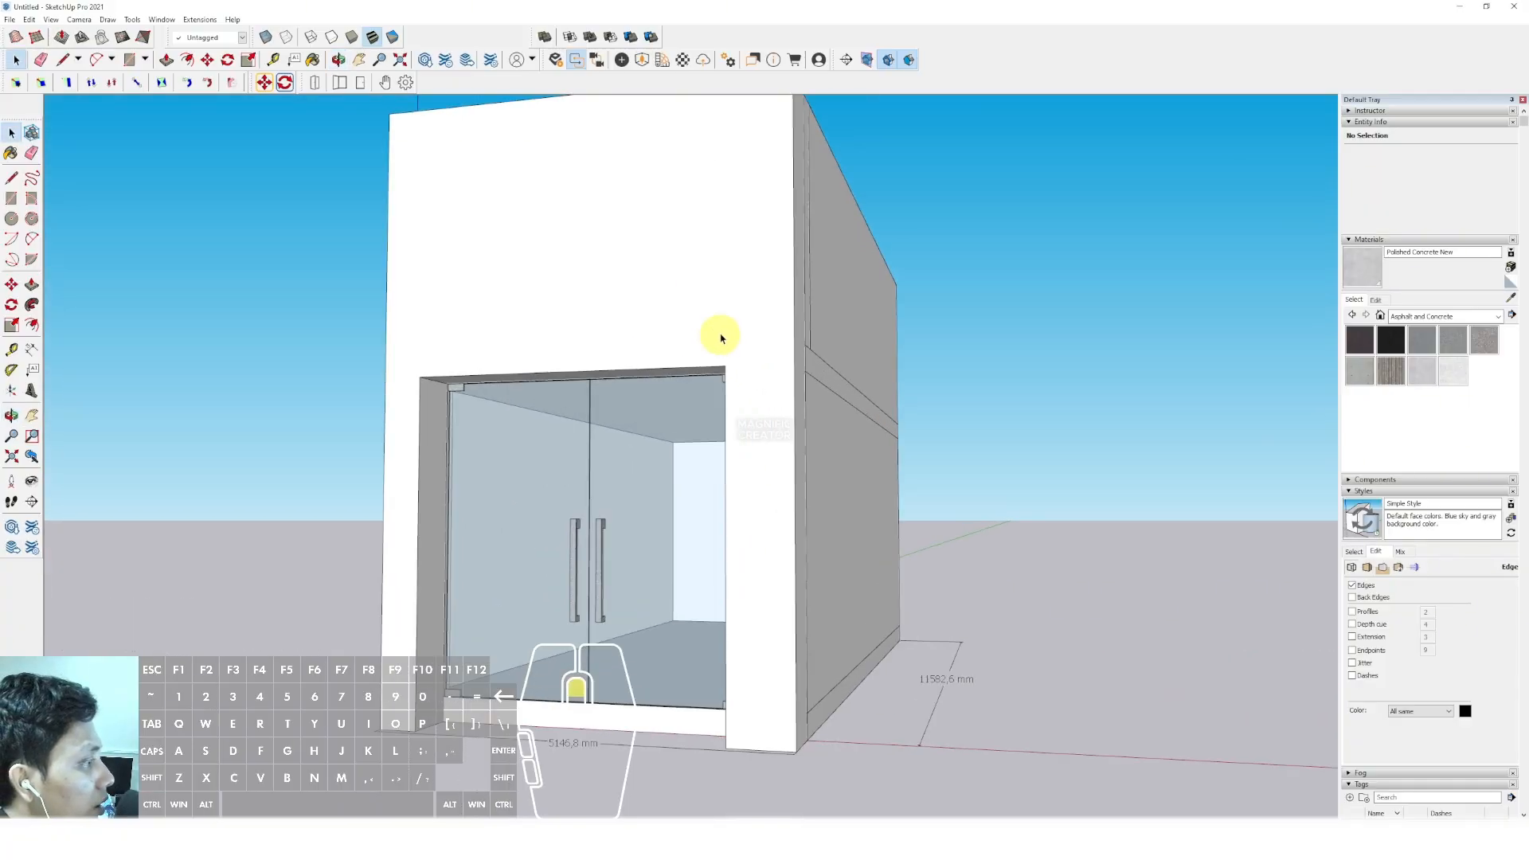
pyautogui.tripleClick(719, 329)
pyautogui.press('l')
pyautogui.click(724, 364)
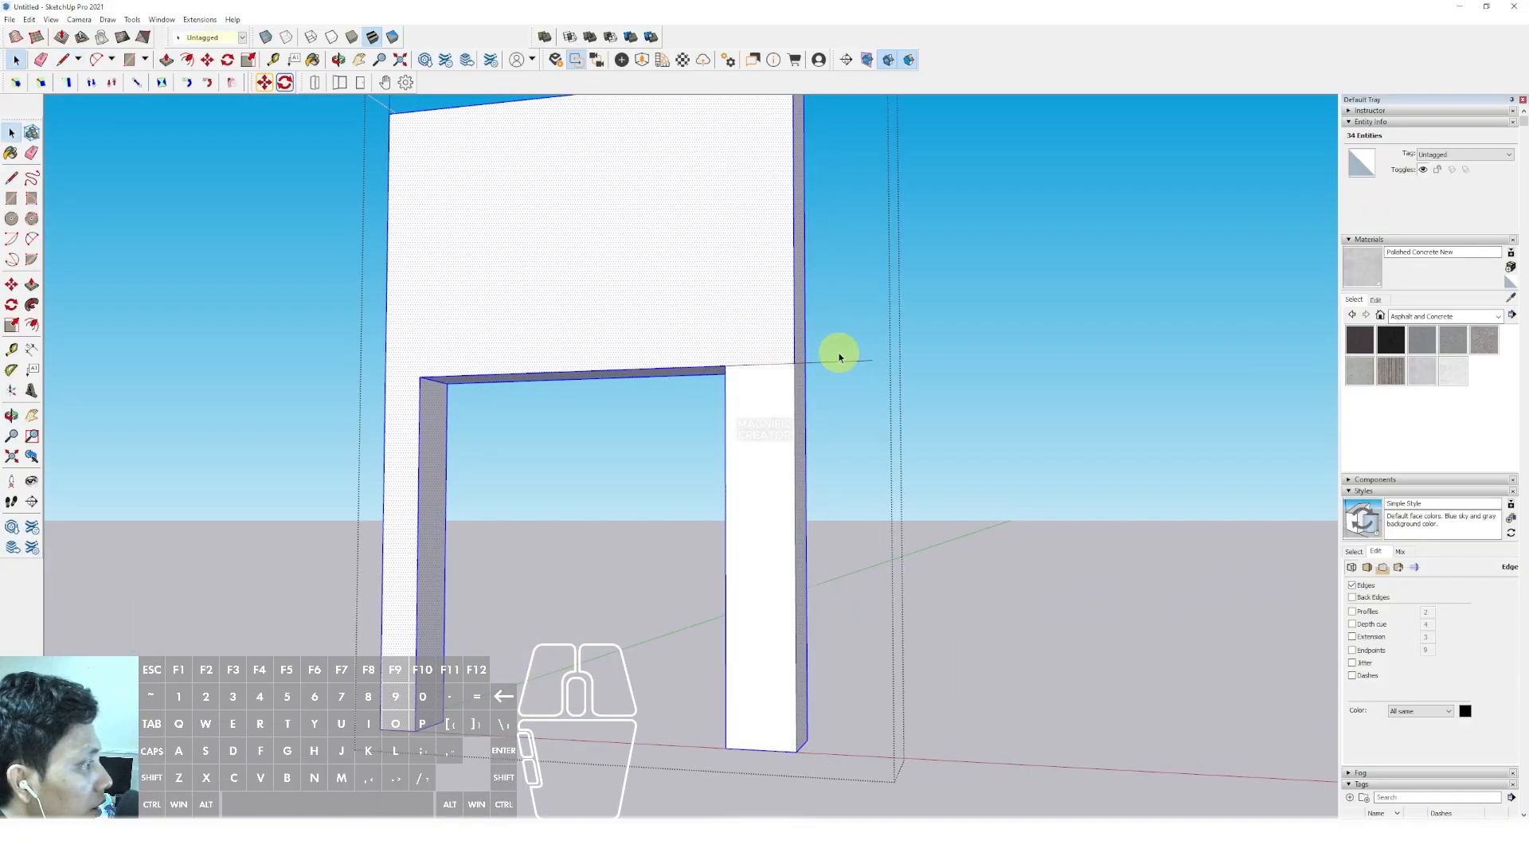
pyautogui.click(795, 364)
# Draw a horizontal joint line from the opening's upper left corner past the outer edge and erase the overhang
pyautogui.press('d')
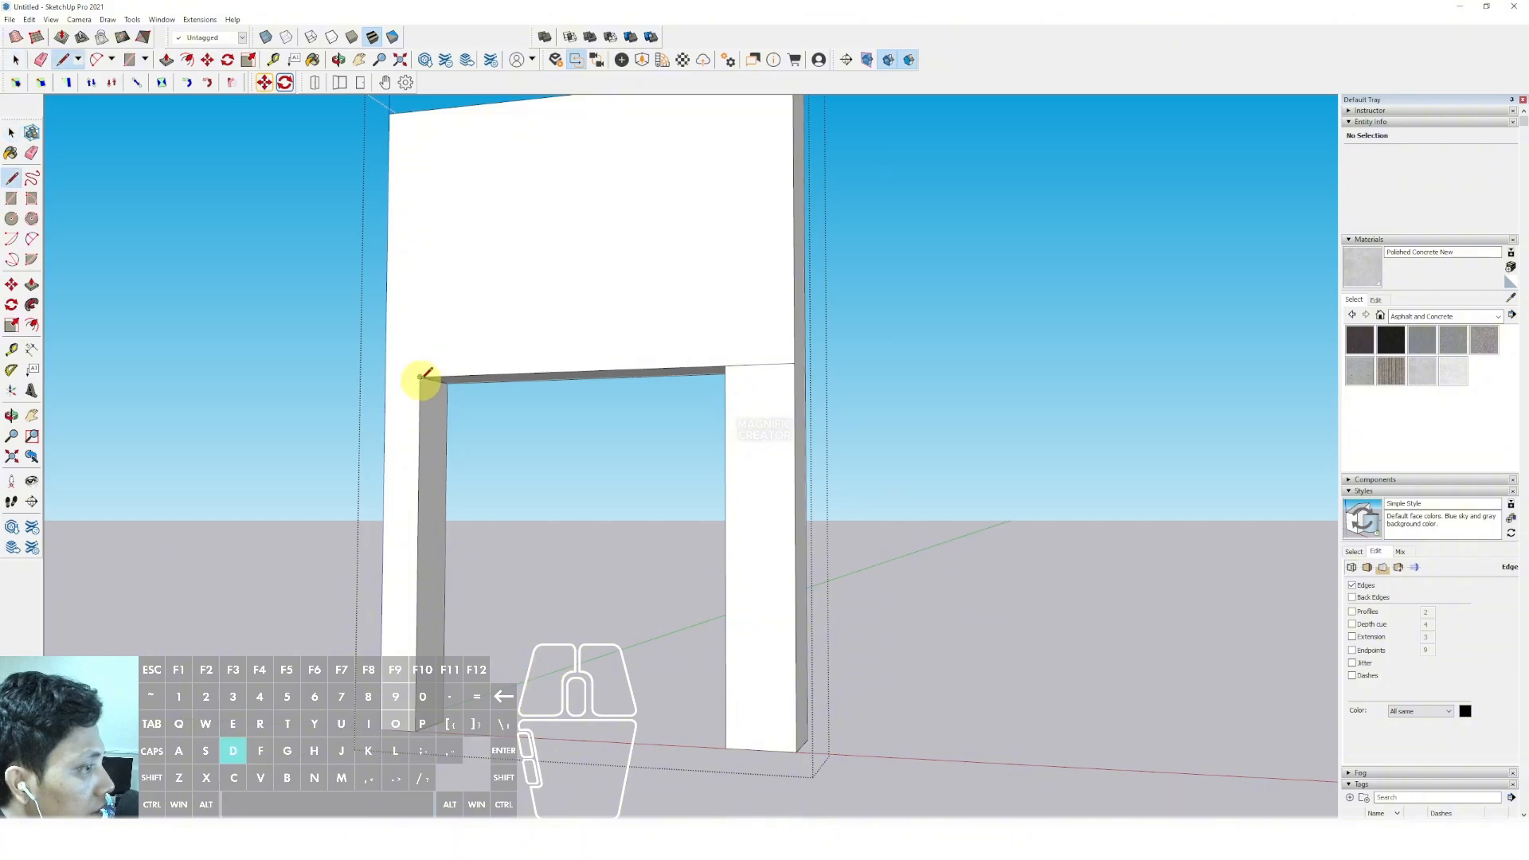
pyautogui.click(420, 378)
pyautogui.click(304, 381)
pyautogui.press('e')
pyautogui.moveTo(324, 370); pyautogui.dragTo(311, 398)
pyautogui.press('space')
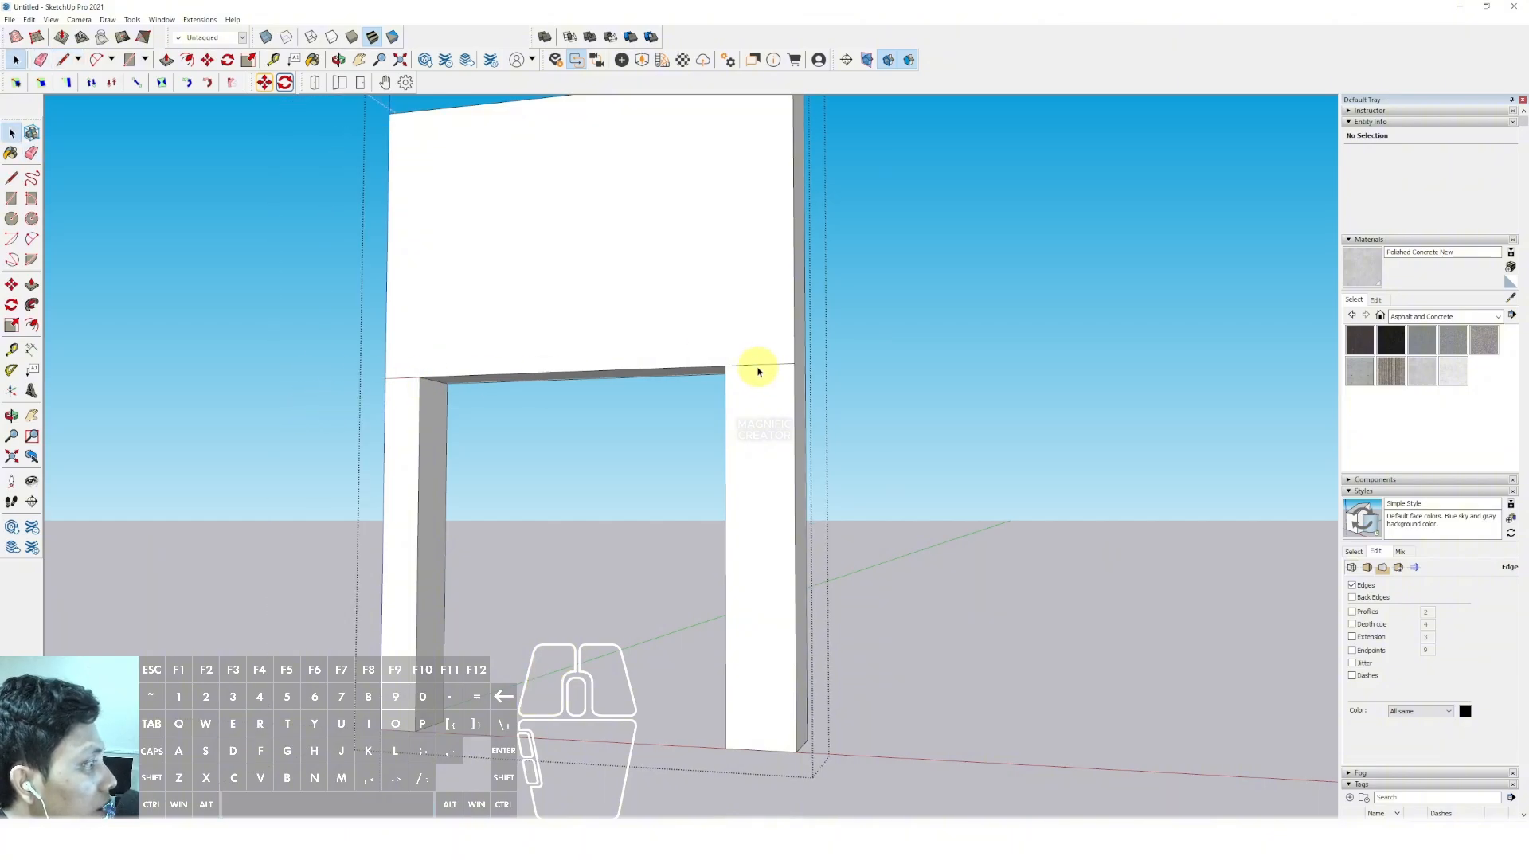
# Draw a horizontal joint line across the facade panel at mid-height and remove the part extending past its edge
pyautogui.scroll(-2, 758, 372)
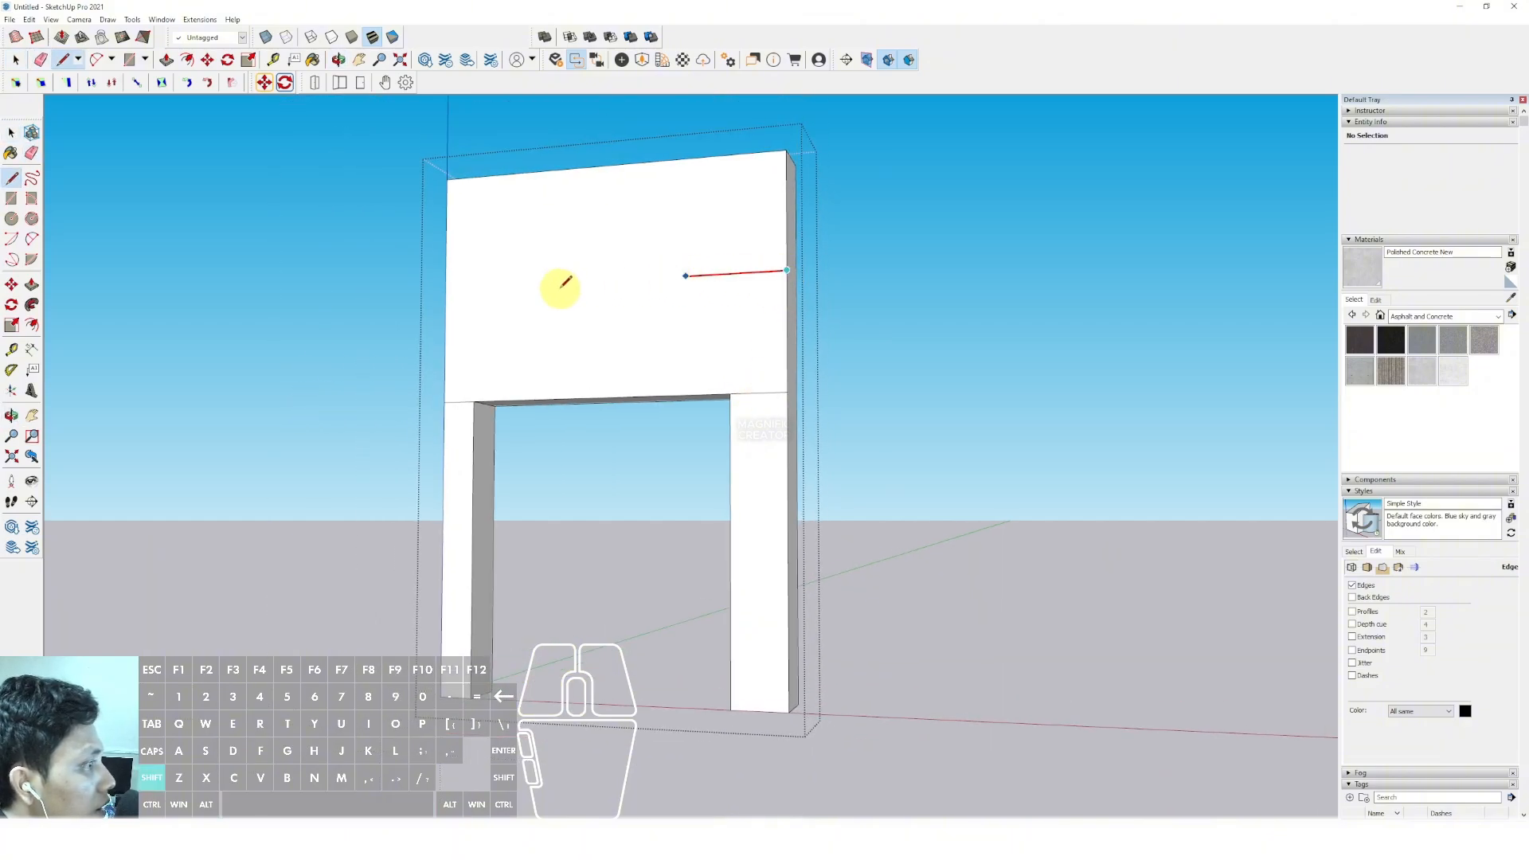
pyautogui.keyDown('shift'); pyautogui.click(361, 299); pyautogui.keyUp('shift')
pyautogui.press('space')
pyautogui.moveTo(389, 275); pyautogui.dragTo(381, 309)
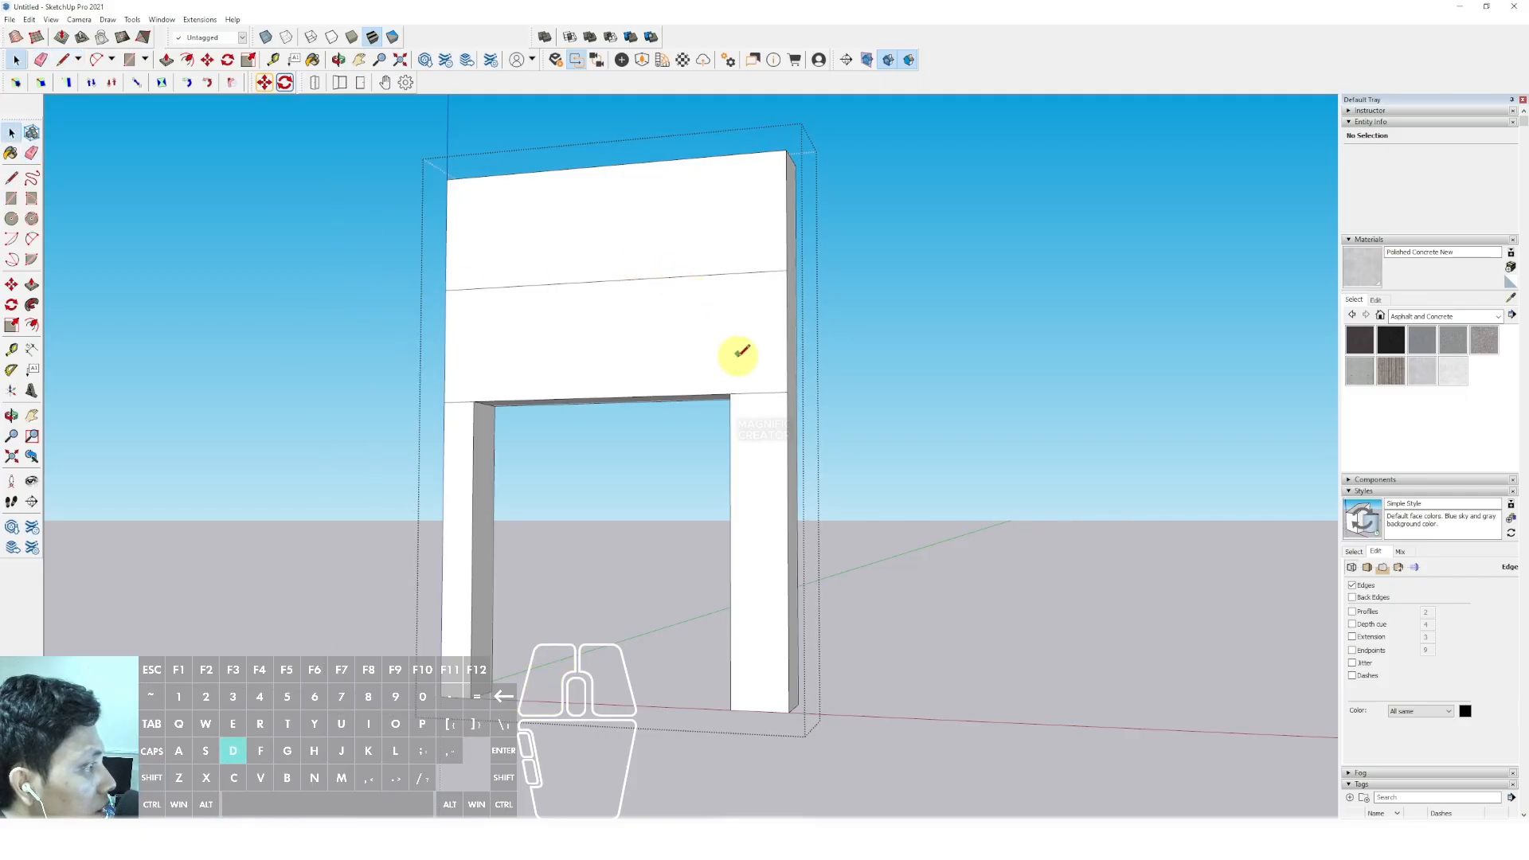
# Draw vertical joint lines from both upper corners of the opening to the facade's top and erase the excess
pyautogui.press('d')
pyautogui.press('space')
pyautogui.press('d')
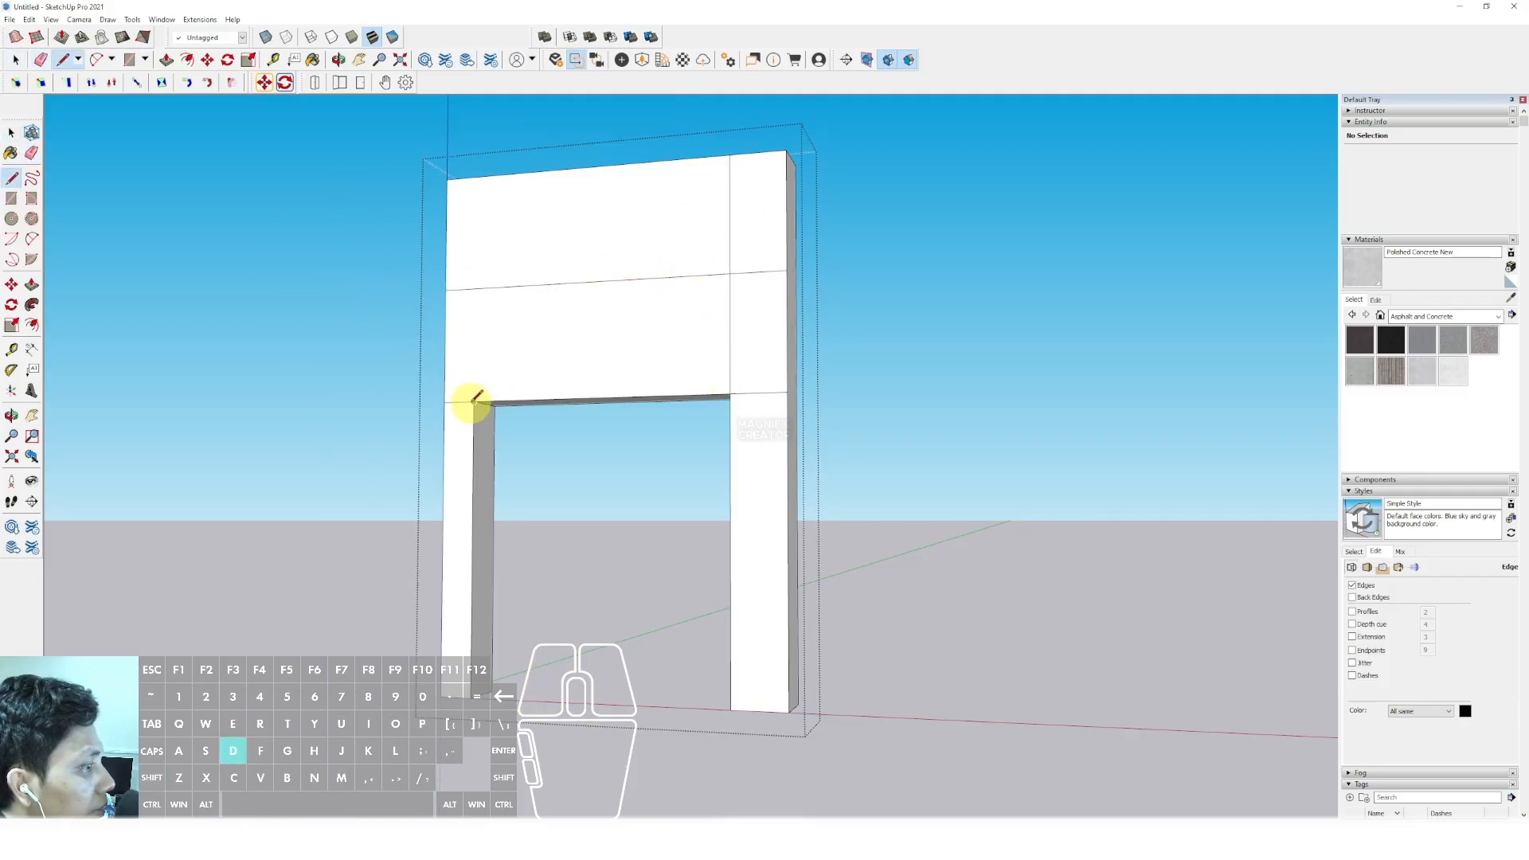
pyautogui.click(474, 401)
pyautogui.keyDown('shift'); pyautogui.click(517, 149); pyautogui.keyUp('shift')
pyautogui.press('e')
pyautogui.click(476, 160)
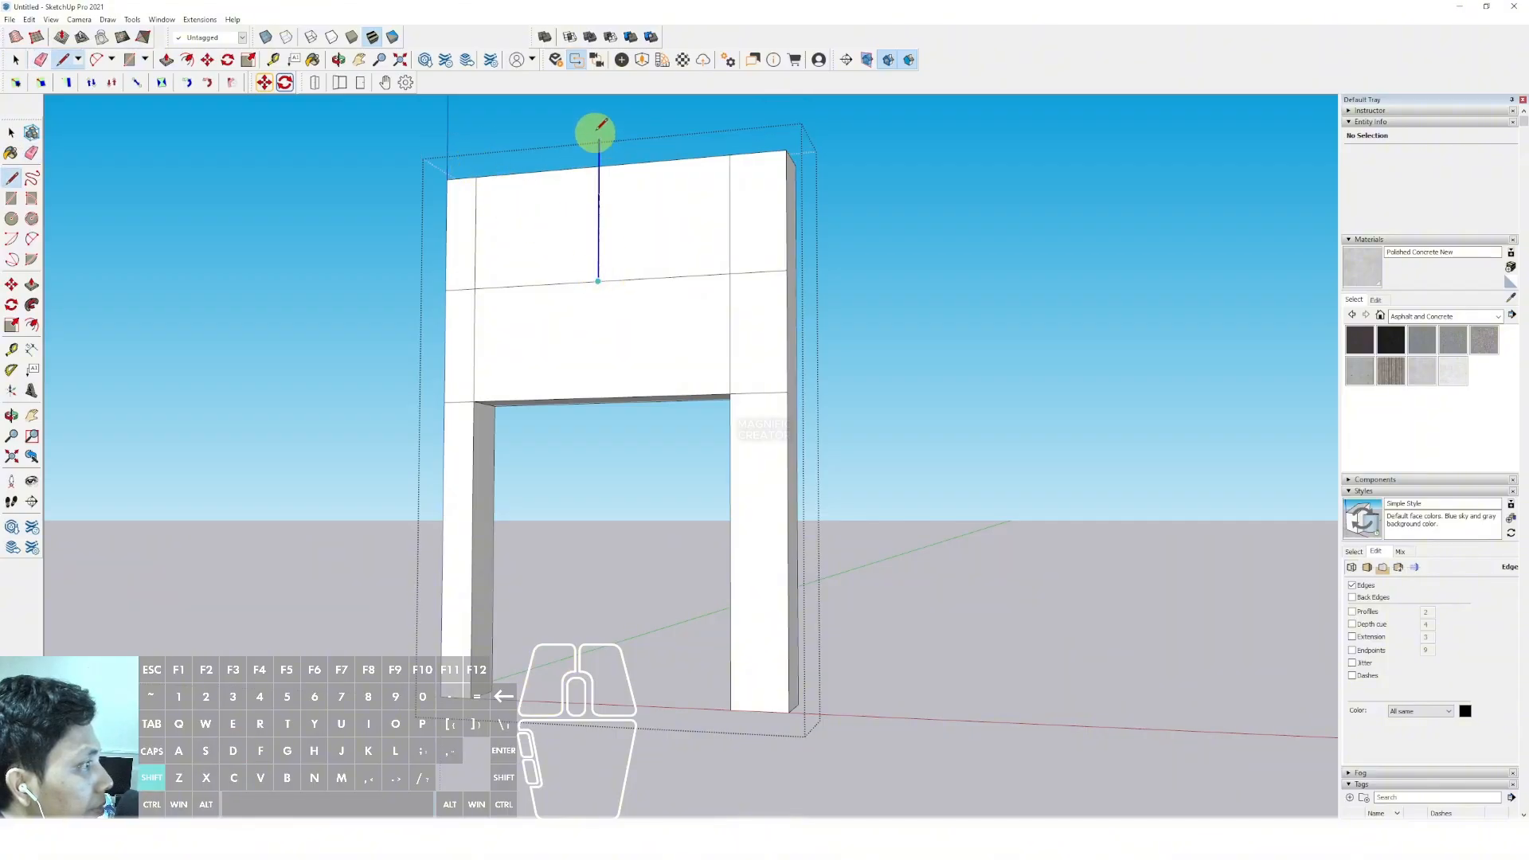
# Draw a vertical center joint line through the facade's upper and lower panel rows, down to the opening
pyautogui.click(599, 159)
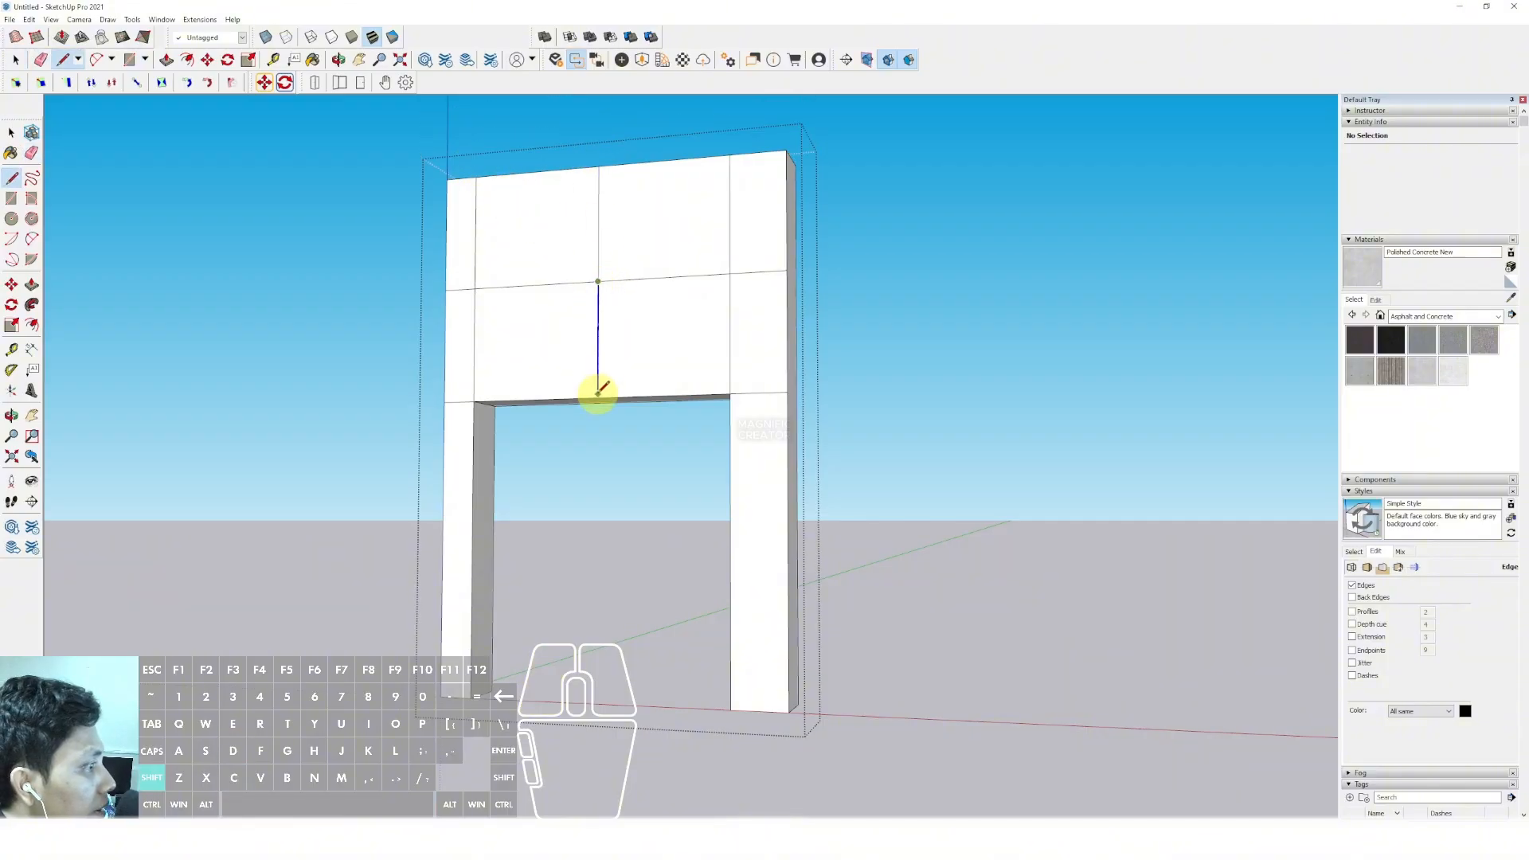
pyautogui.keyDown('shift'); pyautogui.click(598, 397); pyautogui.keyUp('shift')
pyautogui.press('space')
# Draw horizontal joint lines across both front columns at mid-height and close the frame group
pyautogui.scroll(-1, 629, 392)
pyautogui.keyDown('shift'); pyautogui.moveTo(636, 392); pyautogui.dragTo(607, 313, button='middle'); pyautogui.keyUp('shift')
pyautogui.press('d')
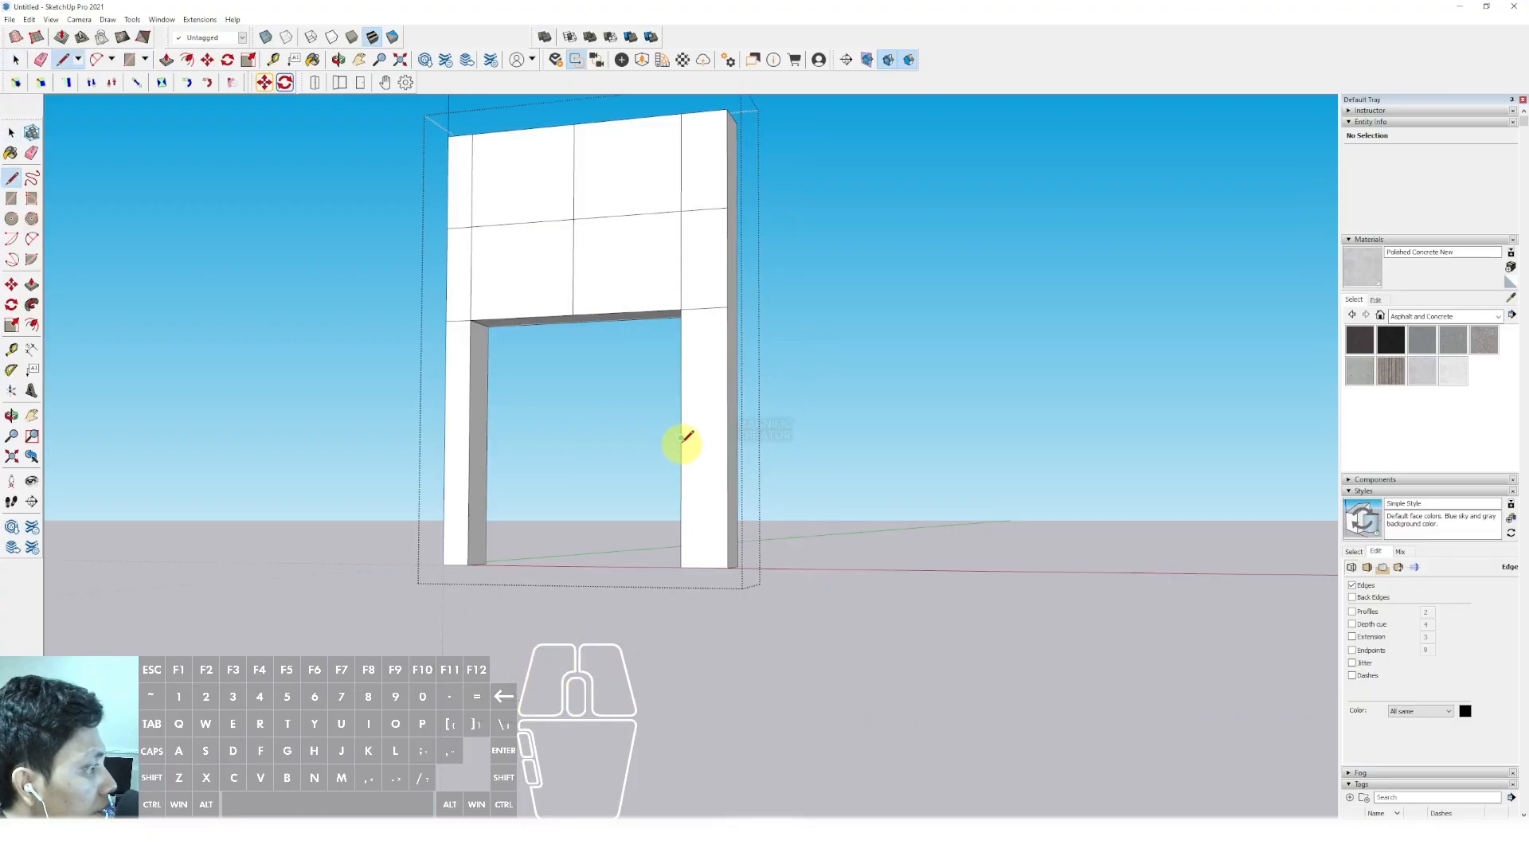
pyautogui.click(681, 437)
pyautogui.click(727, 436)
pyautogui.press('e')
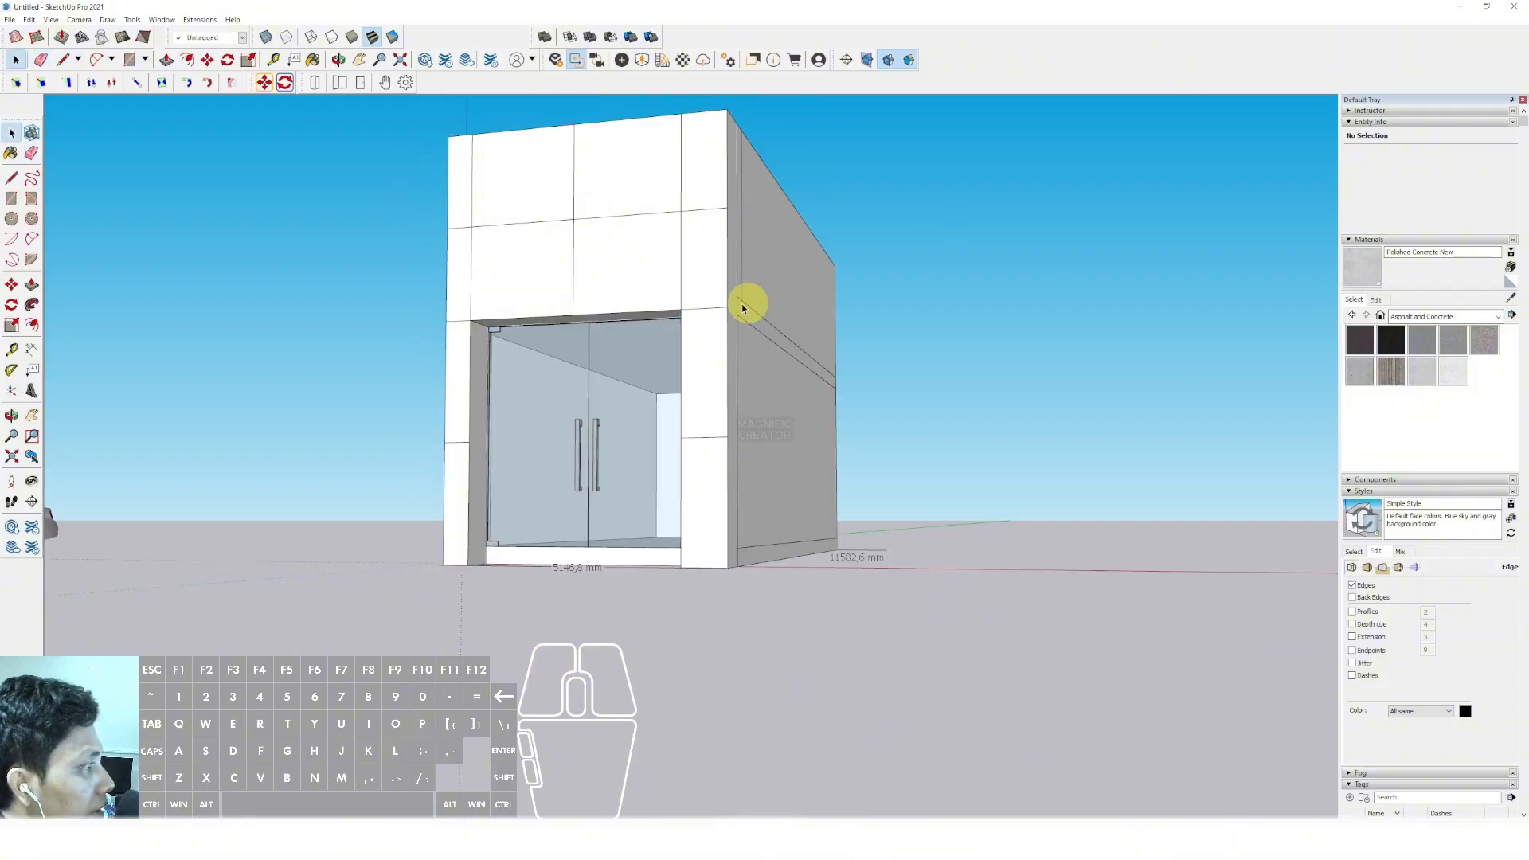
pyautogui.moveTo(744, 304); pyautogui.dragTo(655, 301, button='middle')
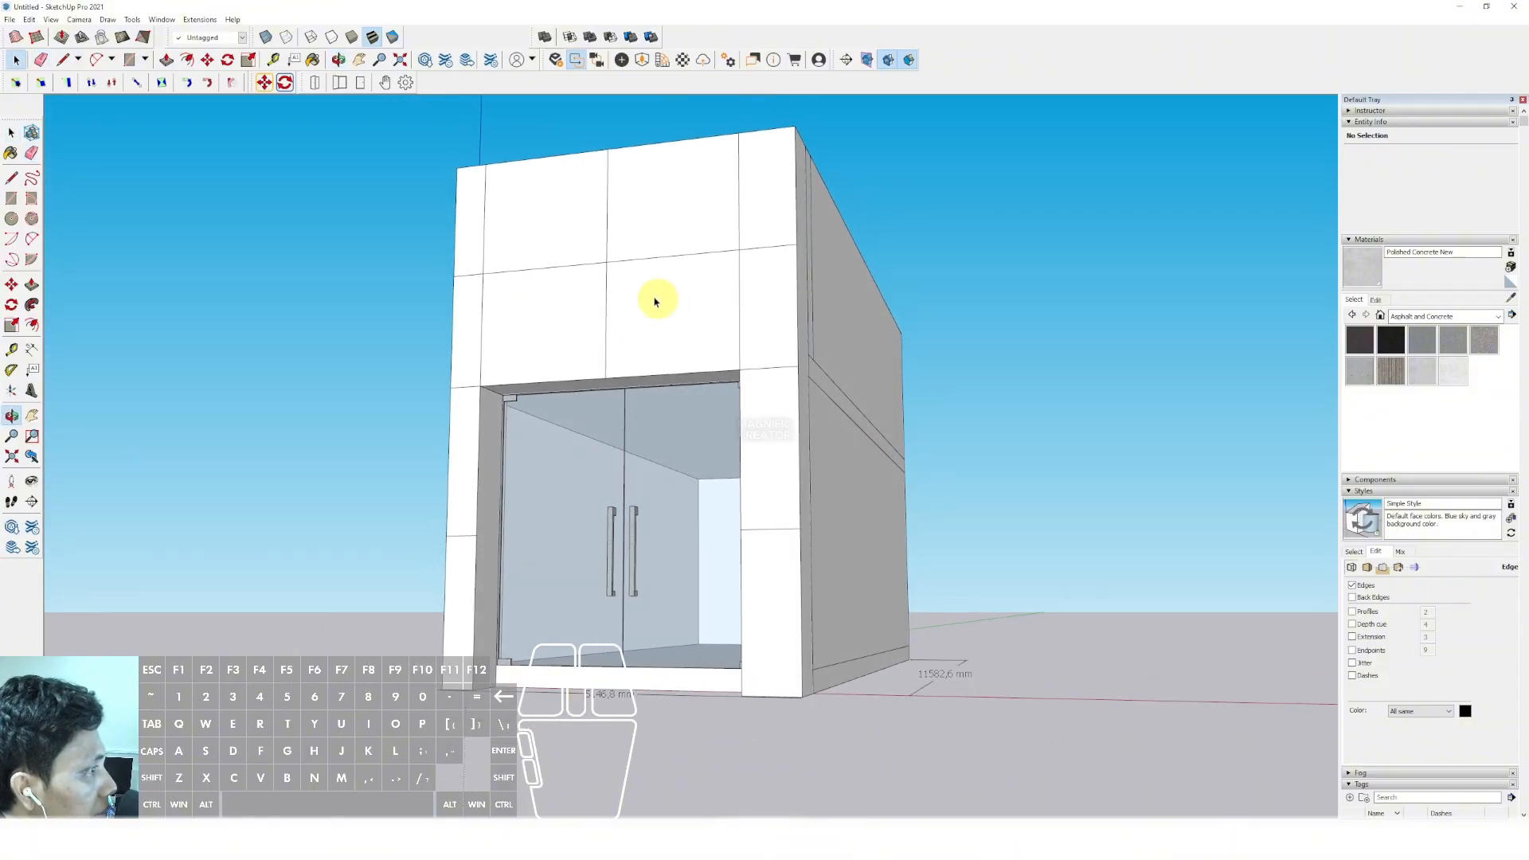
# Draw a narrow vertical strip on the facade from its top edge to the opening, and extrude it outward as a slat
pyautogui.click(519, 160)
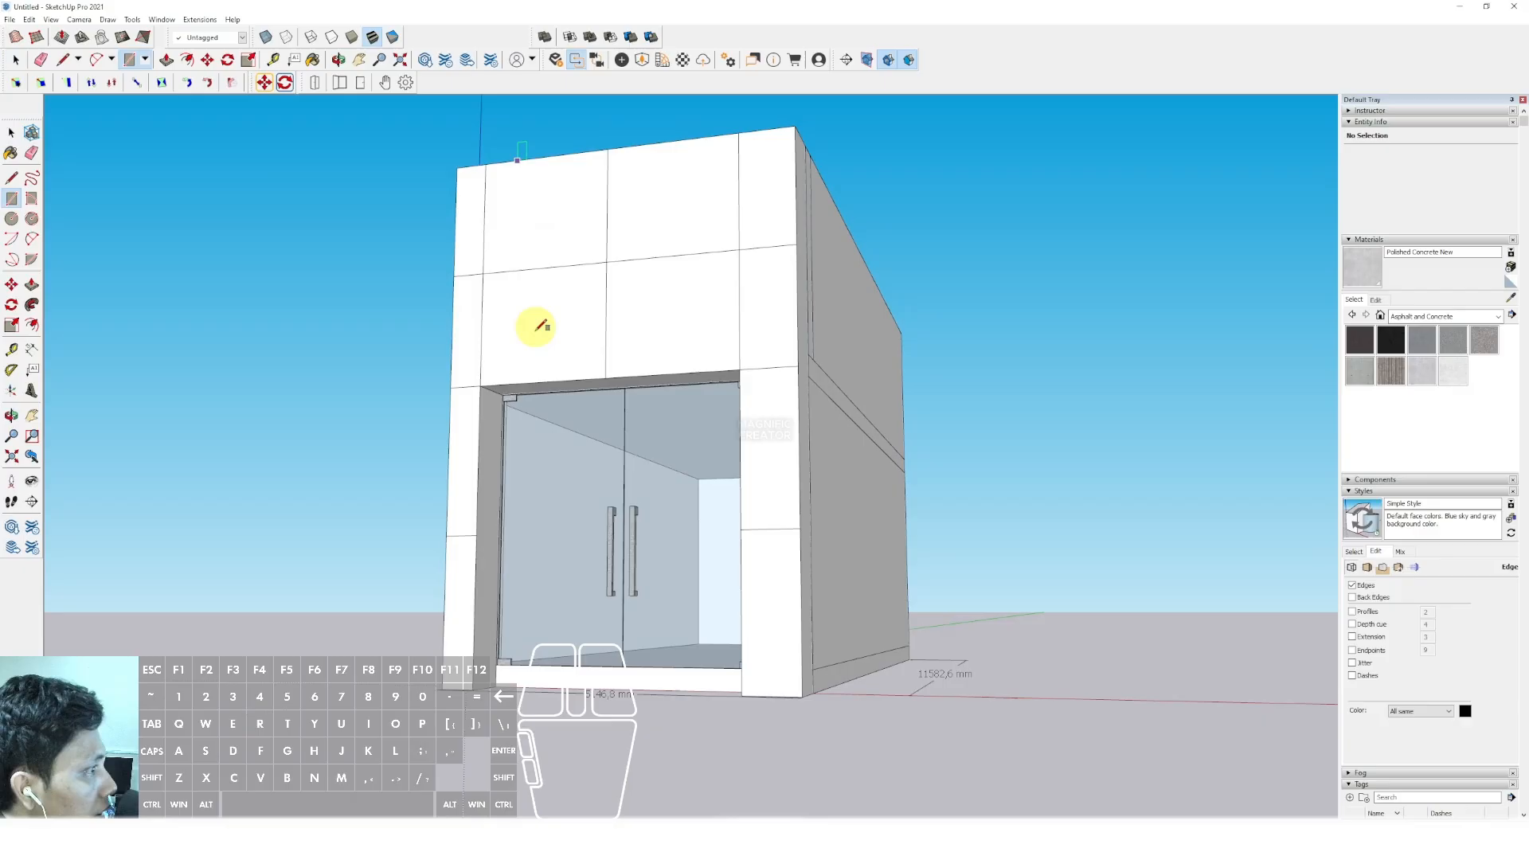
pyautogui.scroll(2, 520, 382)
pyautogui.click(519, 383)
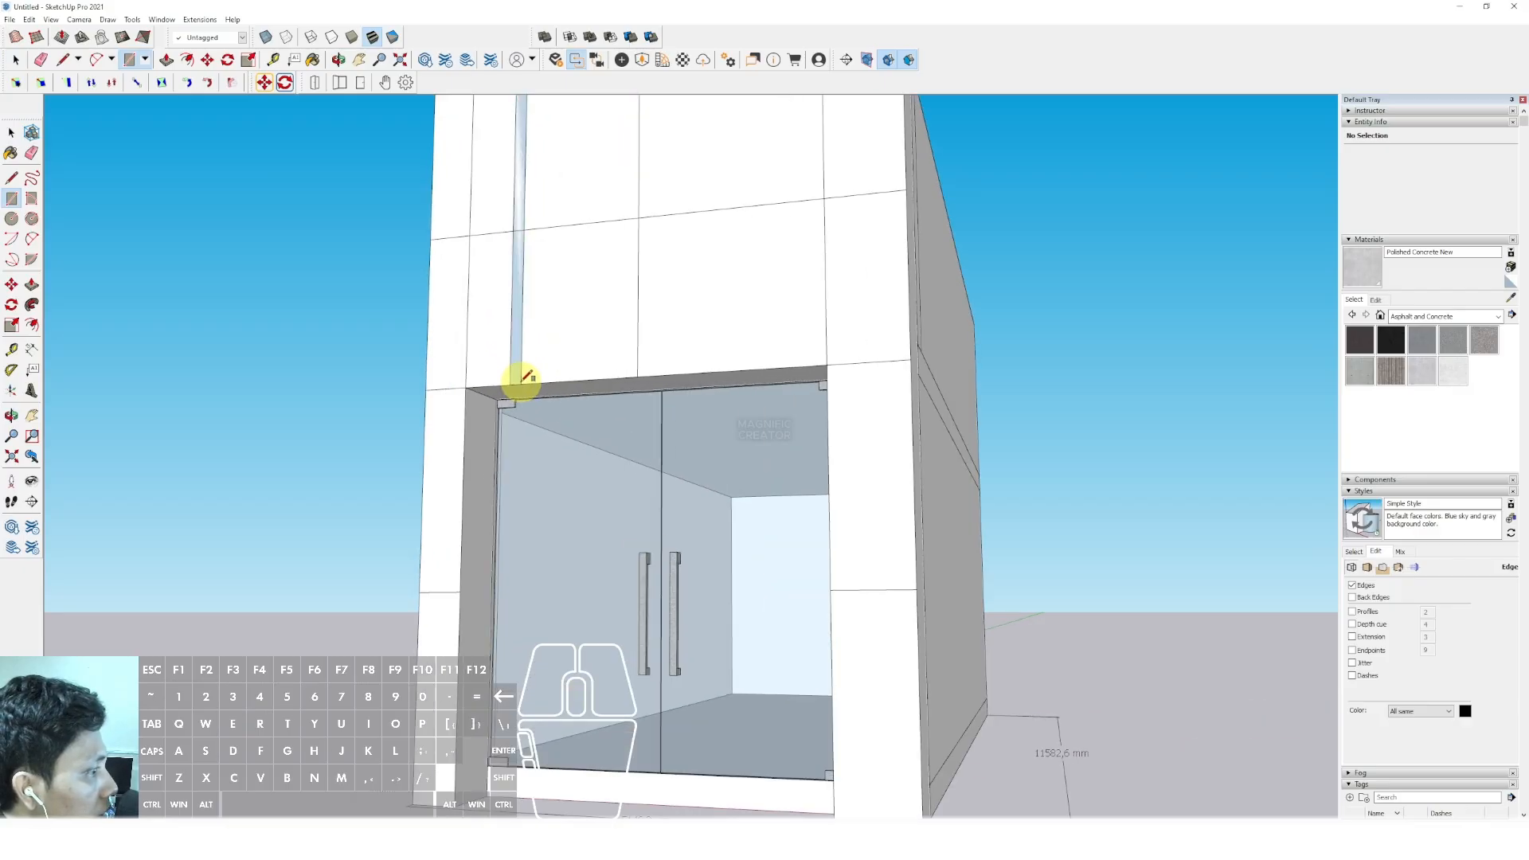
pyautogui.scroll(1, 518, 366)
pyautogui.press('space')
pyautogui.scroll(1, 515, 338)
pyautogui.press('p')
pyautogui.doubleClick(513, 314)
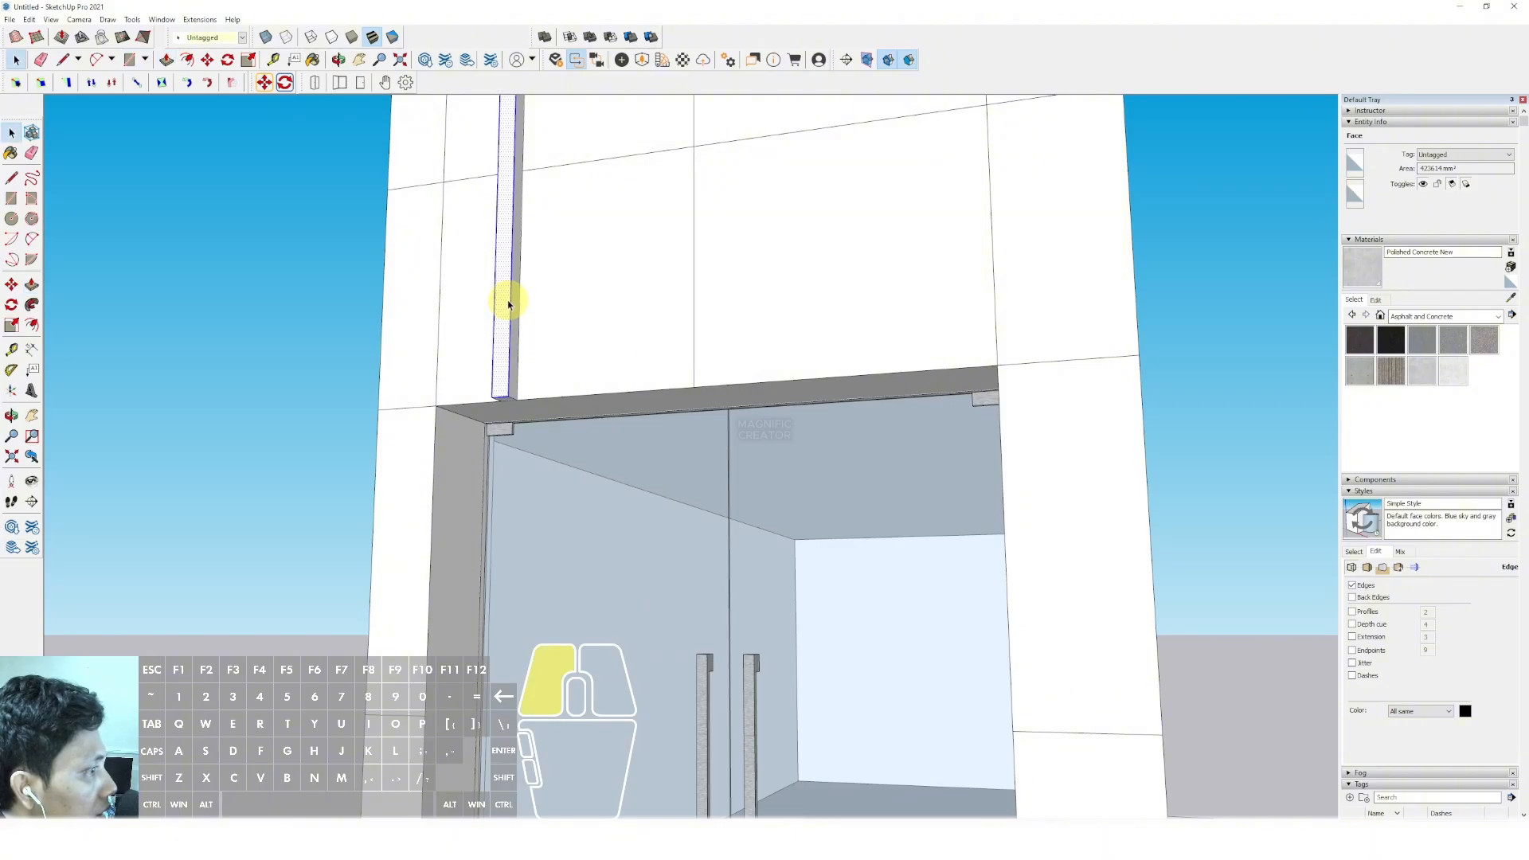
# Group the slat and paint it with the dark wood material sampled from the material block beside the palm tree
pyautogui.scroll(-5, 508, 303)
pyautogui.click(1510, 301)
pyautogui.scroll(-3, 870, 372)
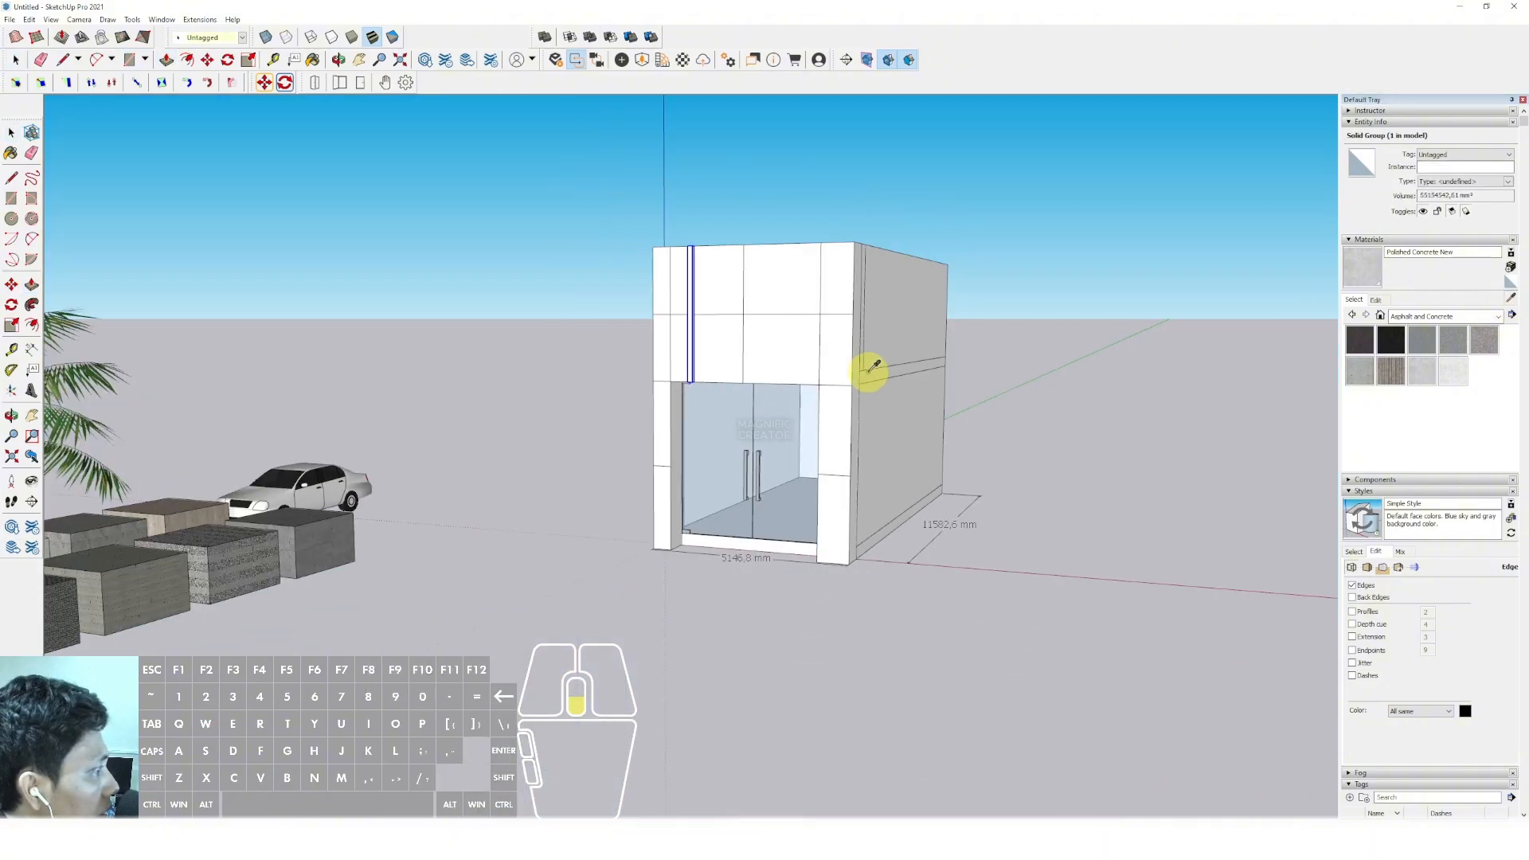
pyautogui.moveTo(686, 438); pyautogui.dragTo(772, 582, button='middle')
pyautogui.keyDown('shift'); pyautogui.moveTo(334, 525); pyautogui.dragTo(483, 424, button='middle'); pyautogui.keyUp('shift')
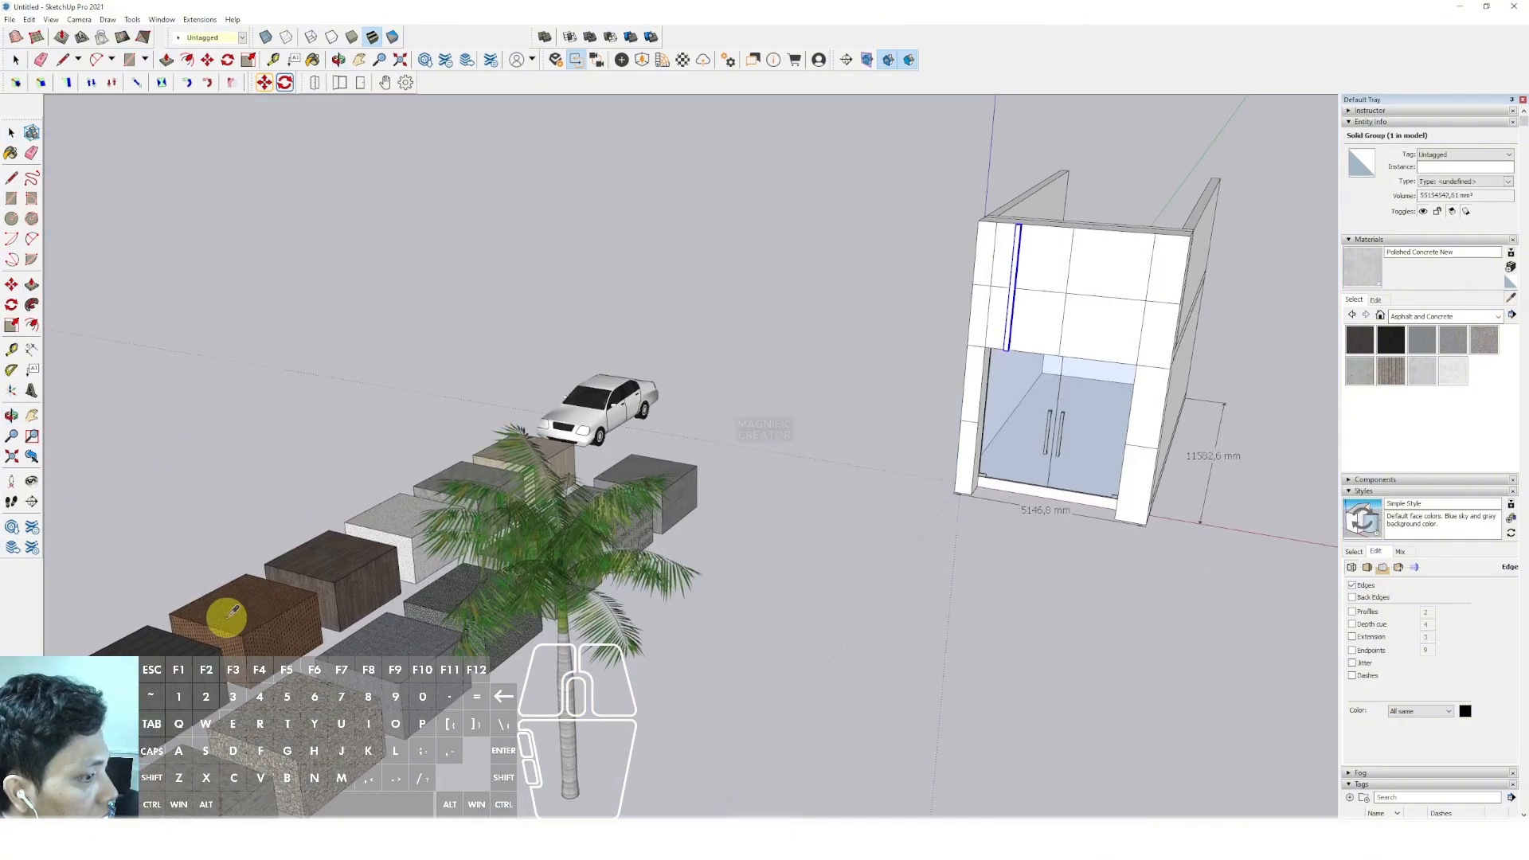
pyautogui.click(322, 568)
pyautogui.scroll(5, 1051, 329)
pyautogui.click(1004, 308)
pyautogui.moveTo(1001, 312)
pyautogui.mouseDown(button='middle')
pyautogui.moveTo(849, 420)
pyautogui.moveTo(850, 231)
pyautogui.mouseUp(button='middle')
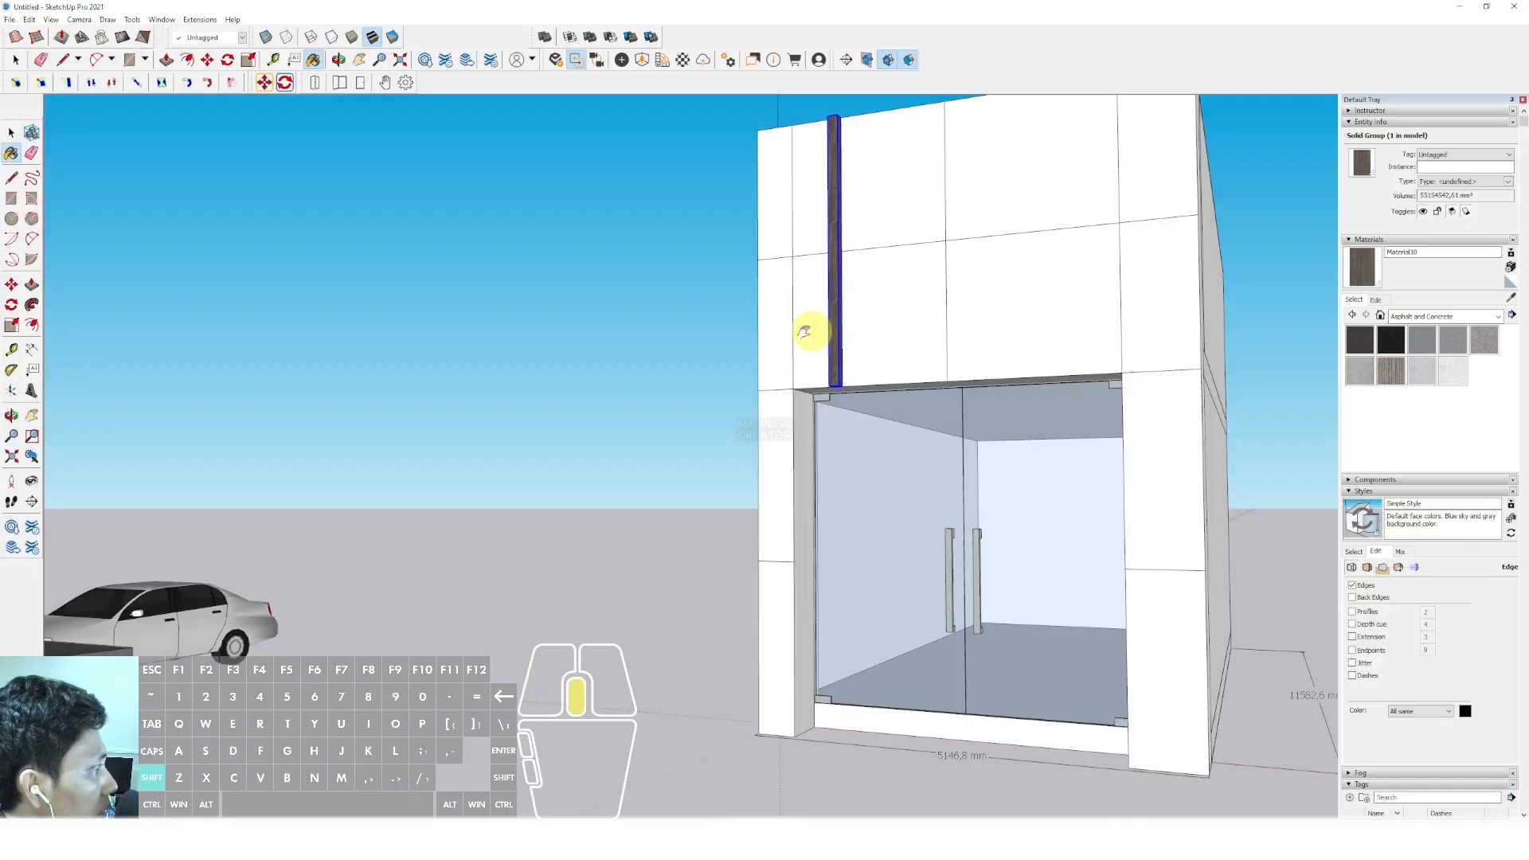
# Copy the wood slat twice toward the facade's center at even spacing
pyautogui.keyDown('shift'); pyautogui.moveTo(804, 331); pyautogui.dragTo(715, 274, button='middle'); pyautogui.keyUp('shift')
pyautogui.scroll(1, 714, 317)
pyautogui.press('space')
pyautogui.press('m')
pyautogui.press('ctrl')
pyautogui.click(714, 329)
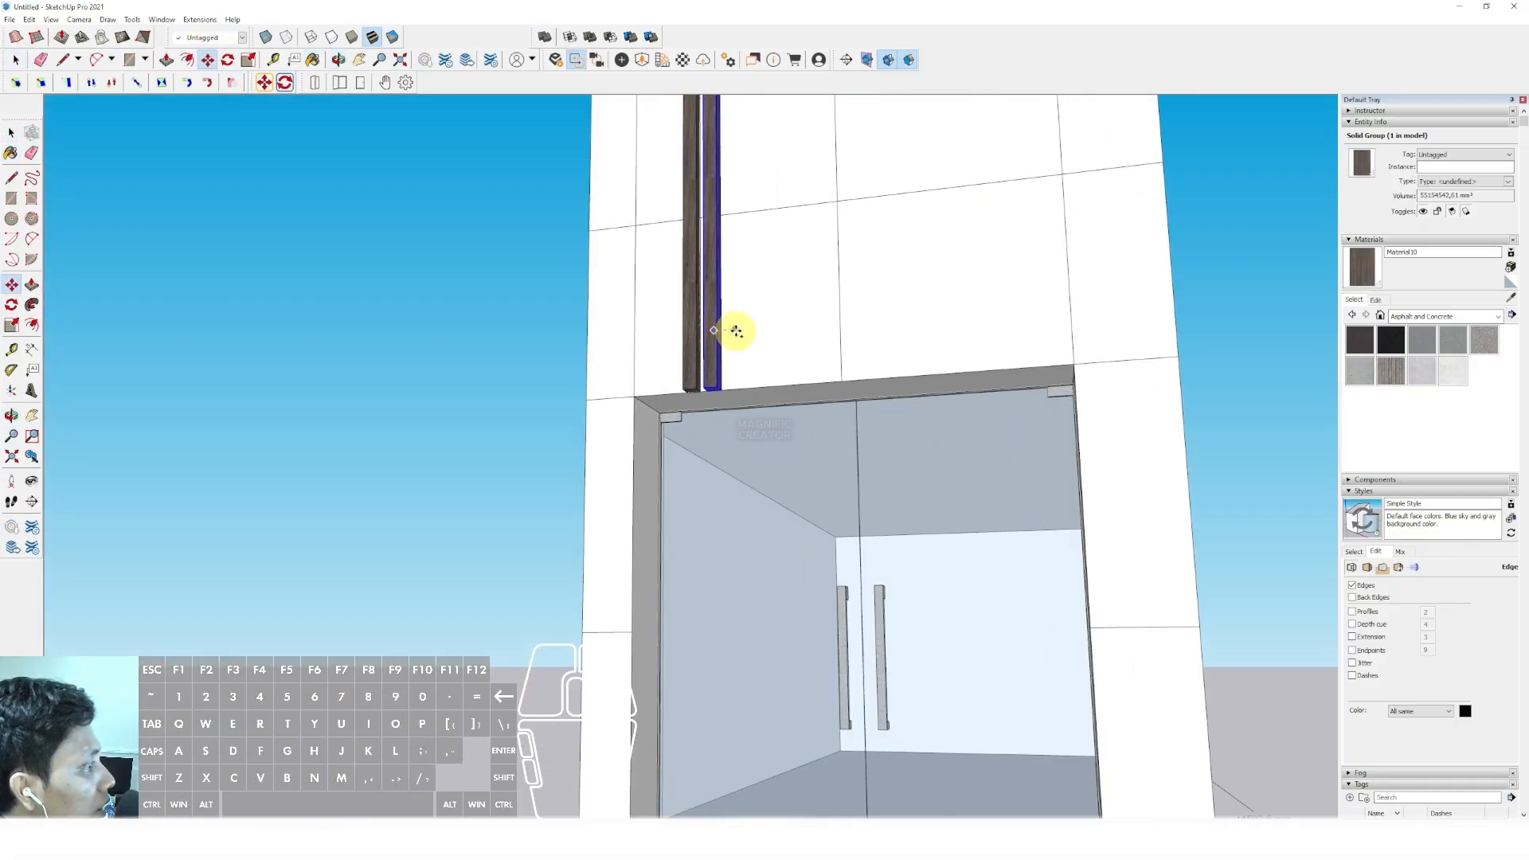
pyautogui.keyDown('shift'); pyautogui.click(738, 331); pyautogui.keyUp('shift')
pyautogui.press('ctrl')
pyautogui.click(746, 315)
pyautogui.keyDown('shift'); pyautogui.click(769, 315); pyautogui.keyUp('shift')
pyautogui.scroll(-1, 693, 345)
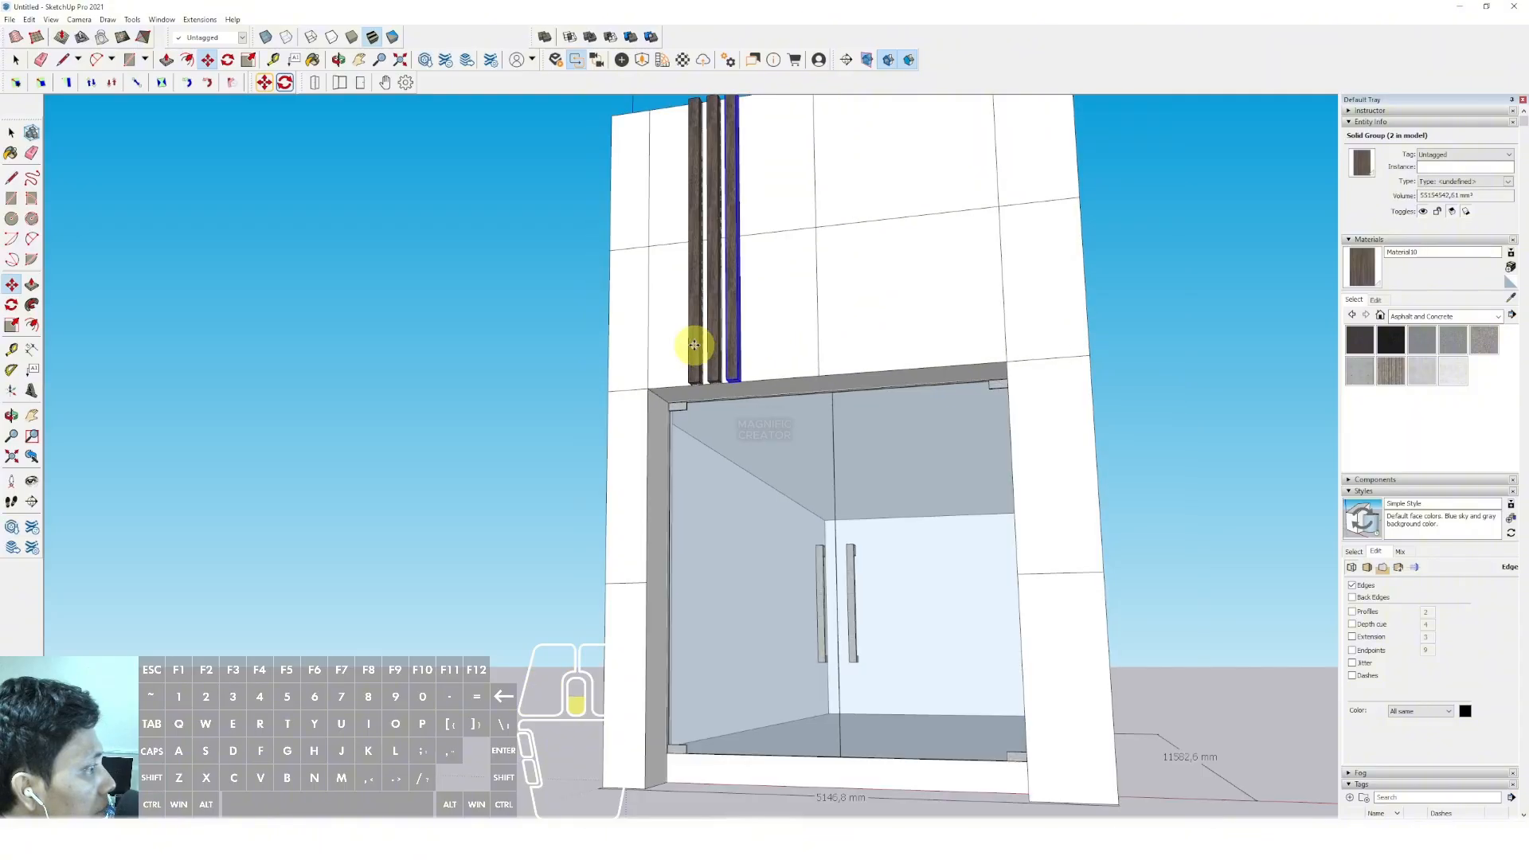
# Copy the set of three wood slats twice toward the facade's left edge, continuing the same spacing
pyautogui.scroll(1, 694, 345)
pyautogui.press('space')
pyautogui.keyDown('shift'); pyautogui.click(700, 347); pyautogui.keyUp('shift')
pyautogui.keyDown('shift'); pyautogui.click(713, 346); pyautogui.keyUp('shift')
pyautogui.keyDown('shift'); pyautogui.click(731, 347); pyautogui.keyUp('shift')
pyautogui.scroll(1, 734, 348)
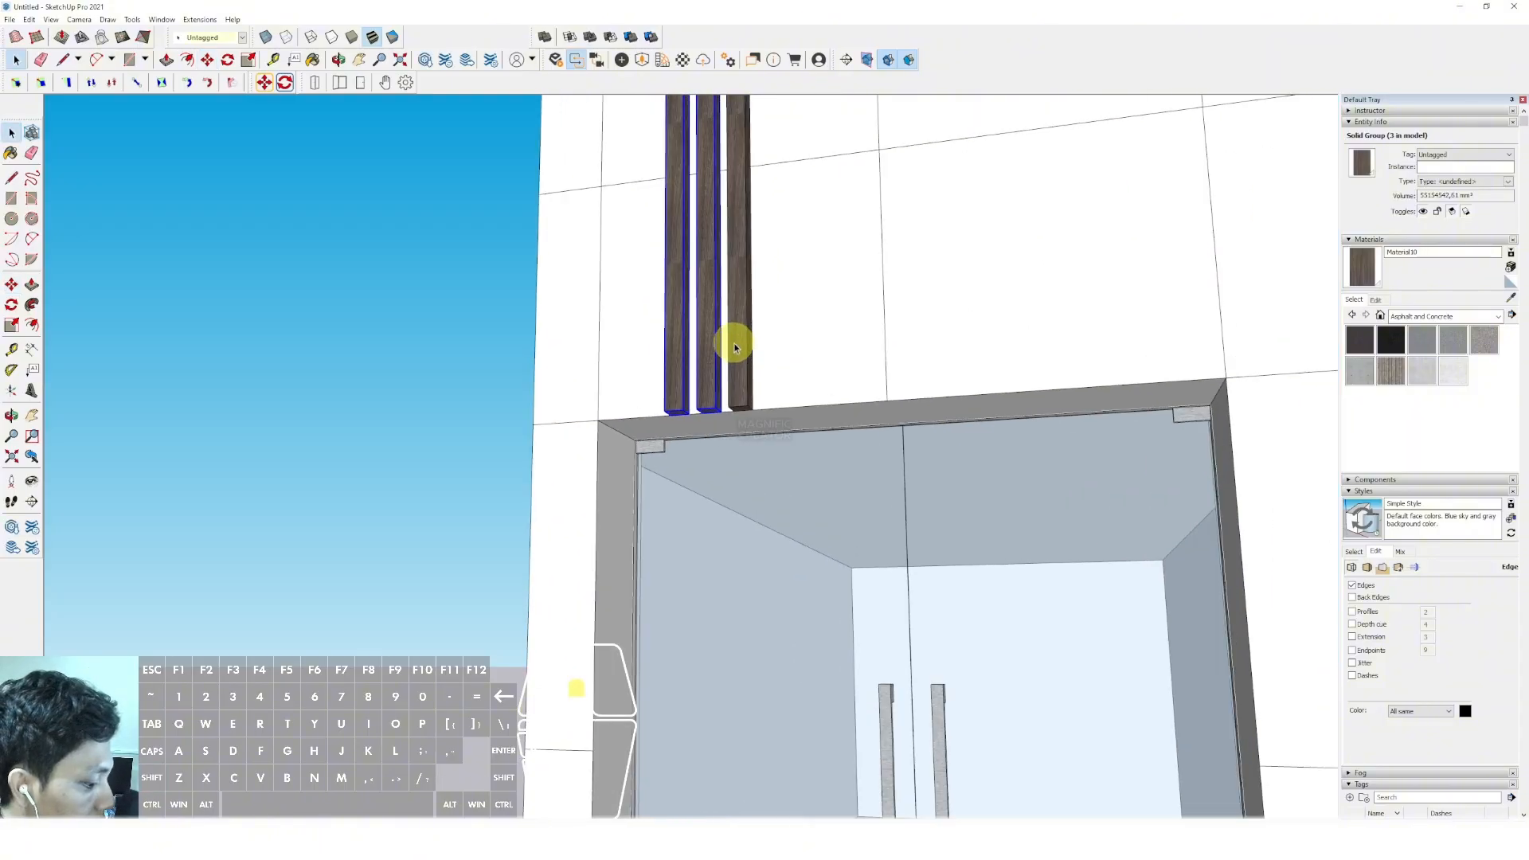
pyautogui.keyDown('shift'); pyautogui.click(745, 338); pyautogui.keyUp('shift')
pyautogui.moveTo(747, 336); pyautogui.dragTo(851, 328, button='middle')
pyautogui.press('m')
pyautogui.press('ctrl')
pyautogui.click(857, 381)
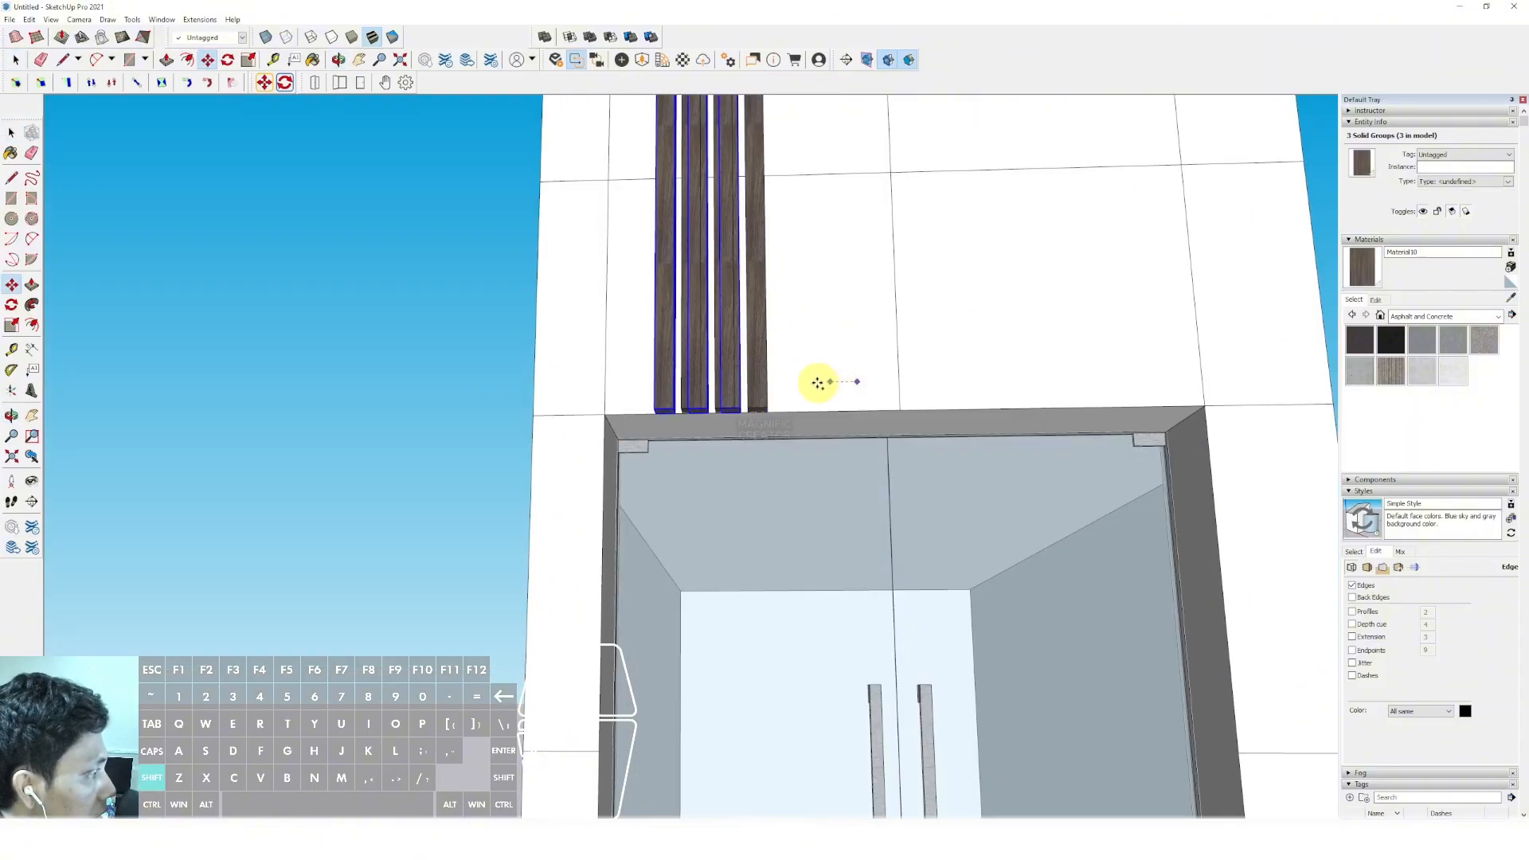
pyautogui.click(757, 397)
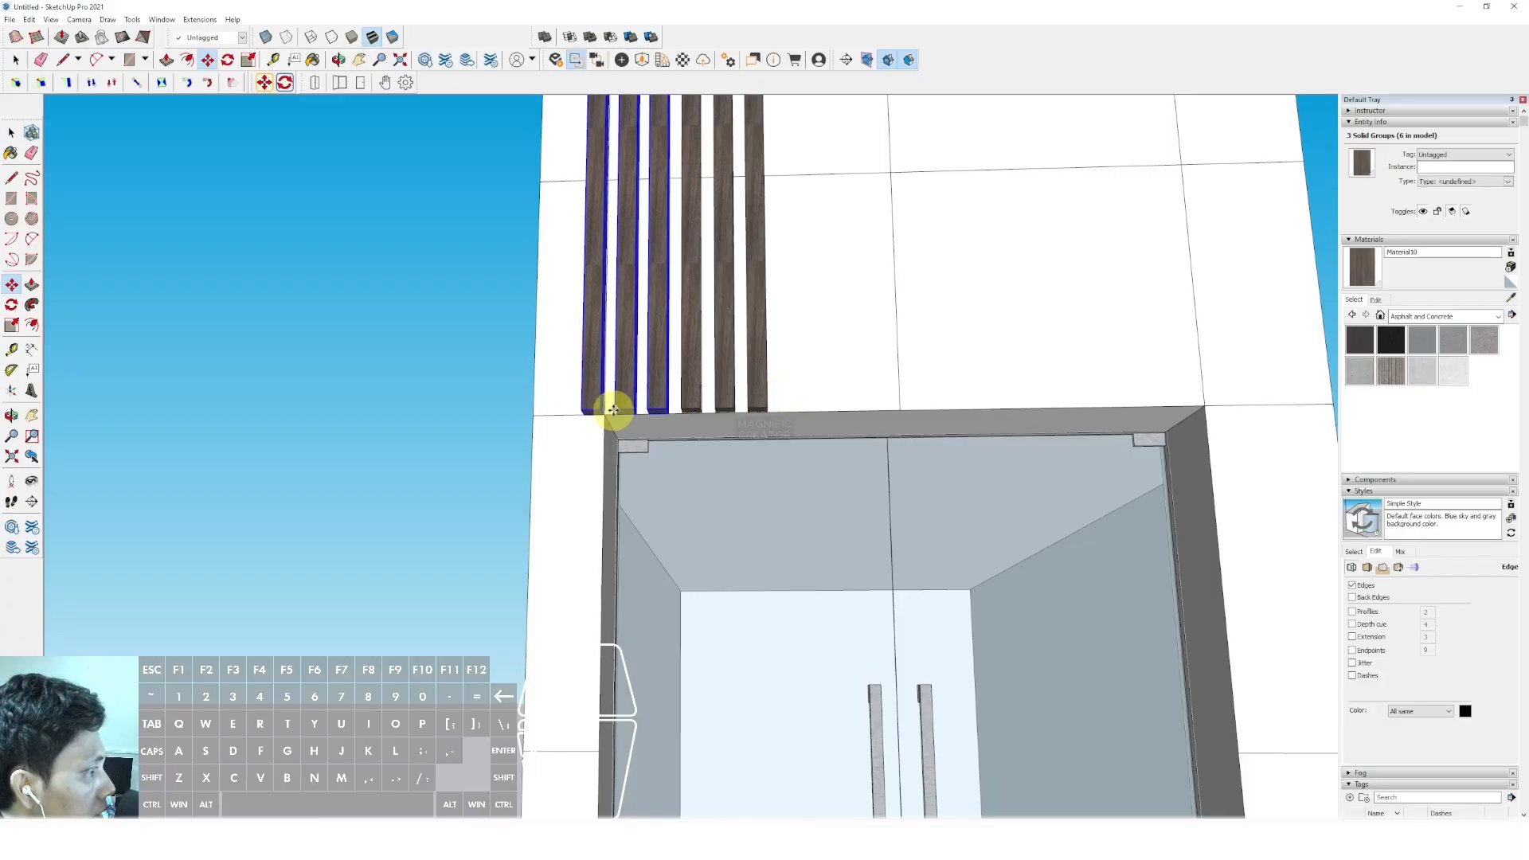
pyautogui.keyDown('shift'); pyautogui.click(526, 409); pyautogui.keyUp('shift')
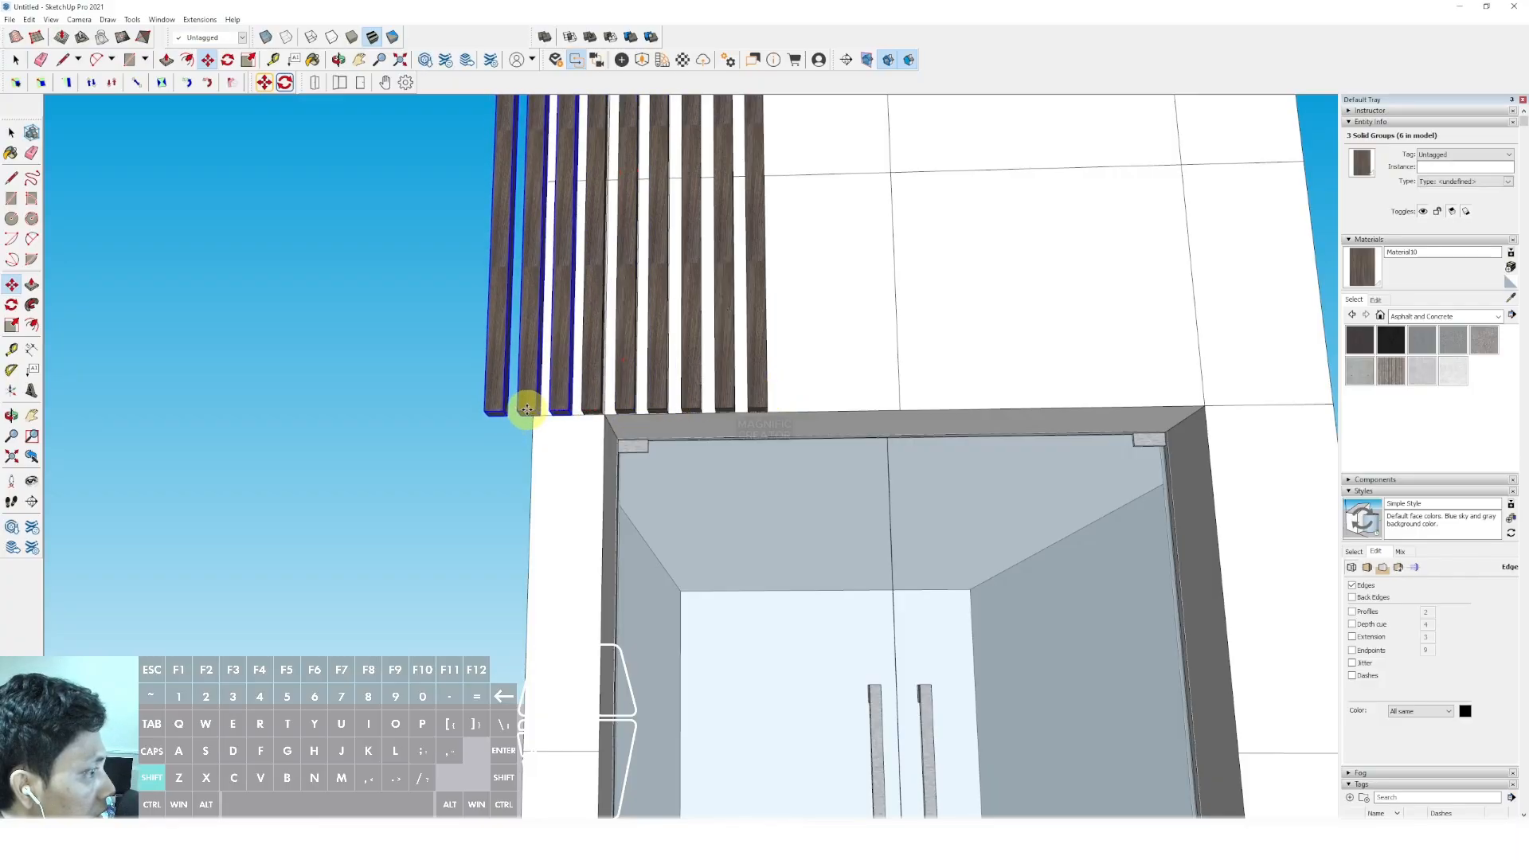
# Delete the two slats that extend past the facade's left edge
pyautogui.click(504, 408)
pyautogui.press('Delete')
pyautogui.click(525, 399)
pyautogui.press('Delete')
pyautogui.scroll(-4, 757, 334)
pyautogui.moveTo(833, 285); pyautogui.dragTo(691, 317, button='middle')
pyautogui.scroll(-1, 650, 335)
pyautogui.scroll(3, 650, 335)
pyautogui.scroll(-2, 688, 346)
pyautogui.scroll(-1, 742, 323)
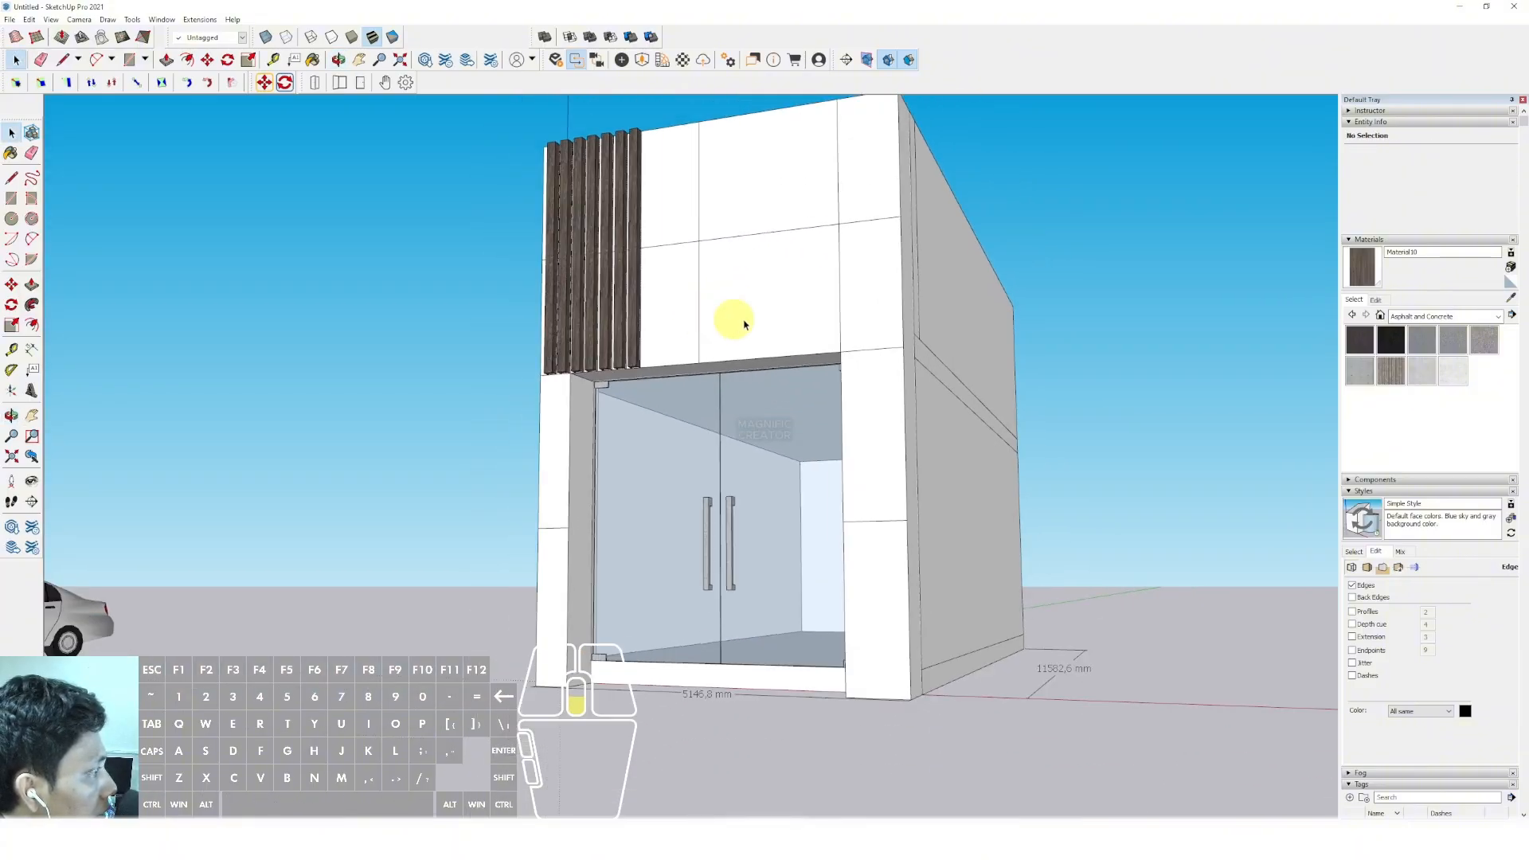
# Switch the material collection to Colors
pyautogui.click(1479, 323)
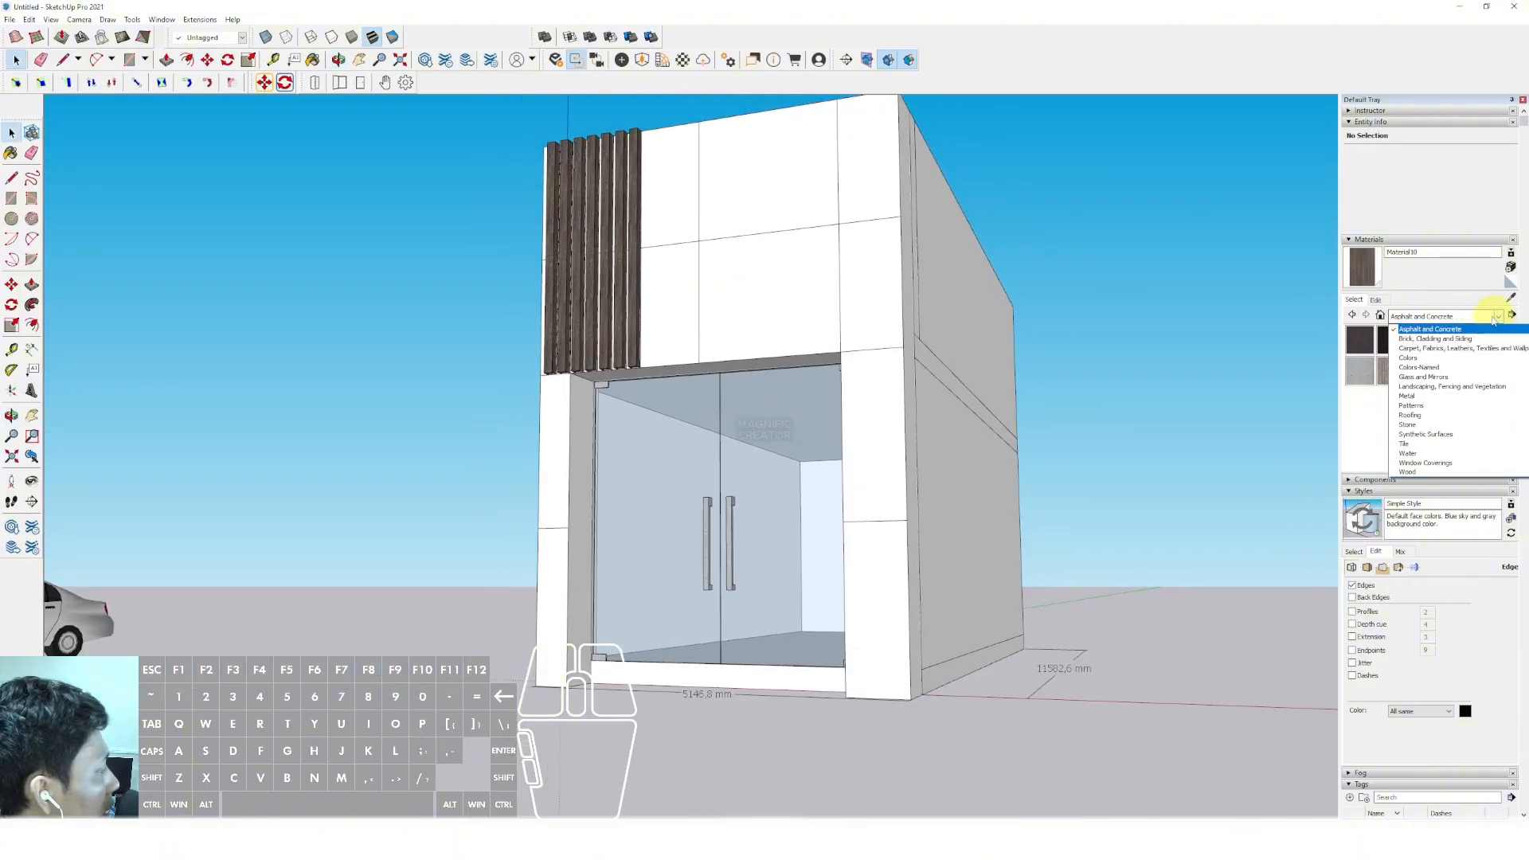
pyautogui.click(1411, 395)
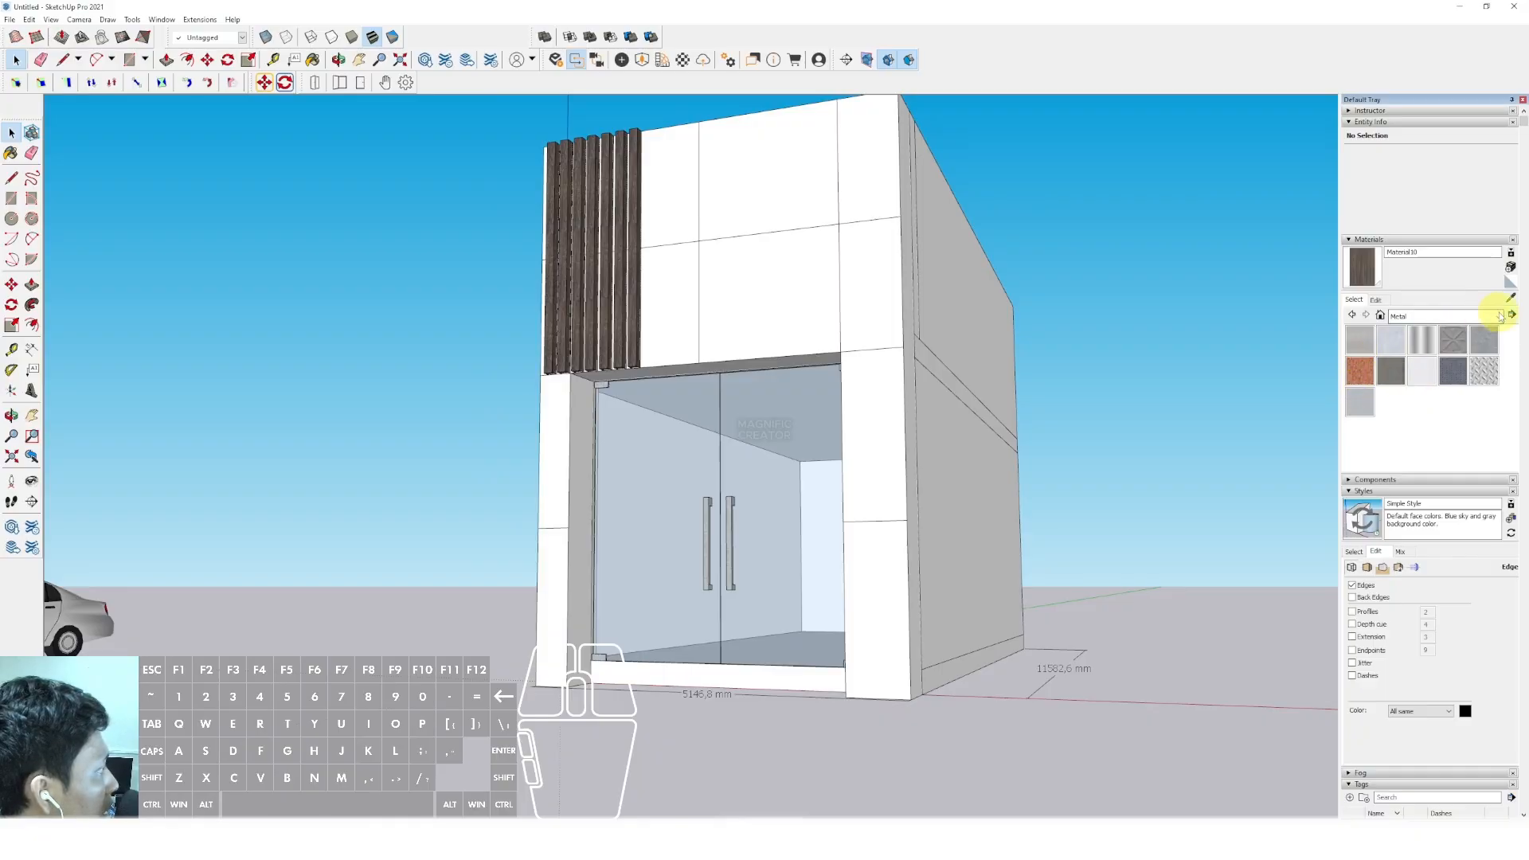
pyautogui.click(1498, 316)
pyautogui.click(1414, 387)
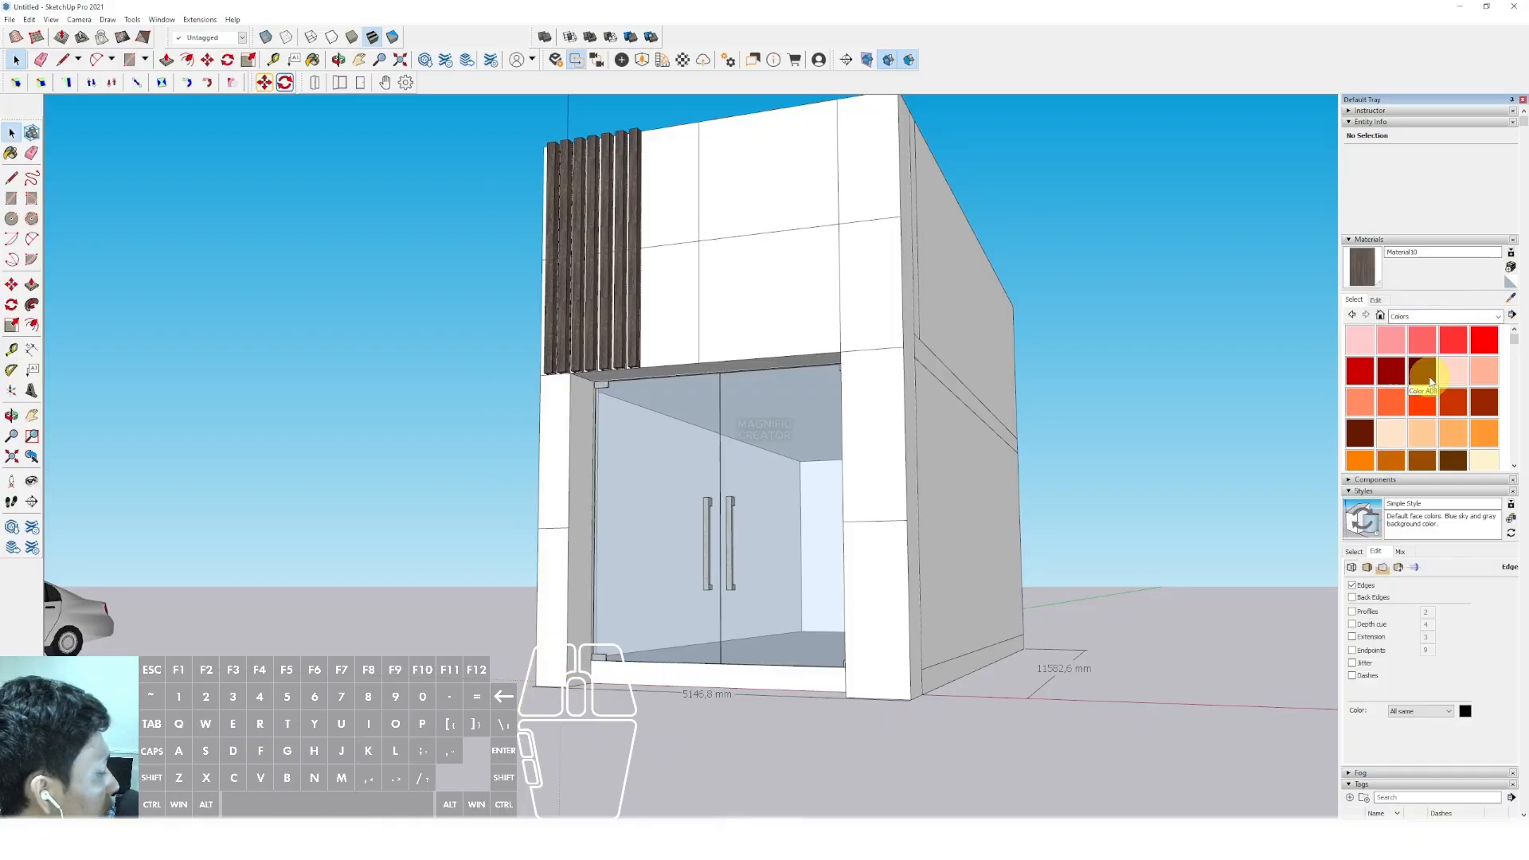
# Try light grey Color M02 and cyan Color H04 on the front facade
pyautogui.scroll(-10, 1445, 386)
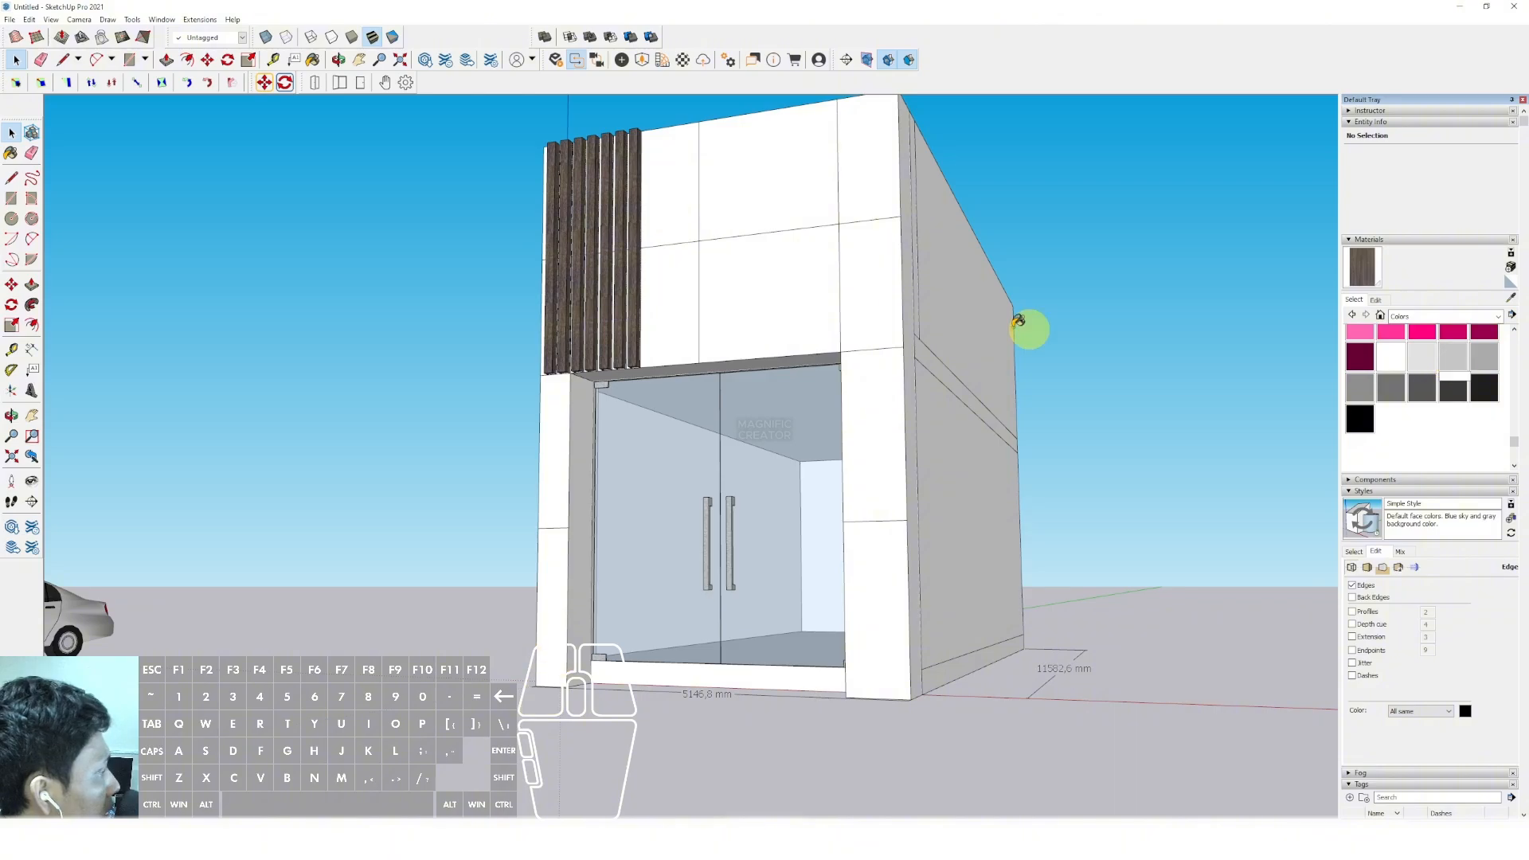
pyautogui.click(855, 297)
pyautogui.moveTo(857, 297); pyautogui.dragTo(887, 316, button='middle')
pyautogui.scroll(3, 1427, 402)
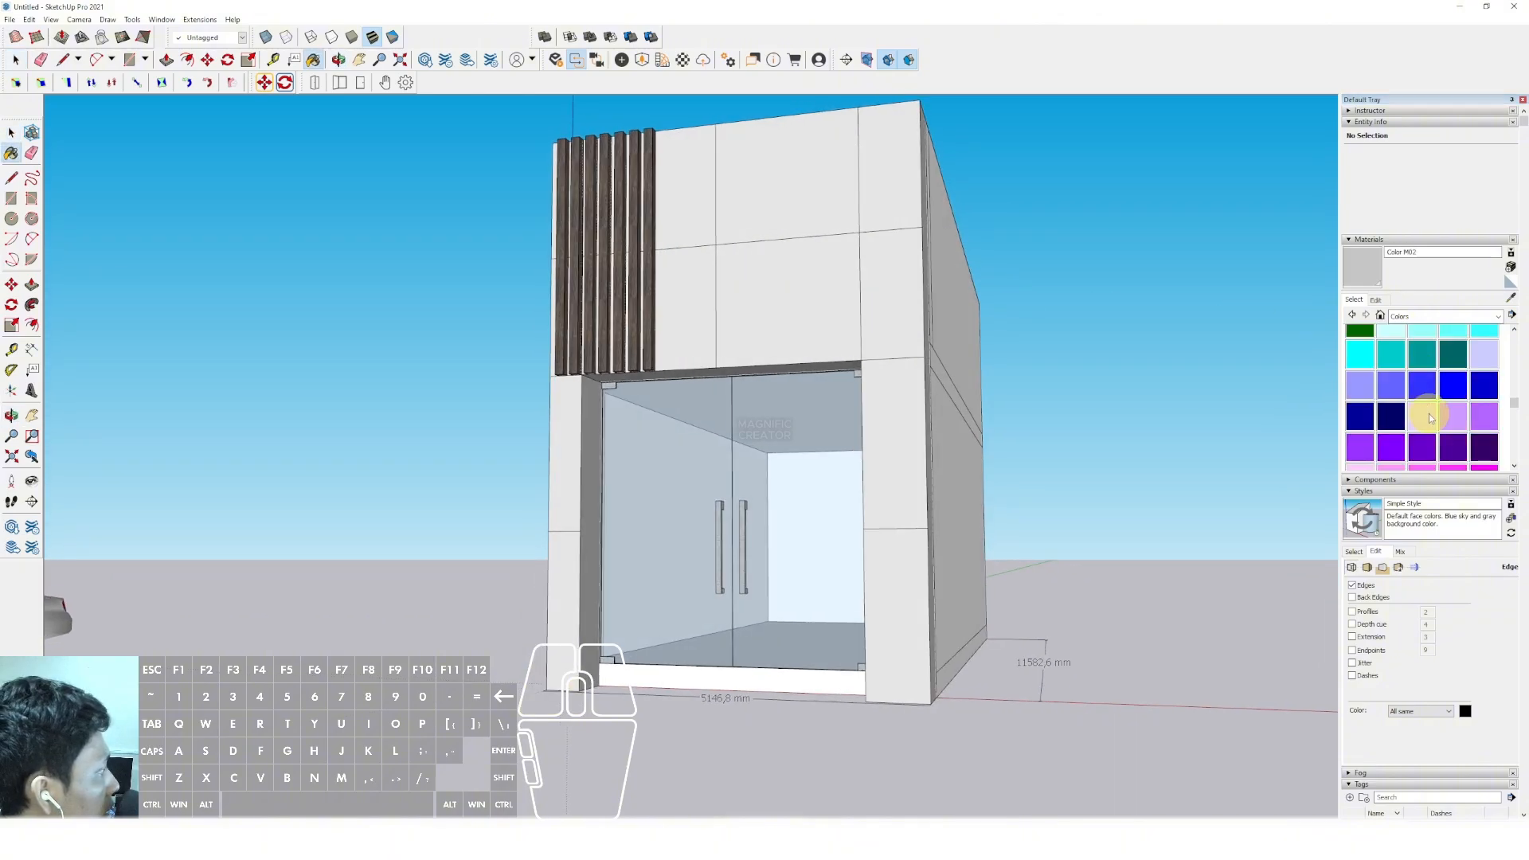
pyautogui.scroll(2, 1430, 418)
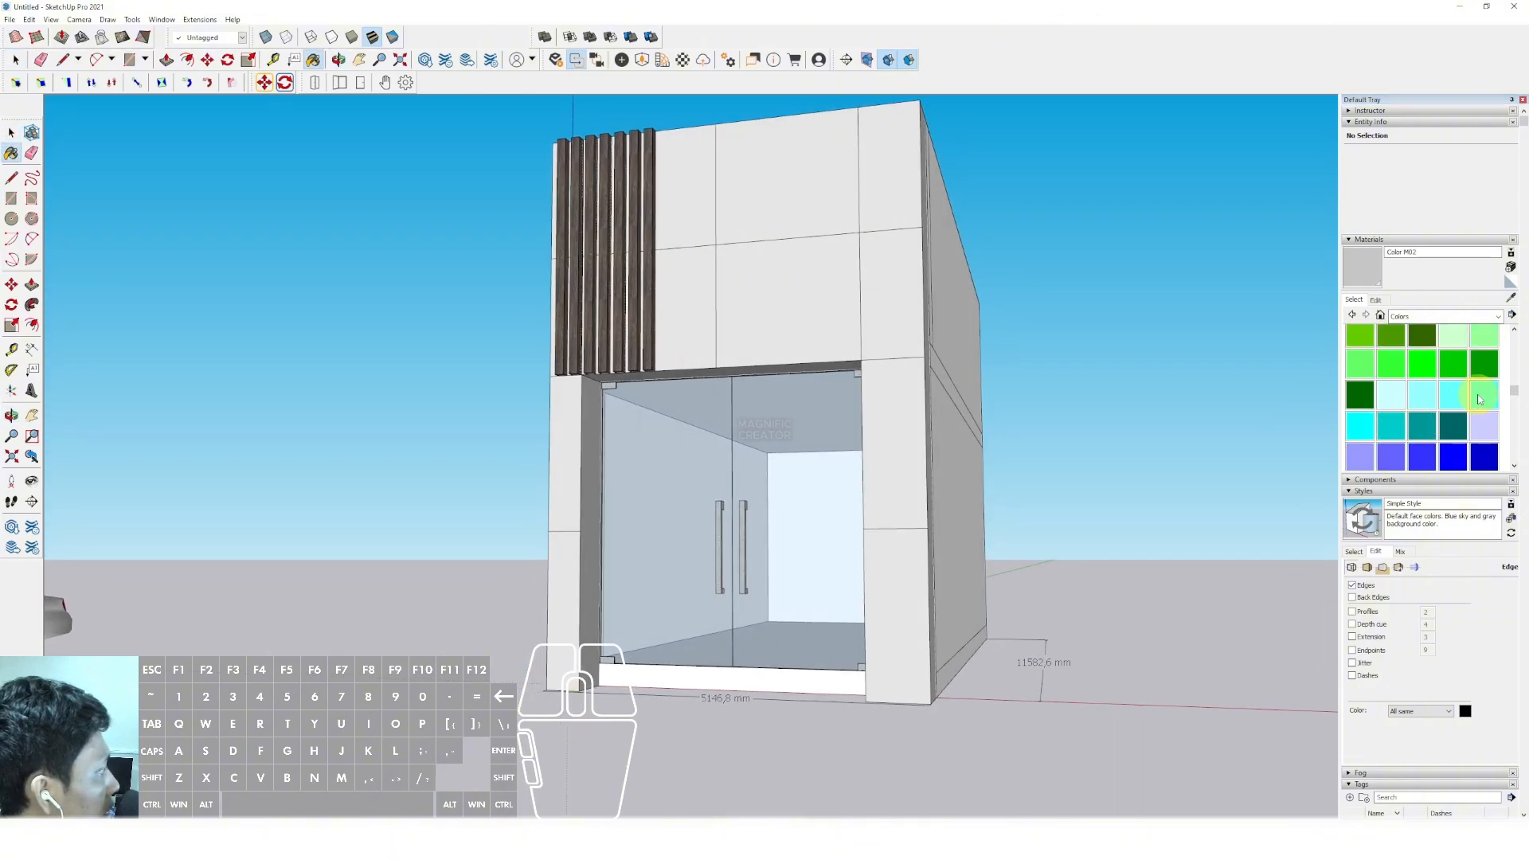
pyautogui.click(777, 291)
# Paint the front facade golden yellow and mute the color to beige with saturation 22 and lightness 66
pyautogui.scroll(2, 806, 313)
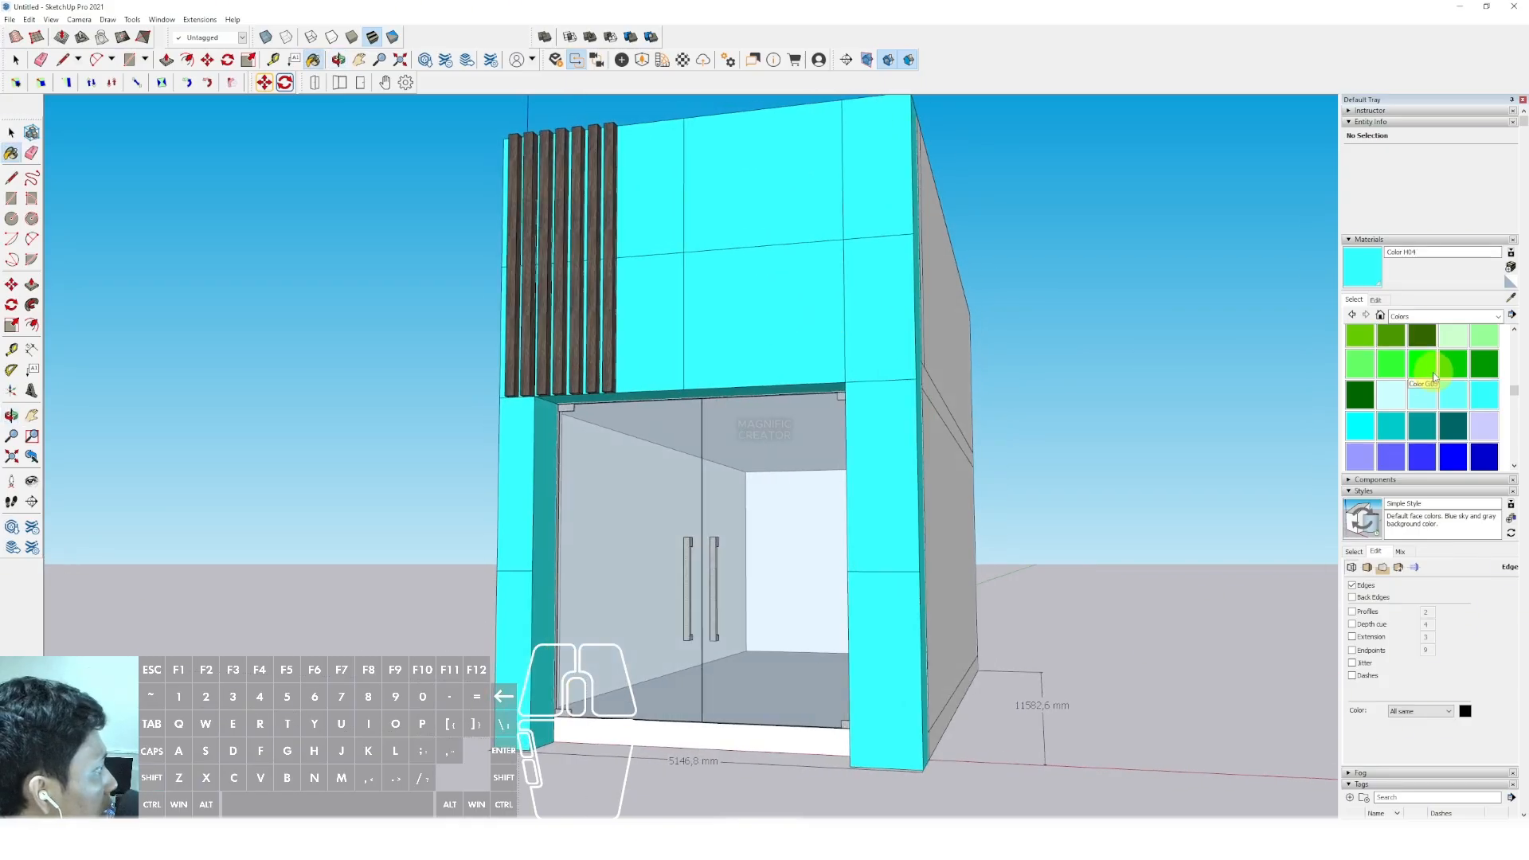
pyautogui.scroll(-2, 1406, 411)
pyautogui.scroll(3, 1406, 410)
pyautogui.scroll(1, 1403, 371)
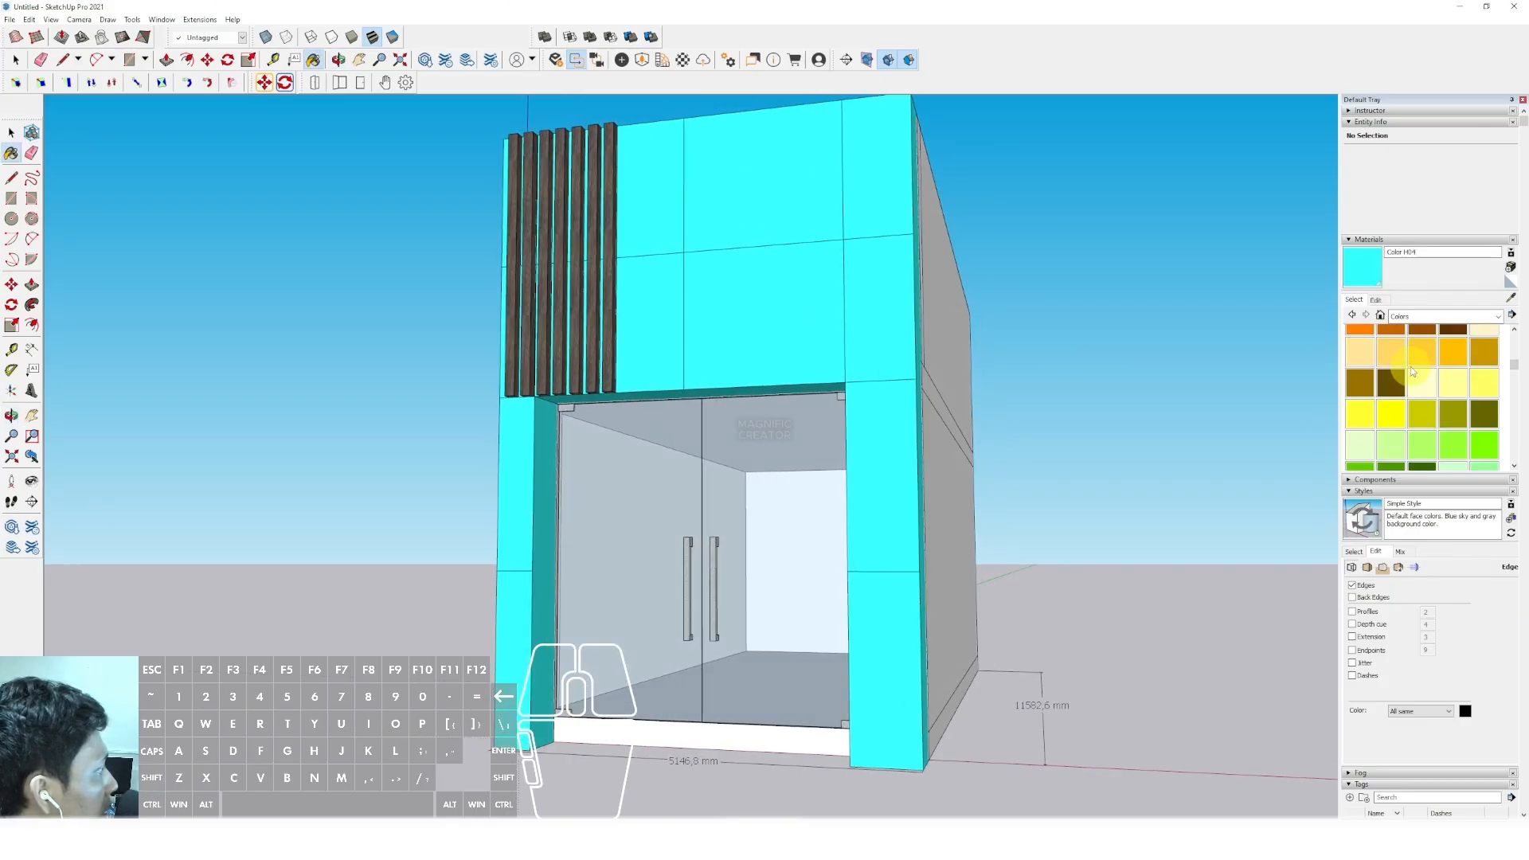
pyautogui.scroll(2, 1411, 366)
pyautogui.click(1446, 425)
pyautogui.click(764, 277)
pyautogui.scroll(-2, 775, 297)
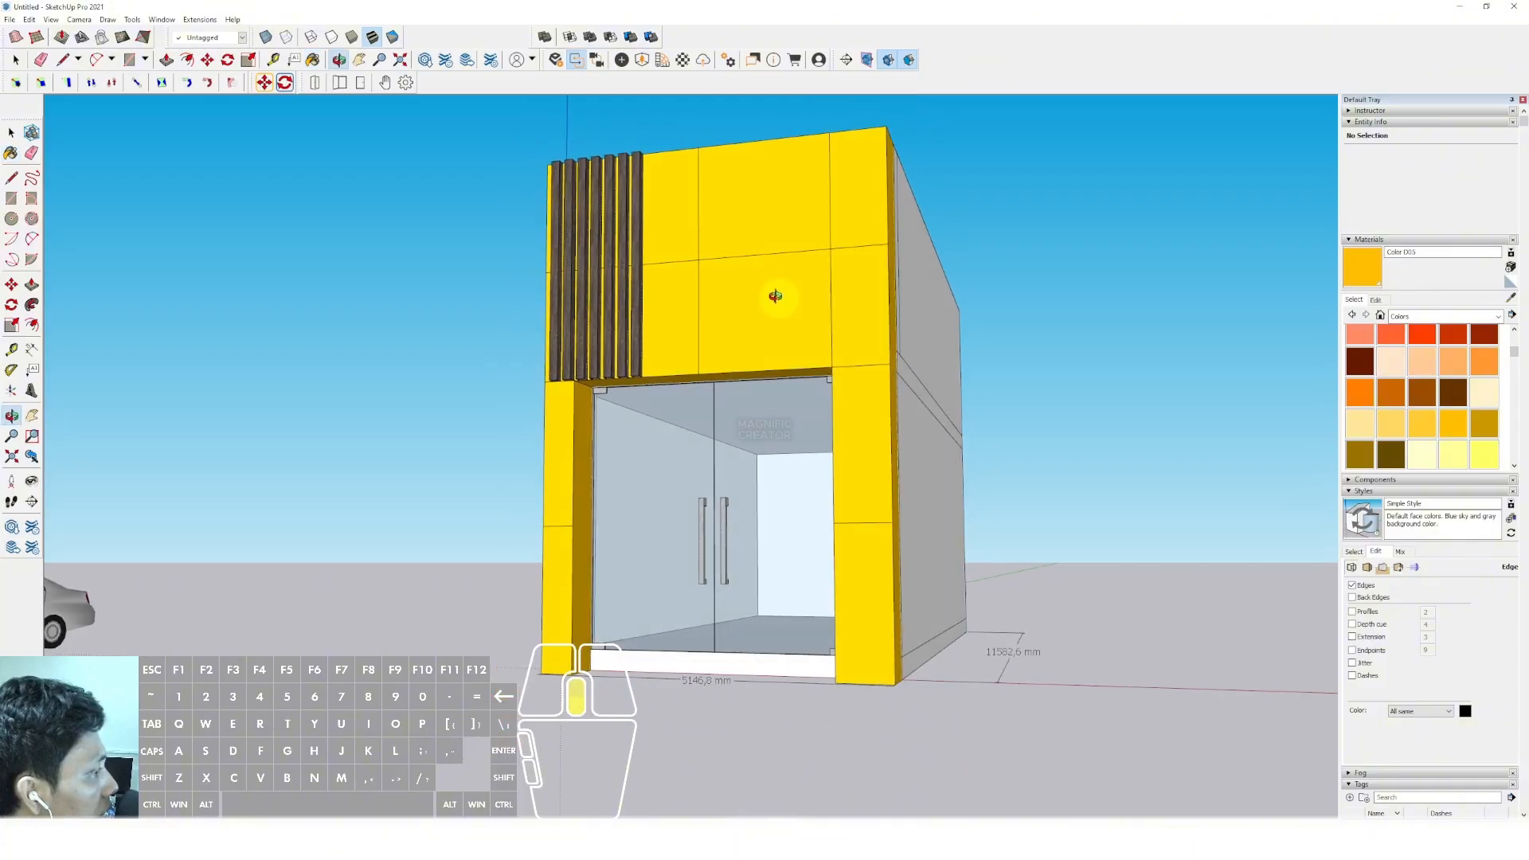
pyautogui.click(1376, 300)
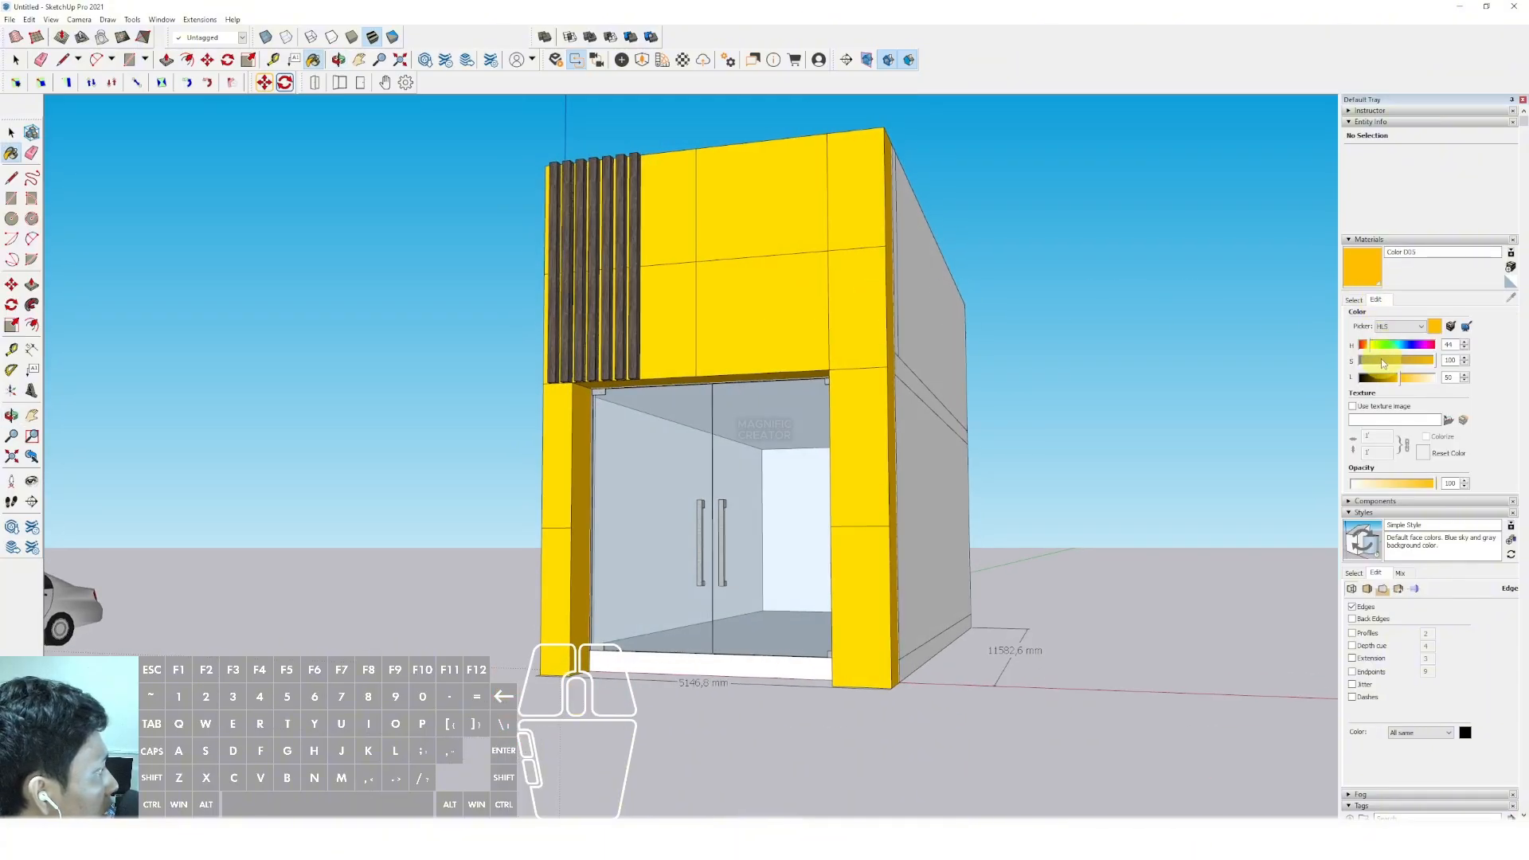
pyautogui.moveTo(1383, 362); pyautogui.dragTo(1410, 387)
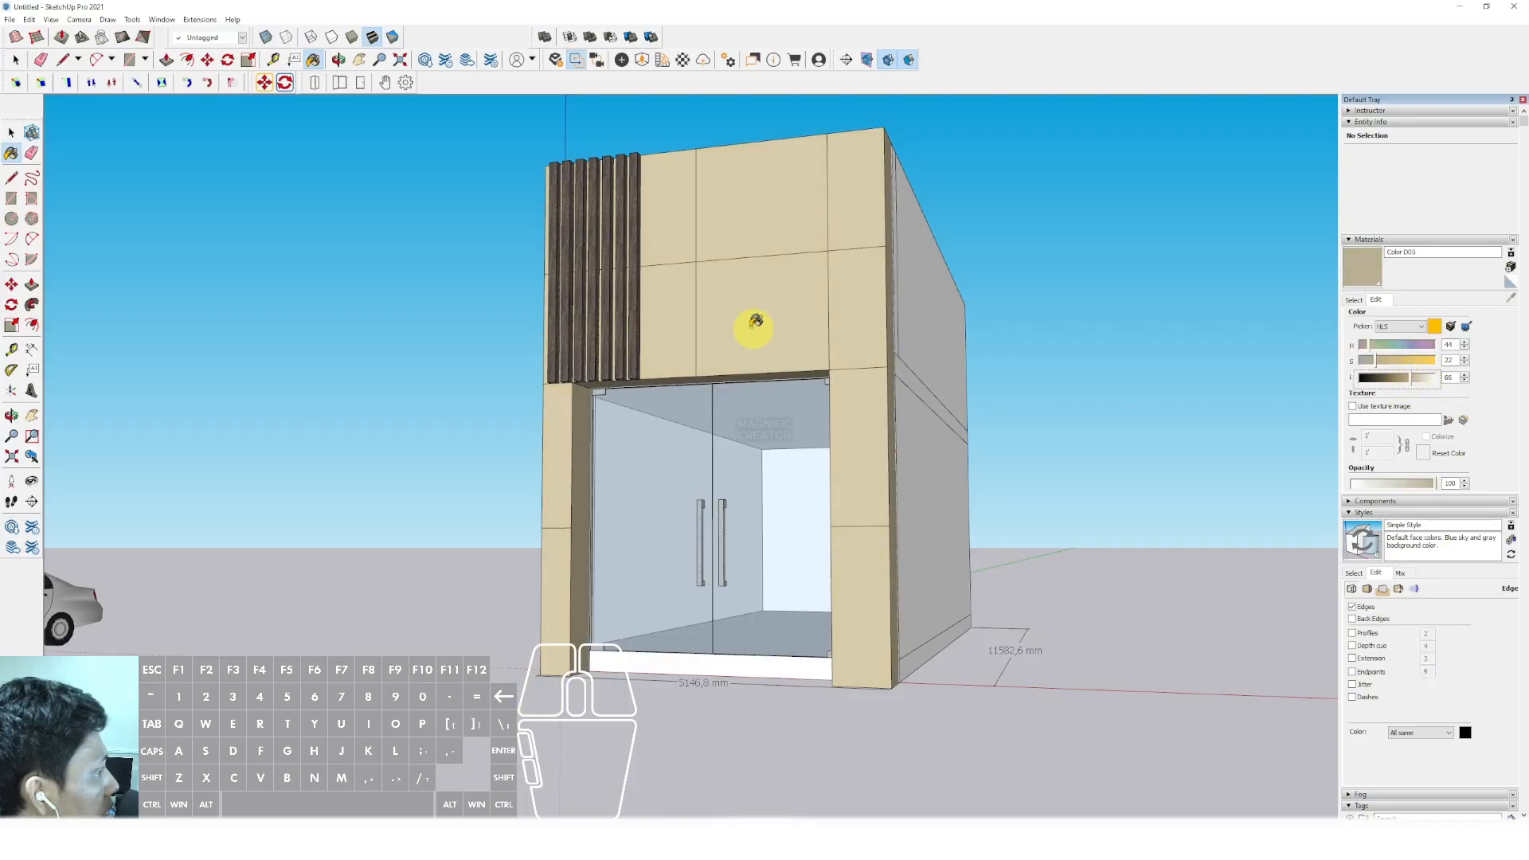
# Draw a rectangle over the base strip below the doors and extrude it outward to the front of the columns
pyautogui.moveTo(755, 321); pyautogui.dragTo(1155, 514, button='middle')
pyautogui.press('space')
pyautogui.scroll(5, 867, 642)
pyautogui.press('r')
pyautogui.click(875, 667)
pyautogui.moveTo(657, 645); pyautogui.dragTo(544, 635, button='middle')
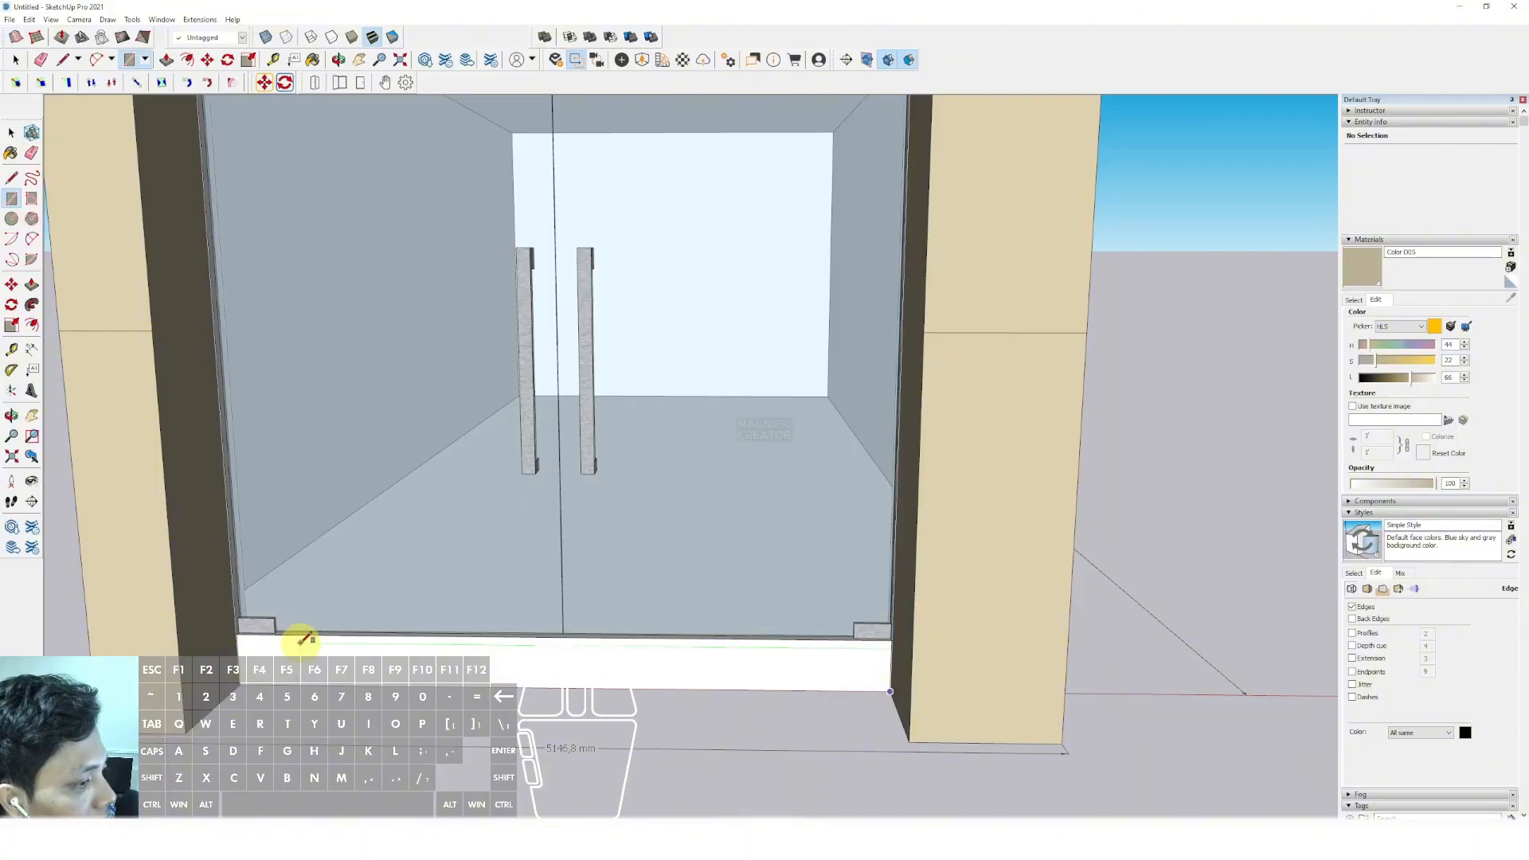
pyautogui.click(201, 635)
pyautogui.press('p')
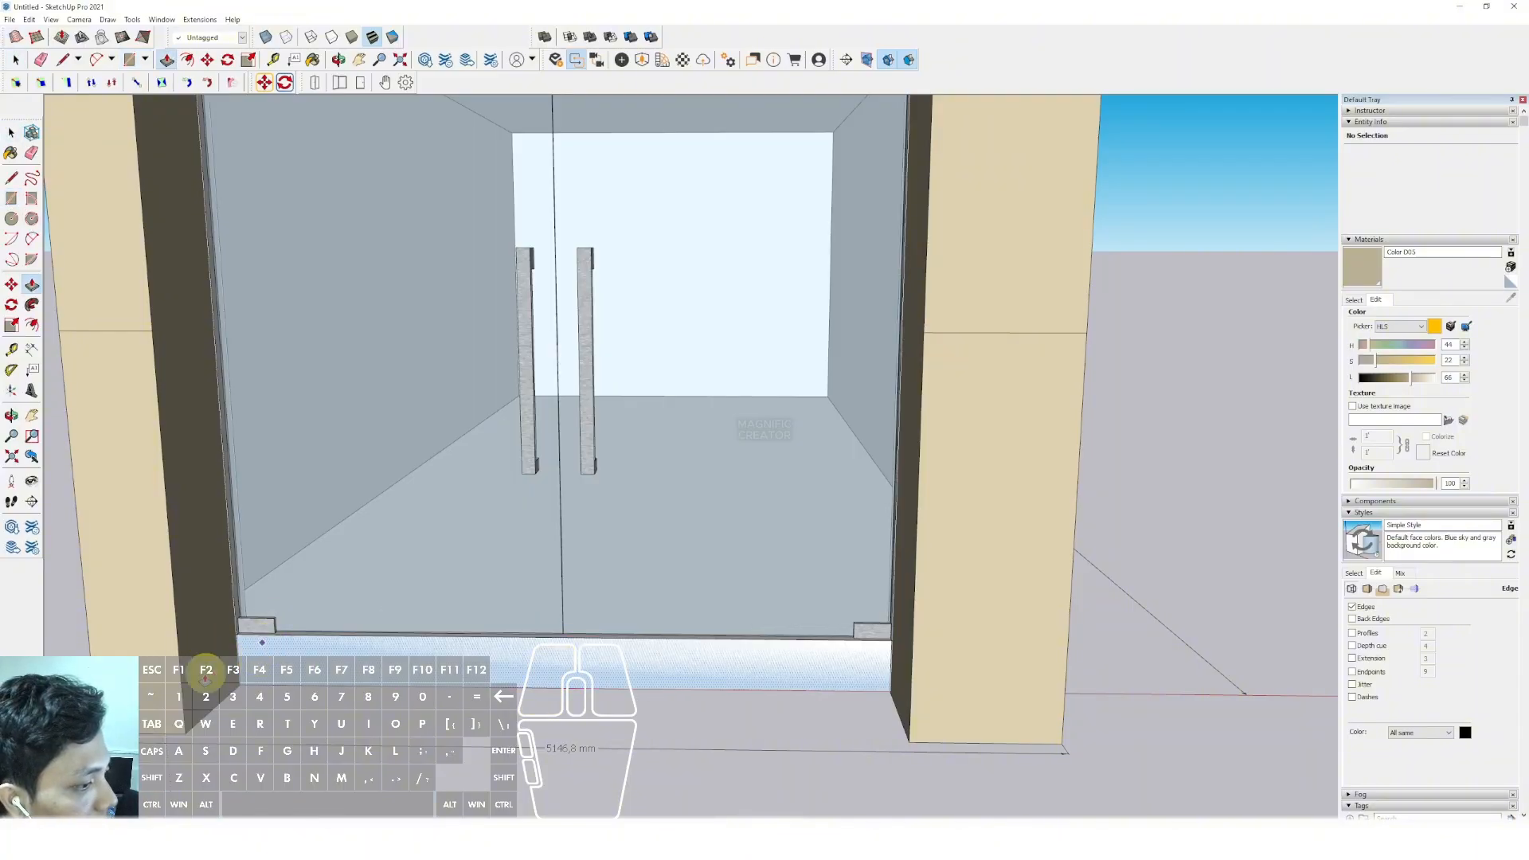
pyautogui.moveTo(205, 669); pyautogui.dragTo(180, 655)
pyautogui.press('p')
pyautogui.click(257, 661)
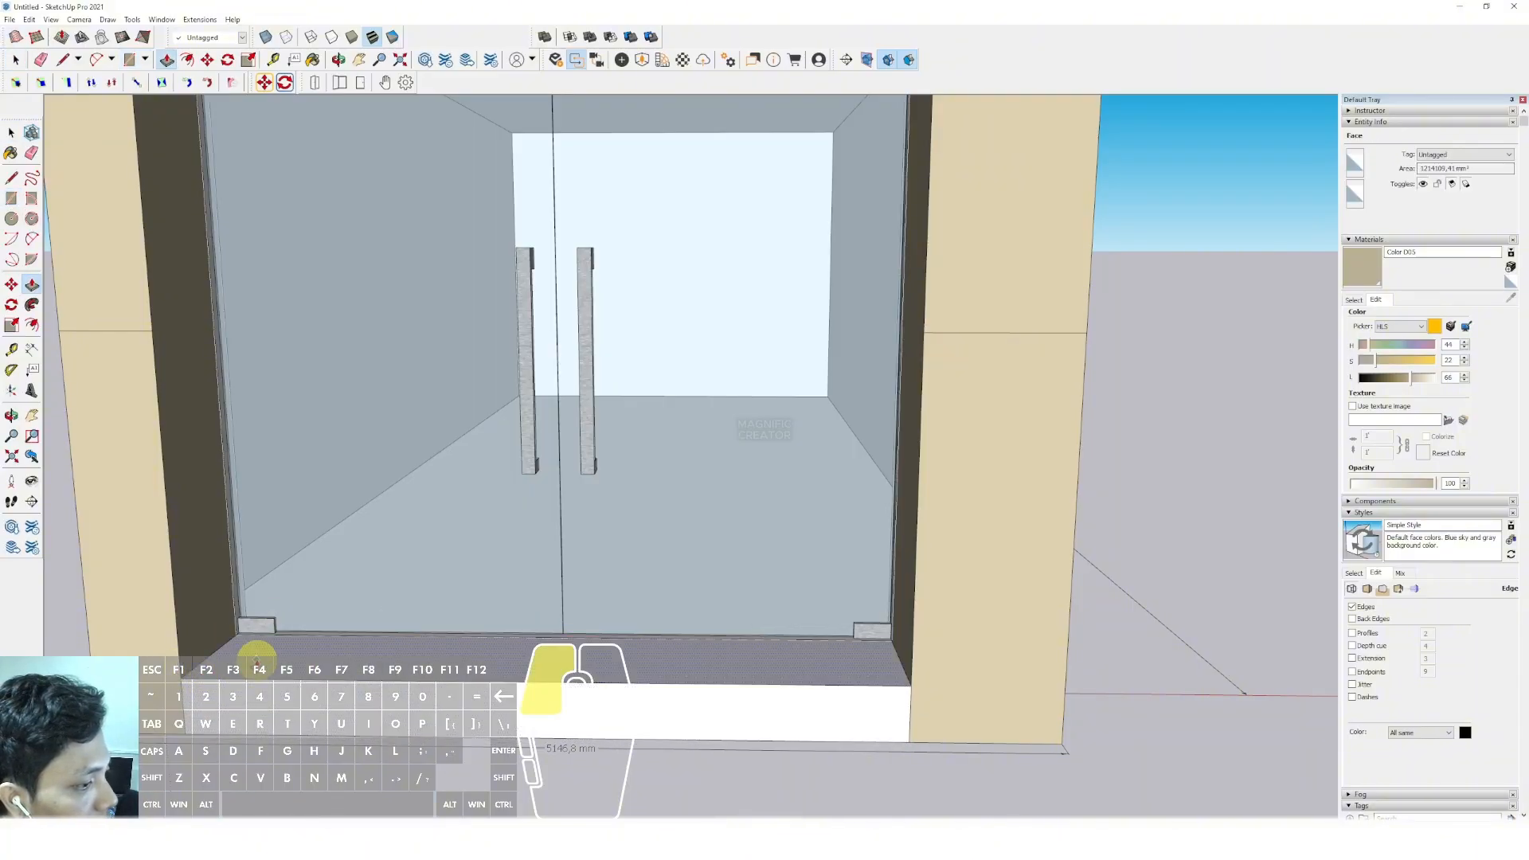
pyautogui.click(259, 665)
# Select the whole extruded entrance step and make it a group
pyautogui.press('space')
pyautogui.moveTo(553, 693); pyautogui.dragTo(485, 568, button='middle')
pyautogui.press('space')
pyautogui.tripleClick(492, 655)
pyautogui.scroll(-2, 493, 653)
pyautogui.press('w')
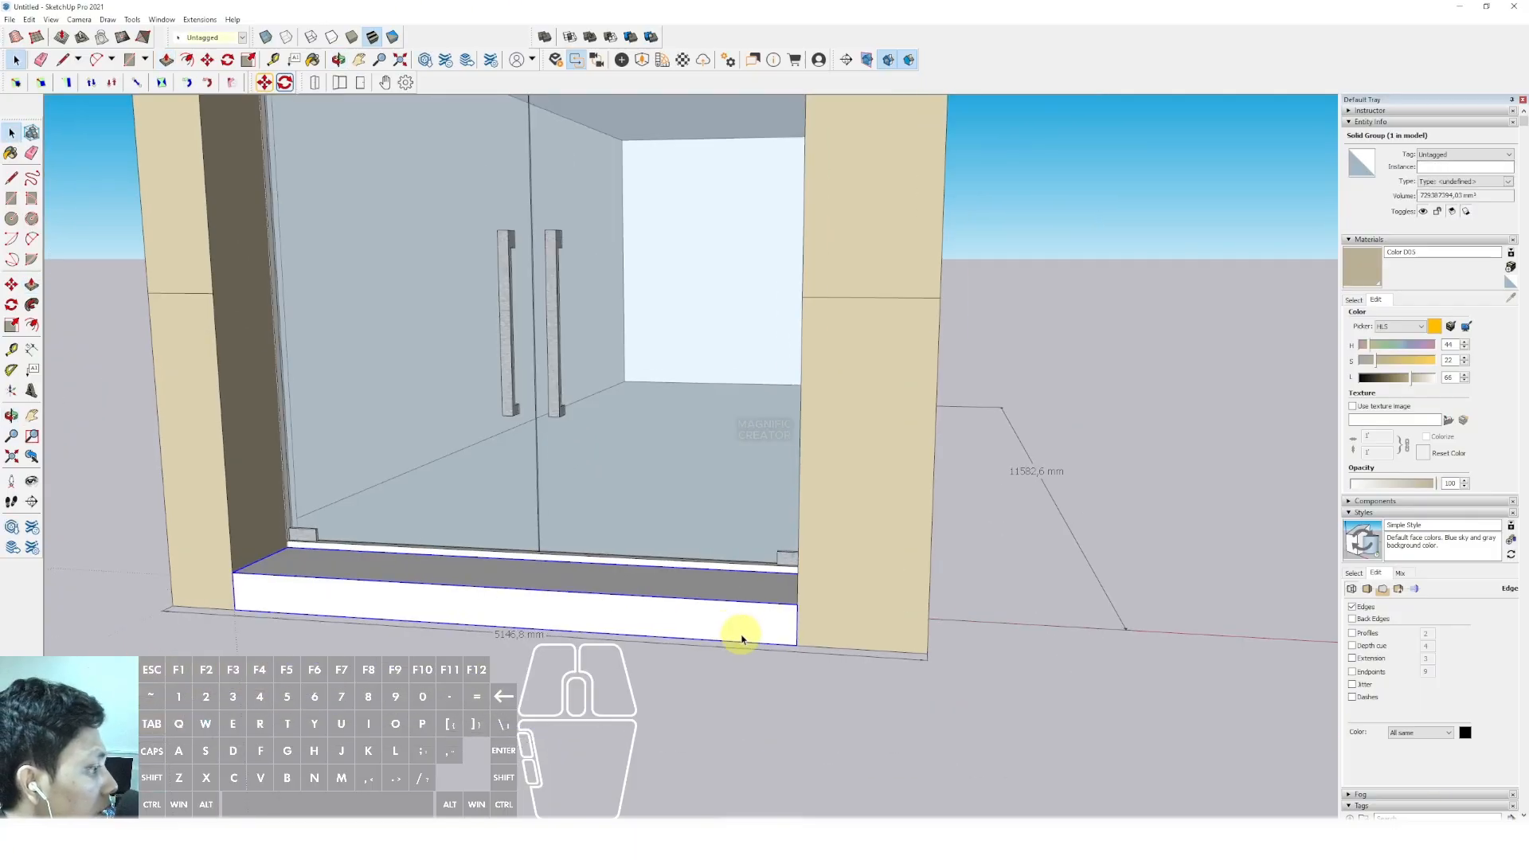
# Draw a rectangle over the lower half of the entrance step's front, extrude it outward as a second step and group it
pyautogui.click(235, 591)
pyautogui.press('p')
pyautogui.click(252, 599)
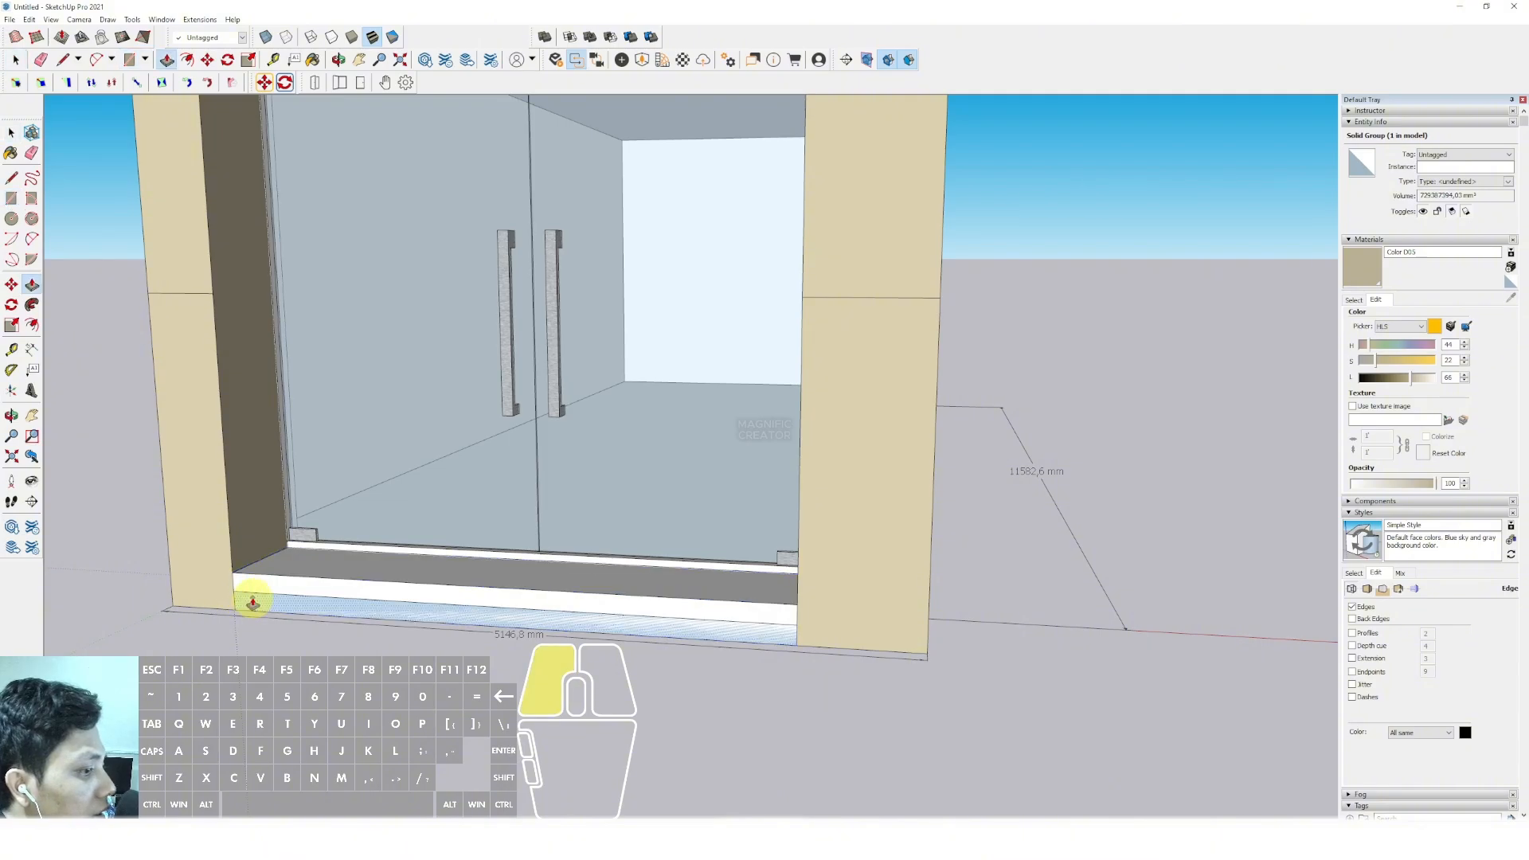
pyautogui.click(194, 647)
pyautogui.press('space')
pyautogui.doubleClick(270, 627)
pyautogui.tripleClick(270, 626)
pyautogui.scroll(-4, 595, 606)
pyautogui.press('w')
# Push the underside of the facade opening upward to leave a gap above the glass doors
pyautogui.moveTo(597, 605); pyautogui.dragTo(731, 271, button='middle')
pyautogui.scroll(3, 707, 301)
pyautogui.scroll(4, 720, 269)
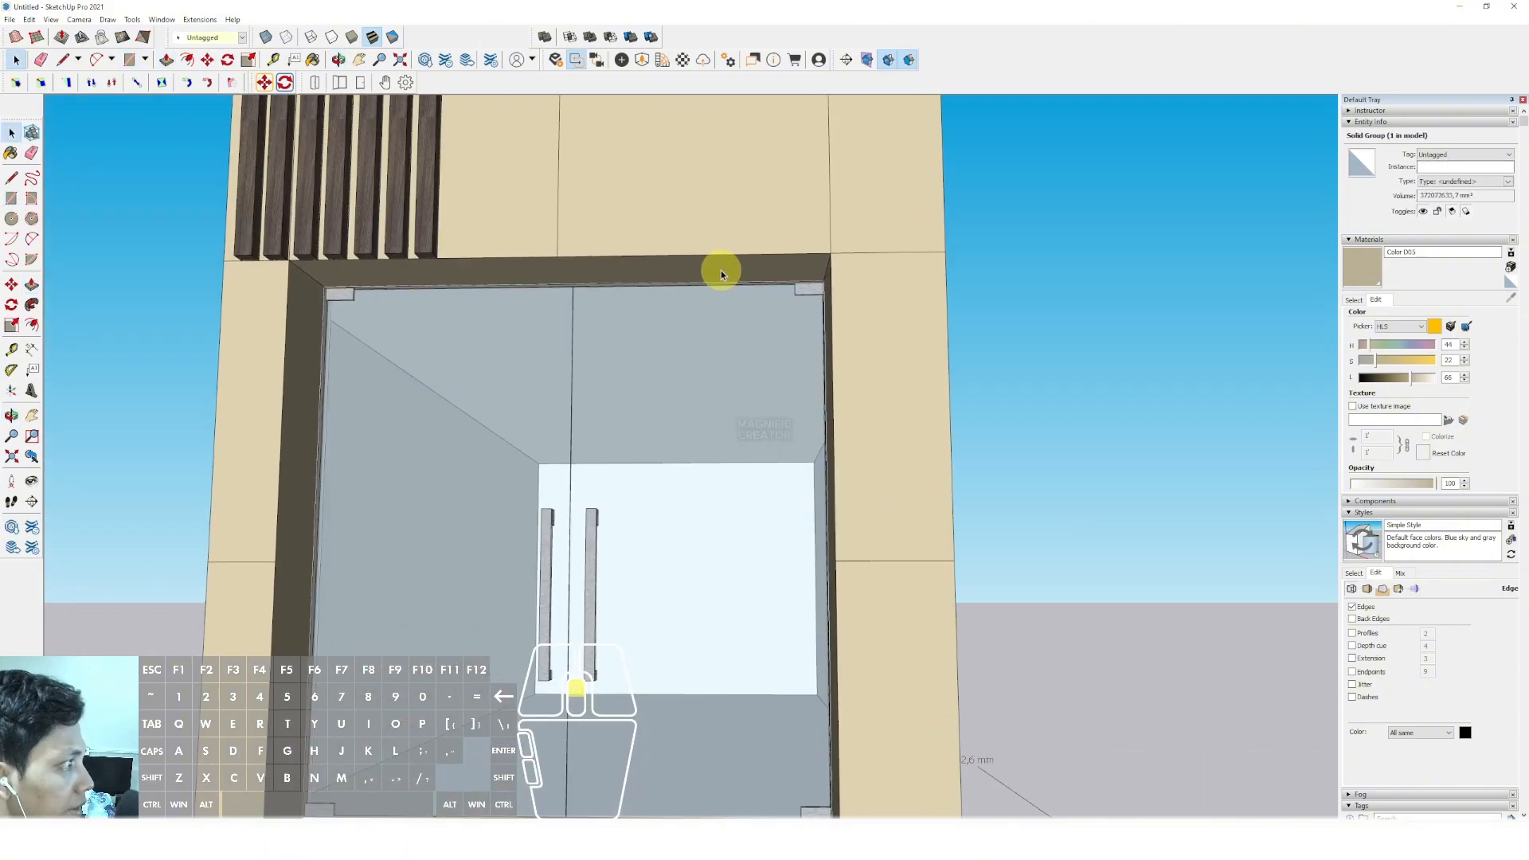
pyautogui.doubleClick(747, 258)
pyautogui.press('v')
pyautogui.click(778, 263)
pyautogui.click(774, 229)
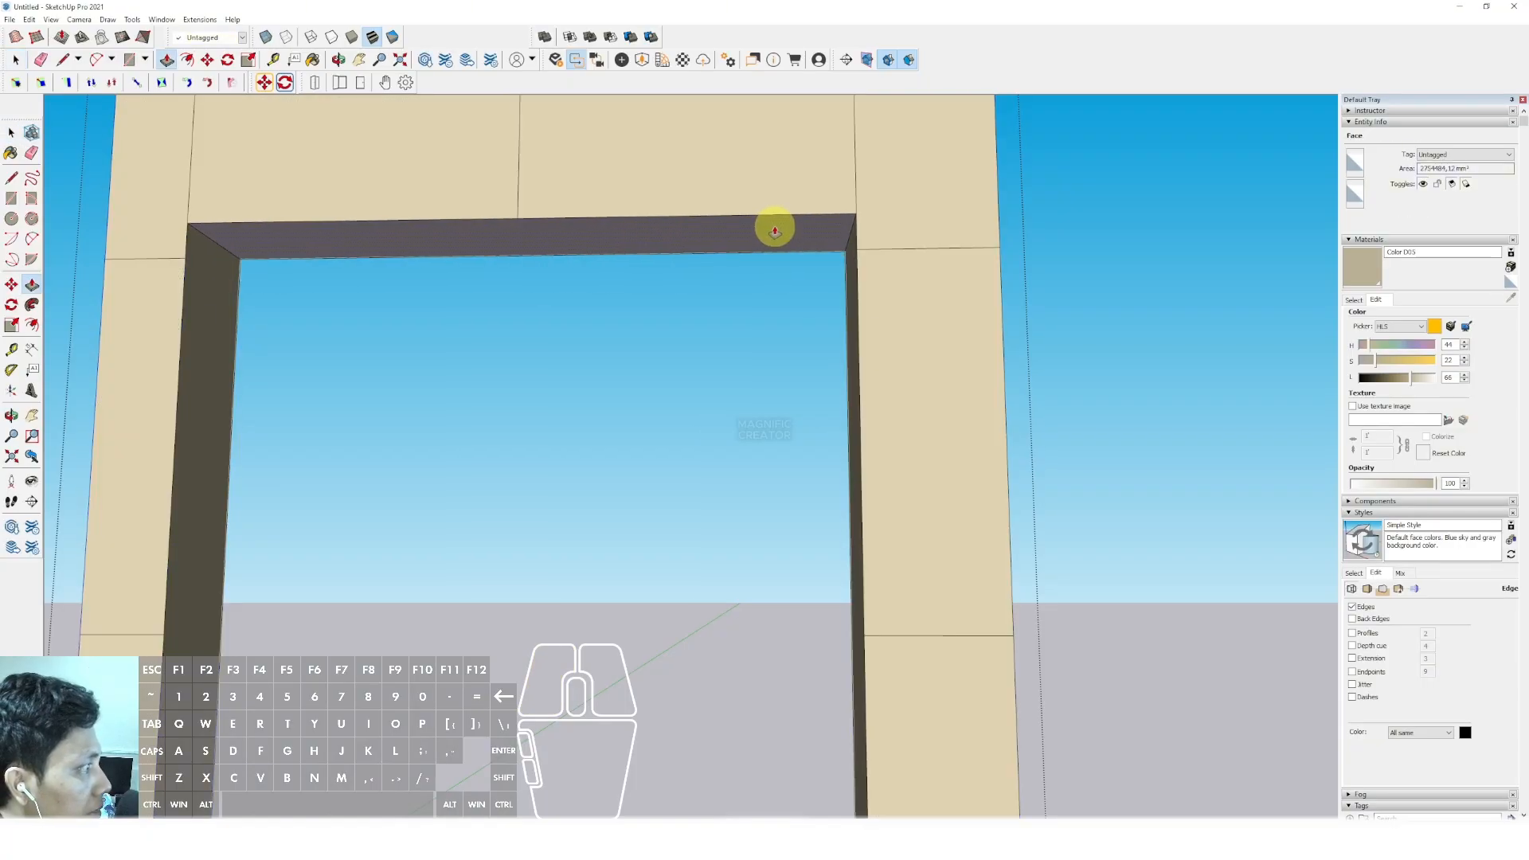
pyautogui.press('space')
# Draw a rectangle over the gap above the doors, extrude it outward beyond the facade as a canopy and group it
pyautogui.click(1160, 184)
pyautogui.press('r')
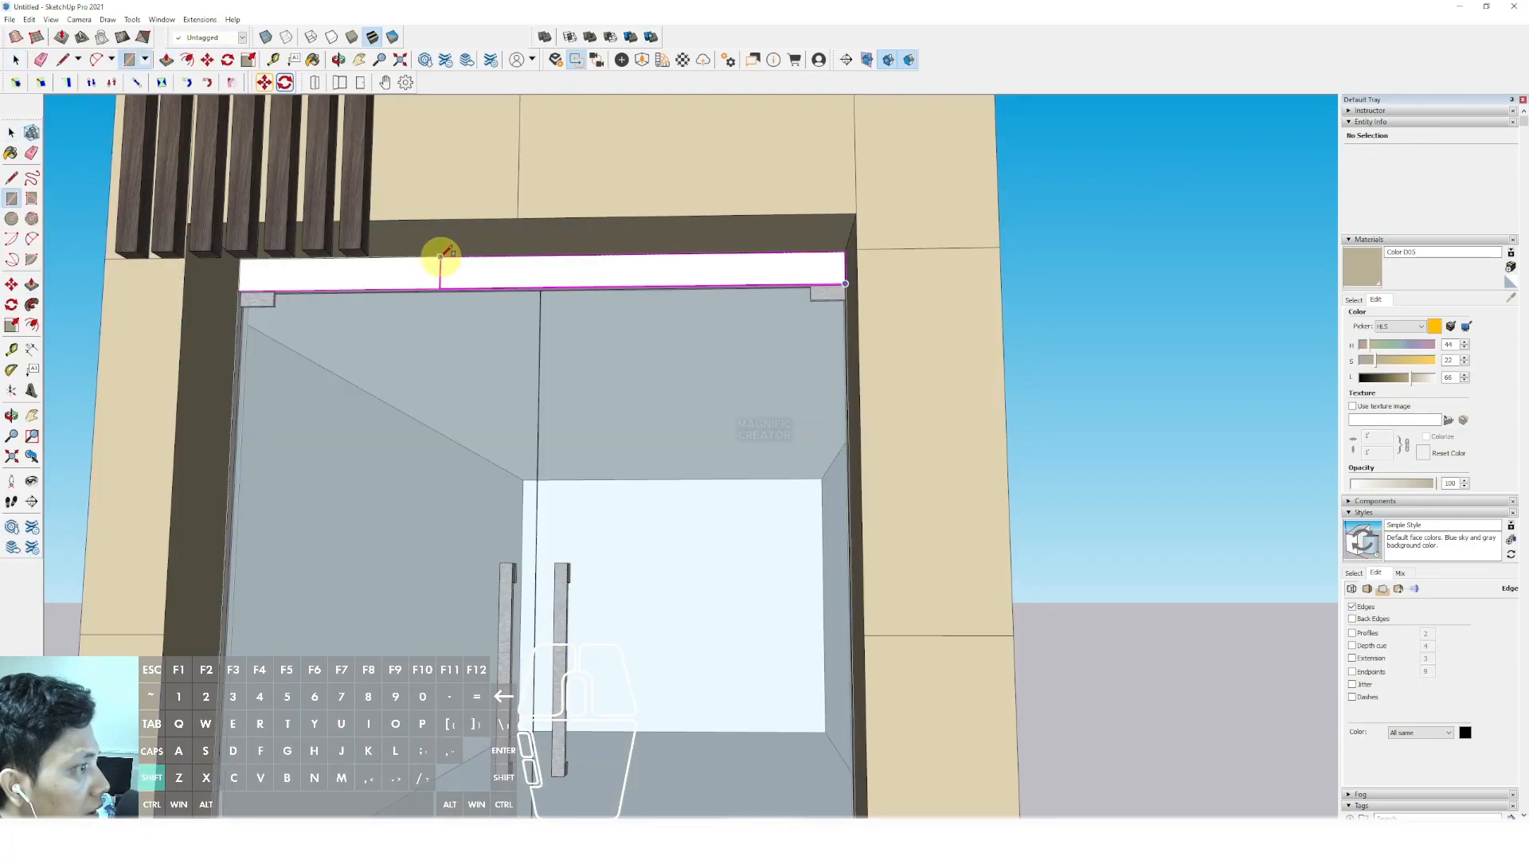
pyautogui.click(226, 277)
pyautogui.press('space')
pyautogui.press('v')
pyautogui.click(409, 269)
pyautogui.scroll(-3, 398, 240)
pyautogui.moveTo(458, 250)
pyautogui.mouseDown(button='middle')
pyautogui.moveTo(291, 275)
pyautogui.moveTo(437, 249)
pyautogui.mouseUp(button='middle')
pyautogui.click(211, 294)
pyautogui.press('space')
pyautogui.doubleClick(447, 270)
# Scale the five wood slats that run through the canopy from their lower ends so they stop at the canopy's top surface
pyautogui.keyDown('shift'); pyautogui.moveTo(549, 432); pyautogui.dragTo(494, 419, button='middle'); pyautogui.keyUp('shift')
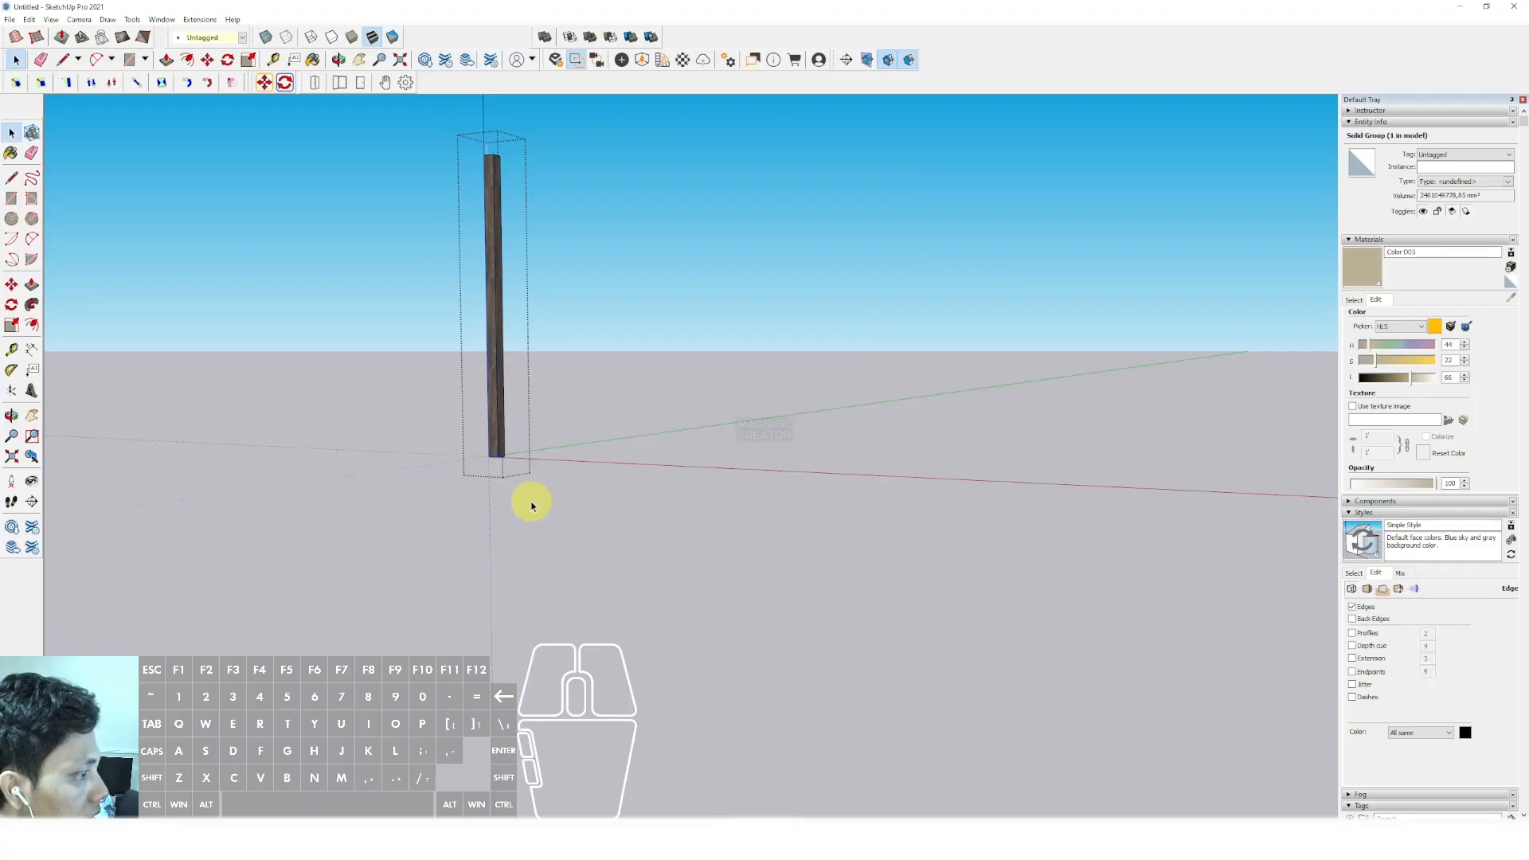
pyautogui.press('space')
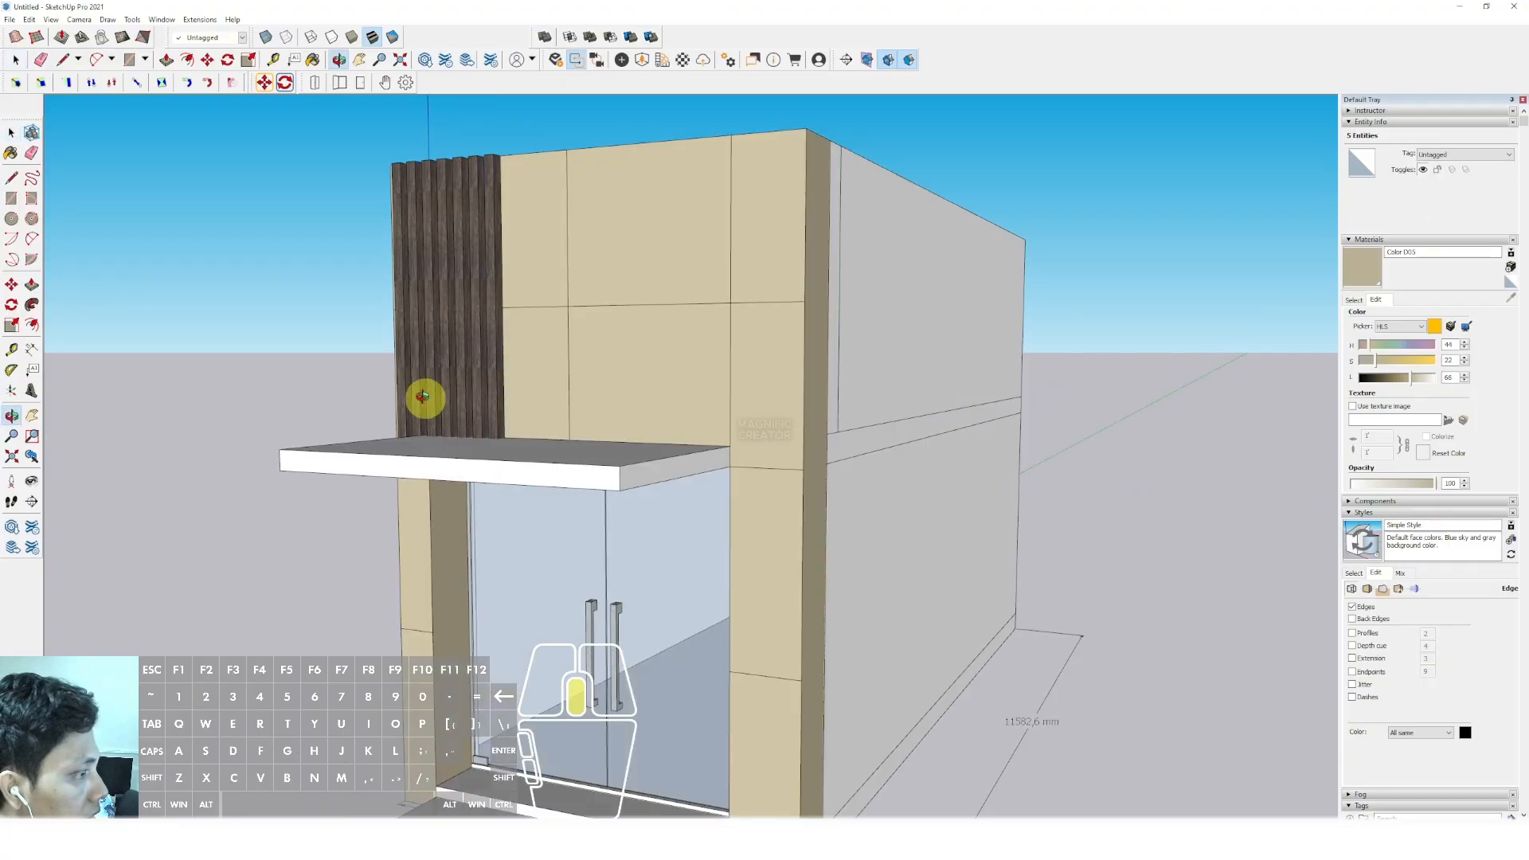
pyautogui.scroll(3, 575, 414)
pyautogui.keyDown('shift'); pyautogui.click(576, 418); pyautogui.keyUp('shift')
pyautogui.keyDown('shift'); pyautogui.click(550, 419); pyautogui.keyUp('shift')
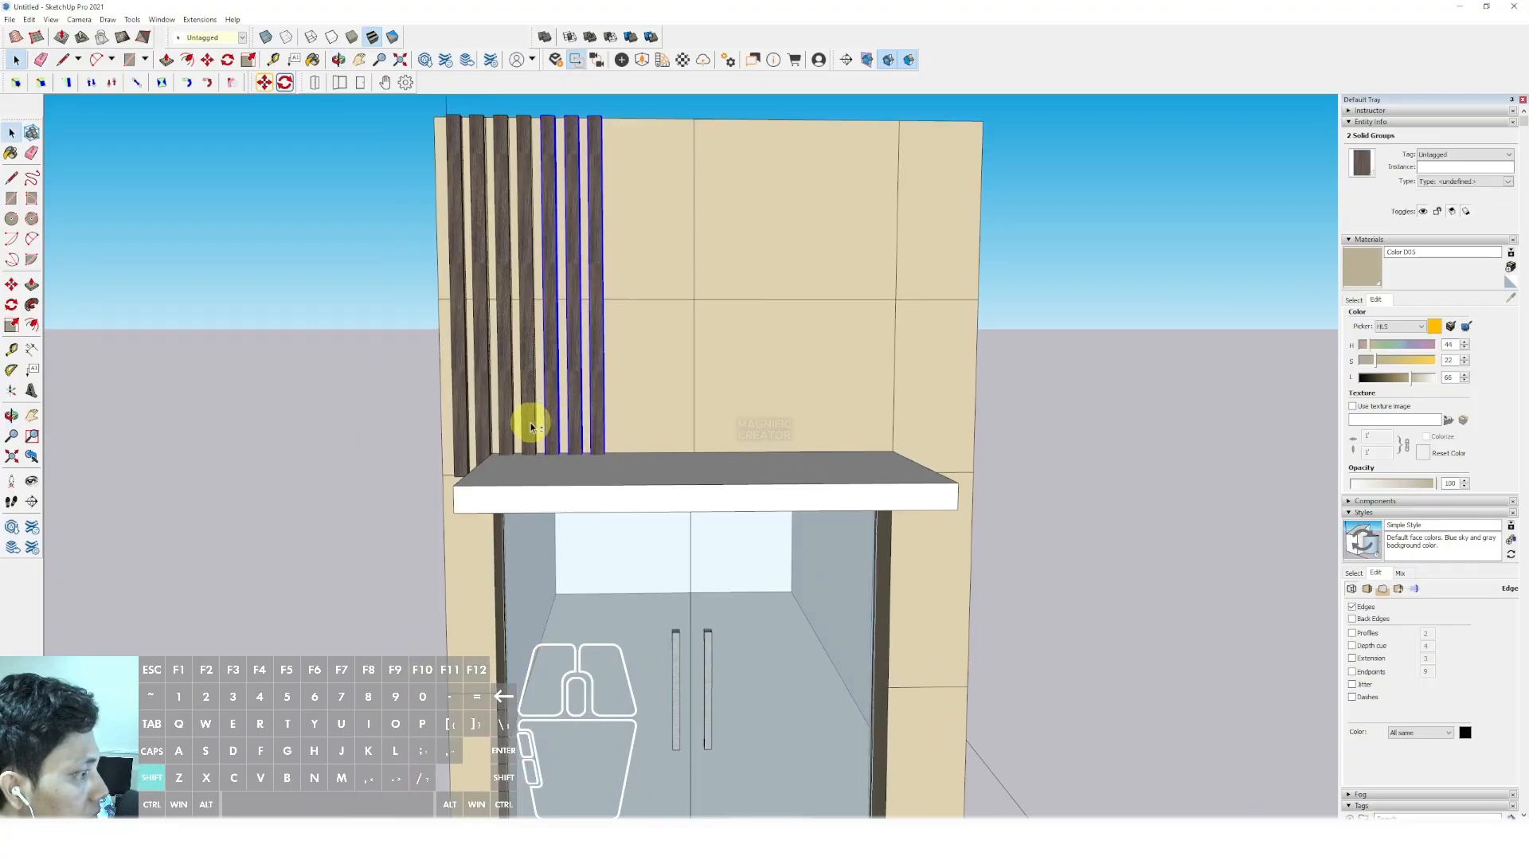
pyautogui.keyDown('shift'); pyautogui.click(529, 423); pyautogui.keyUp('shift')
pyautogui.keyDown('shift'); pyautogui.click(508, 424); pyautogui.keyUp('shift')
pyautogui.moveTo(519, 457); pyautogui.dragTo(523, 430, button='middle')
pyautogui.press('s')
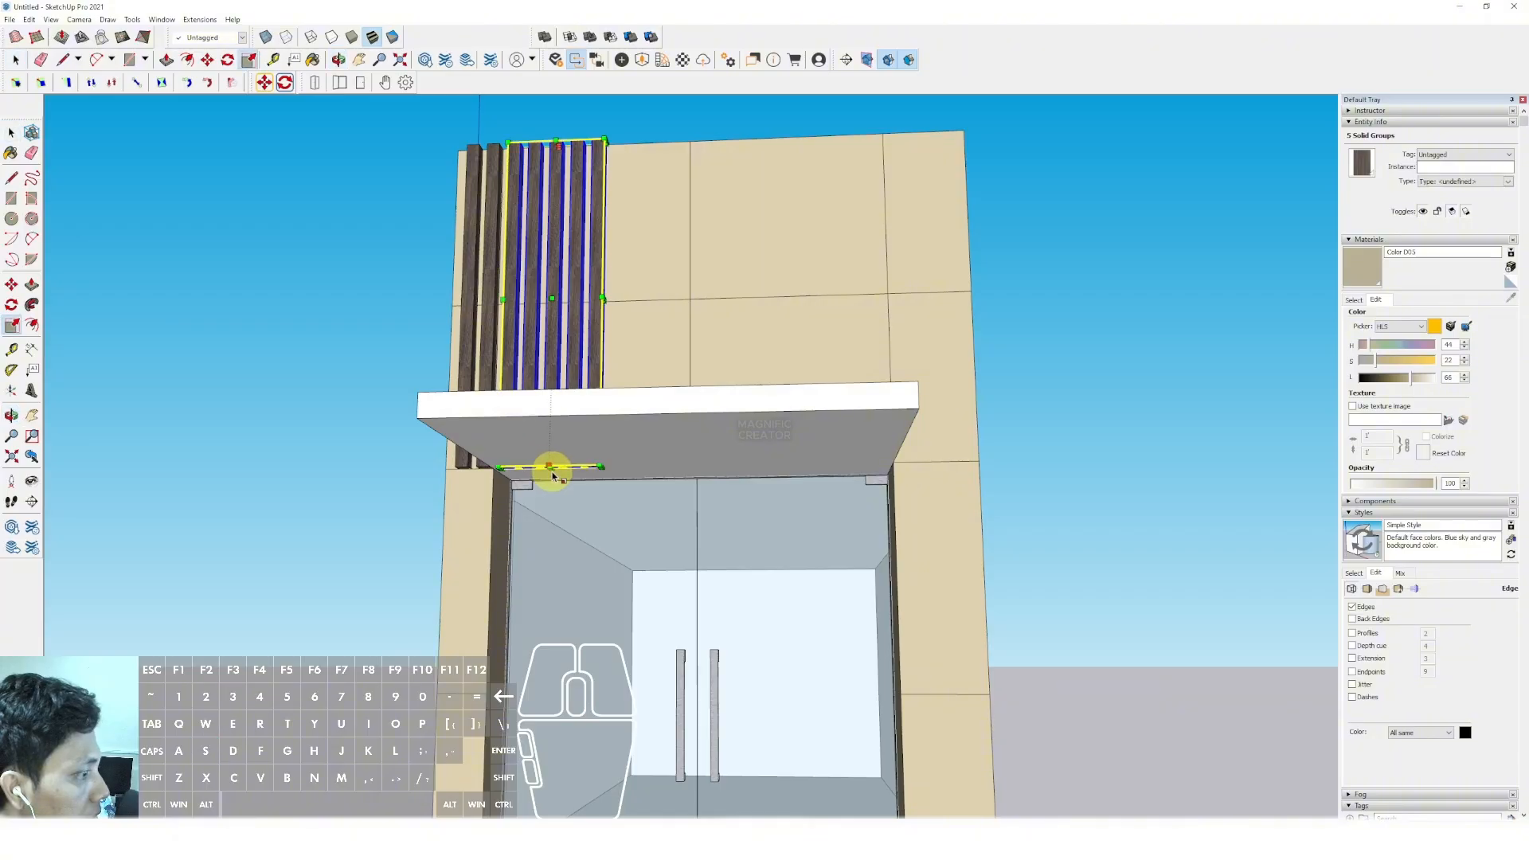
pyautogui.scroll(2, 551, 473)
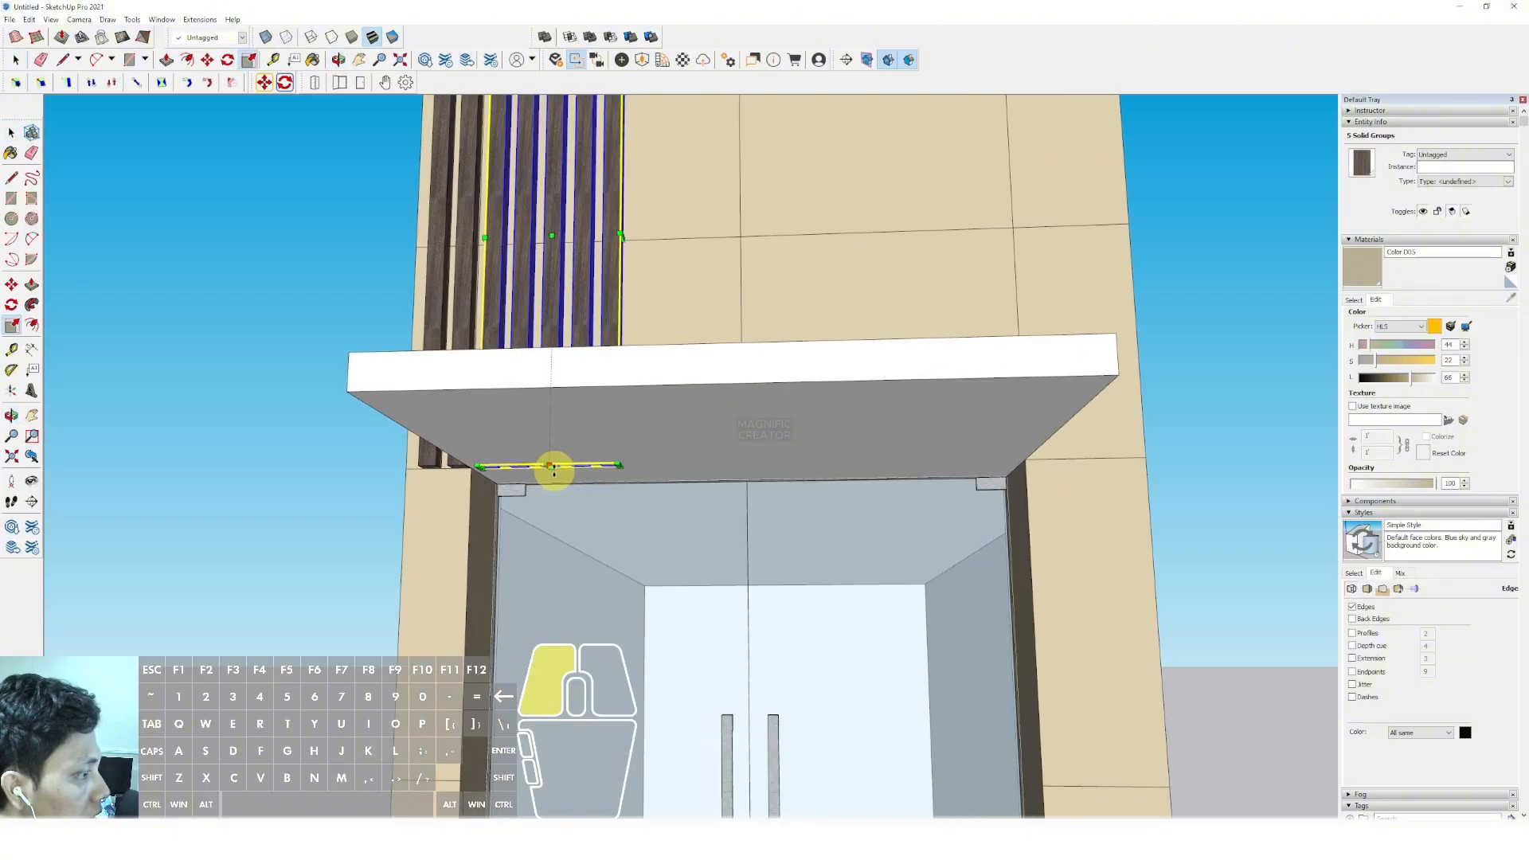
pyautogui.moveTo(412, 373); pyautogui.dragTo(358, 350)
pyautogui.scroll(-3, 370, 383)
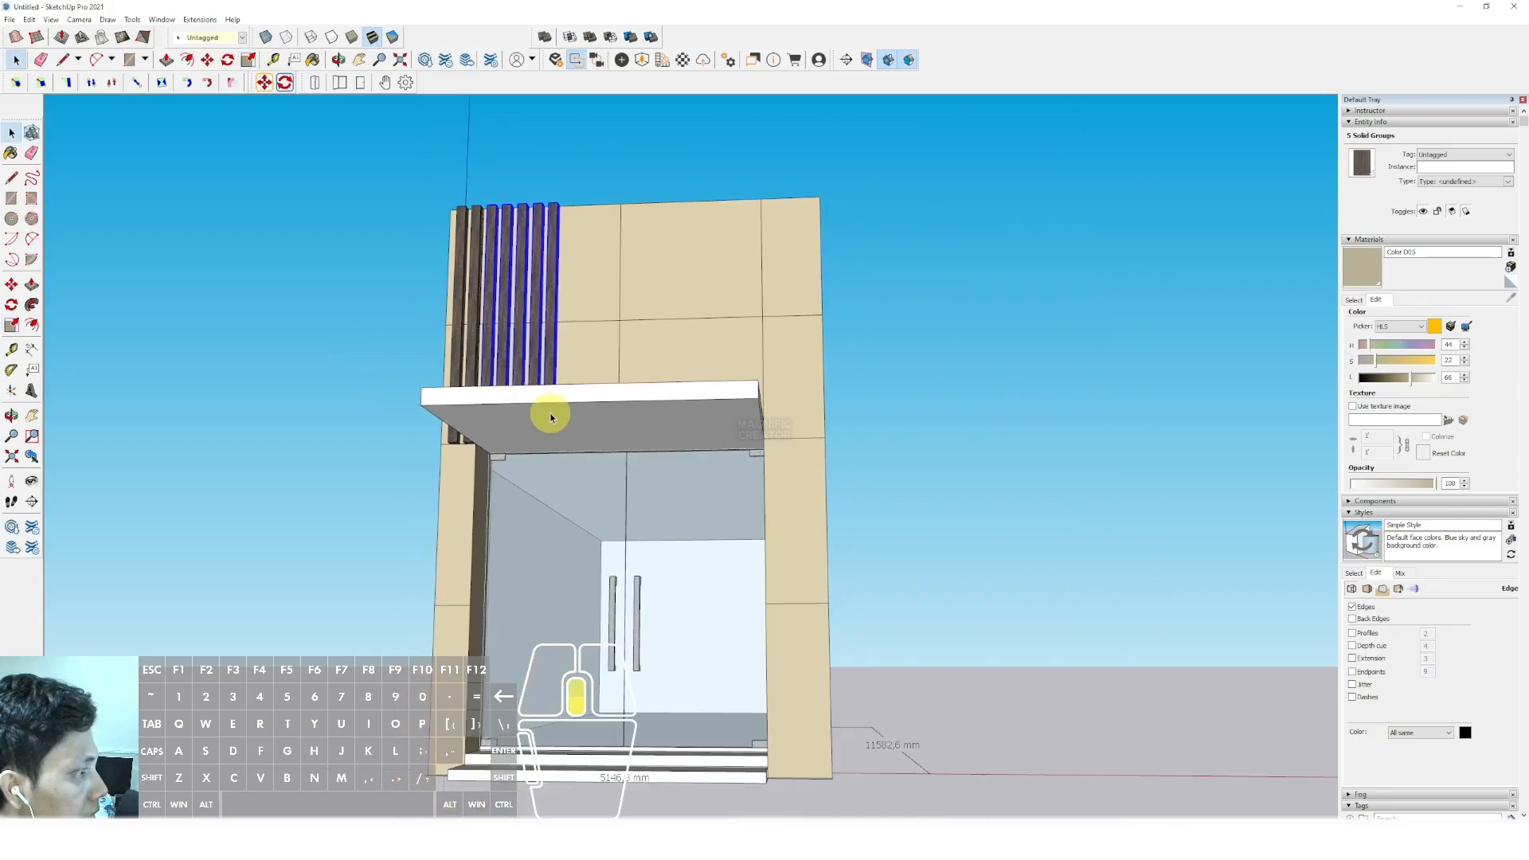
pyautogui.moveTo(546, 413); pyautogui.dragTo(648, 329, button='middle')
pyautogui.scroll(5, 536, 278)
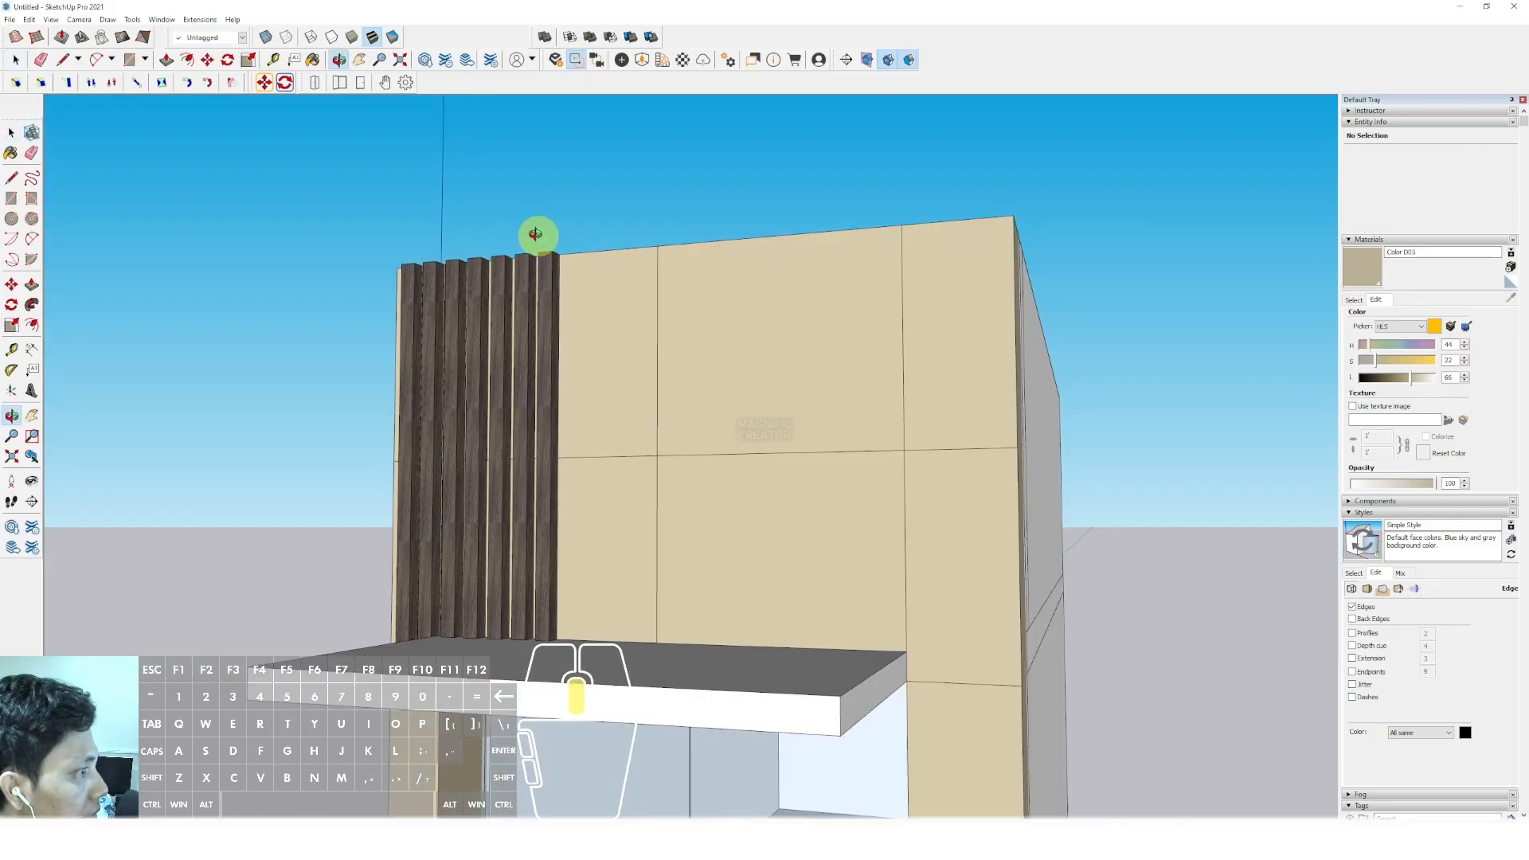
pyautogui.moveTo(570, 190); pyautogui.dragTo(388, 285)
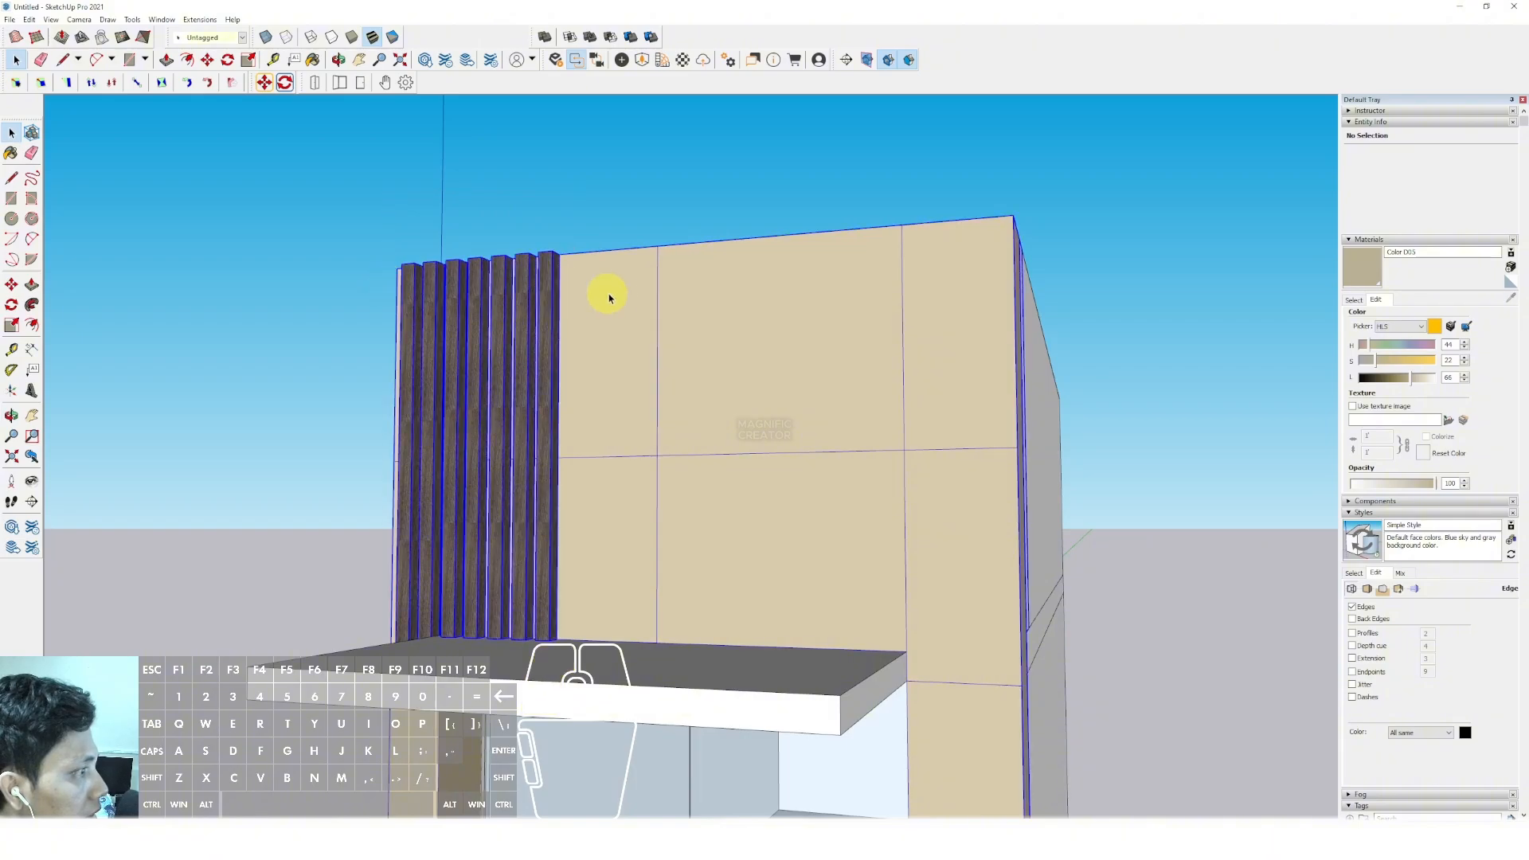
pyautogui.keyDown('shift'); pyautogui.click(618, 280); pyautogui.keyUp('shift')
pyautogui.press('s')
pyautogui.moveTo(498, 270)
pyautogui.mouseDown(button='middle')
pyautogui.moveTo(469, 480)
pyautogui.moveTo(512, 273)
pyautogui.mouseUp(button='middle')
pyautogui.press('space')
# Select all seven wood slats and scale them upward from their tops so they rise well above the facade's upper edge
pyautogui.click(518, 315)
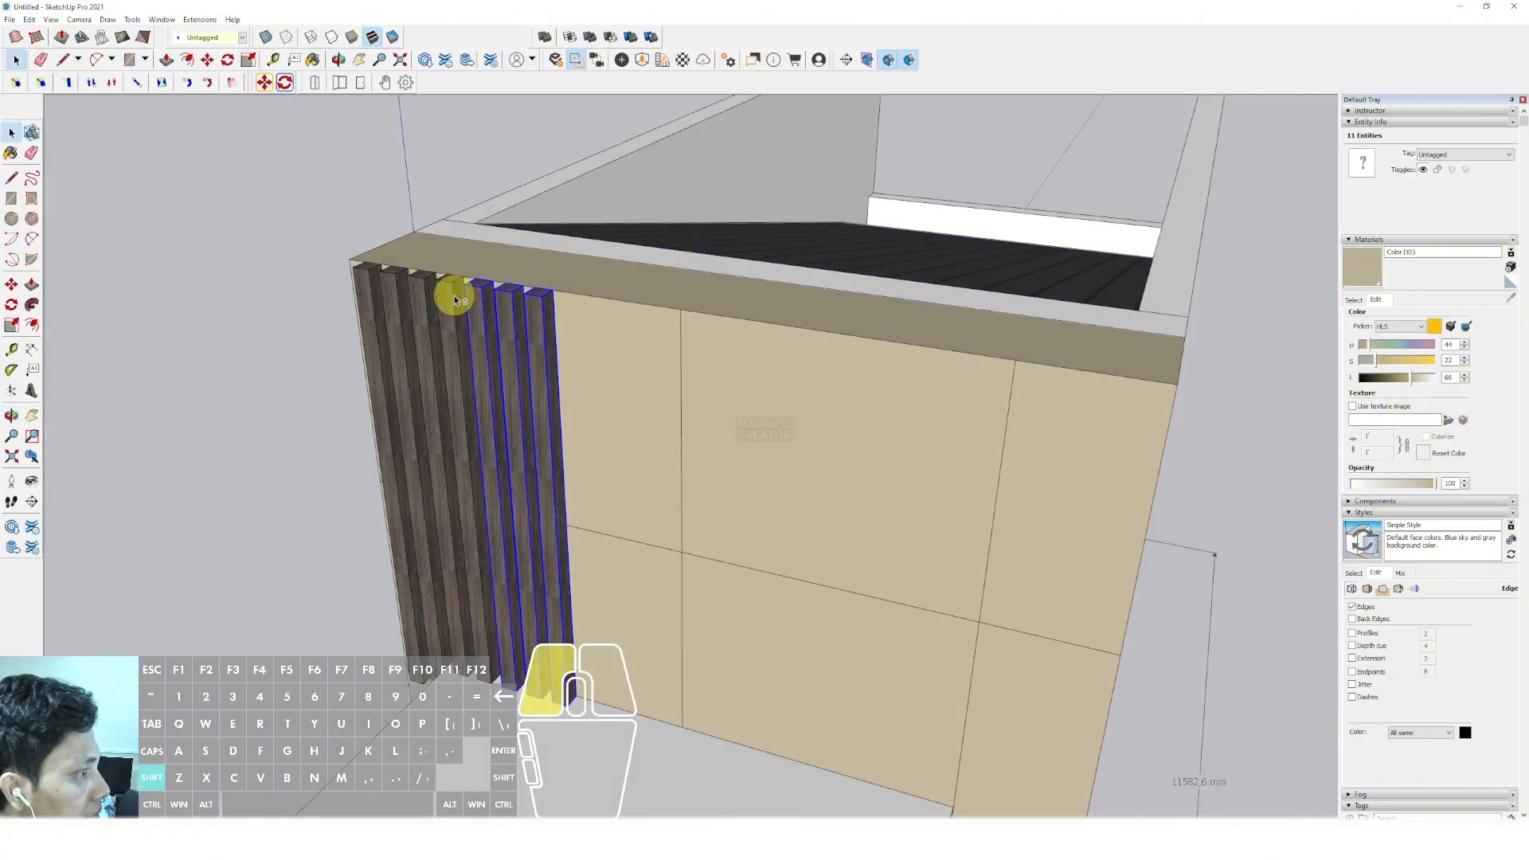
pyautogui.keyDown('shift'); pyautogui.click(420, 298); pyautogui.keyUp('shift')
pyautogui.keyDown('shift'); pyautogui.click(386, 301); pyautogui.keyUp('shift')
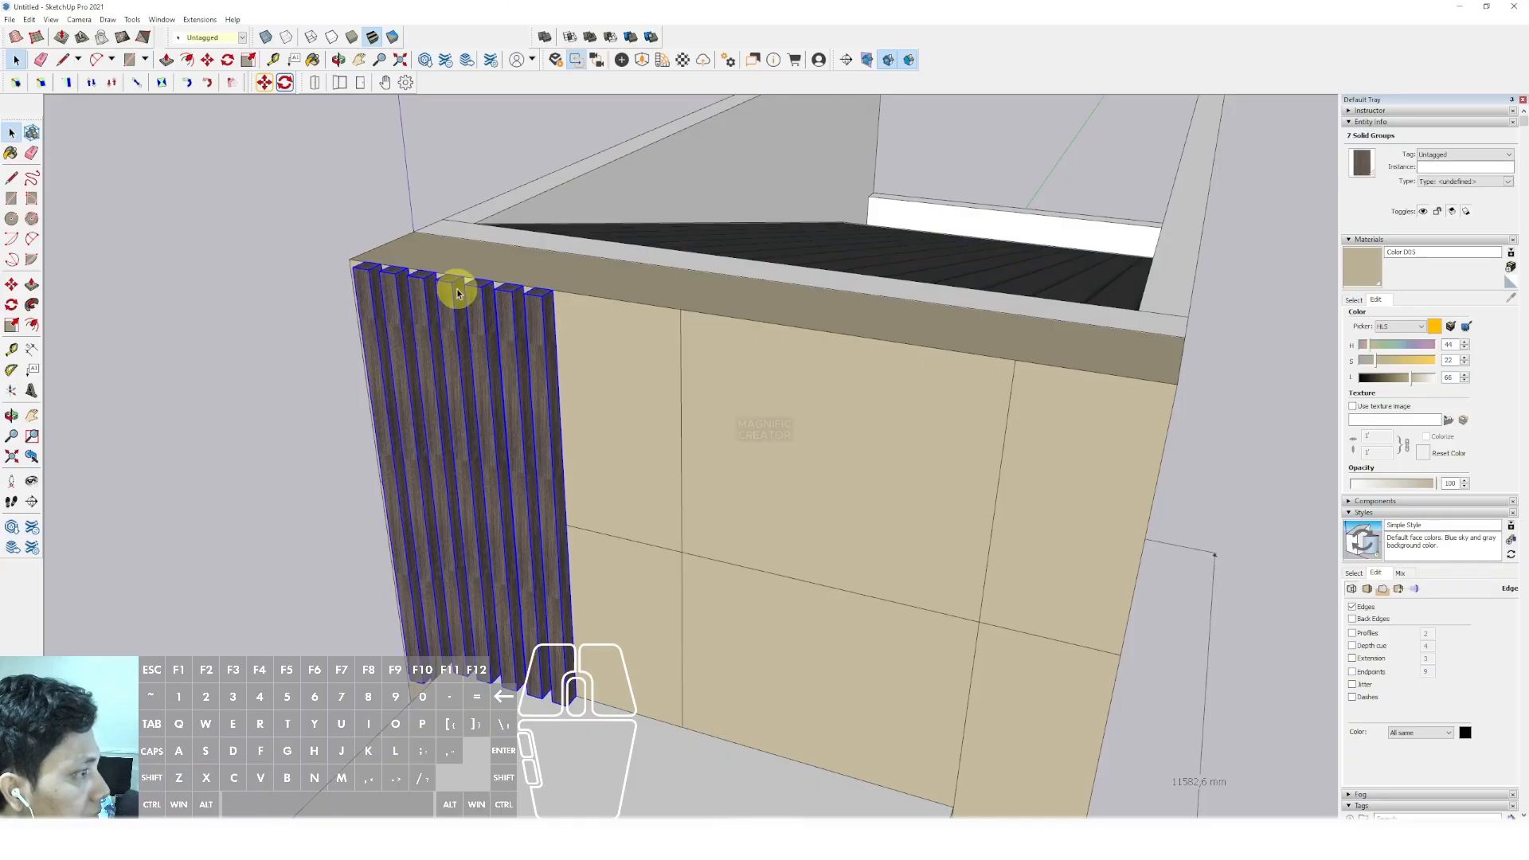
pyautogui.press('s')
pyautogui.moveTo(453, 279); pyautogui.dragTo(447, 160)
pyautogui.press('space')
pyautogui.scroll(-4, 505, 314)
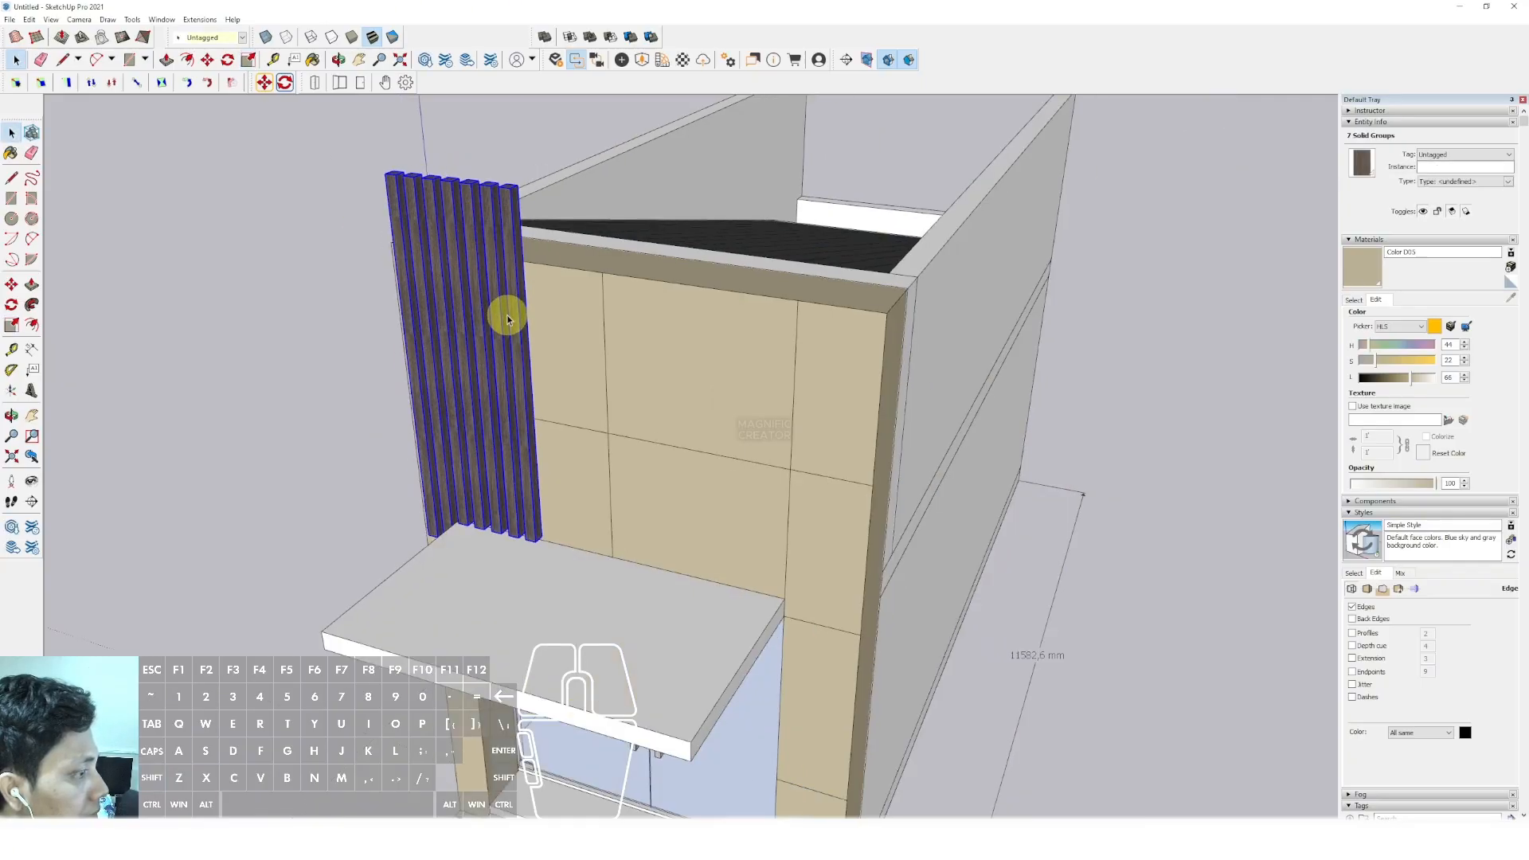
# Show the material swatches and open the Components Sampler collection in the component library
pyautogui.moveTo(504, 314); pyautogui.dragTo(423, 566, button='middle')
pyautogui.scroll(-2, 423, 566)
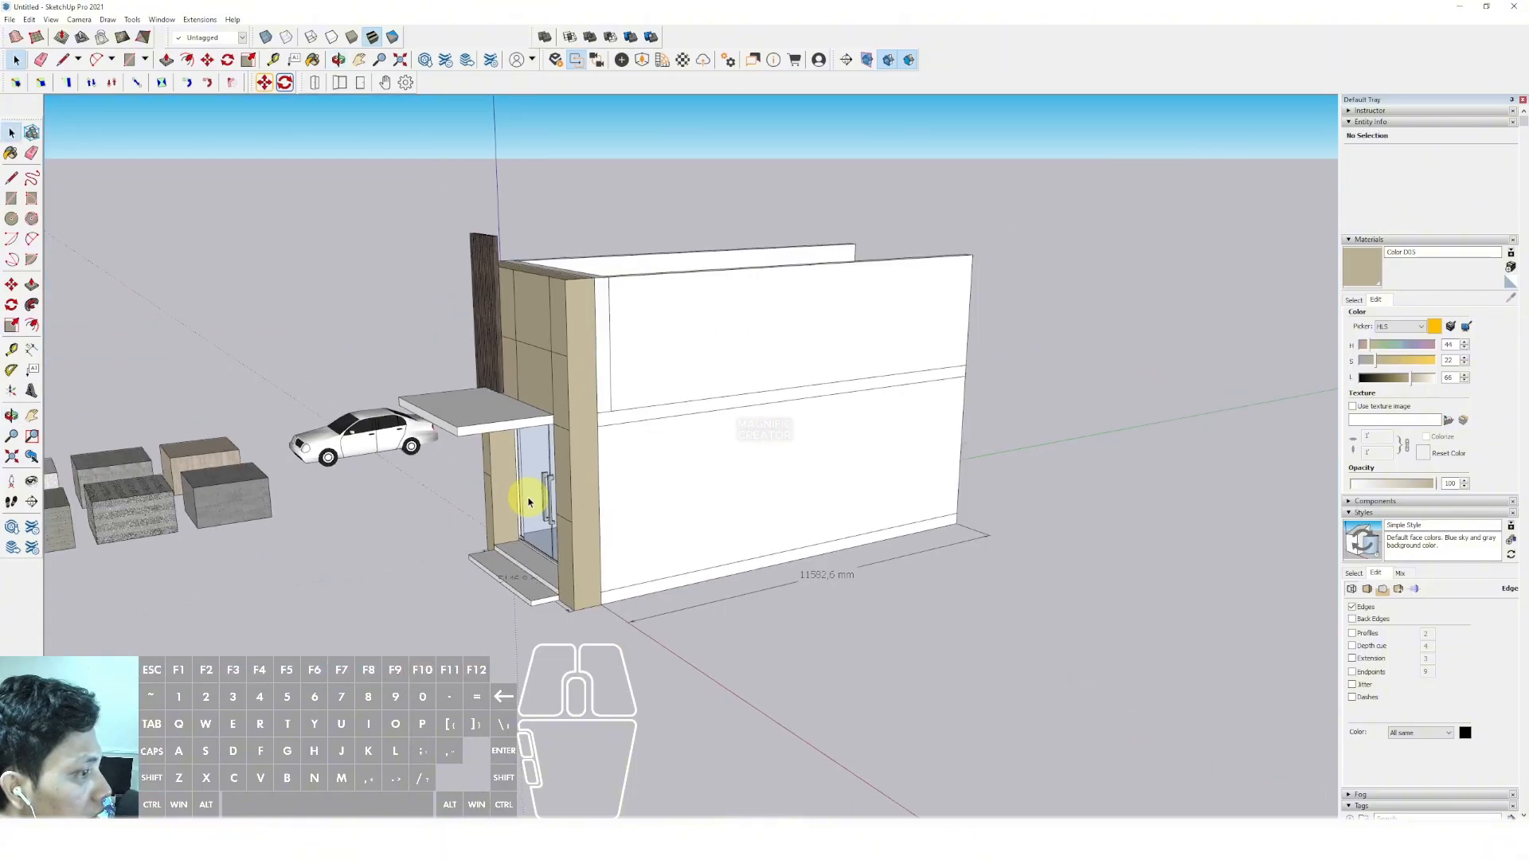
pyautogui.scroll(5, 645, 555)
pyautogui.moveTo(529, 502); pyautogui.dragTo(701, 541, button='middle')
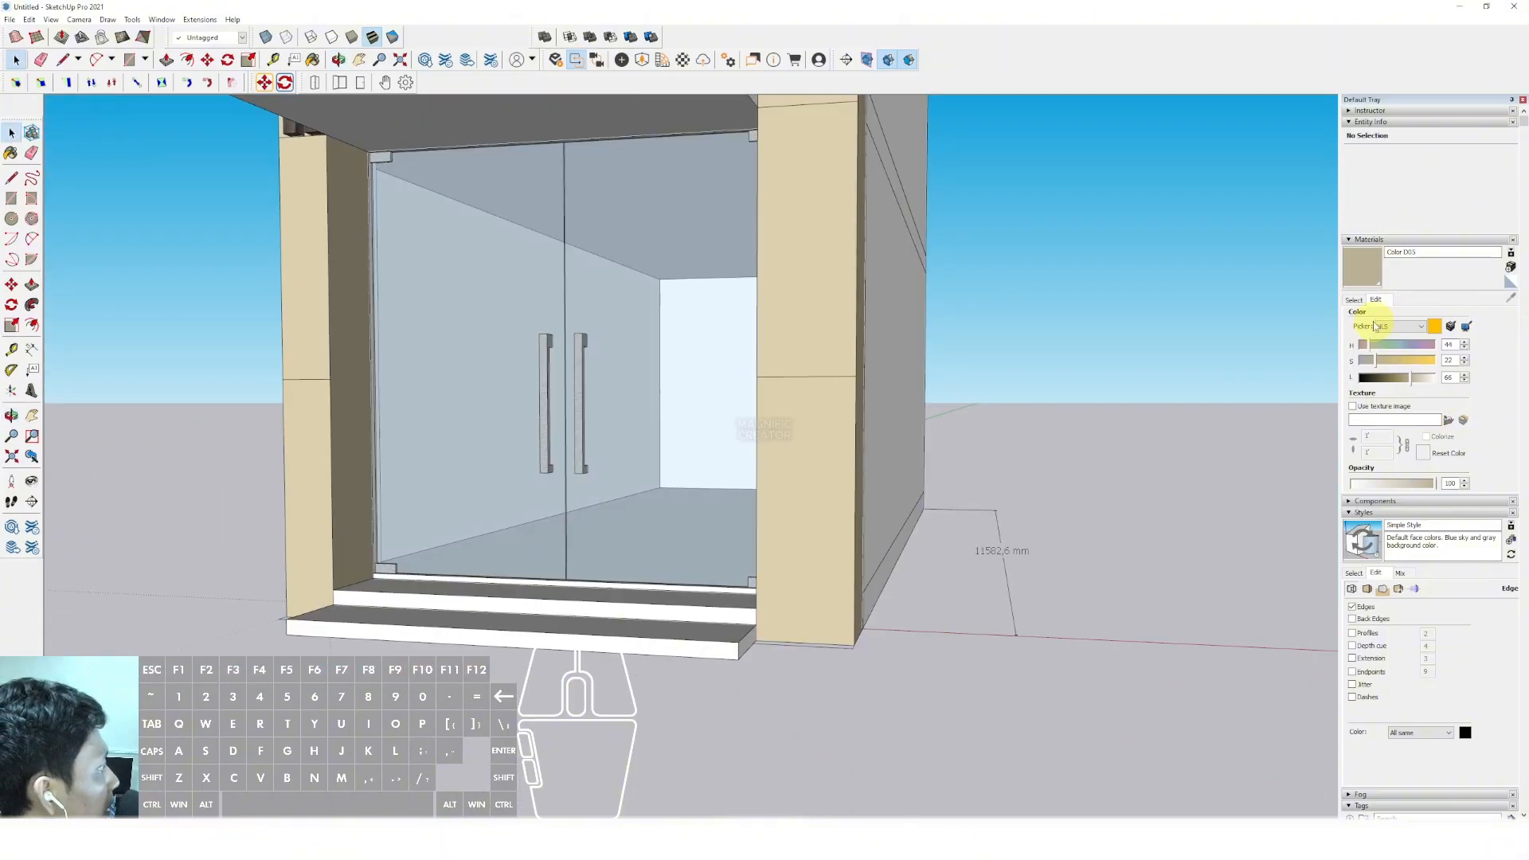
pyautogui.click(1353, 300)
pyautogui.scroll(-3, 1417, 384)
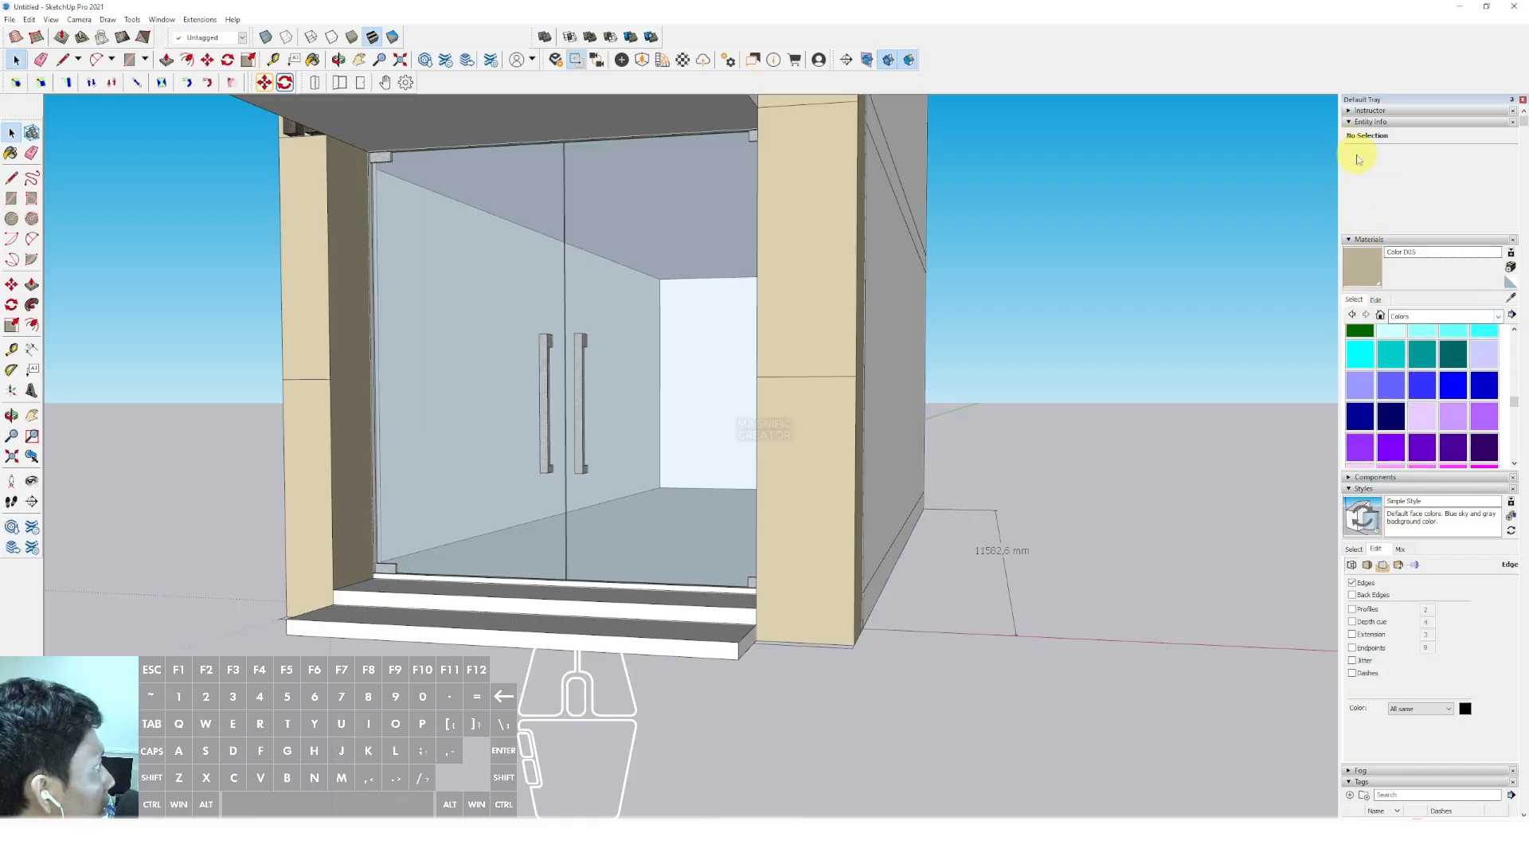
pyautogui.click(1355, 479)
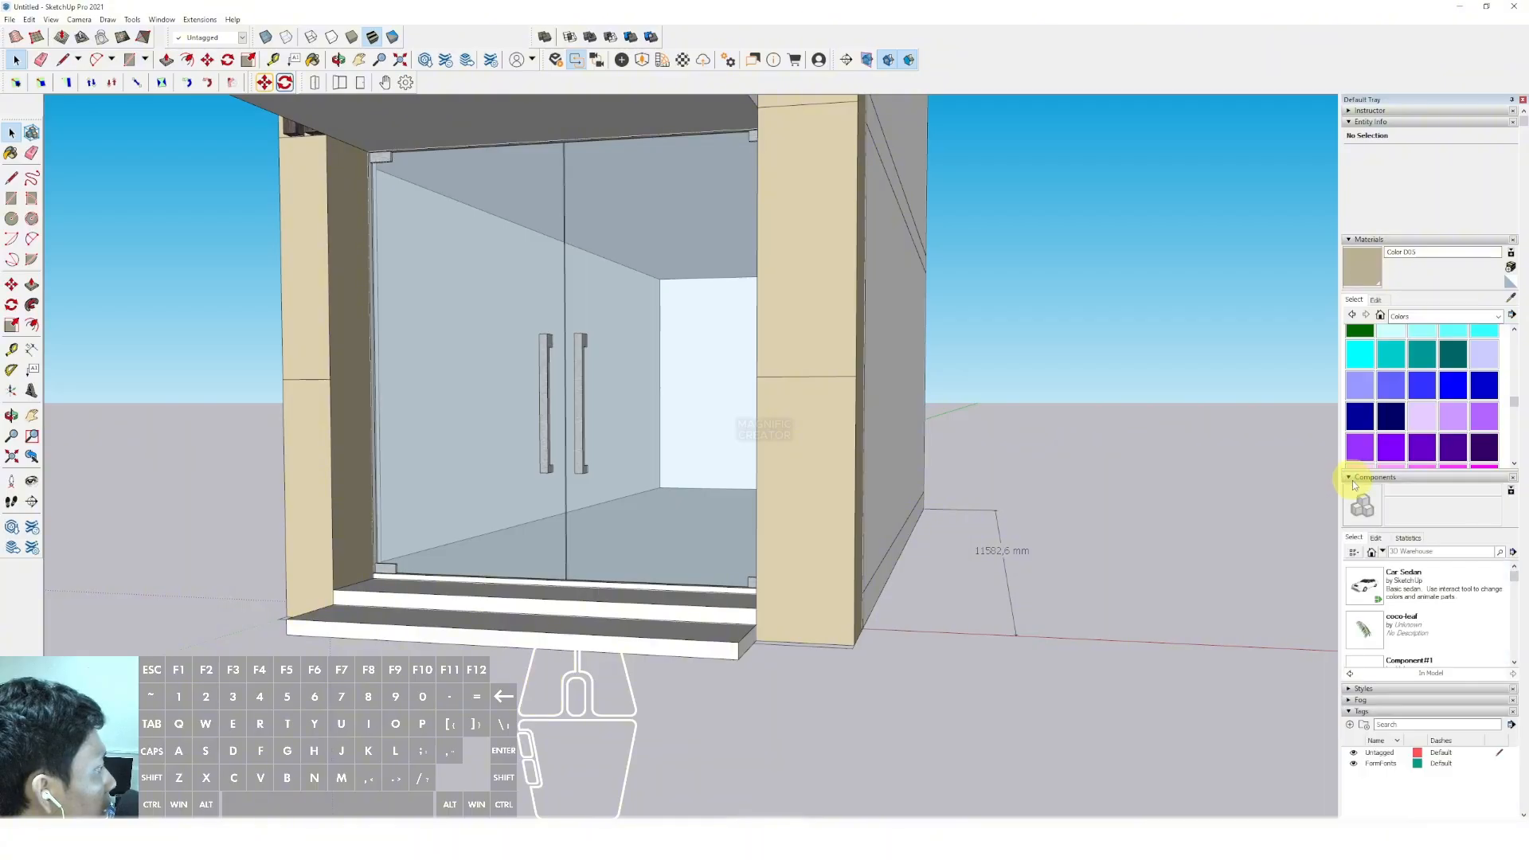
pyautogui.scroll(-2, 1411, 613)
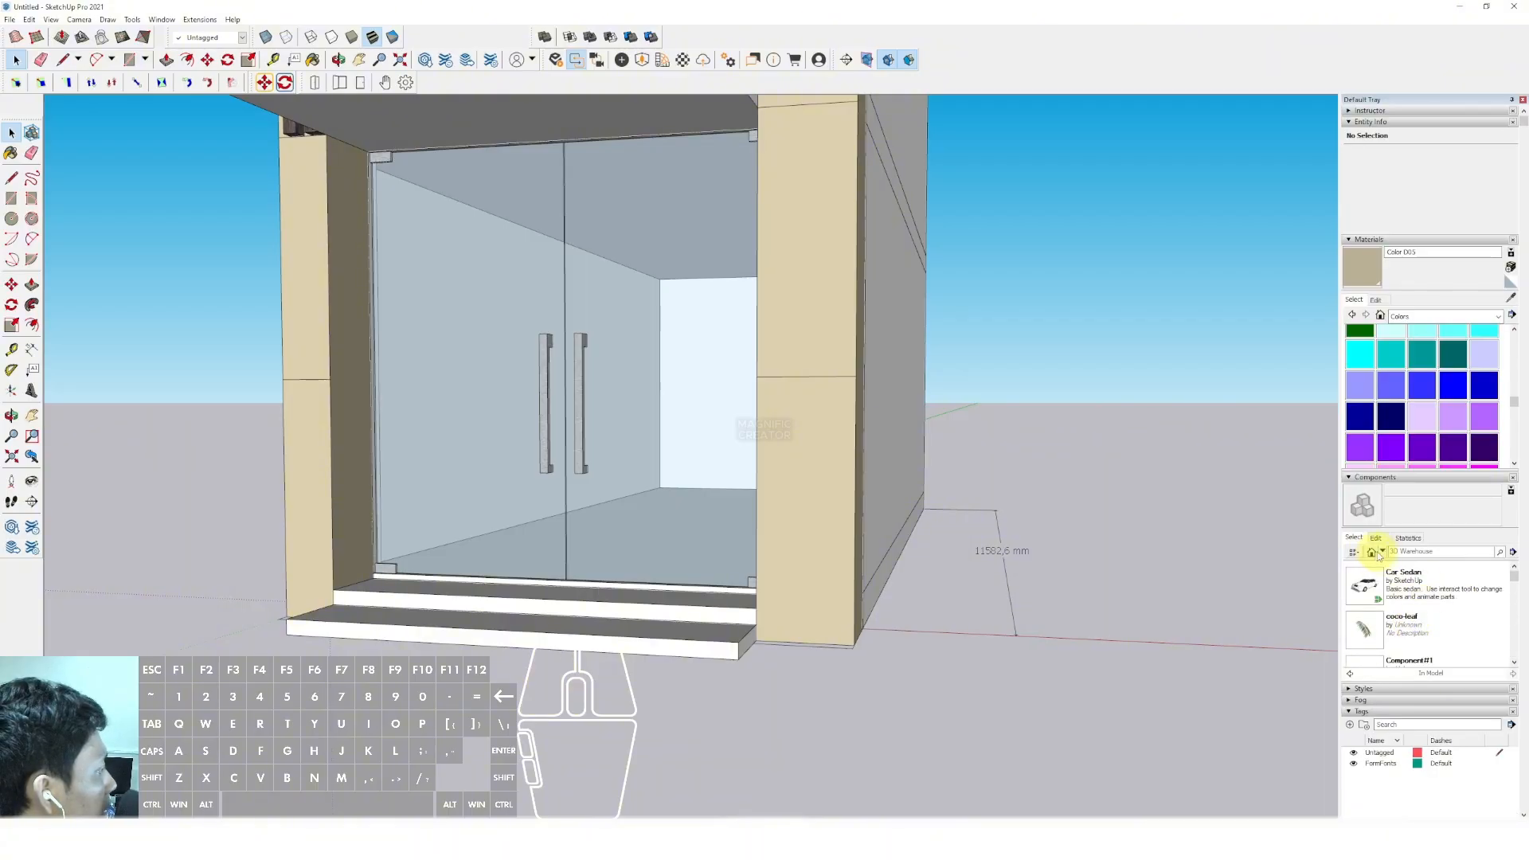
pyautogui.click(1382, 551)
pyautogui.click(1397, 584)
pyautogui.click(1375, 586)
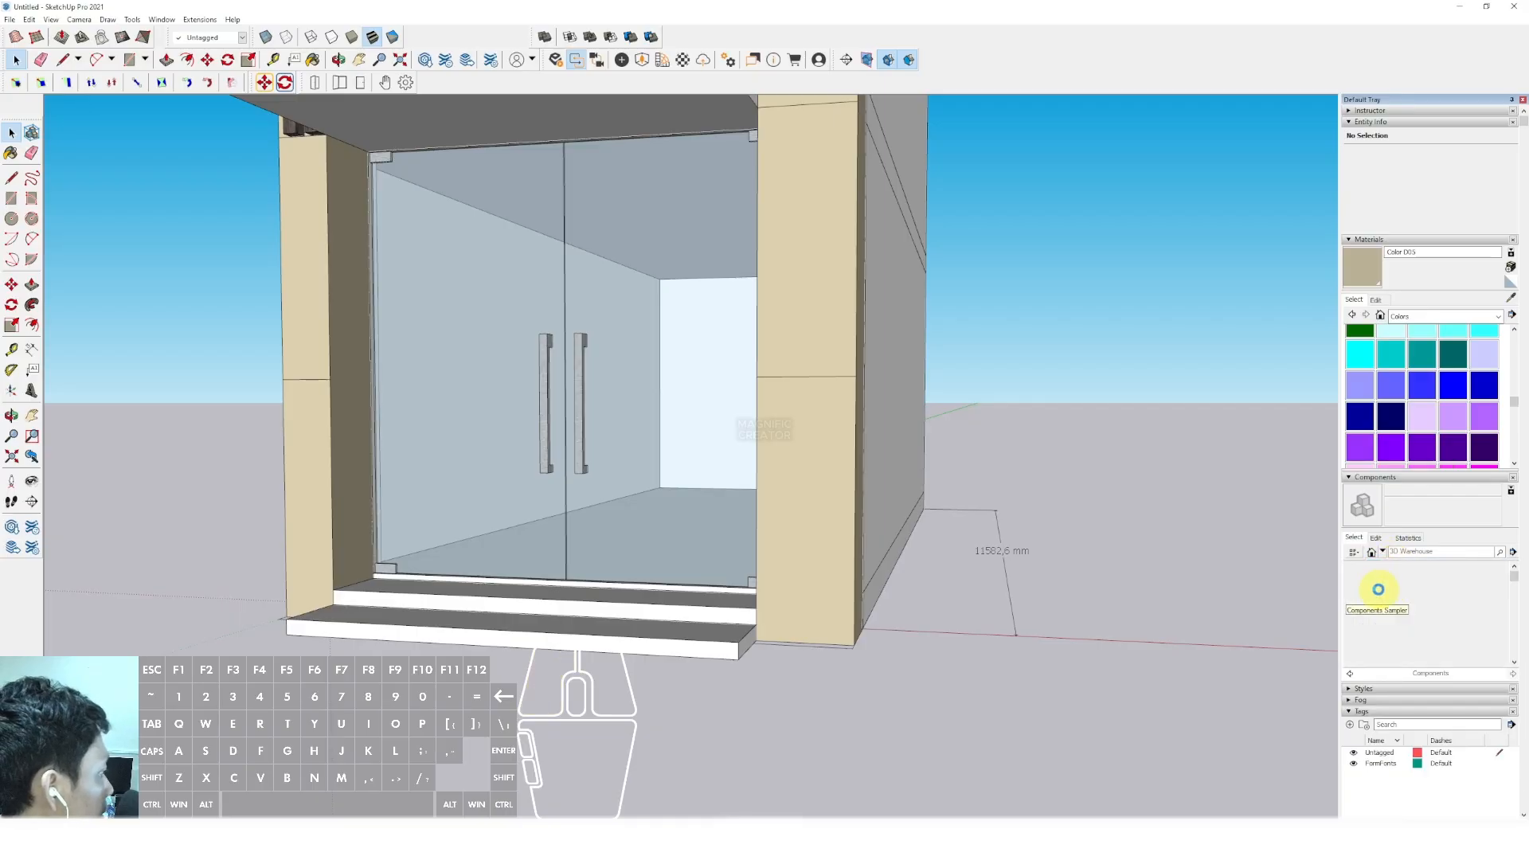
# Insert the standing man component from the sampler onto the entrance step beside the doors
pyautogui.scroll(-1, 1405, 618)
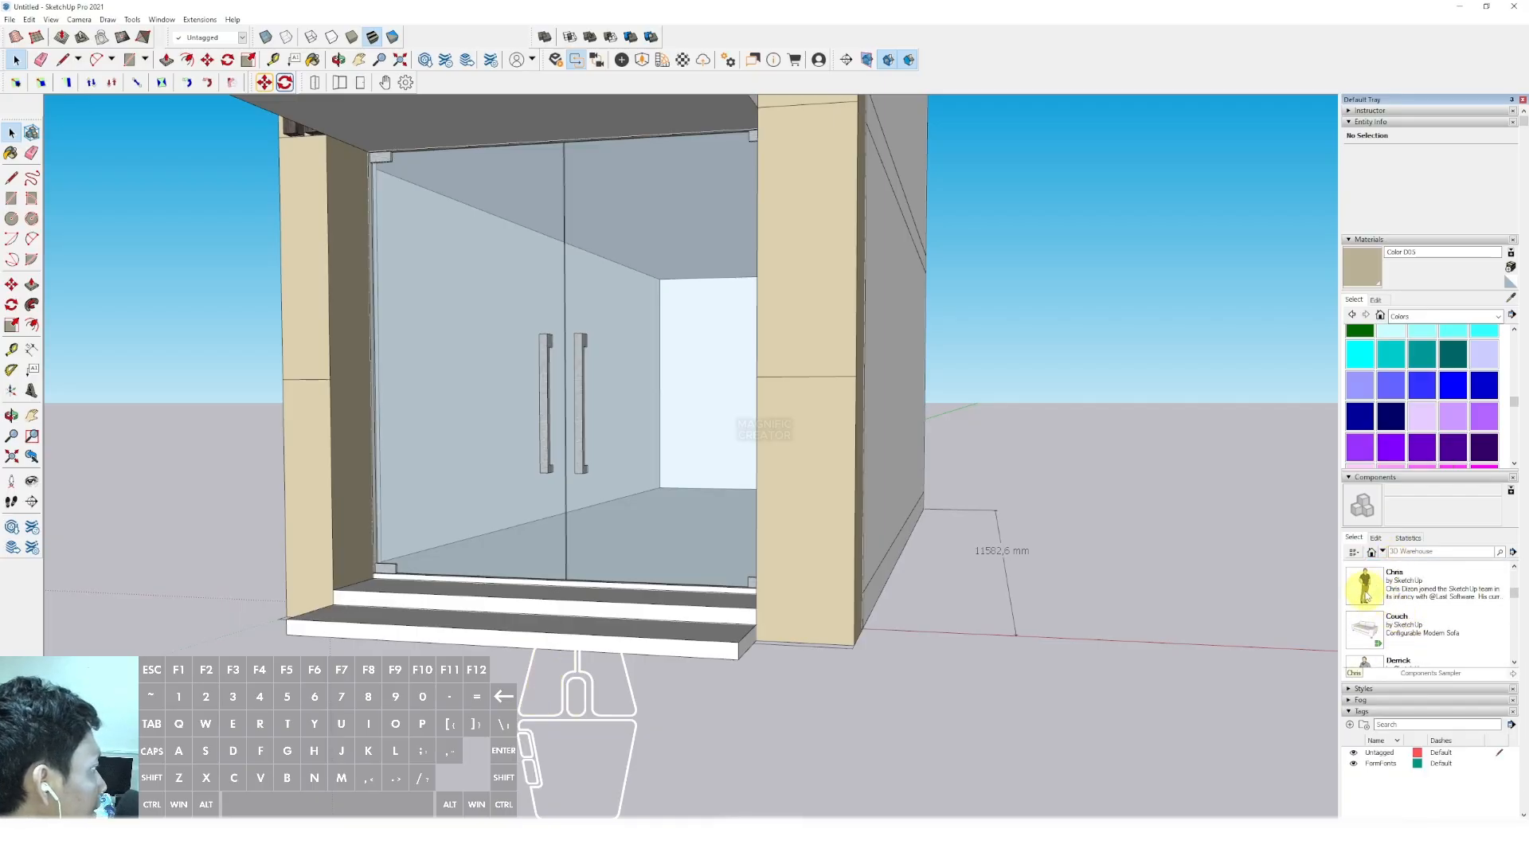
pyautogui.click(351, 616)
pyautogui.press('space')
pyautogui.scroll(-2, 516, 568)
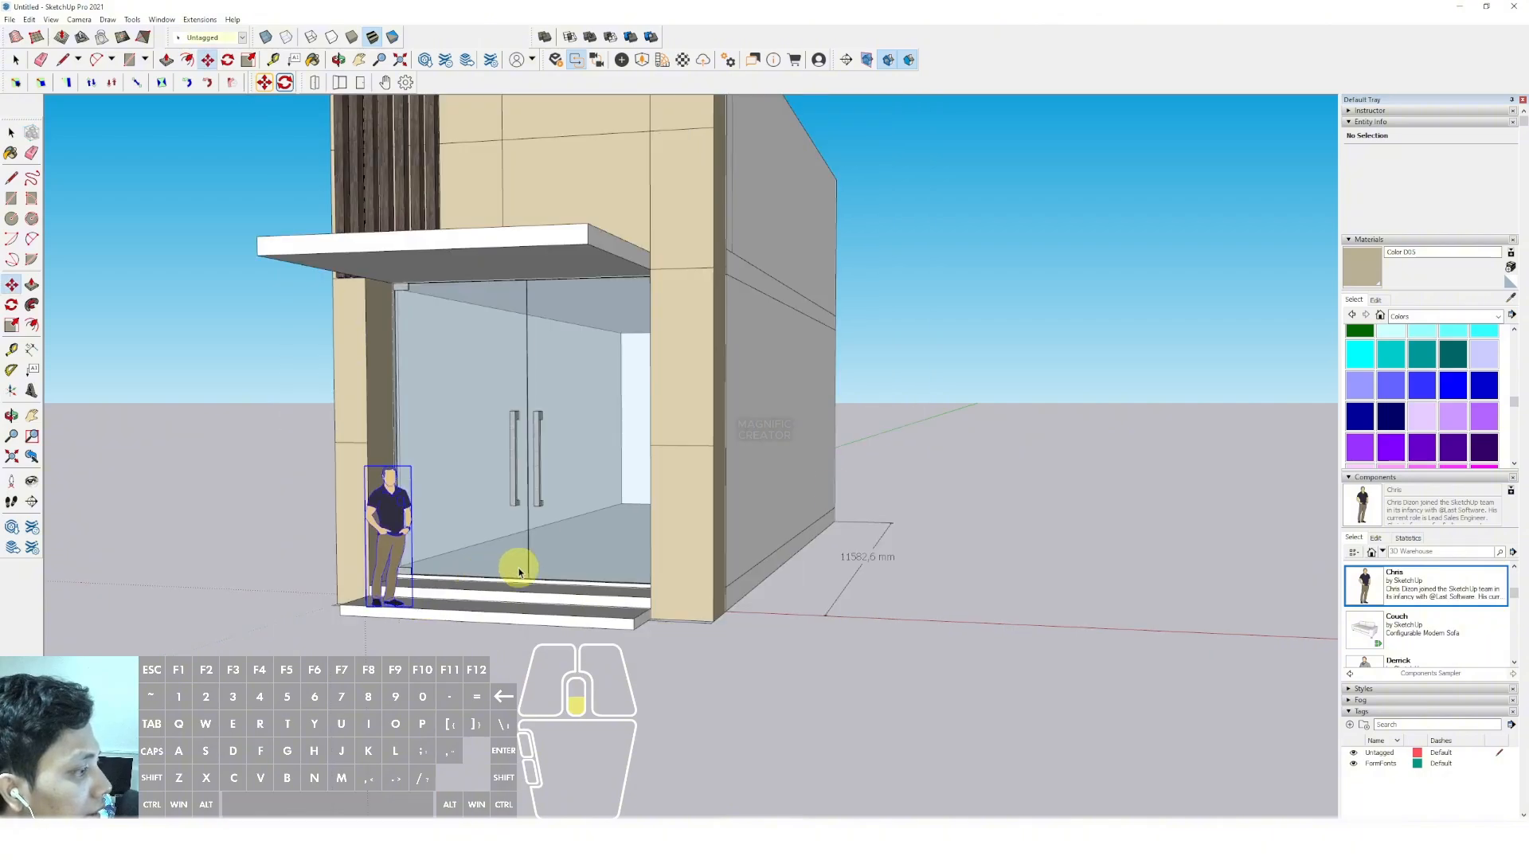
pyautogui.click(1007, 328)
# Edit the canopy group and cut a diagonal wedge off its lower front so the underside slopes up to the front edge
pyautogui.scroll(-1, 601, 339)
pyautogui.keyDown('shift'); pyautogui.moveTo(601, 338); pyautogui.dragTo(629, 392, button='middle'); pyautogui.keyUp('shift')
pyautogui.moveTo(738, 337); pyautogui.dragTo(538, 437, button='middle')
pyautogui.scroll(1, 614, 343)
pyautogui.scroll(-1, 662, 451)
pyautogui.moveTo(573, 430); pyautogui.dragTo(450, 487, button='middle')
pyautogui.scroll(4, 440, 367)
pyautogui.doubleClick(439, 368)
pyautogui.tripleClick(440, 368)
pyautogui.moveTo(470, 426)
pyautogui.mouseDown(button='middle')
pyautogui.moveTo(444, 368)
pyautogui.moveTo(427, 369)
pyautogui.moveTo(414, 267)
pyautogui.mouseUp(button='middle')
pyautogui.click(441, 353)
pyautogui.click(444, 334)
pyautogui.press('space')
pyautogui.press('d')
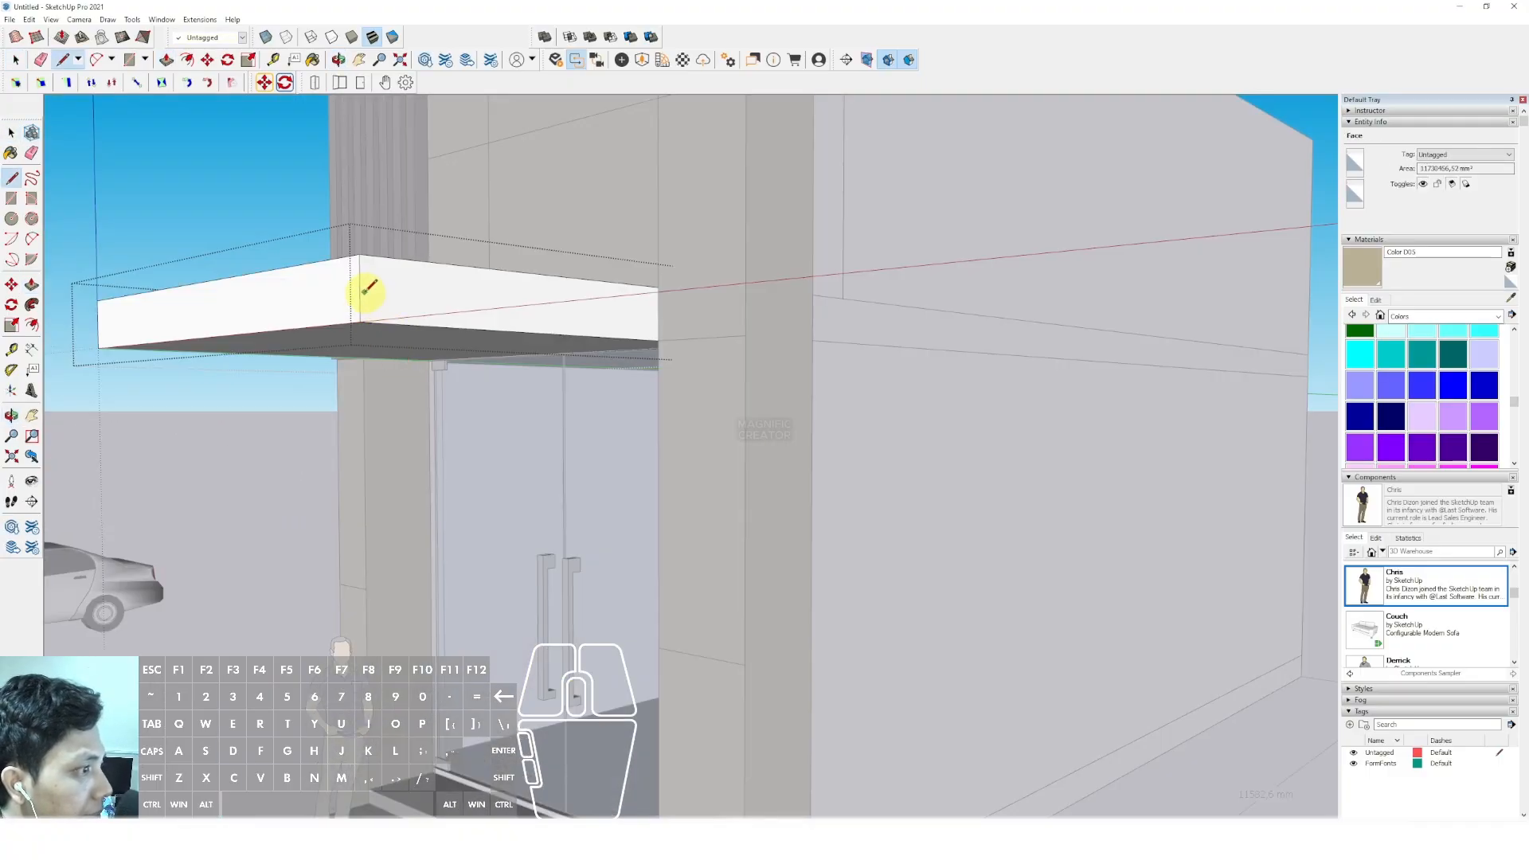
pyautogui.click(150, 321)
pyautogui.scroll(-4, 462, 293)
pyautogui.click(1226, 241)
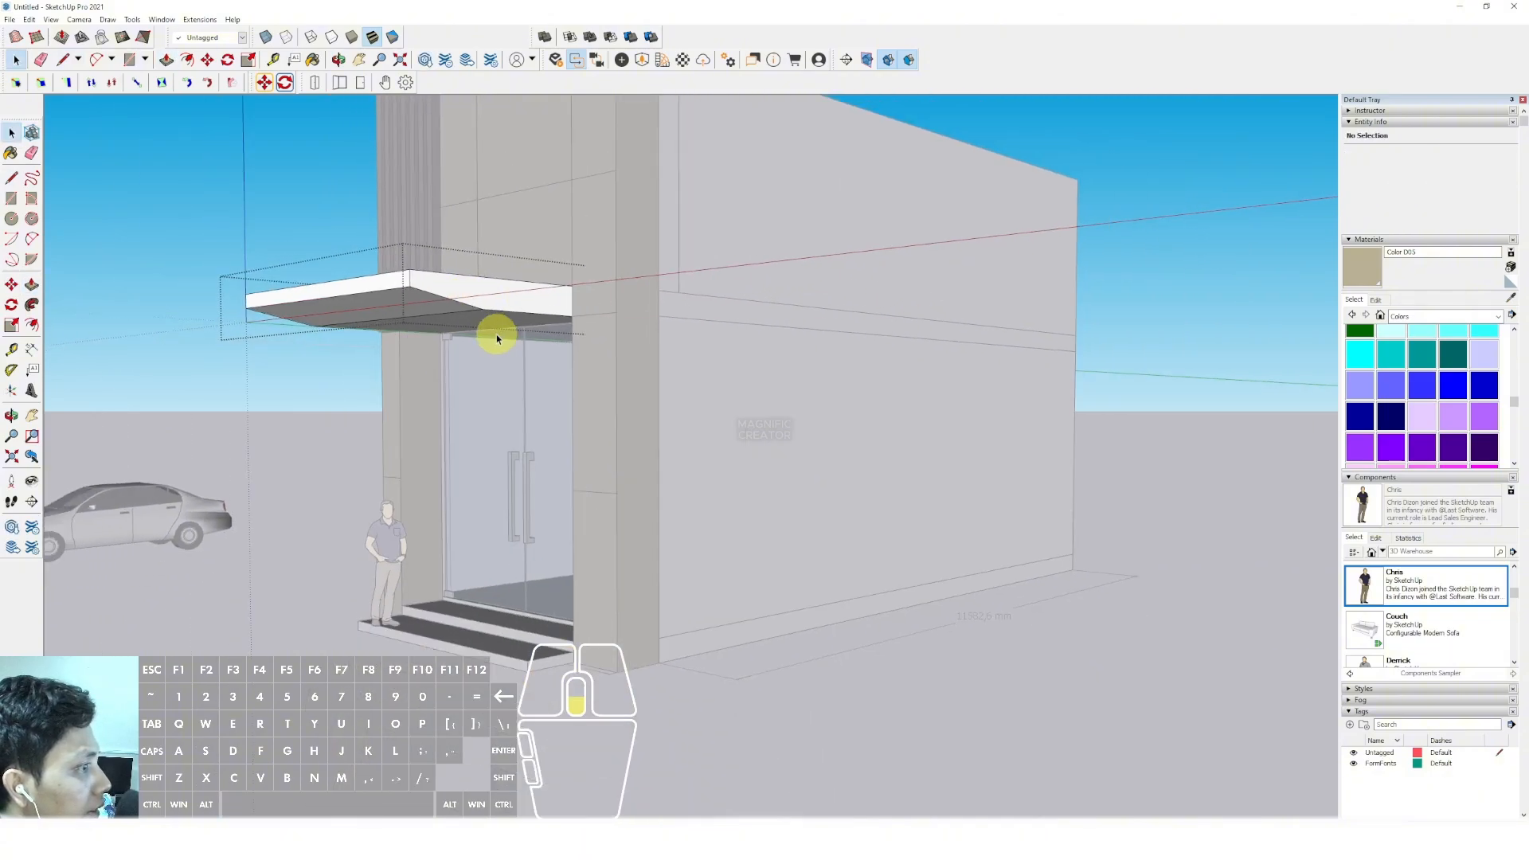
# Paint the entrance canopy with a dark gray color from the Colors collection
pyautogui.moveTo(494, 334); pyautogui.dragTo(670, 390, button='middle')
pyautogui.scroll(-4, 1427, 422)
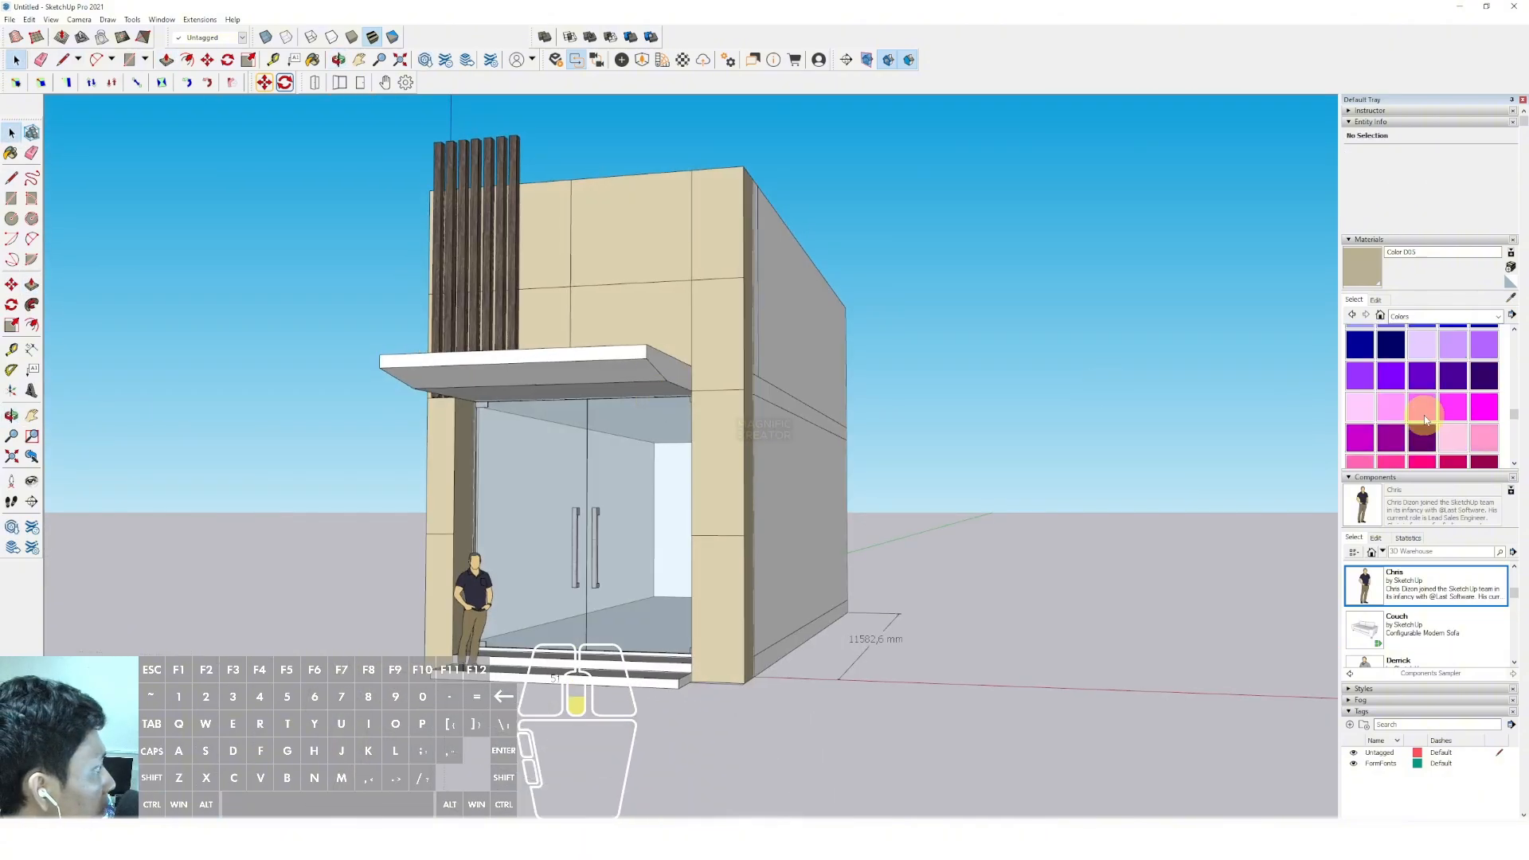
pyautogui.scroll(1, 1446, 393)
pyautogui.click(609, 359)
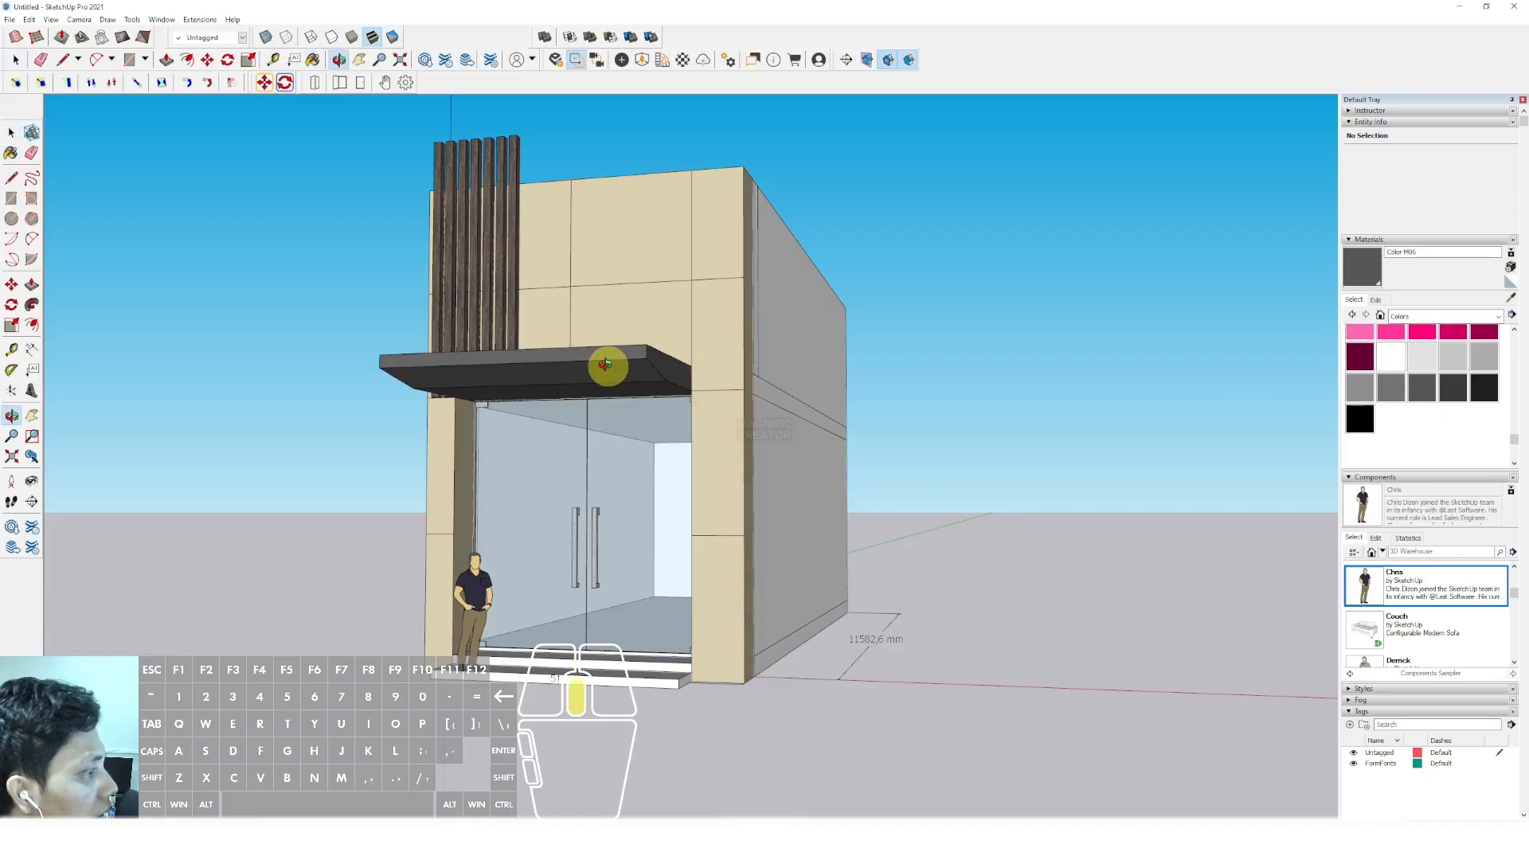
pyautogui.moveTo(605, 359)
pyautogui.mouseDown(button='middle')
pyautogui.moveTo(546, 355)
pyautogui.moveTo(672, 422)
pyautogui.moveTo(747, 399)
pyautogui.moveTo(704, 413)
pyautogui.mouseUp(button='middle')
pyautogui.press('space')
# Turn on shadows for the model and bring the shadow time and date settings into view
pyautogui.click(50, 19)
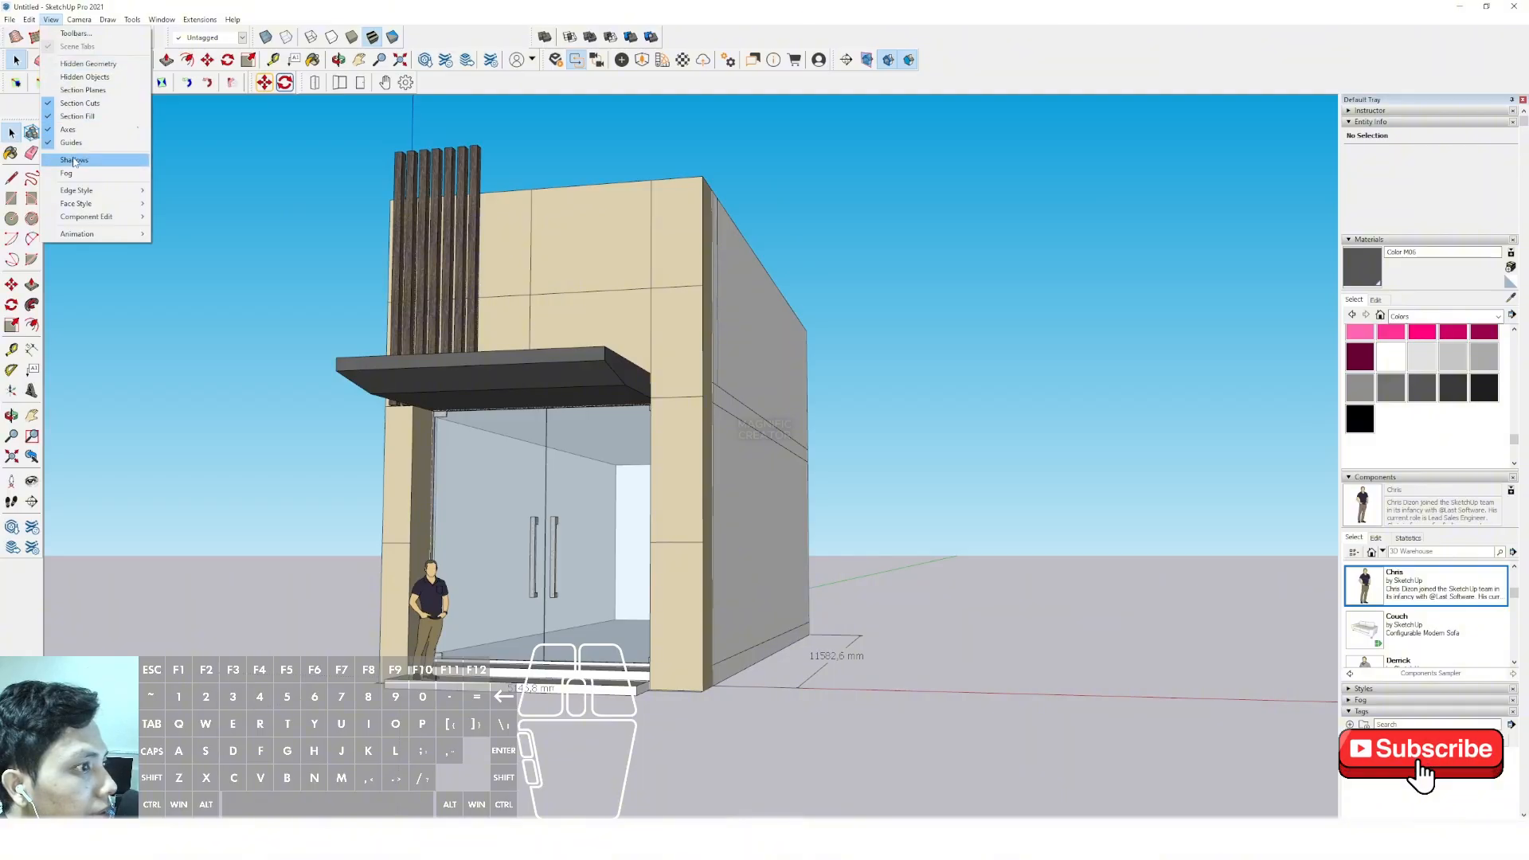
pyautogui.click(88, 159)
pyautogui.scroll(1, 637, 444)
pyautogui.moveTo(635, 440); pyautogui.dragTo(613, 396, button='middle')
pyautogui.scroll(-3, 1400, 689)
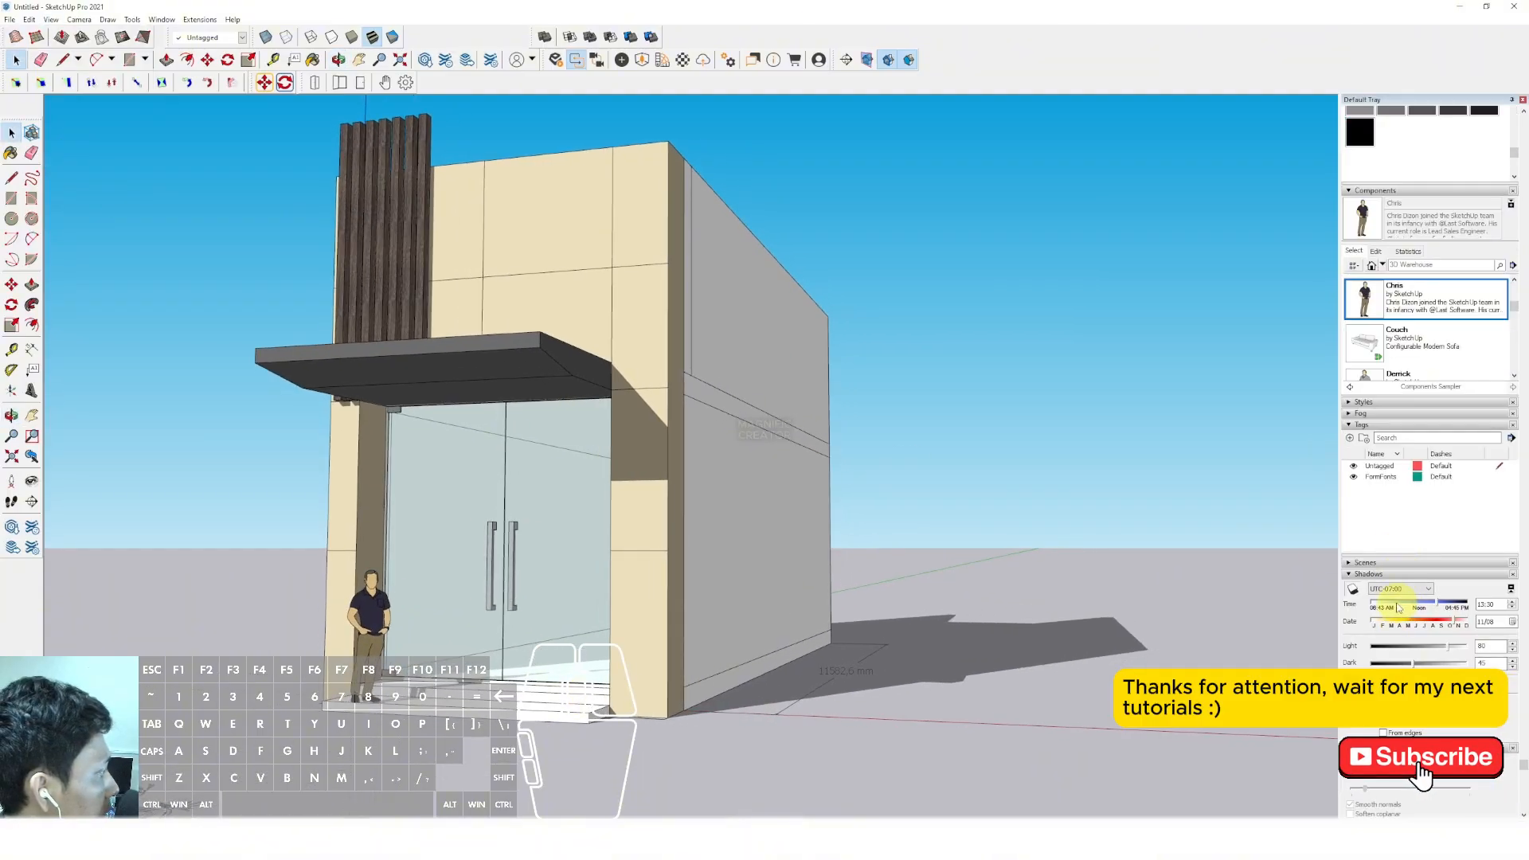